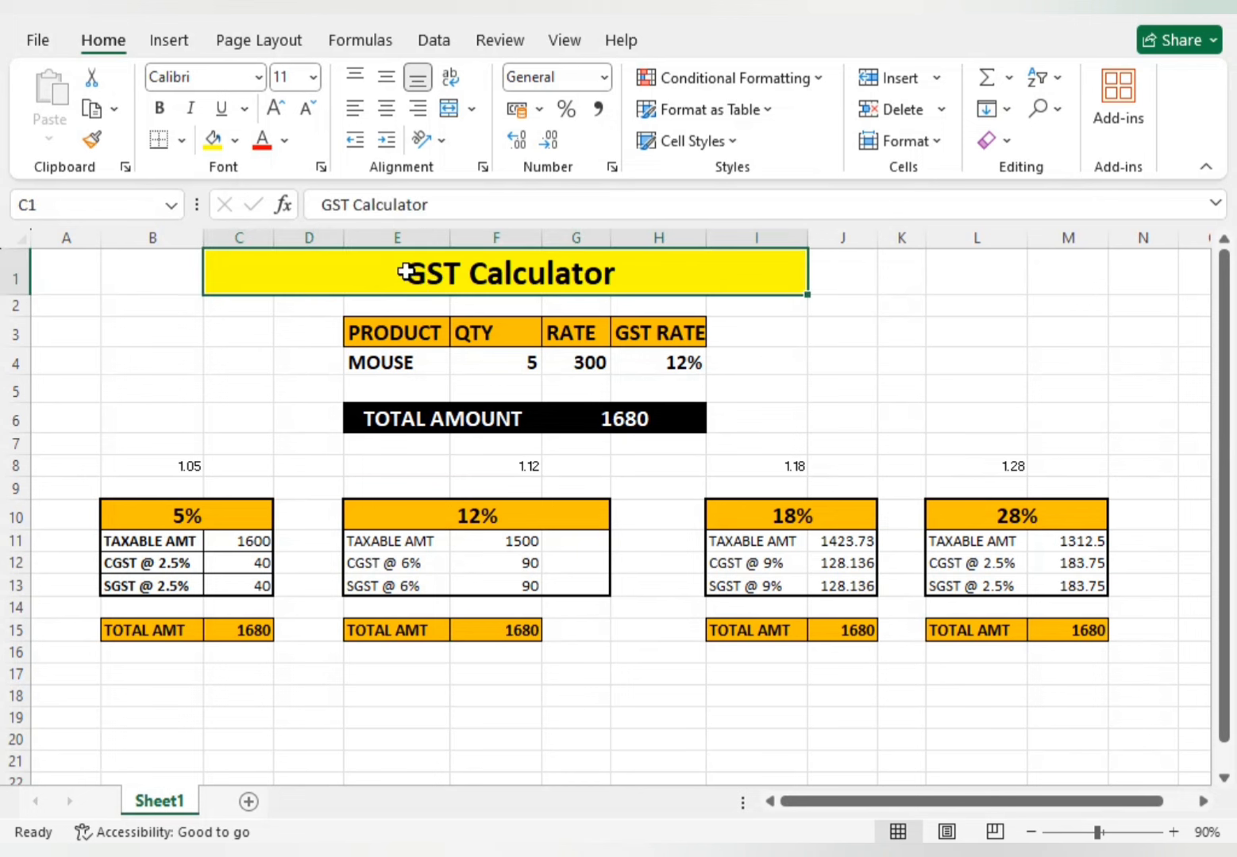
Step: Examine the GST Calculator title and the 5%, 12%, 18% and 28% slab tables
left_click(430, 363)
key("Left")
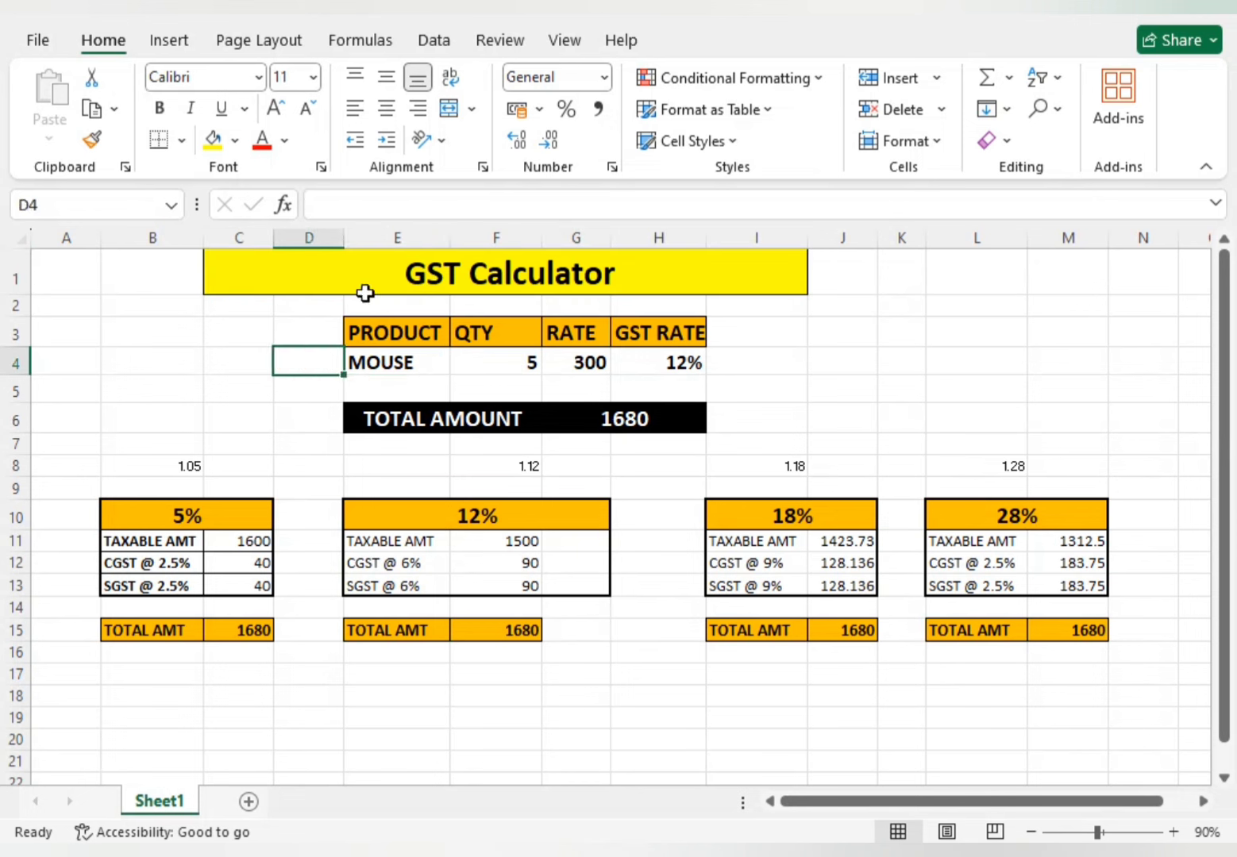
left_click(457, 278)
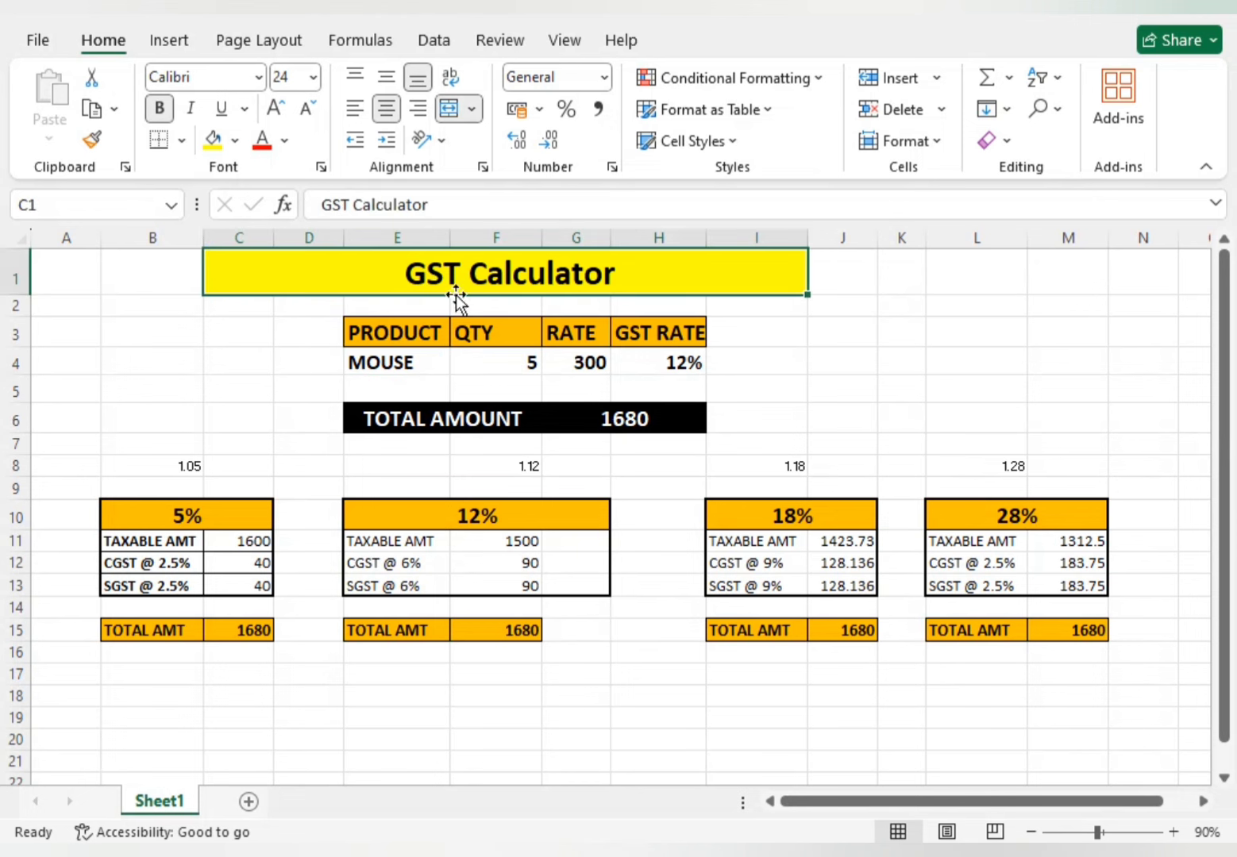
left_click(194, 520)
left_click(471, 524)
left_click(800, 516)
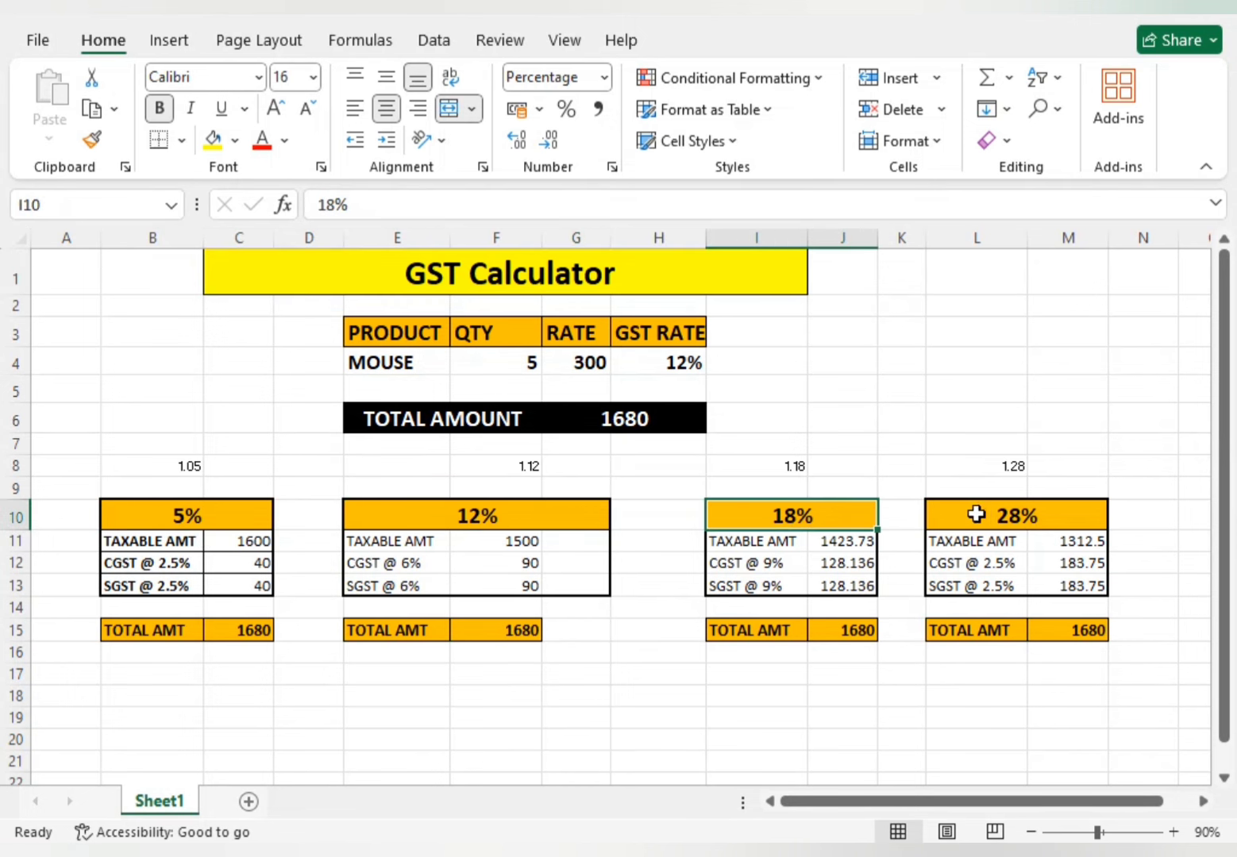
left_click(982, 513)
left_click_drag(136, 511, 938, 519)
left_click(818, 564)
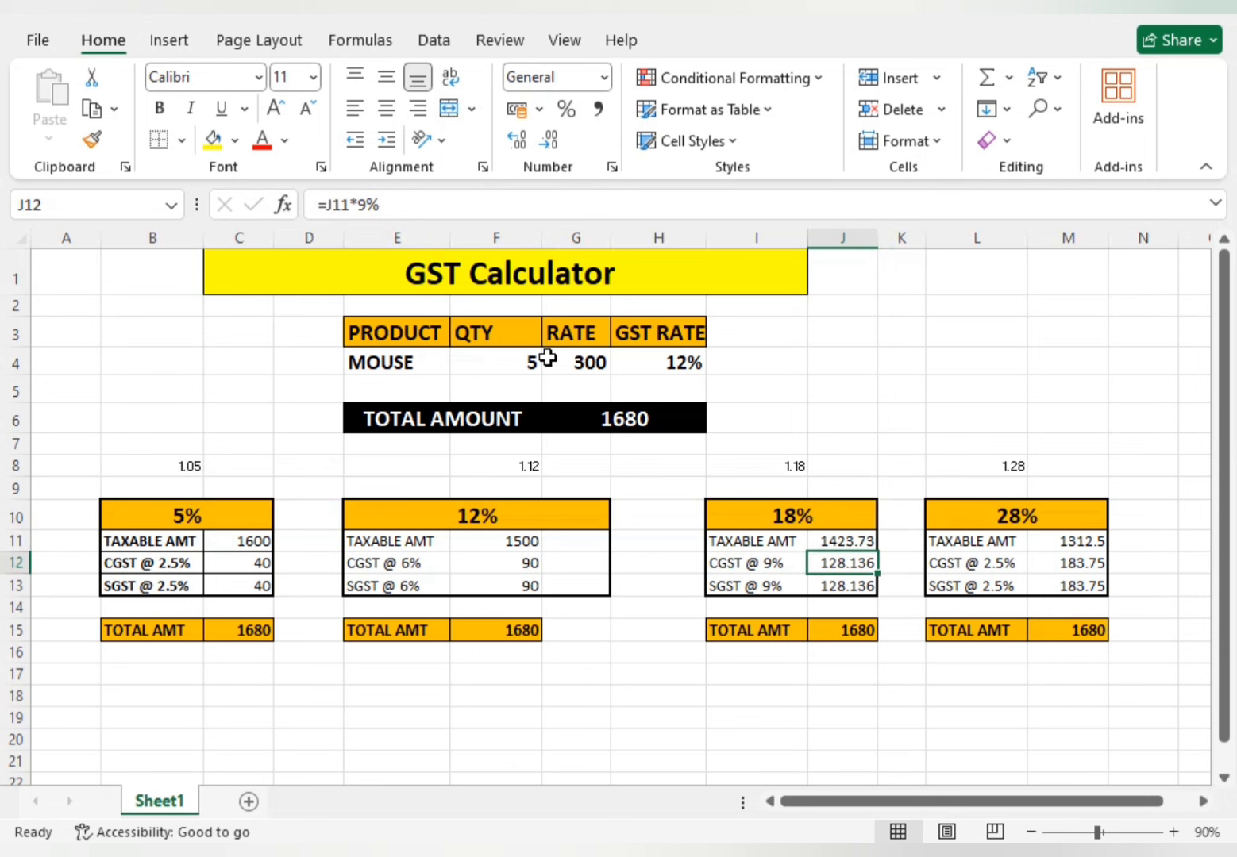
Step: Choose MONITOR as the product in row 4 and set its quantity to 2
left_click(395, 366)
left_click(461, 363)
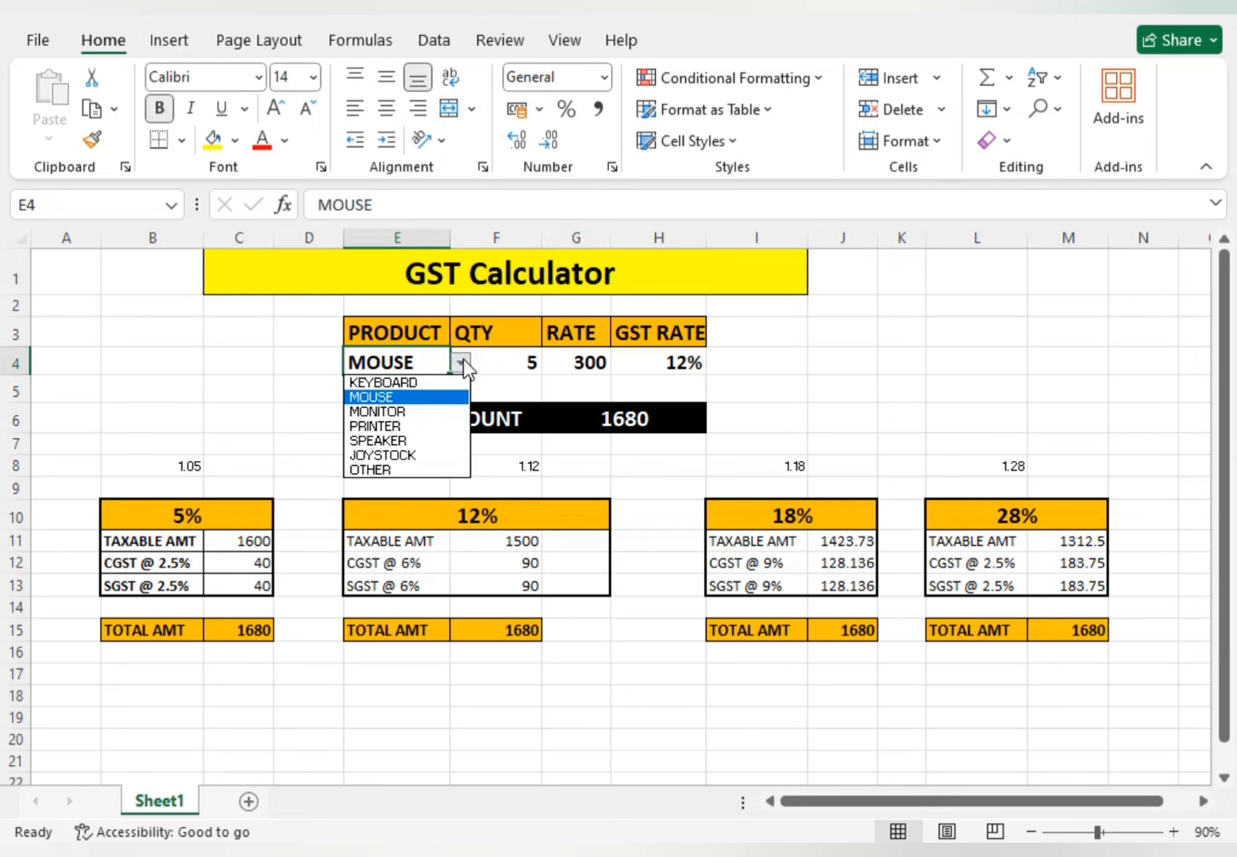
left_click(413, 412)
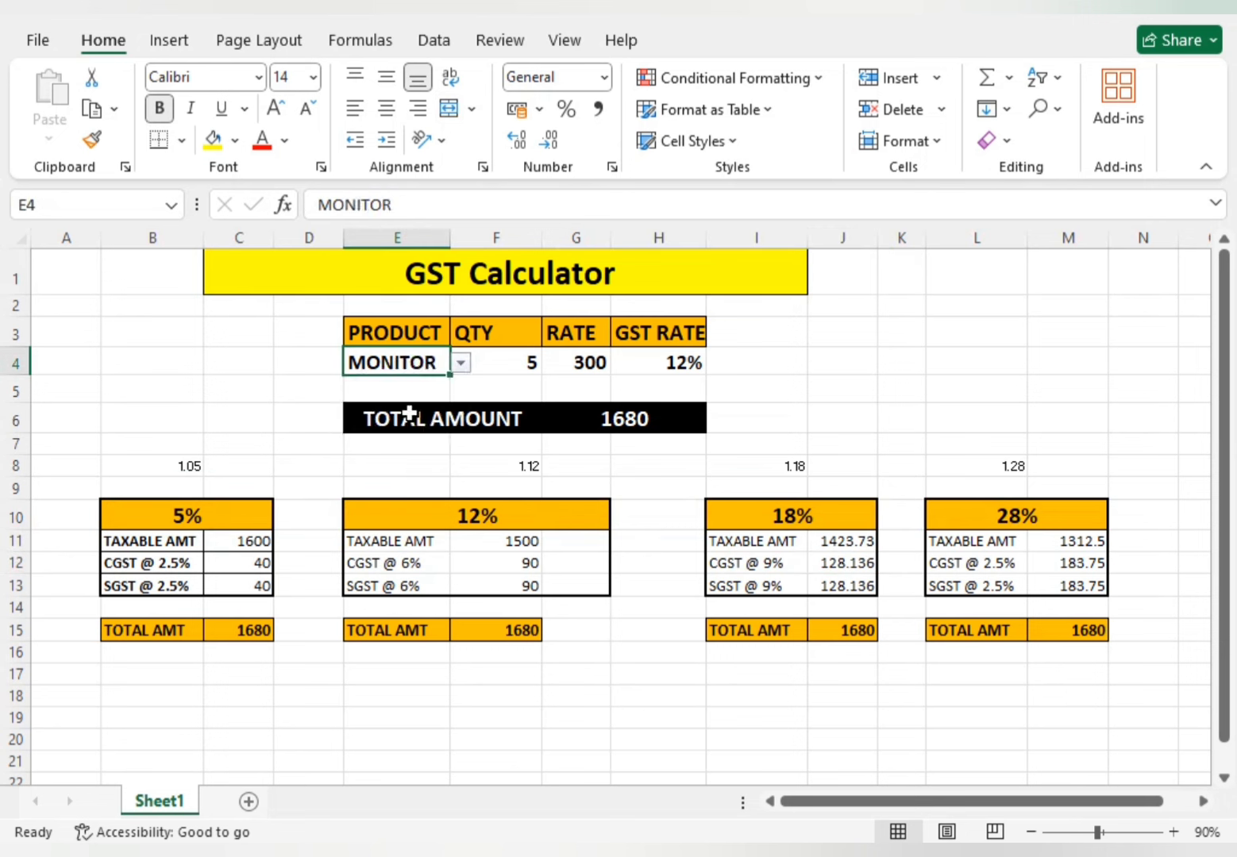
left_click(512, 368)
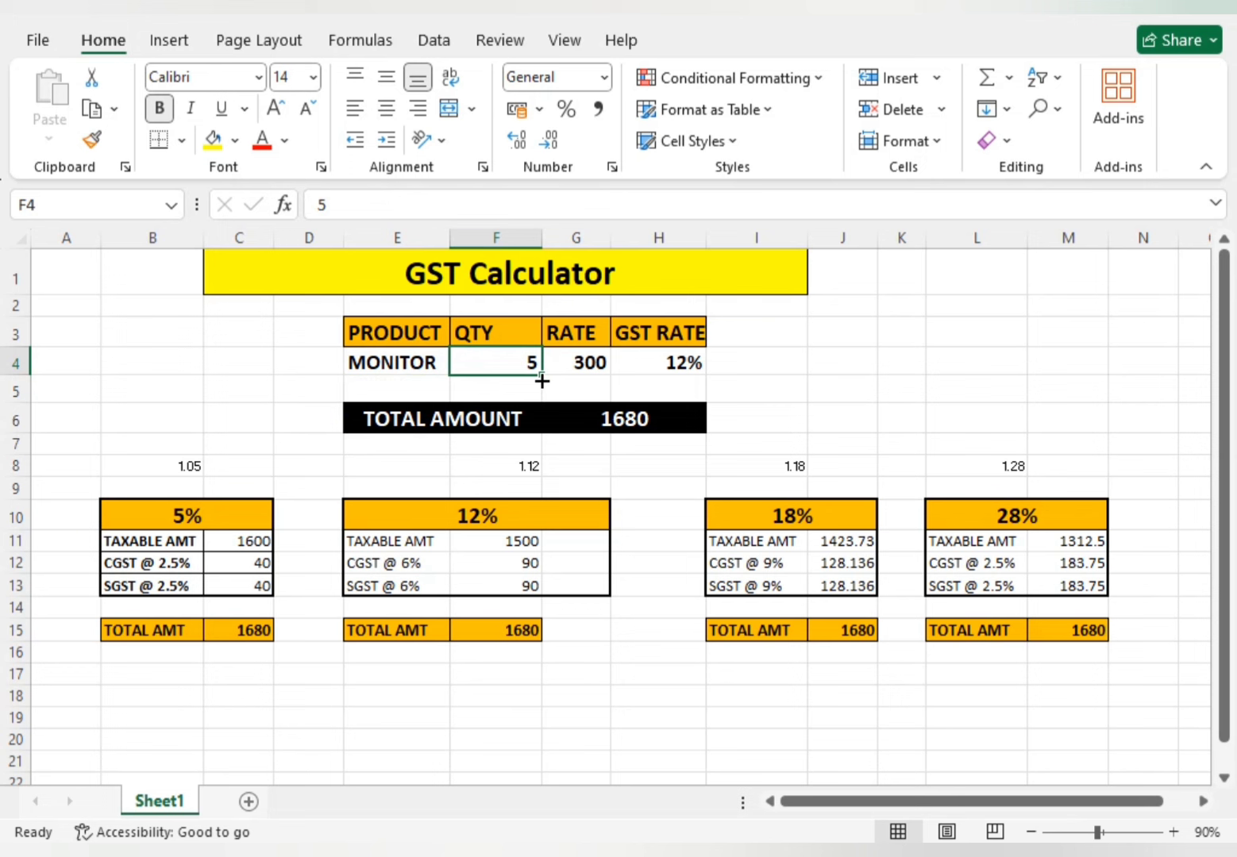
type("2")
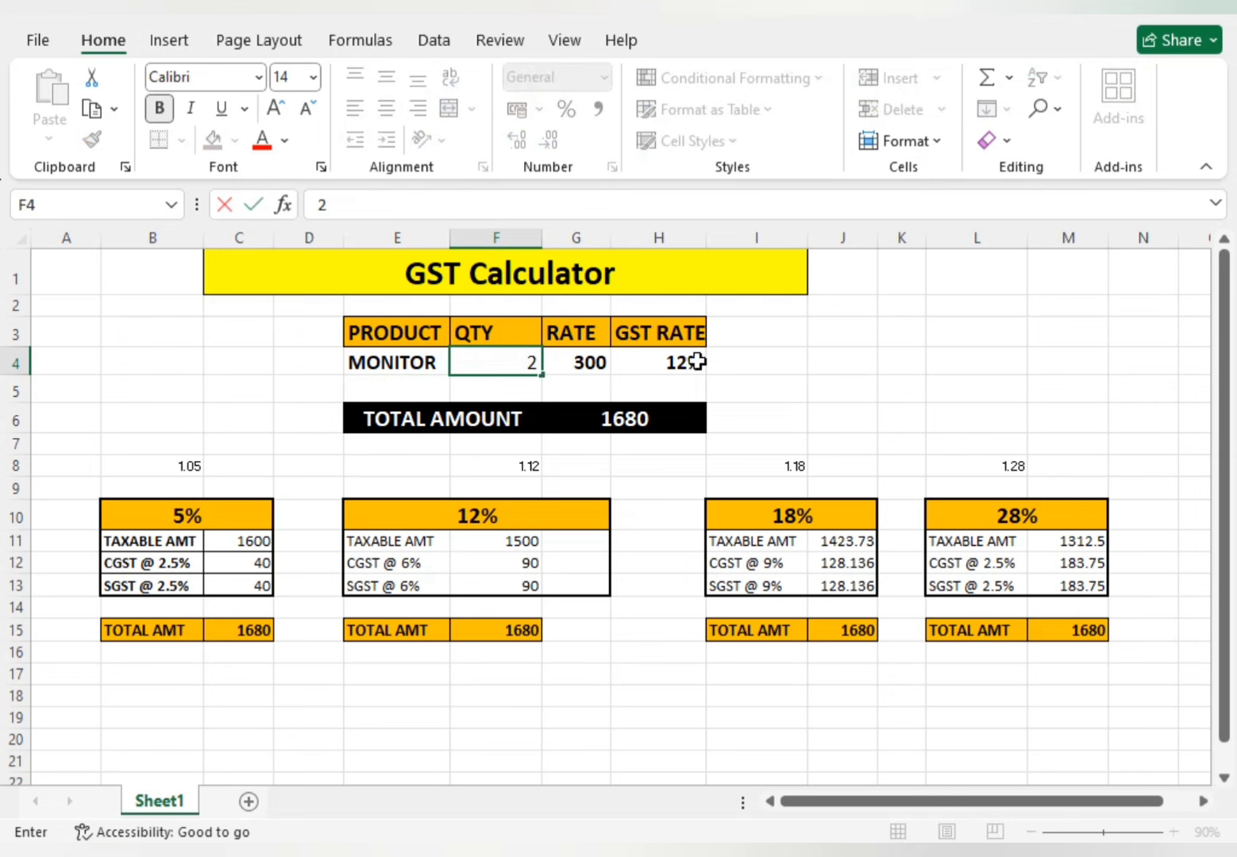
left_click(649, 406)
Step: Set the monitor's rate to 6500 and choose 18% as its GST rate
left_click(609, 362)
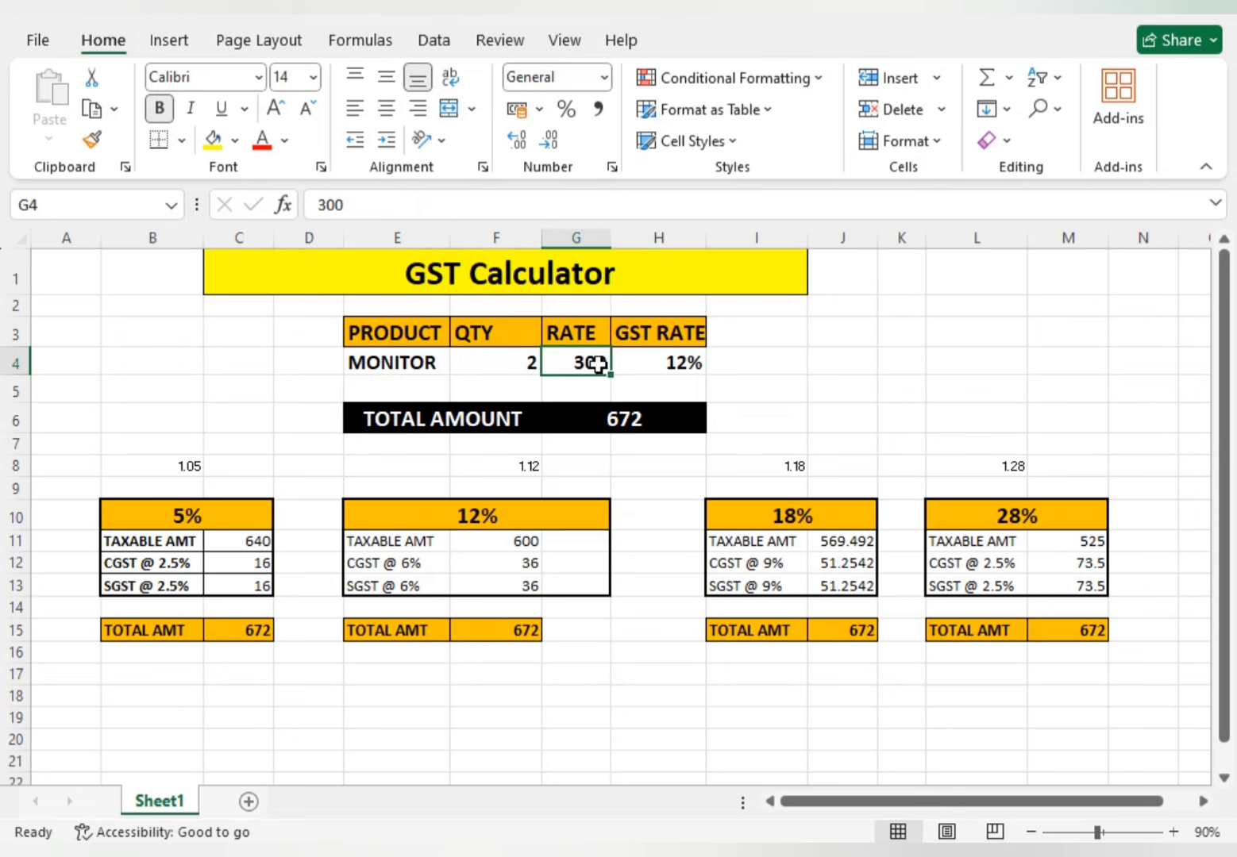
type("6500")
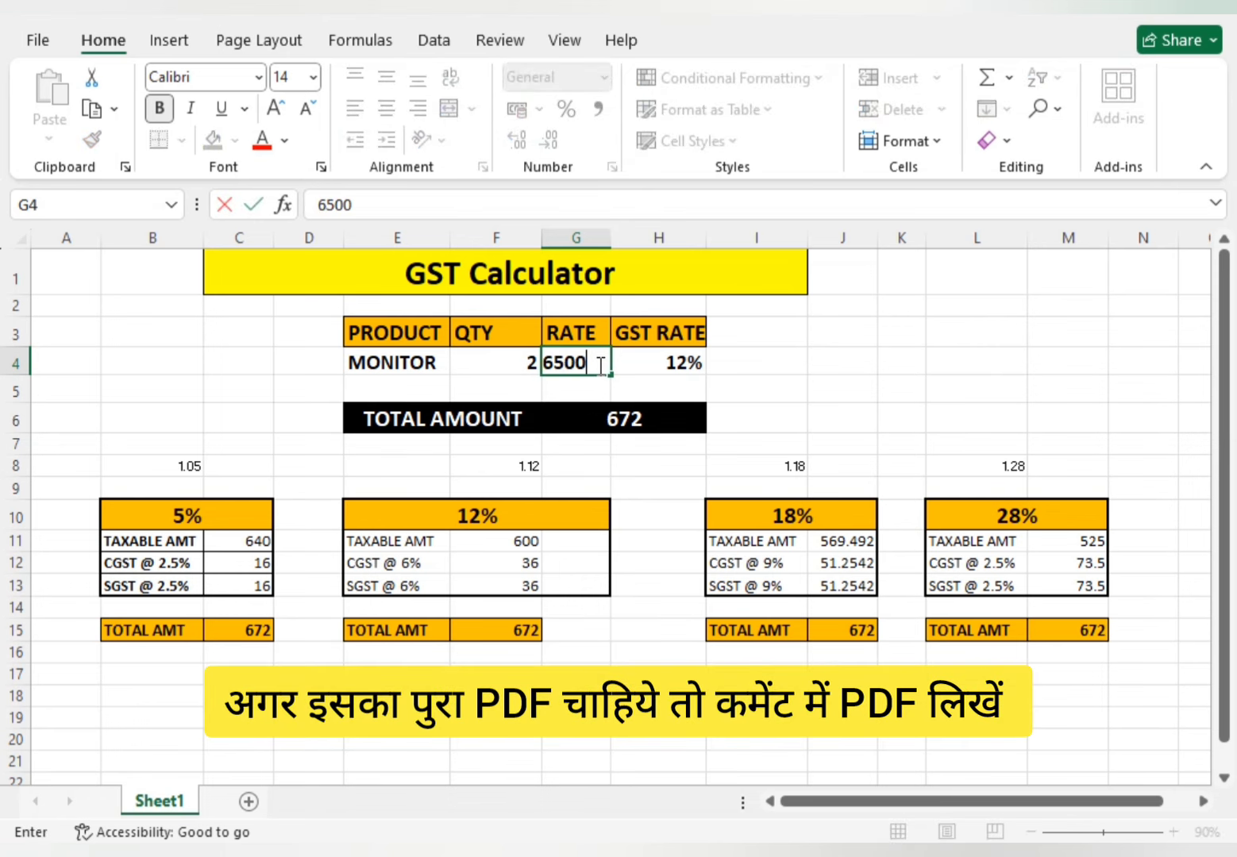
key("Return")
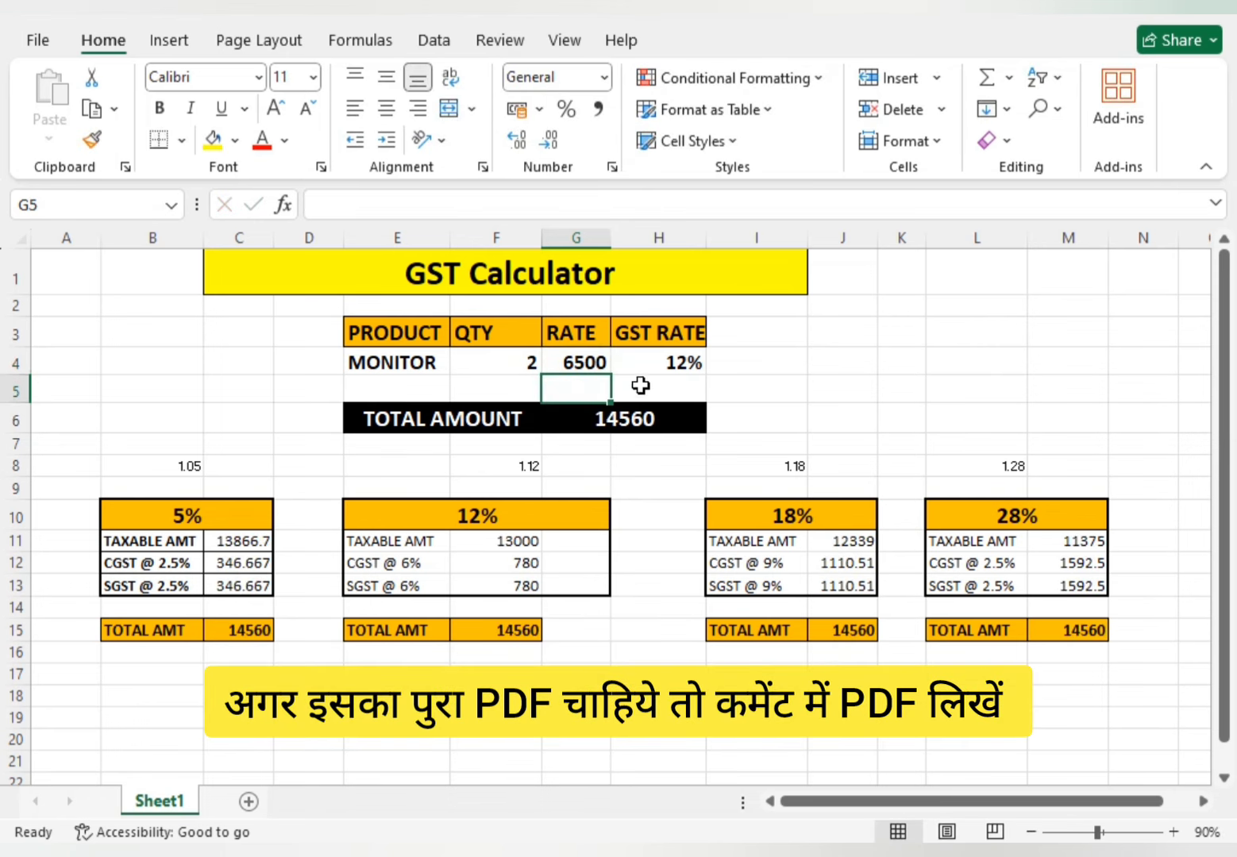
left_click(694, 370)
left_click(717, 364)
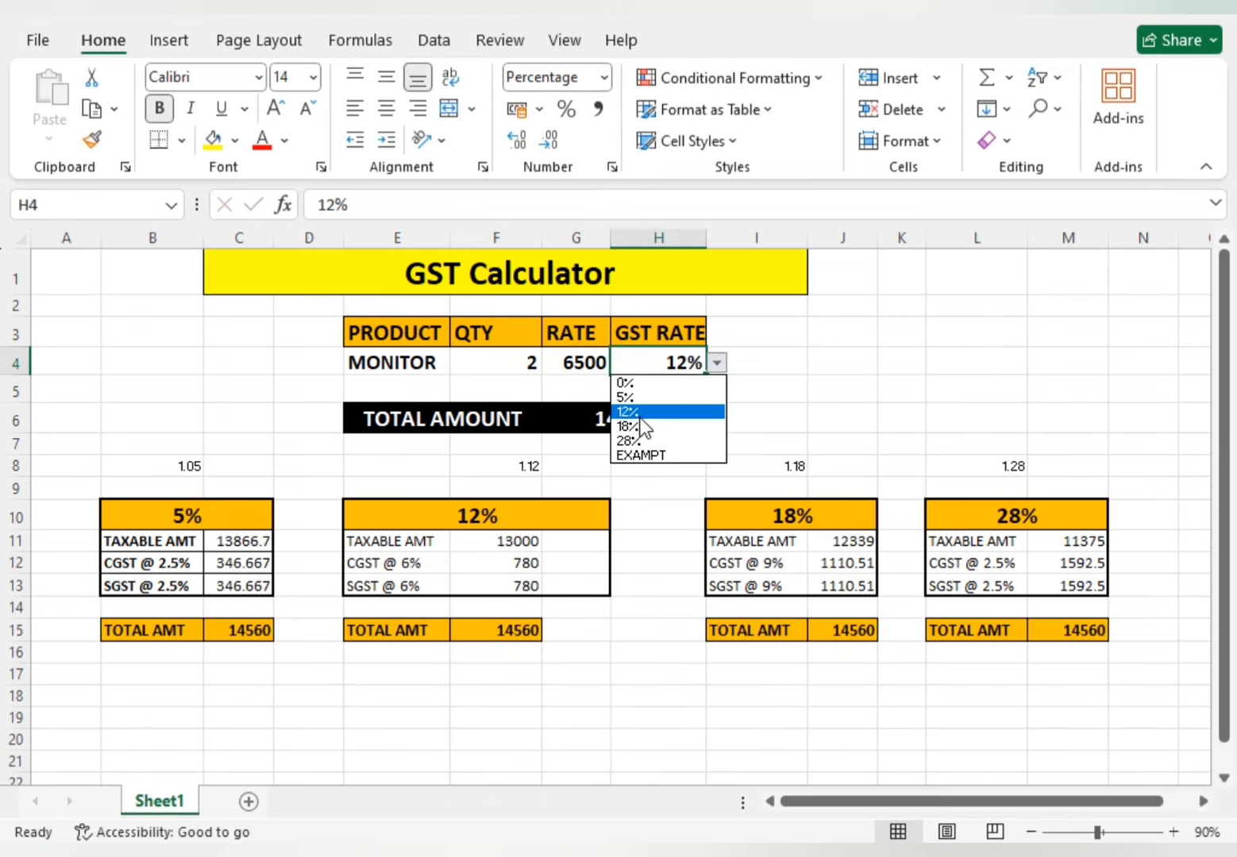
left_click(635, 426)
left_click(709, 379)
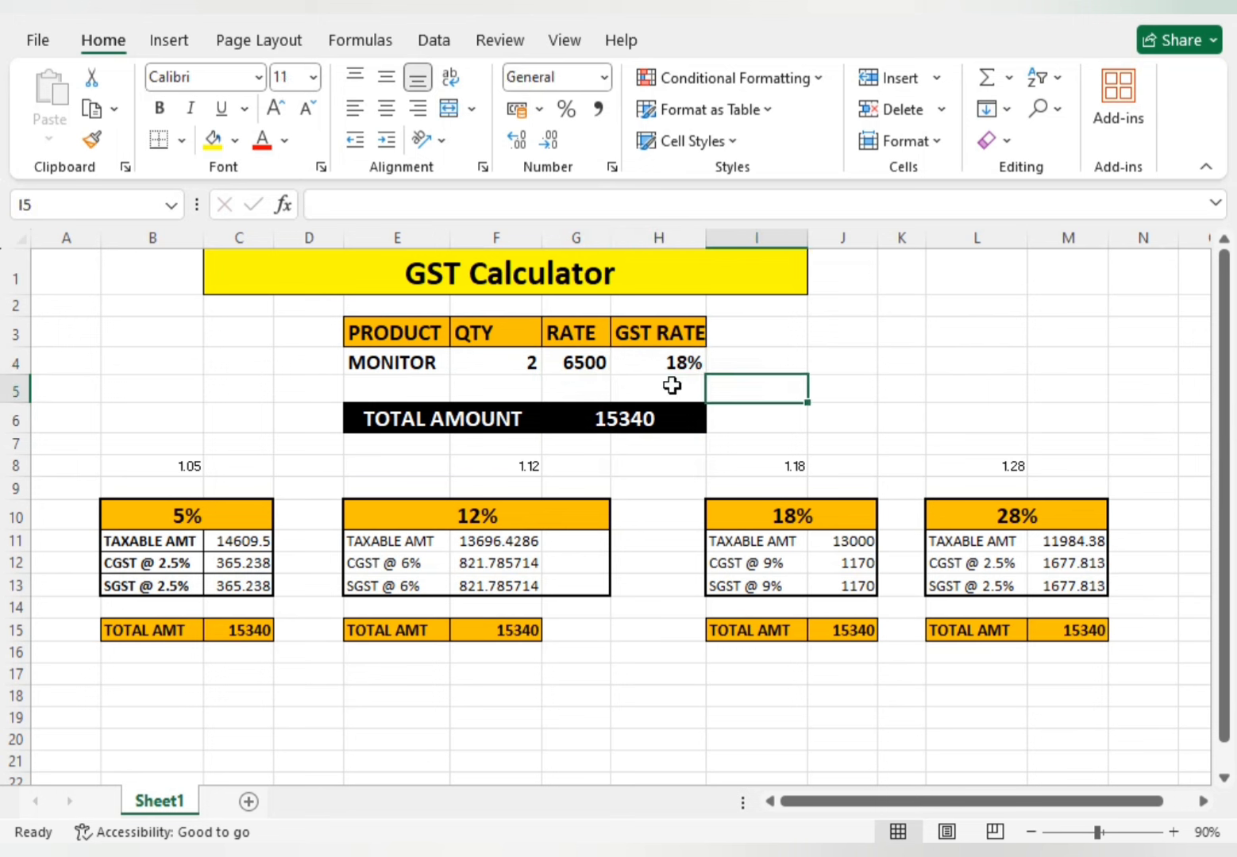
Step: Examine the overall total amount formula and the taxable amount, CGST and total formulas of the 5% slab table
left_click(626, 419)
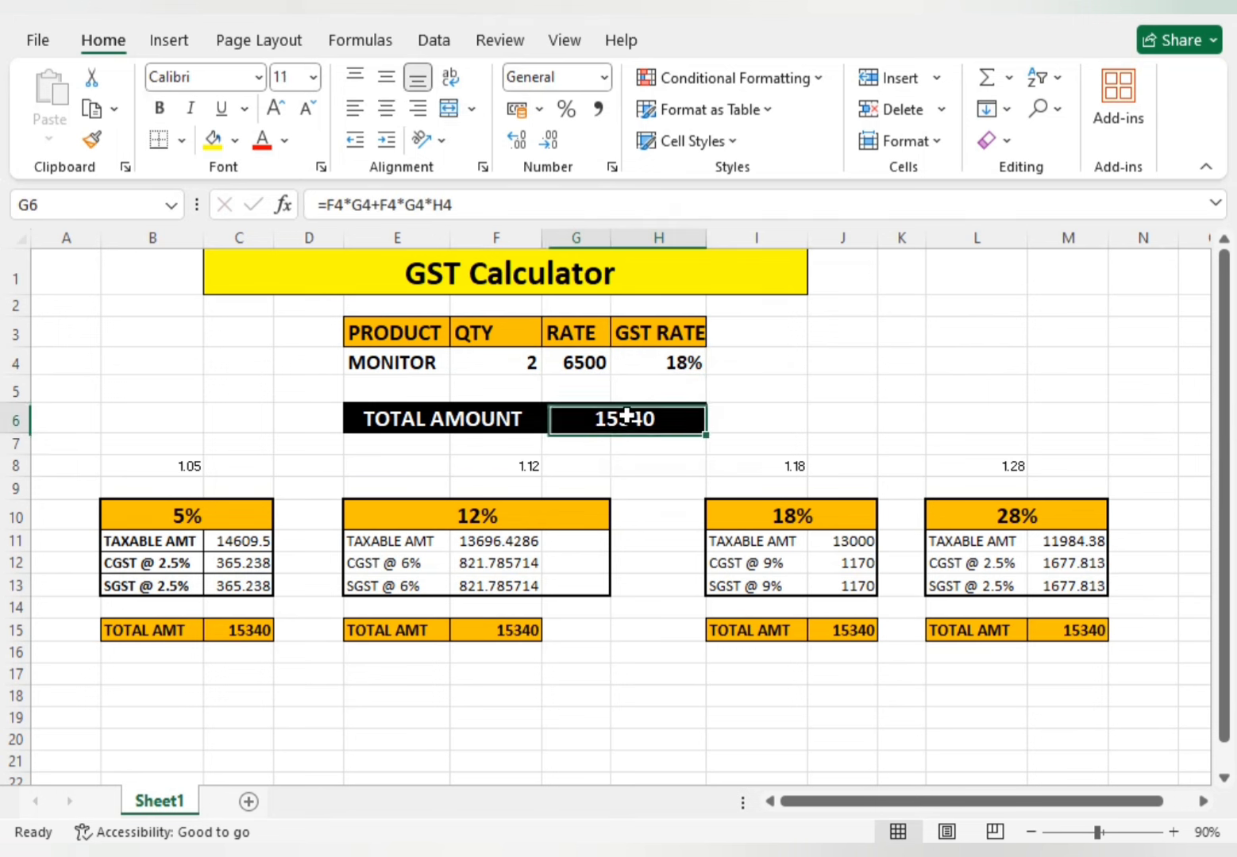
left_click(631, 444)
left_click(630, 427)
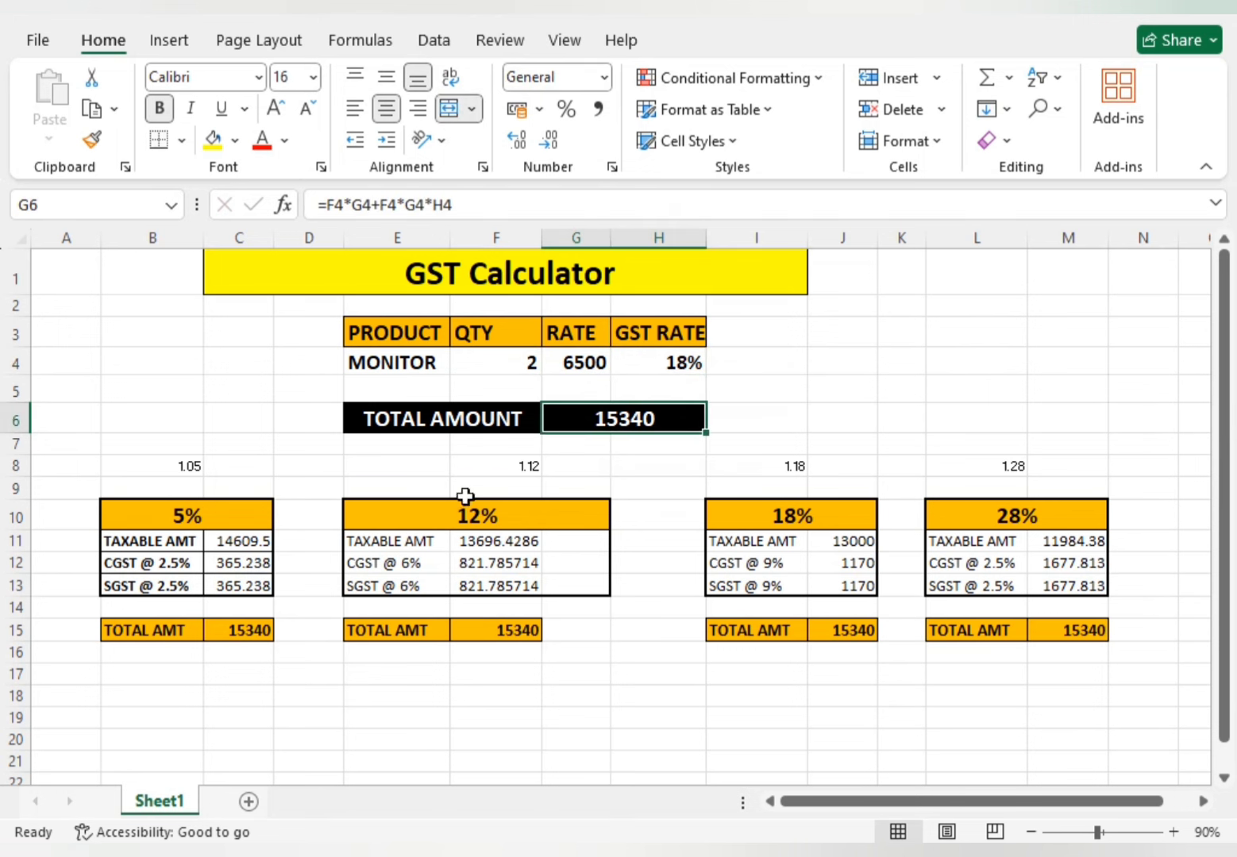
left_click(212, 519)
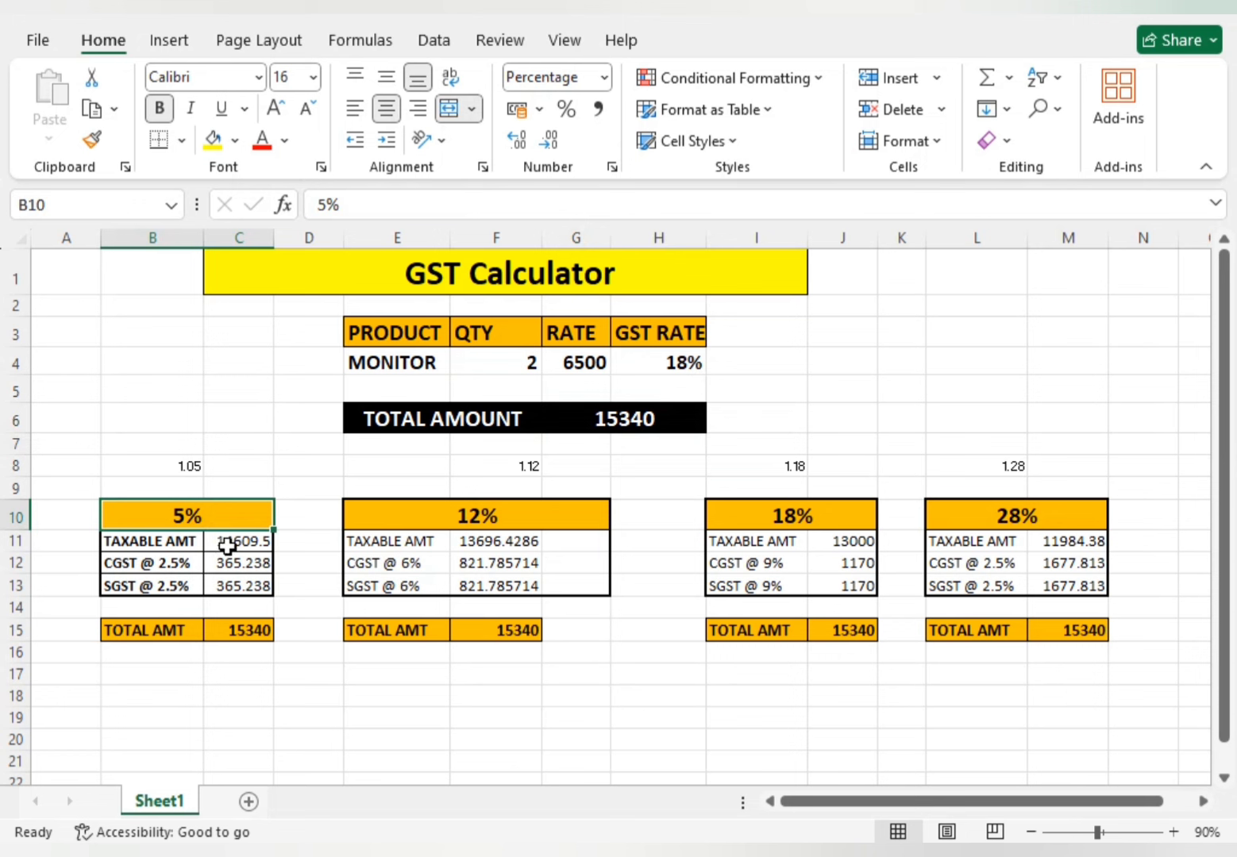
left_click(225, 544)
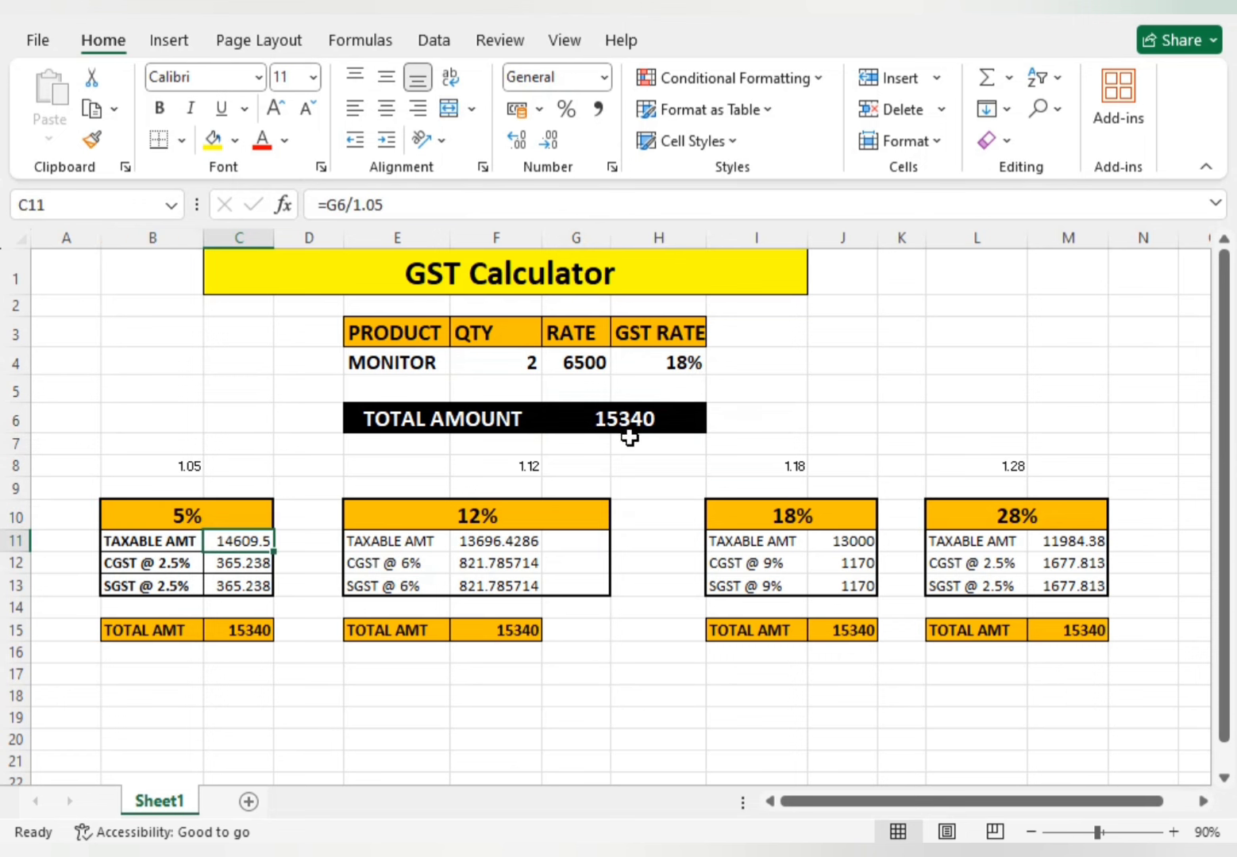
left_click(216, 562)
left_click(242, 541)
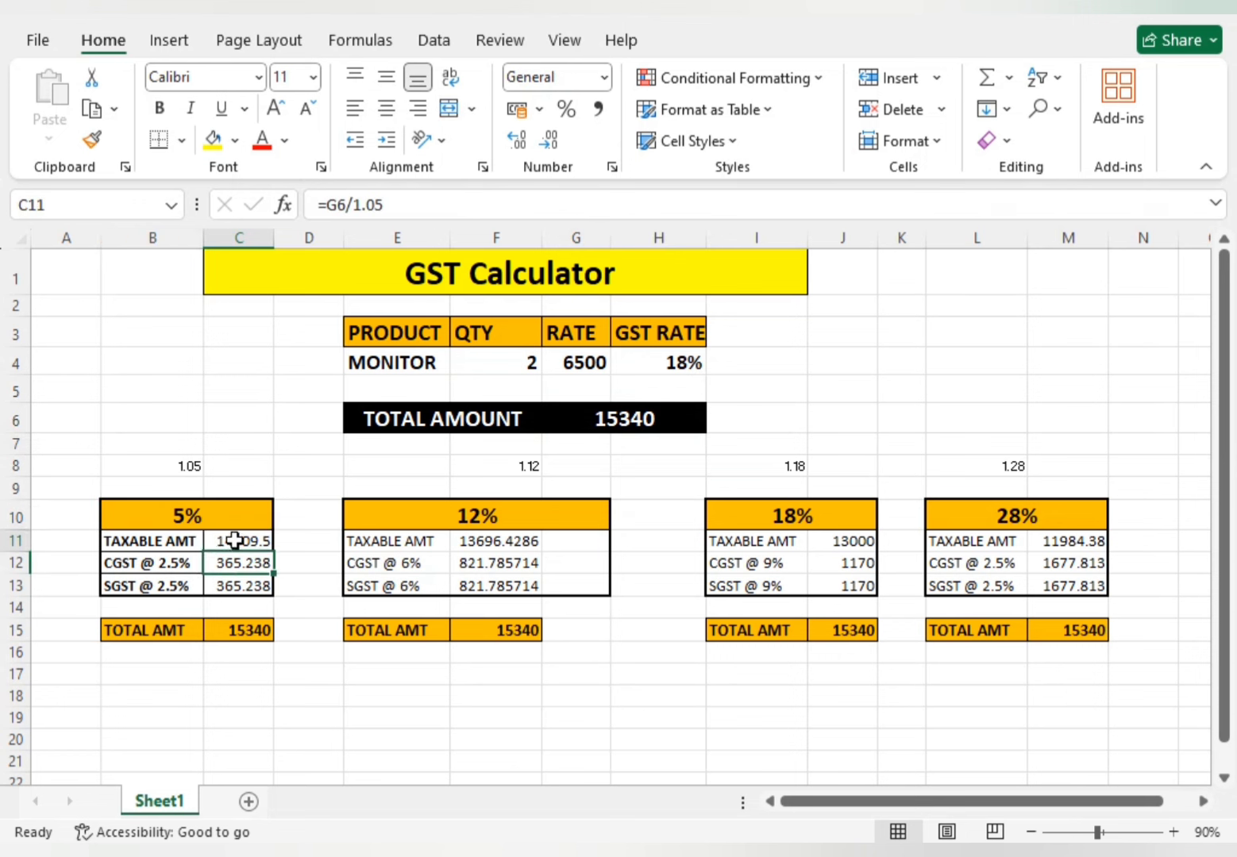
left_click(608, 419)
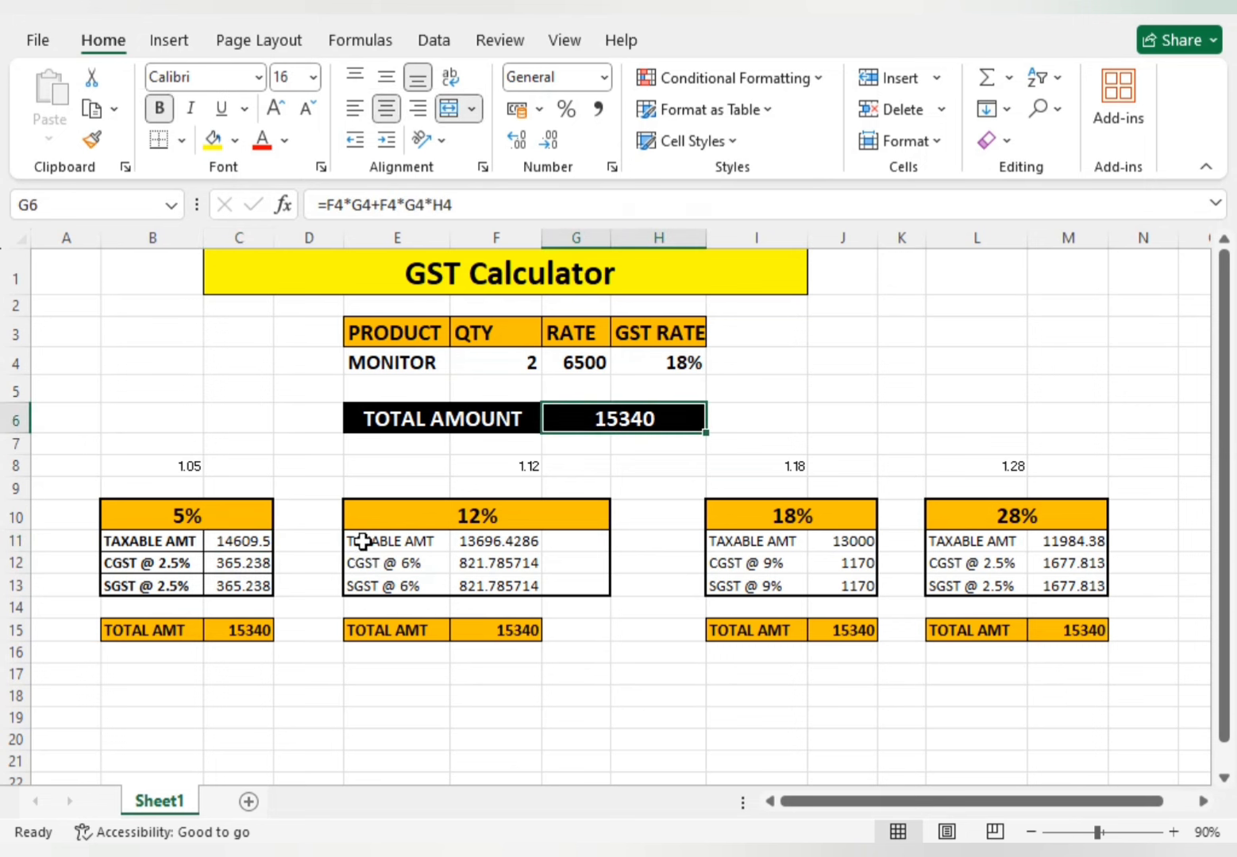
left_click(242, 562)
left_click(253, 630)
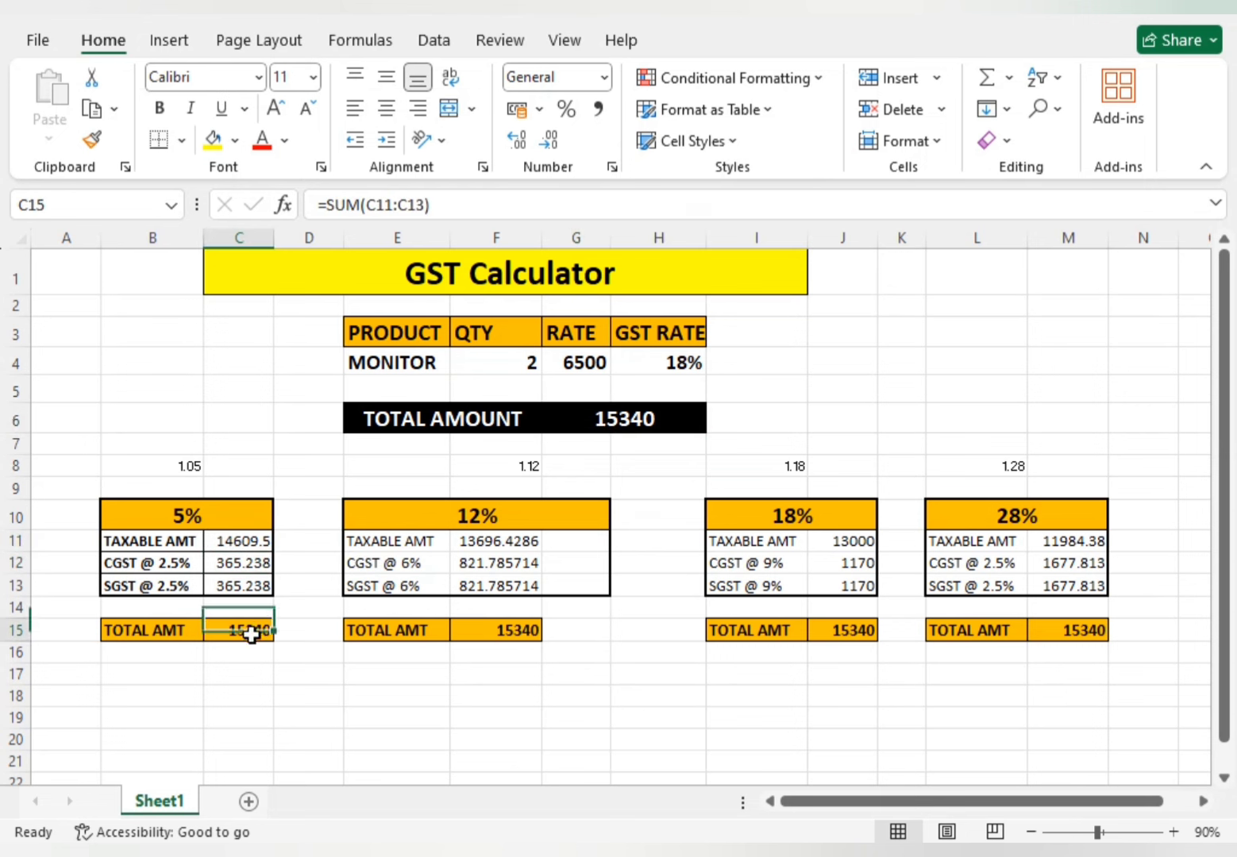
left_click(638, 420)
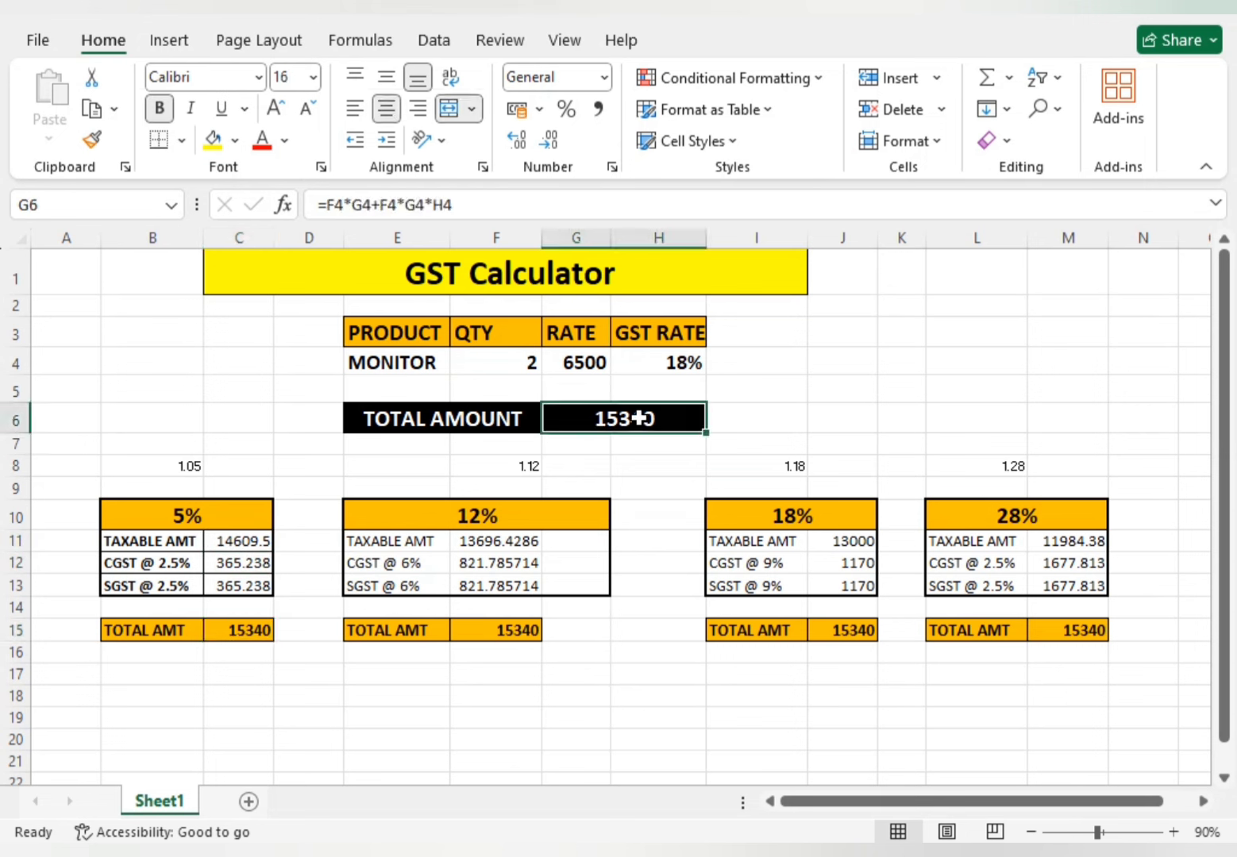
left_click(239, 541)
left_click(228, 605)
left_click(222, 545)
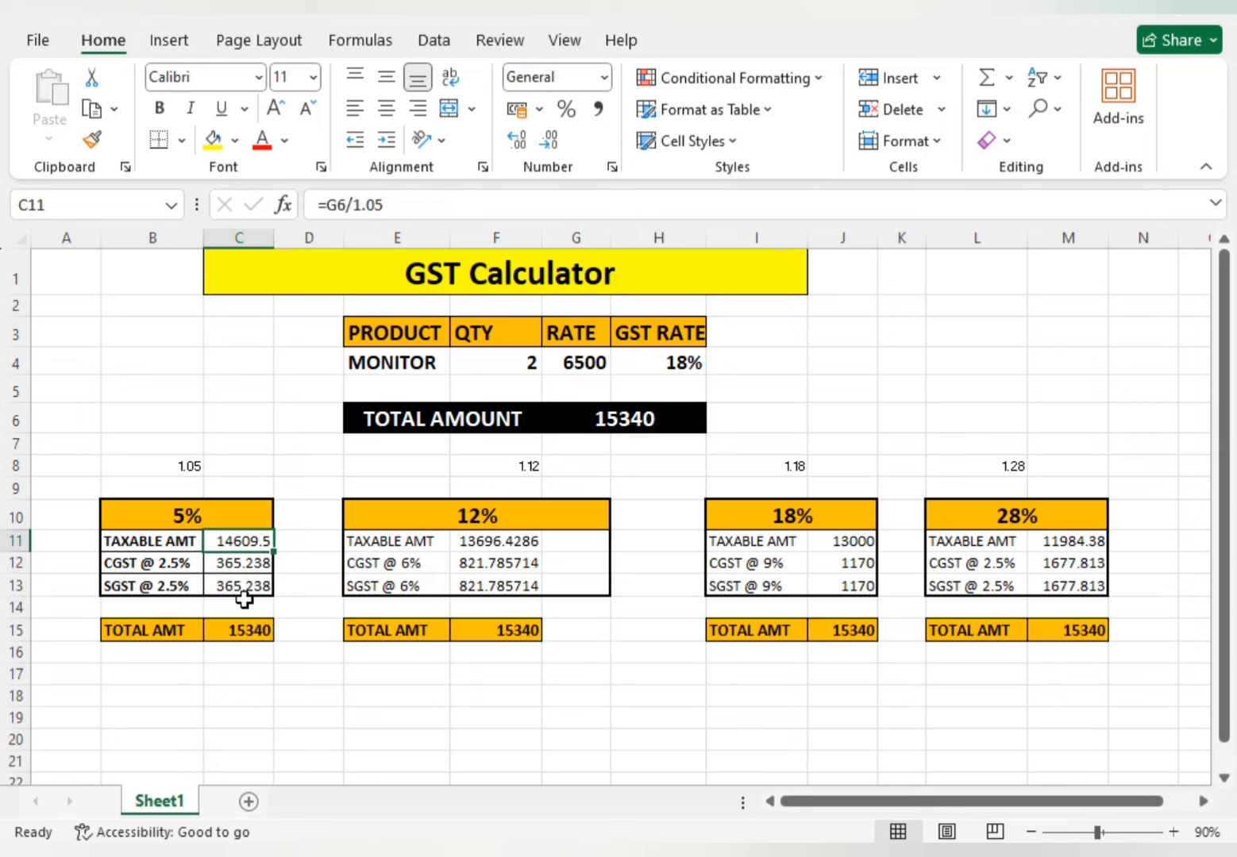
Step: Examine the 12% slab table's taxable amount, SGST and total against the overall total amount
left_click(384, 546)
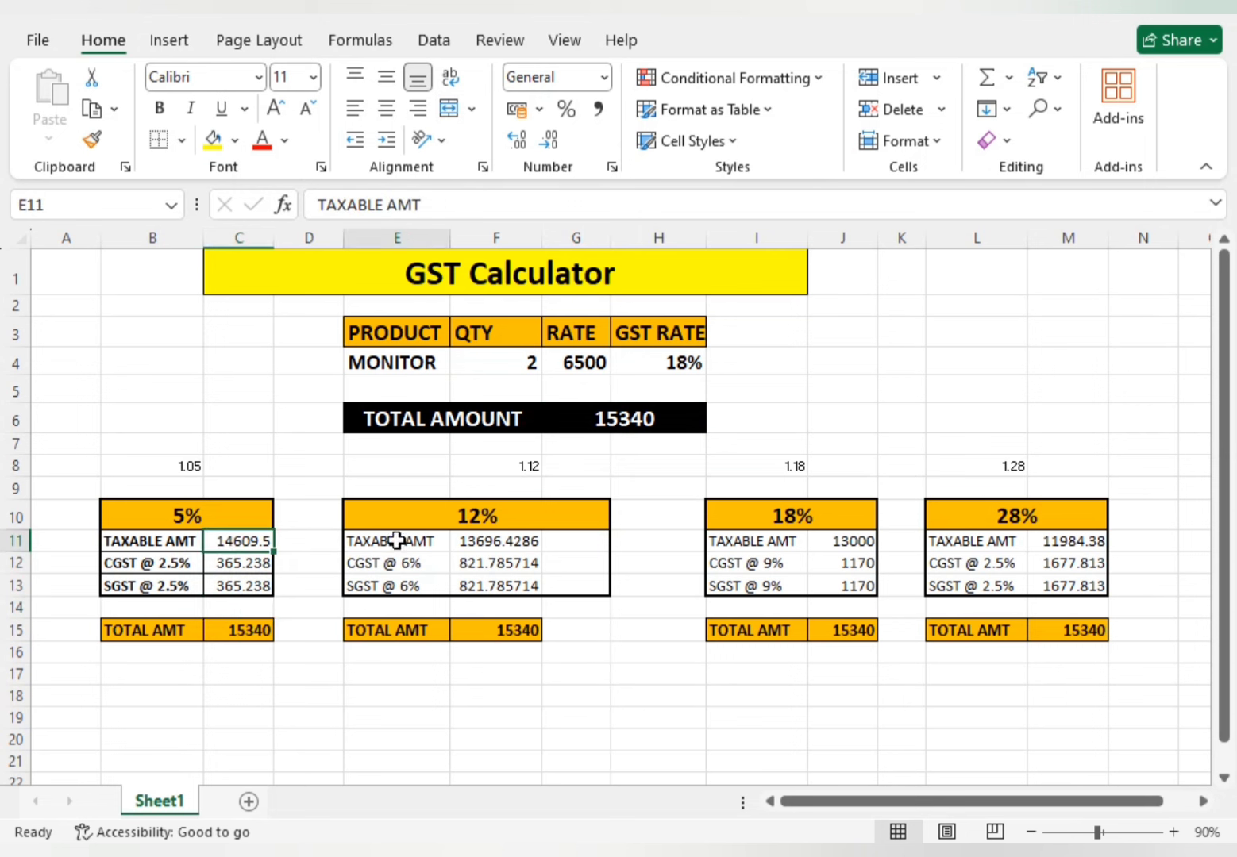
left_click(491, 547)
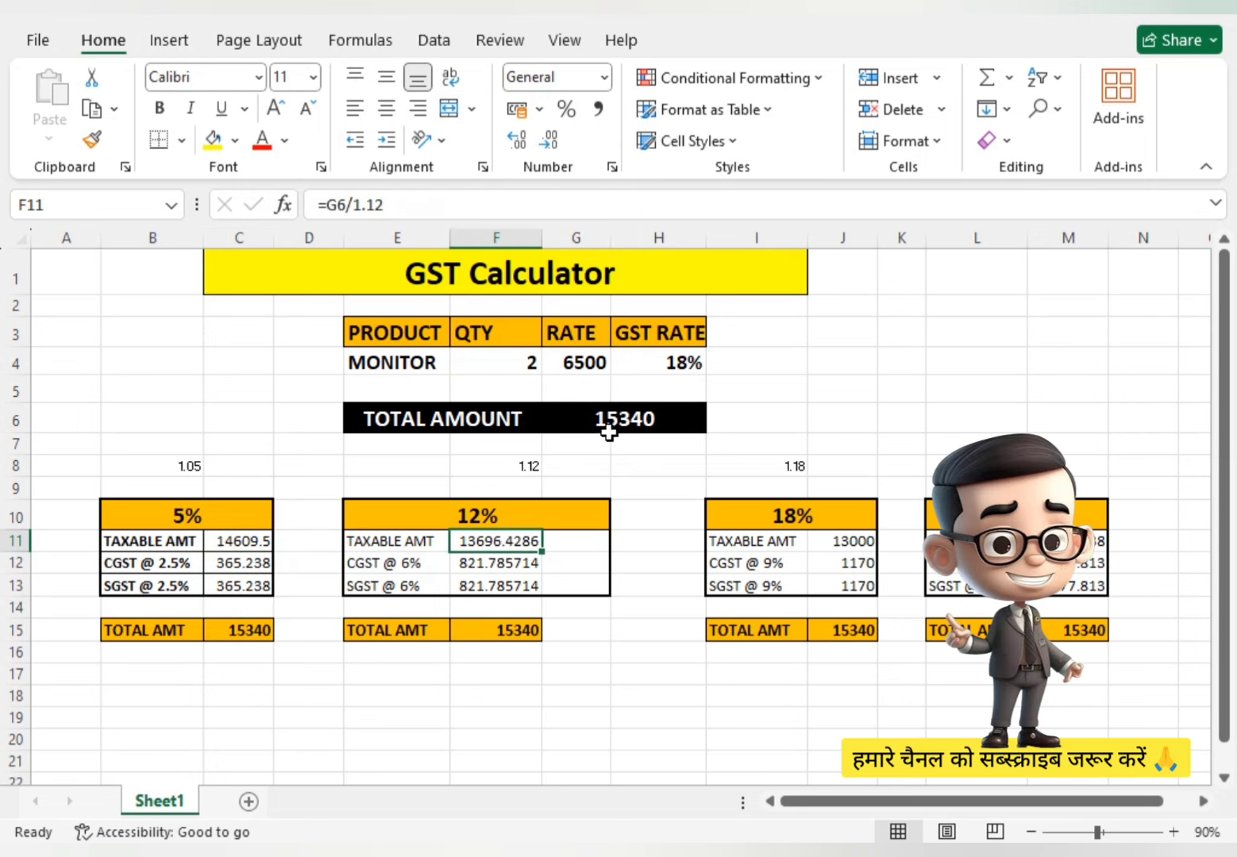
left_click(492, 647)
left_click(612, 421)
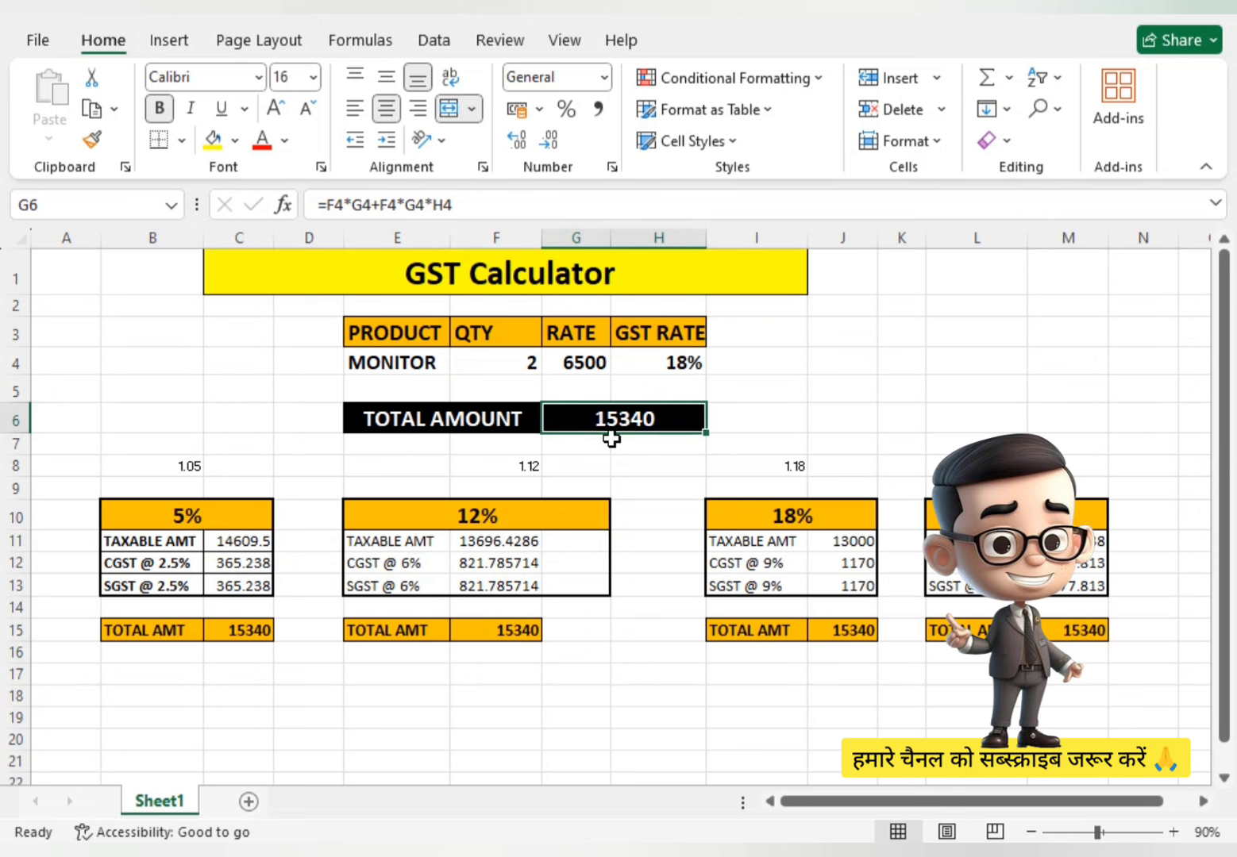
left_click(500, 634)
left_click(505, 548)
left_click(407, 584)
left_click(496, 586)
left_click(481, 520)
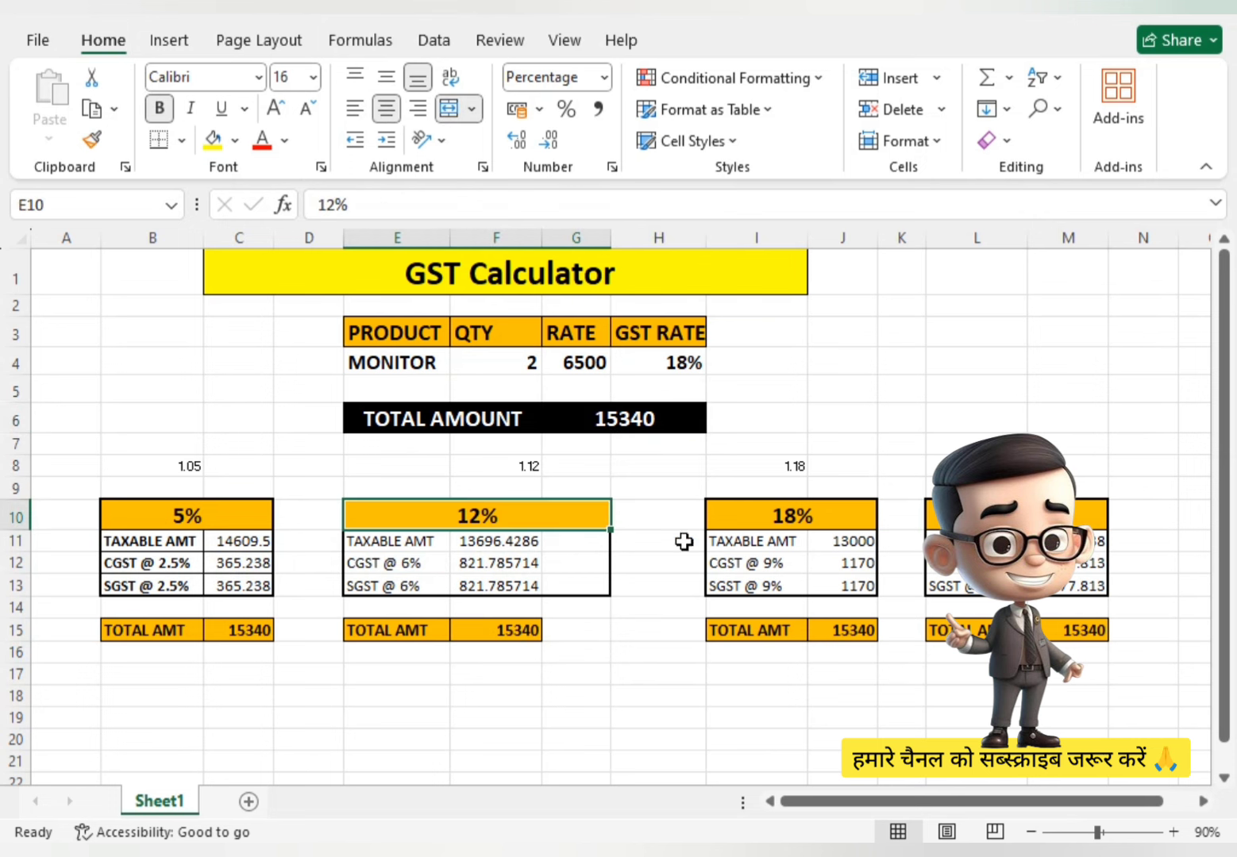
Step: Examine the 18% and 28% slab tables and compare them with the 5% and 12% tables
left_click(786, 517)
left_click(859, 555)
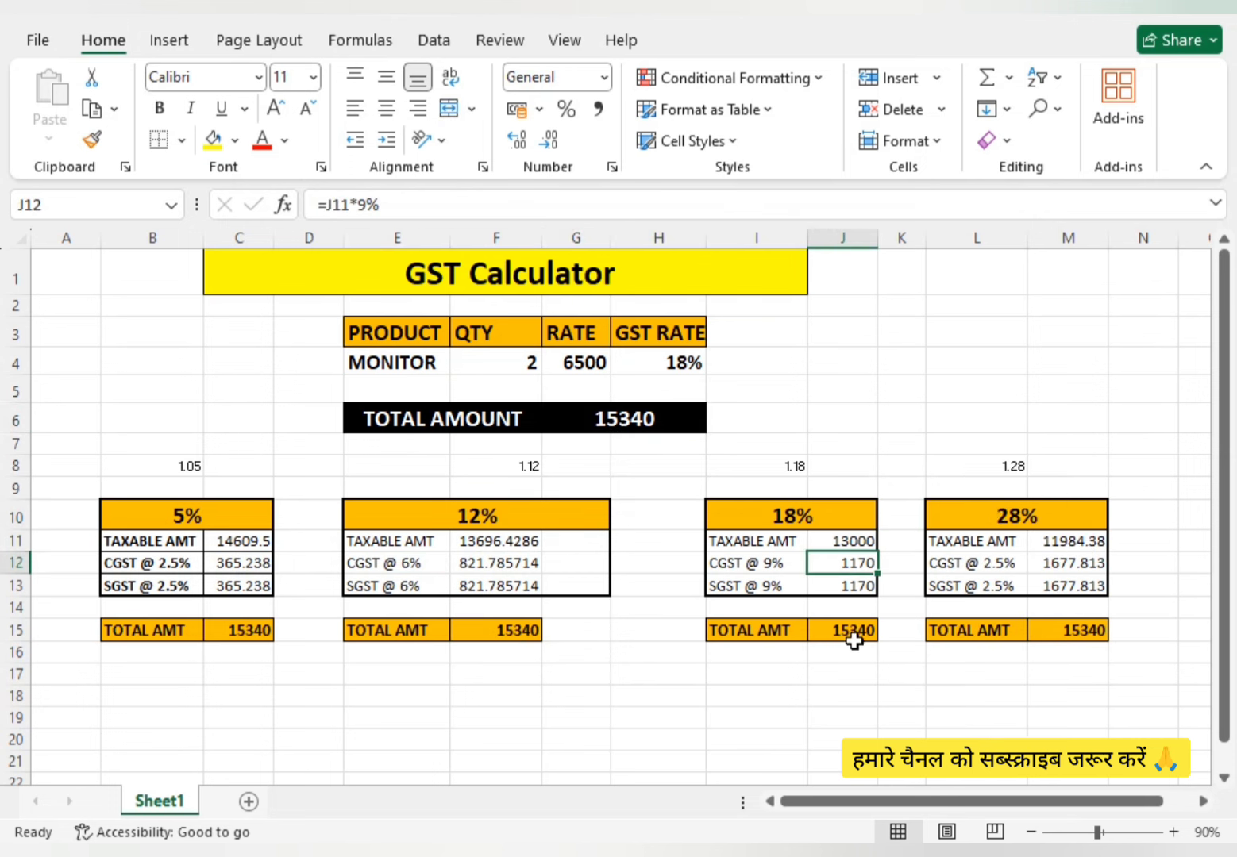
left_click(997, 517)
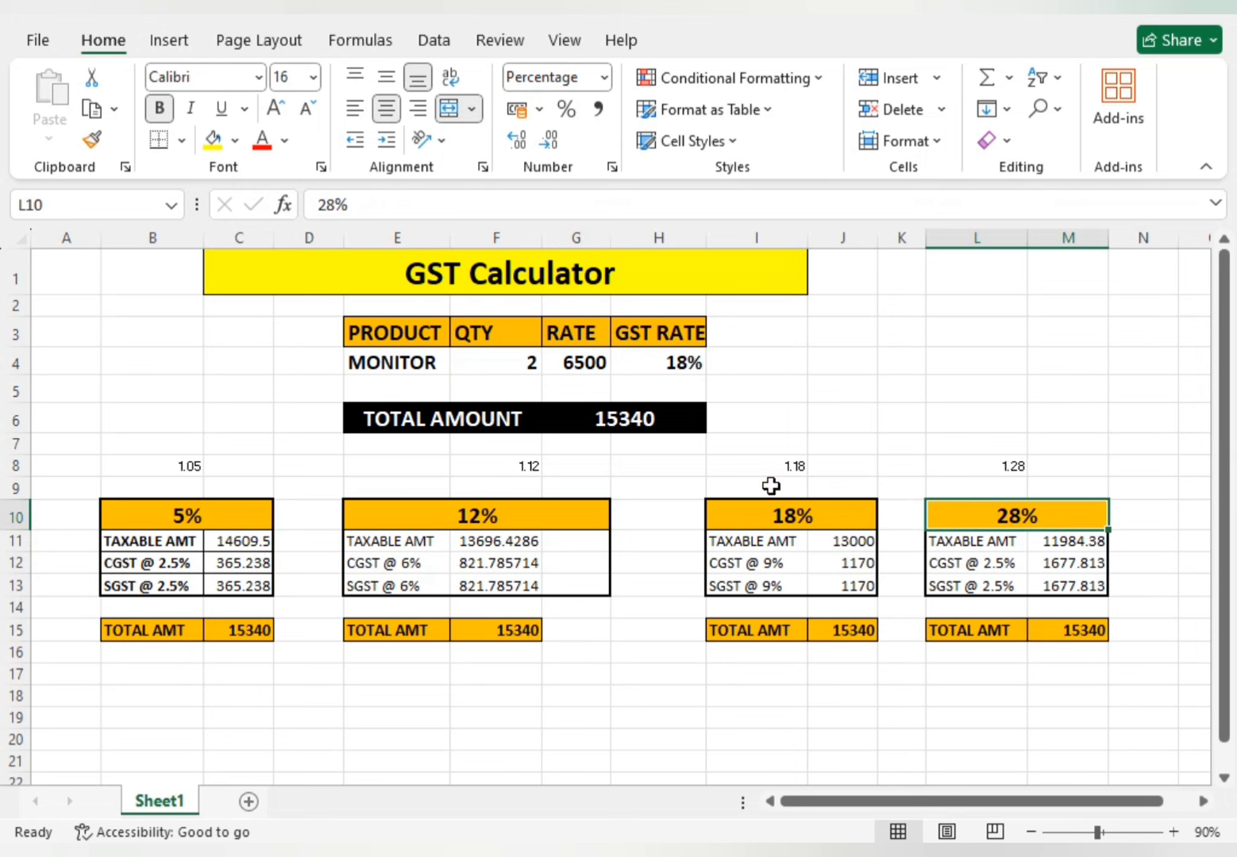
left_click(236, 629)
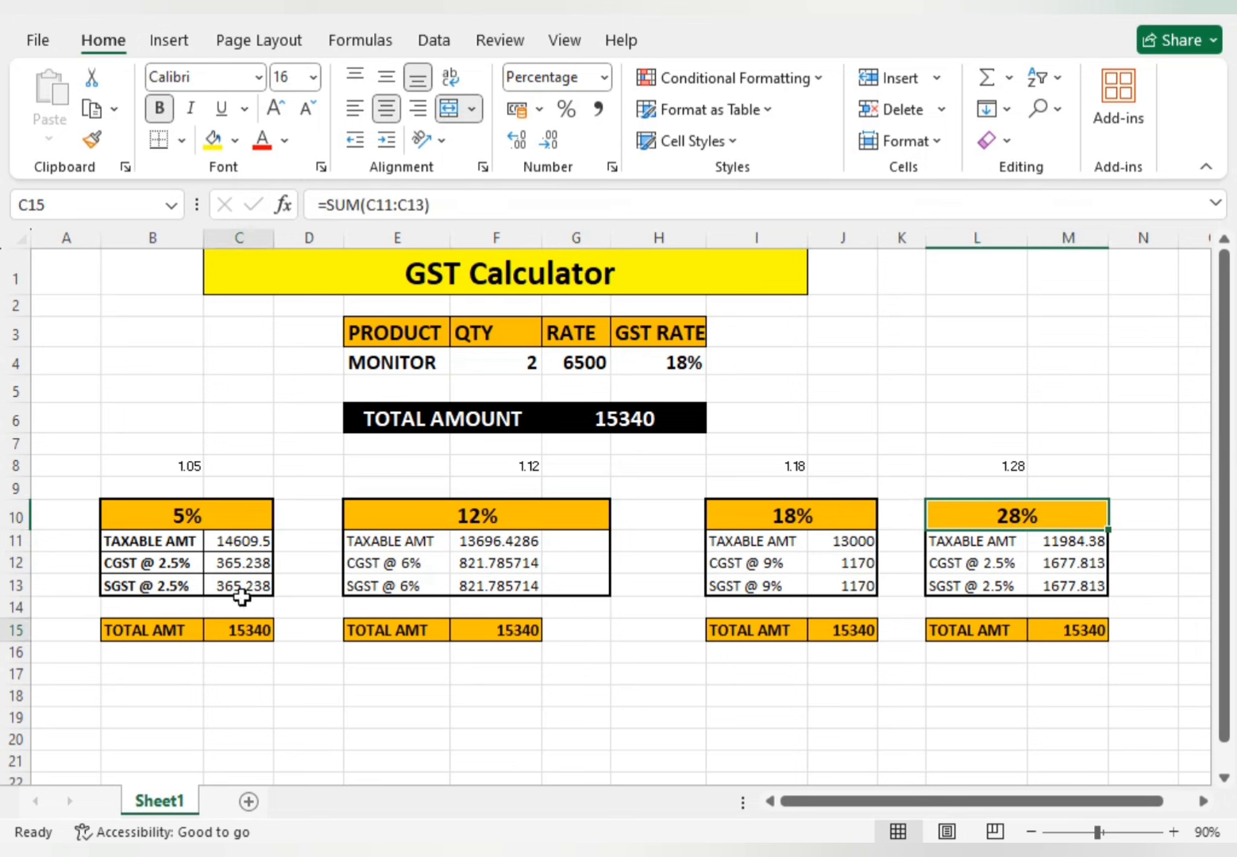
left_click(238, 563)
left_click(407, 514)
left_click(787, 526)
left_click(989, 512)
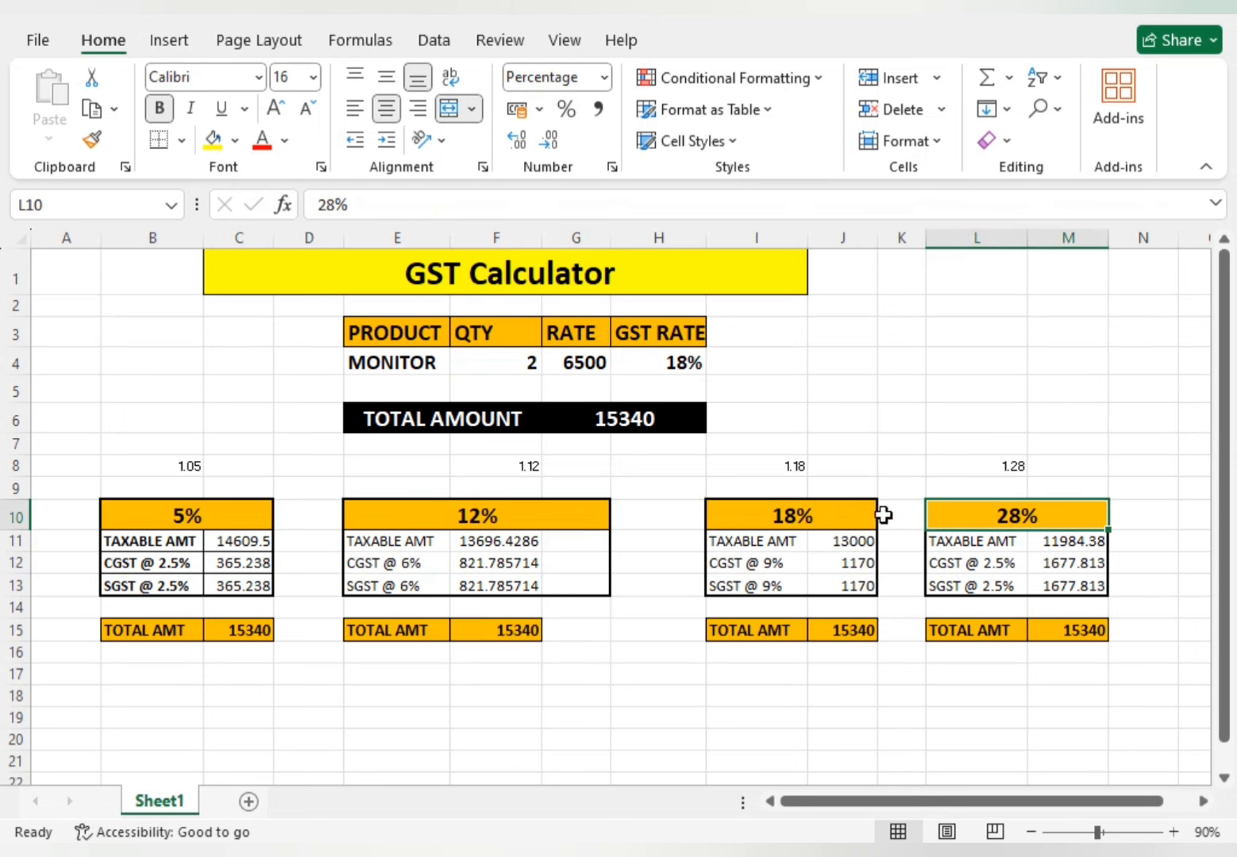
Step: Set the monitor's GST rate to 0% and check the overall total amount against the total of each slab table
left_click(671, 365)
left_click(717, 362)
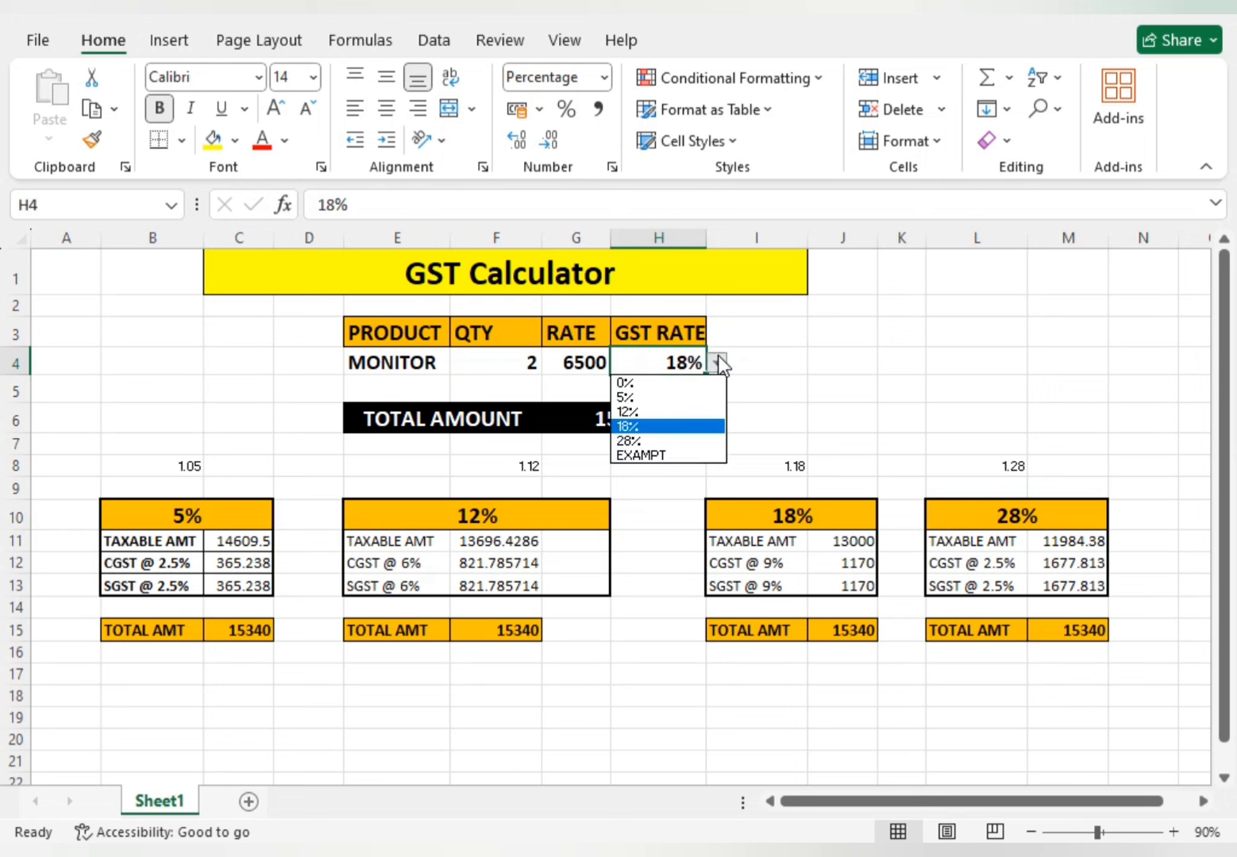
left_click(625, 383)
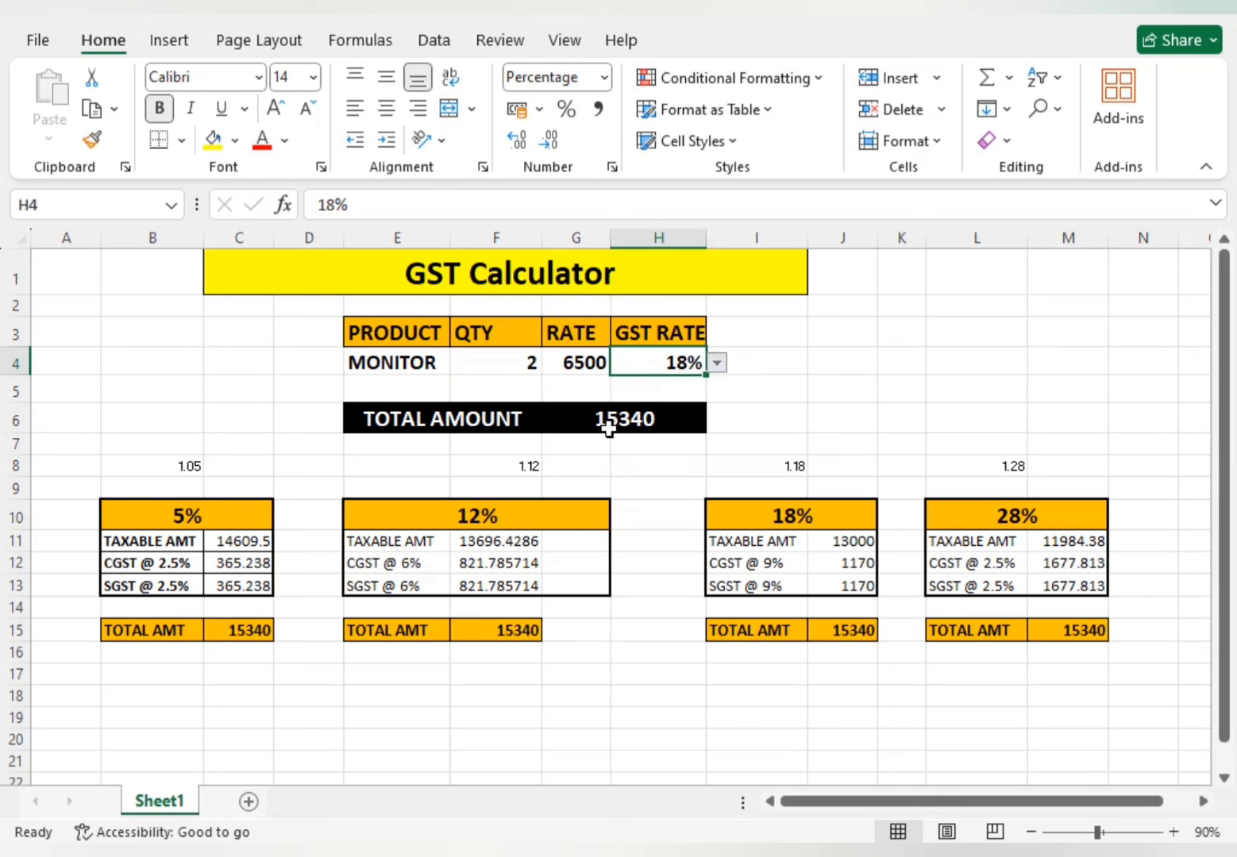
left_click(636, 429)
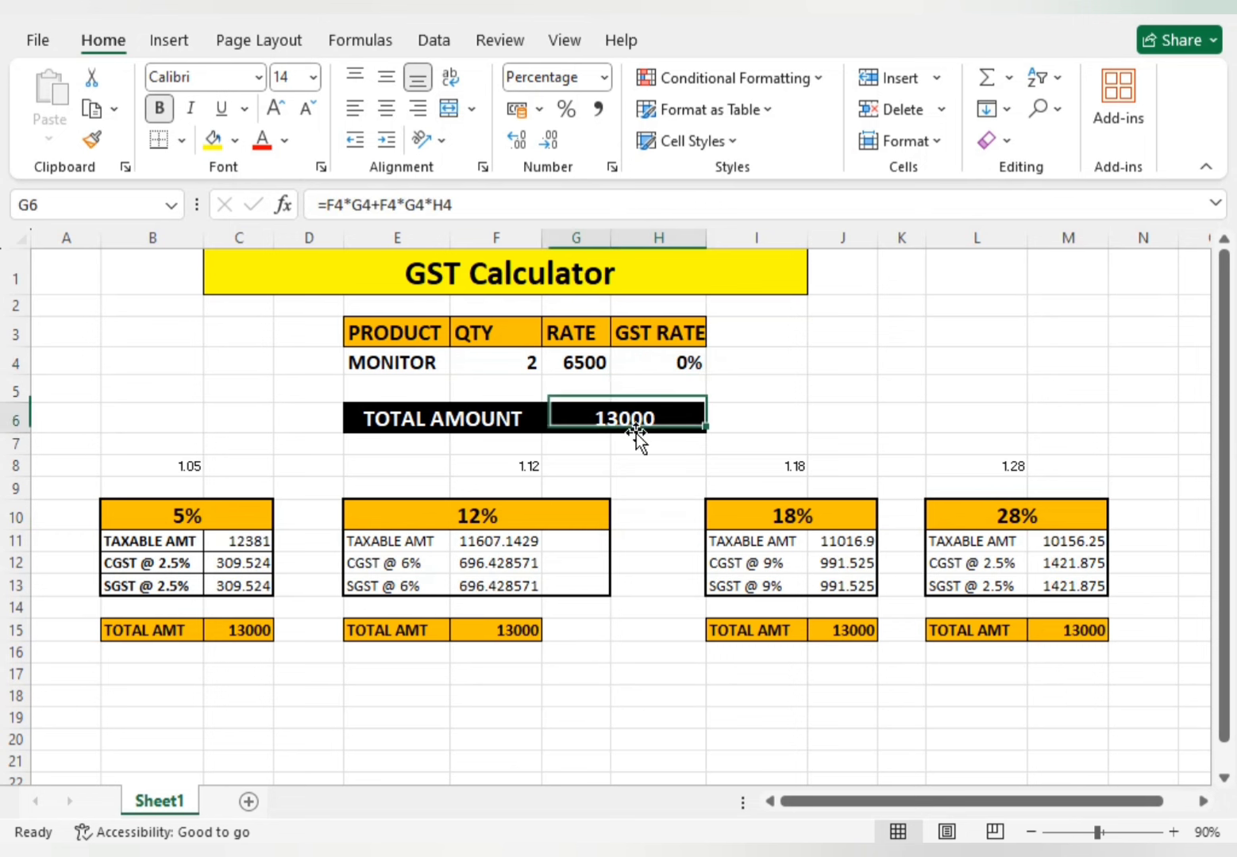
left_click(224, 634)
left_click(482, 629)
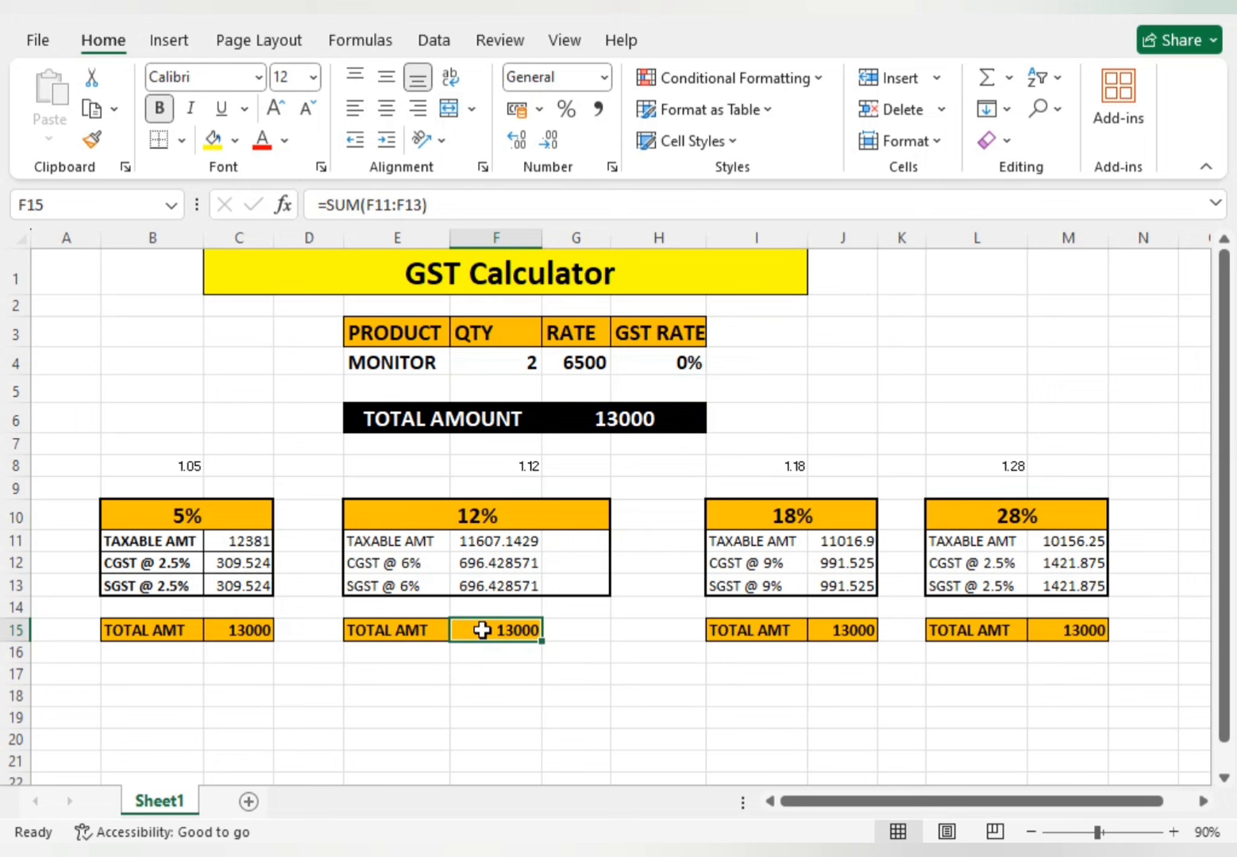
left_click(774, 628)
left_click(1020, 629)
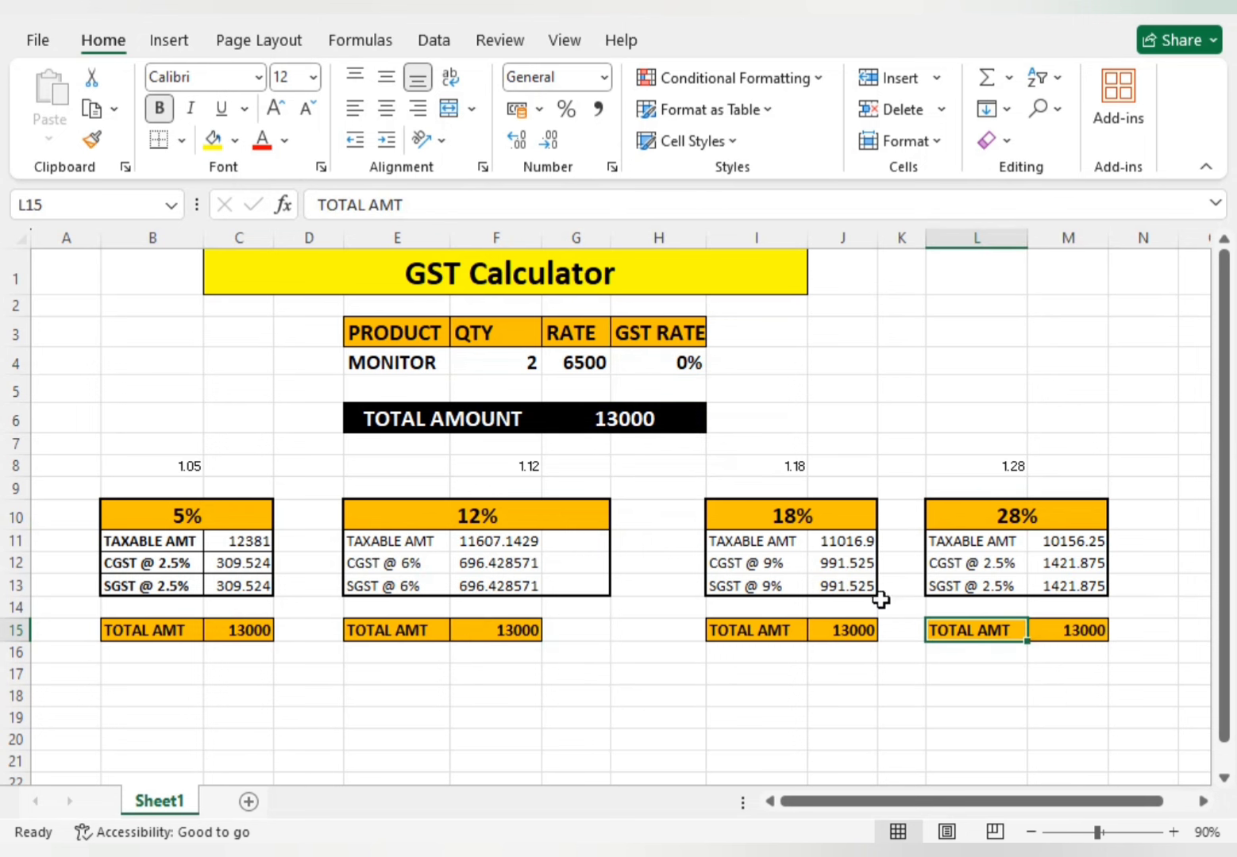
Step: Try the monitor's GST rate at 18%, and set it to 28% to compare the totals across the slab tables
left_click(680, 359)
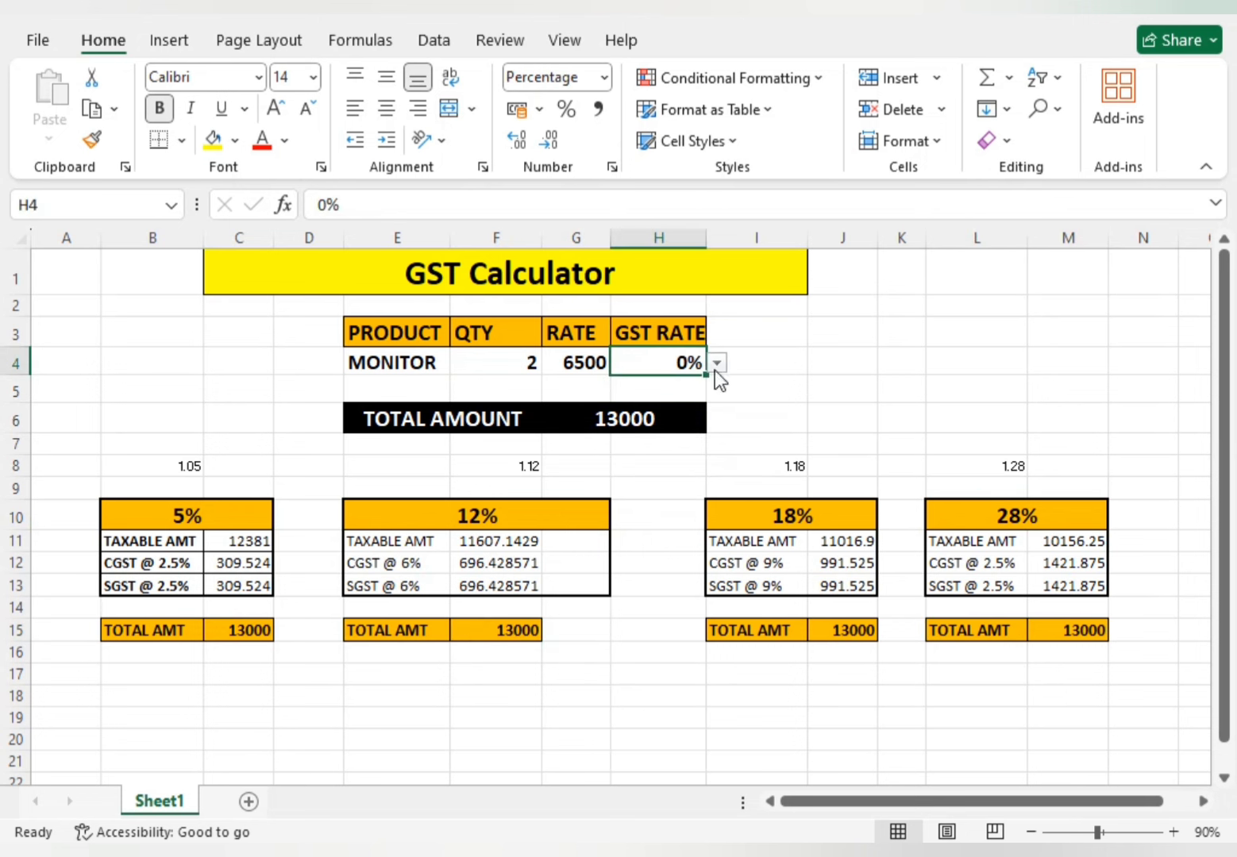
left_click(717, 363)
left_click(642, 428)
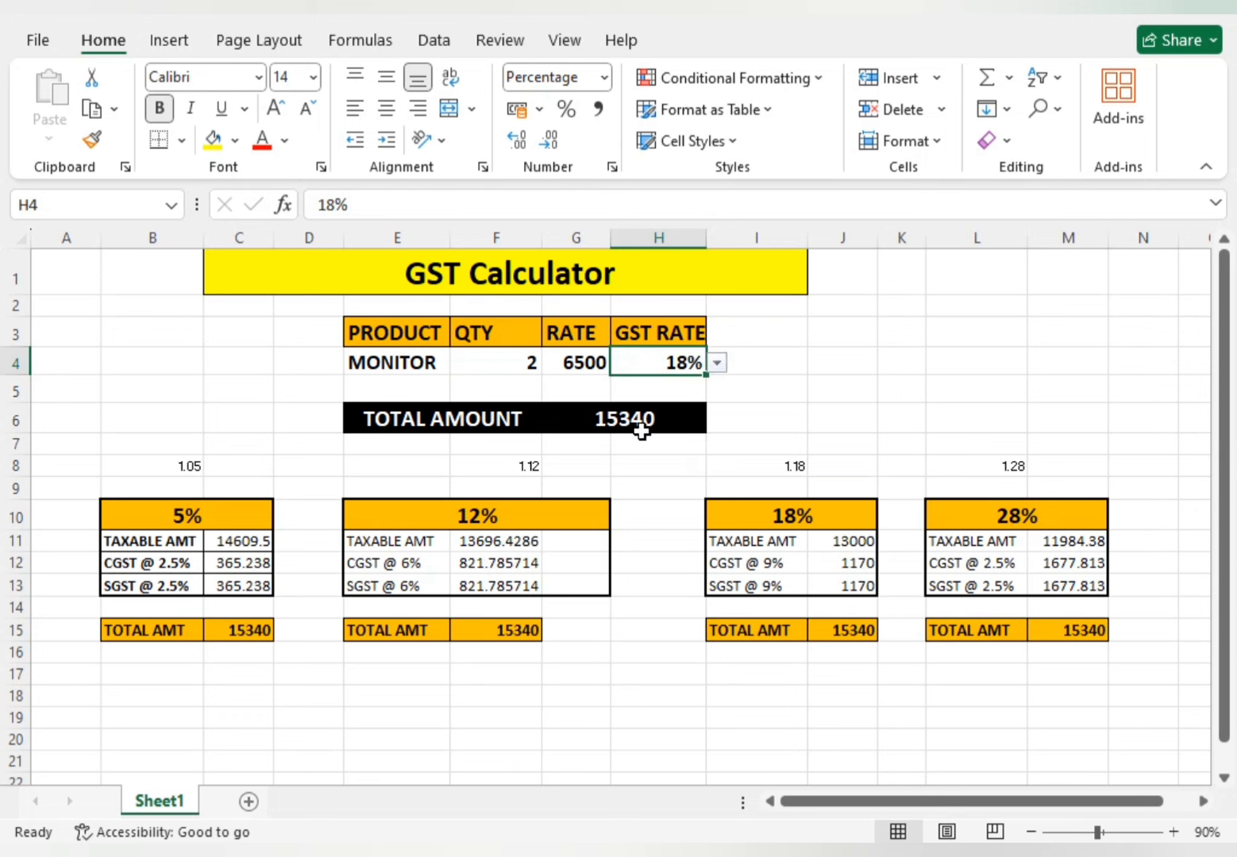
left_click(717, 363)
left_click(648, 440)
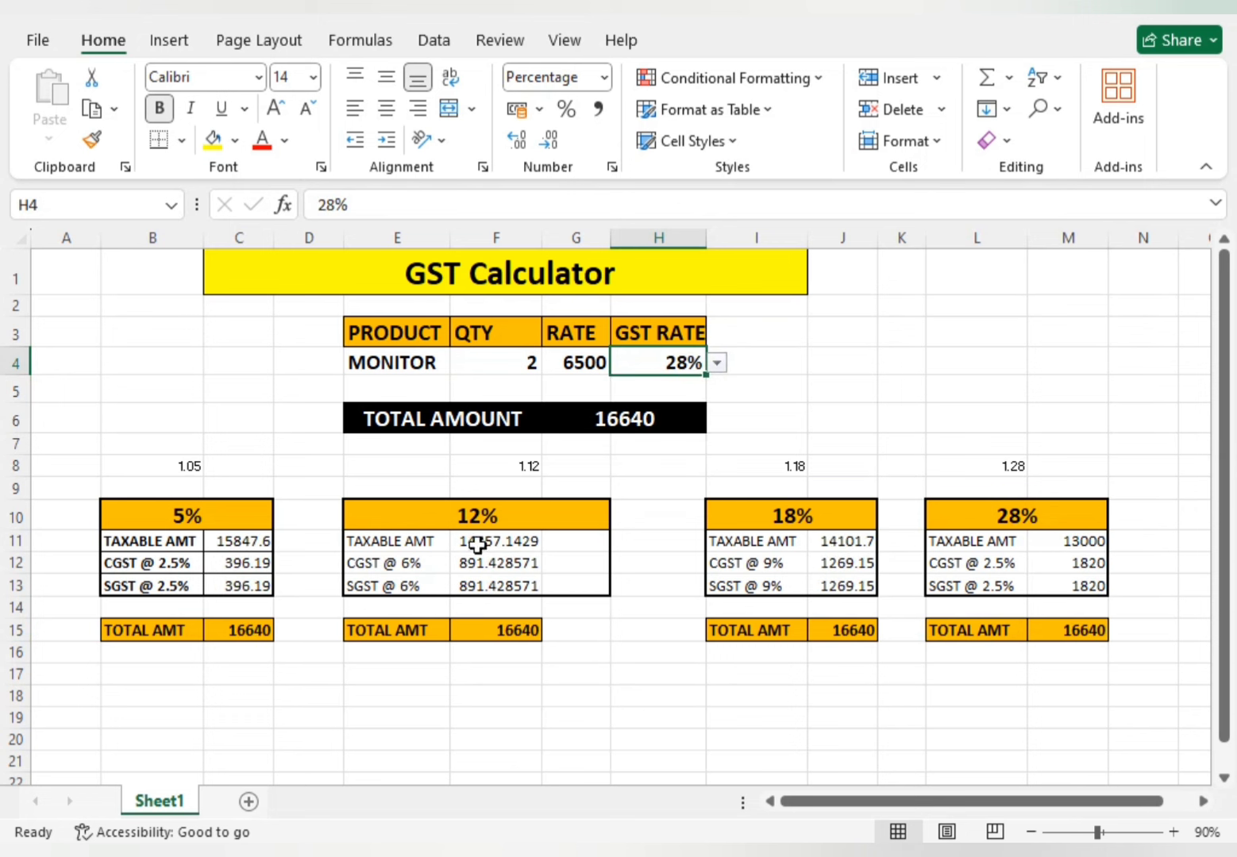
left_click(665, 644)
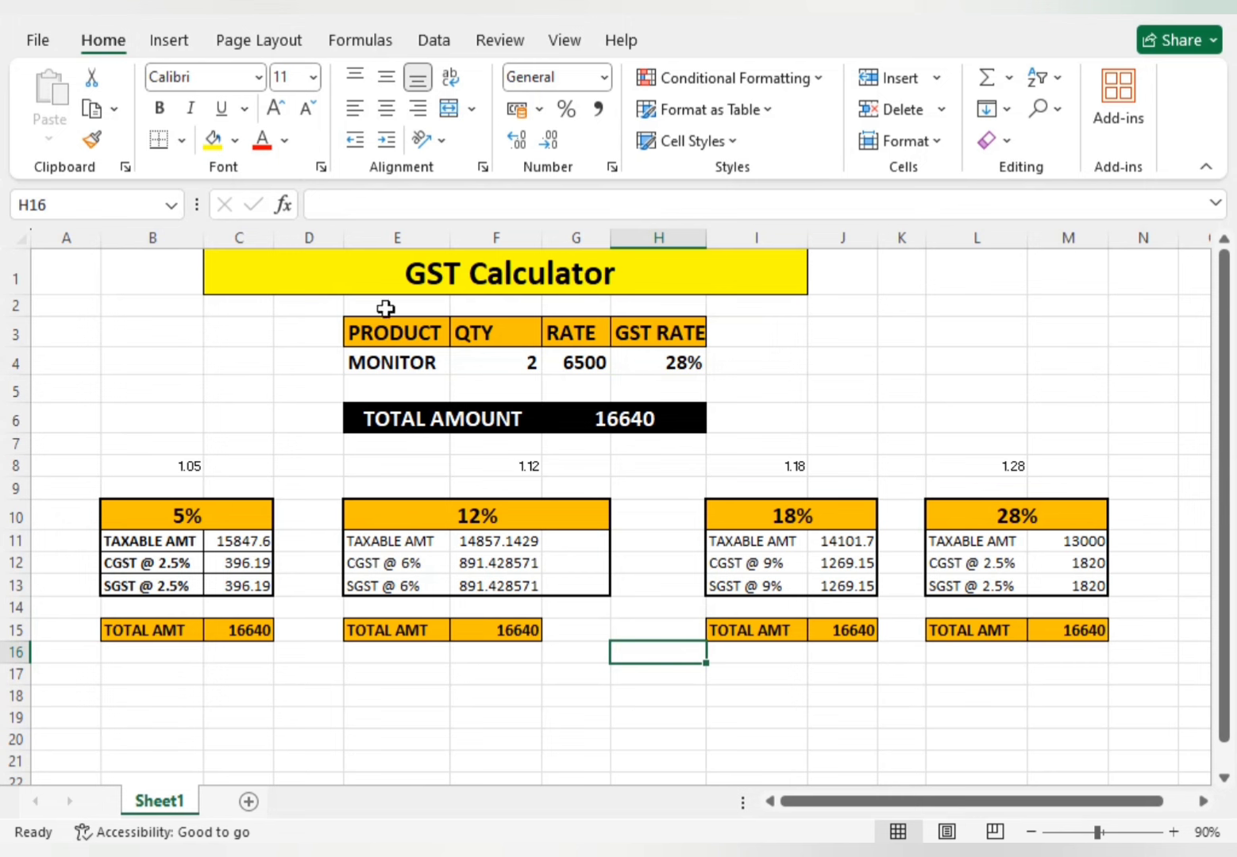
left_click(424, 735)
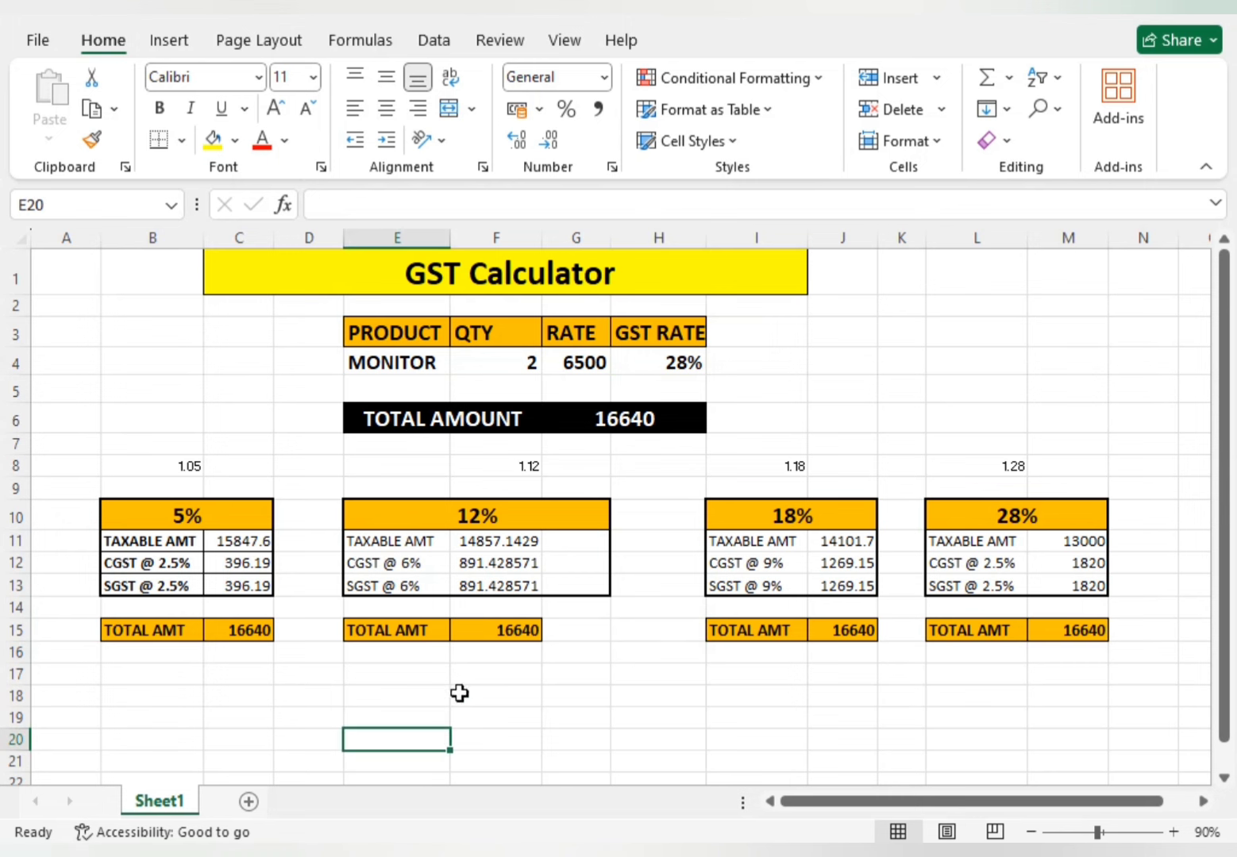
left_click(510, 281)
Step: Add a second worksheet to the workbook and open it
left_click(249, 803)
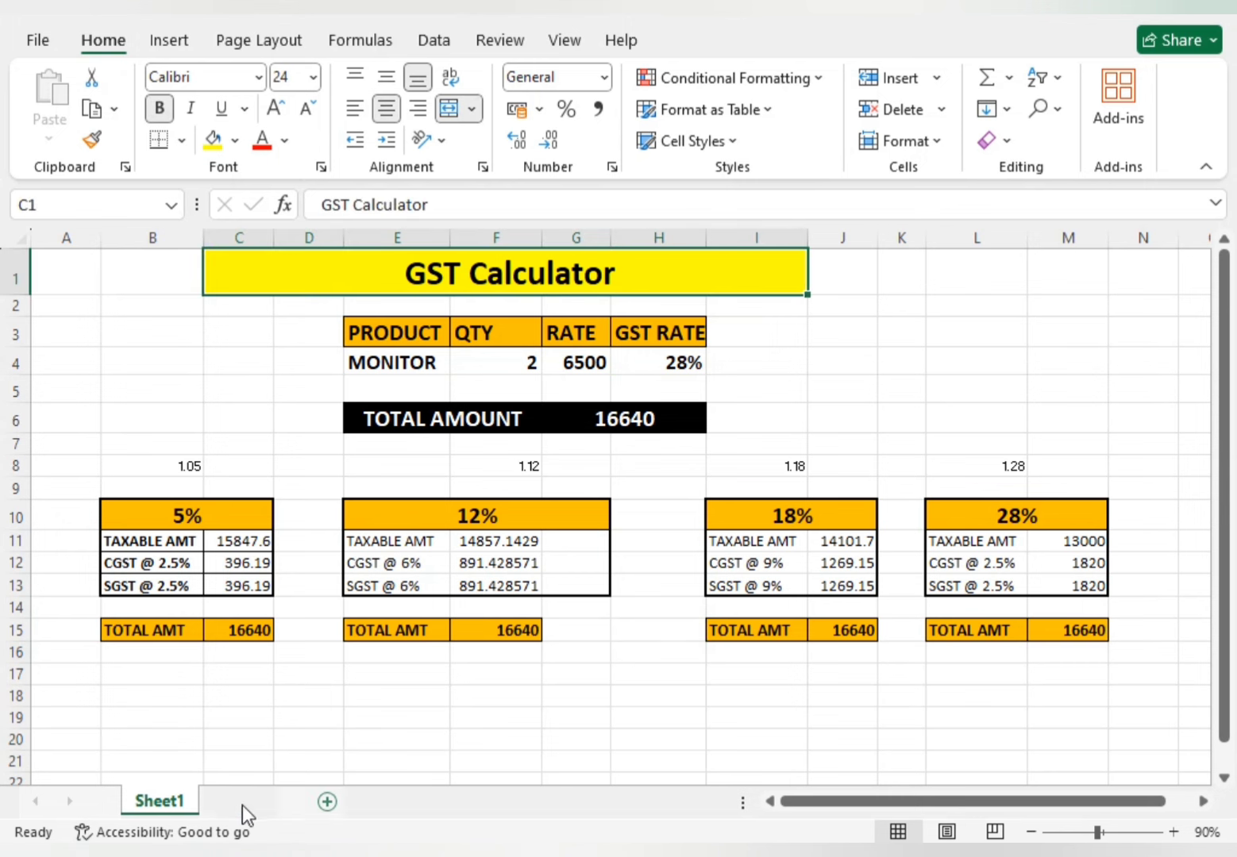
left_click(168, 803)
left_click(226, 802)
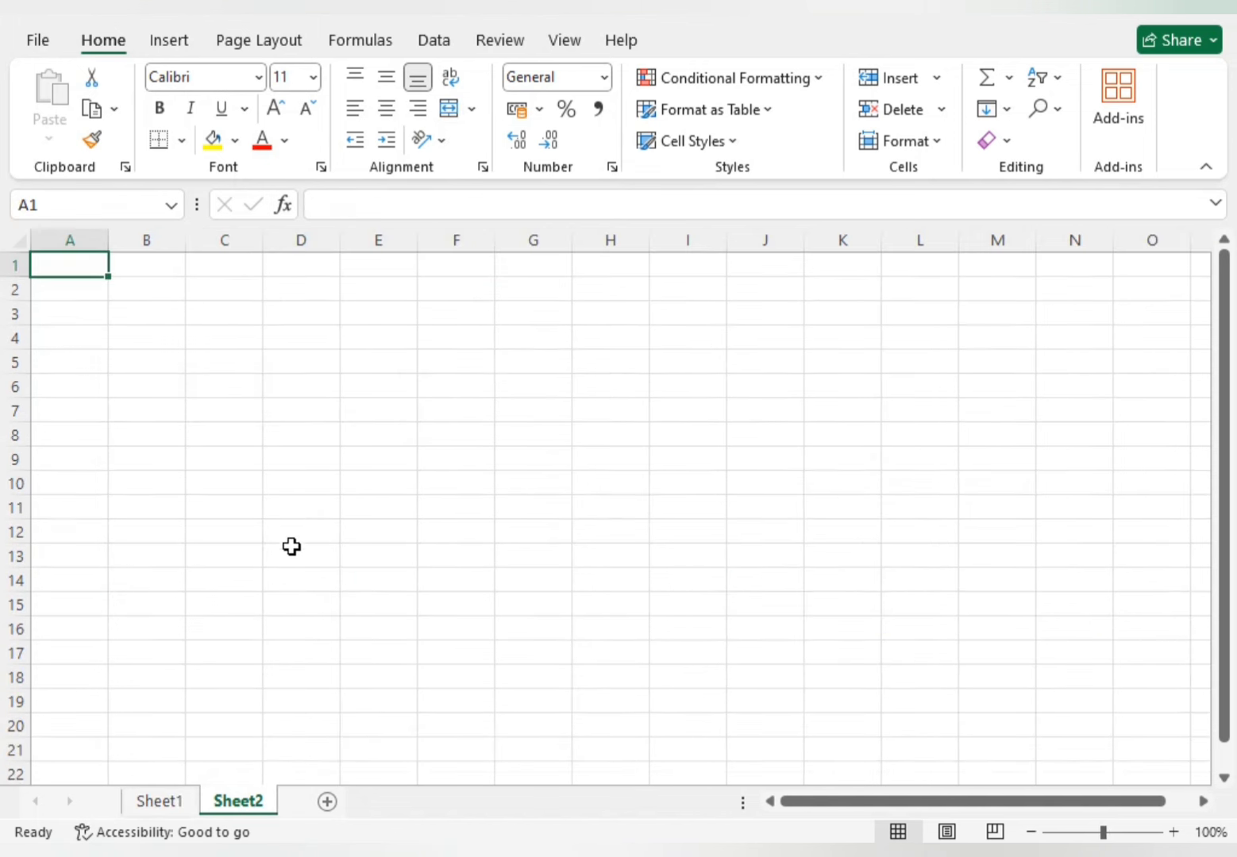
Step: Merge and center cells C1:J1 on the new sheet and enter the title GST CALCULATOR
left_click_drag(243, 270, 785, 273)
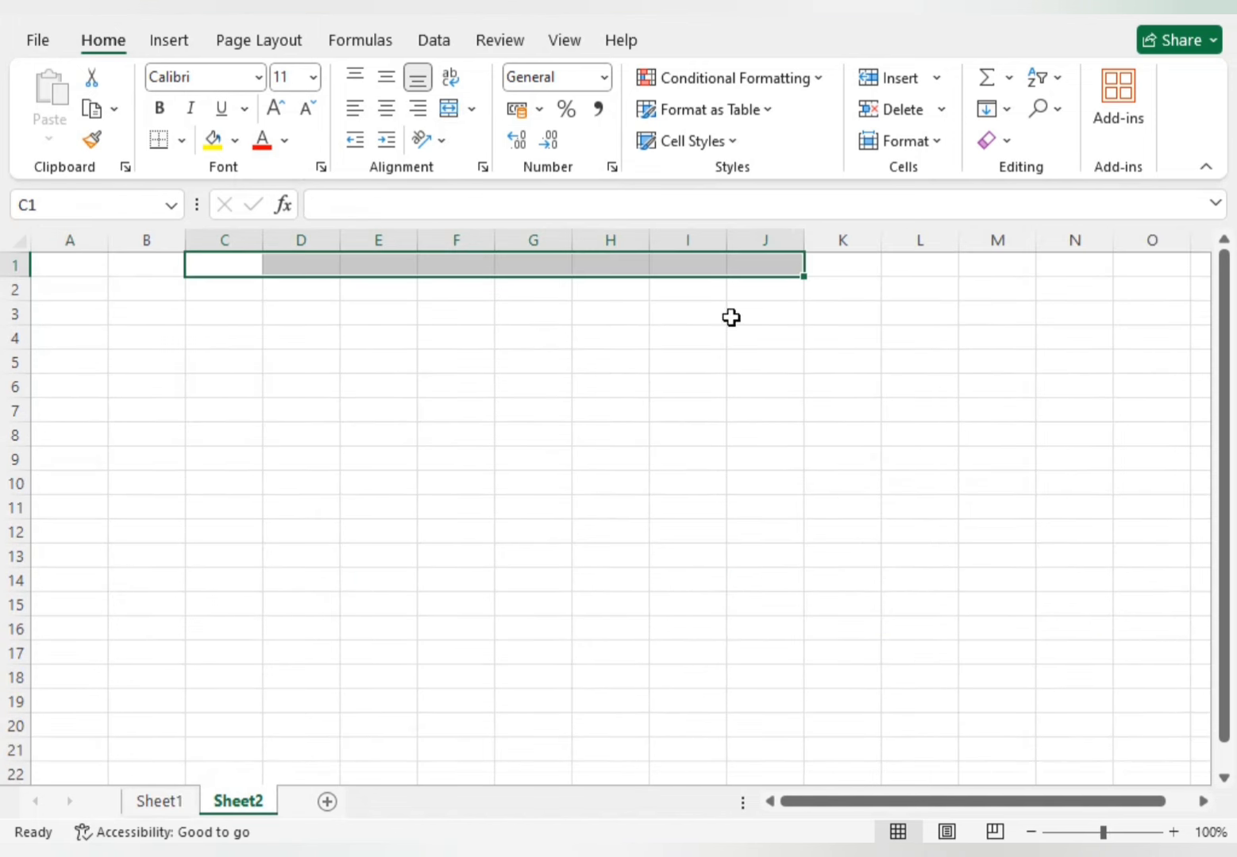
left_click(458, 112)
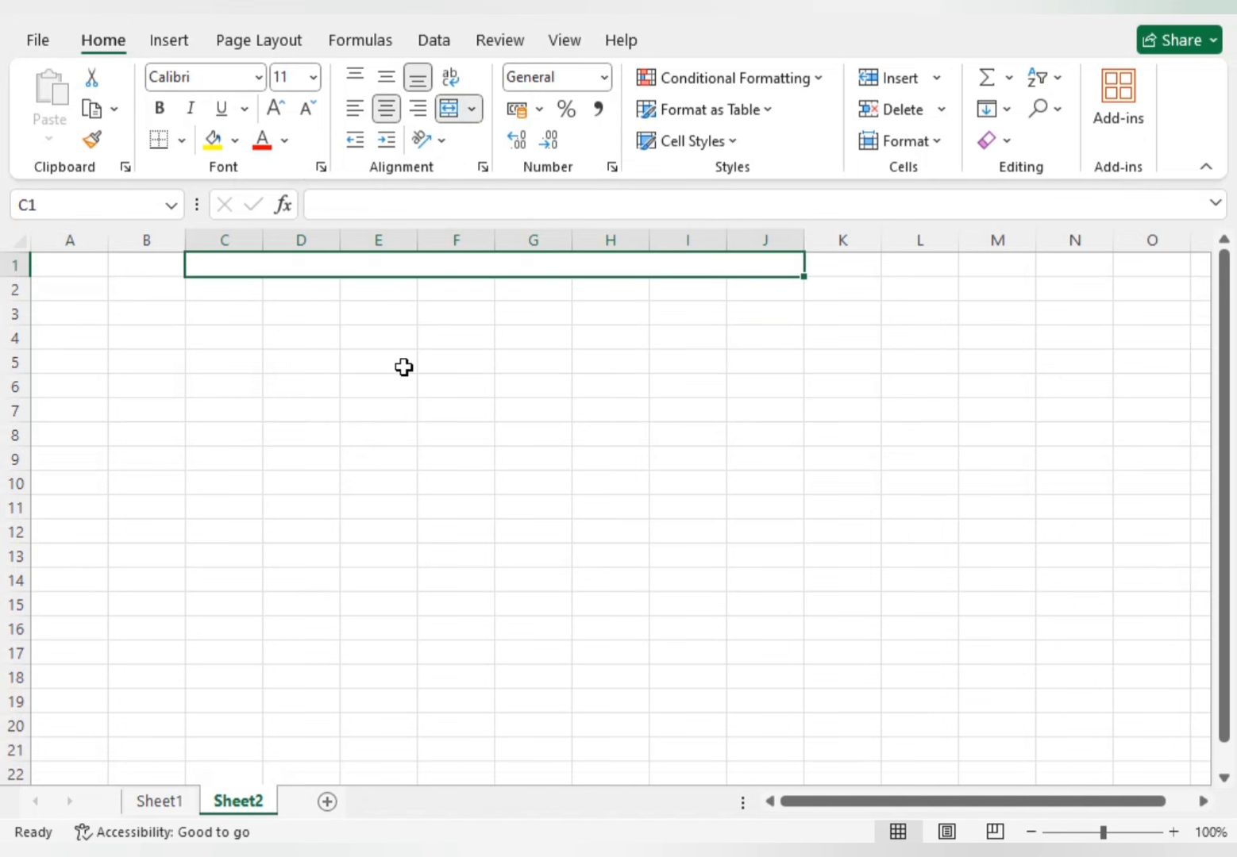
type("GST CALCULATOR")
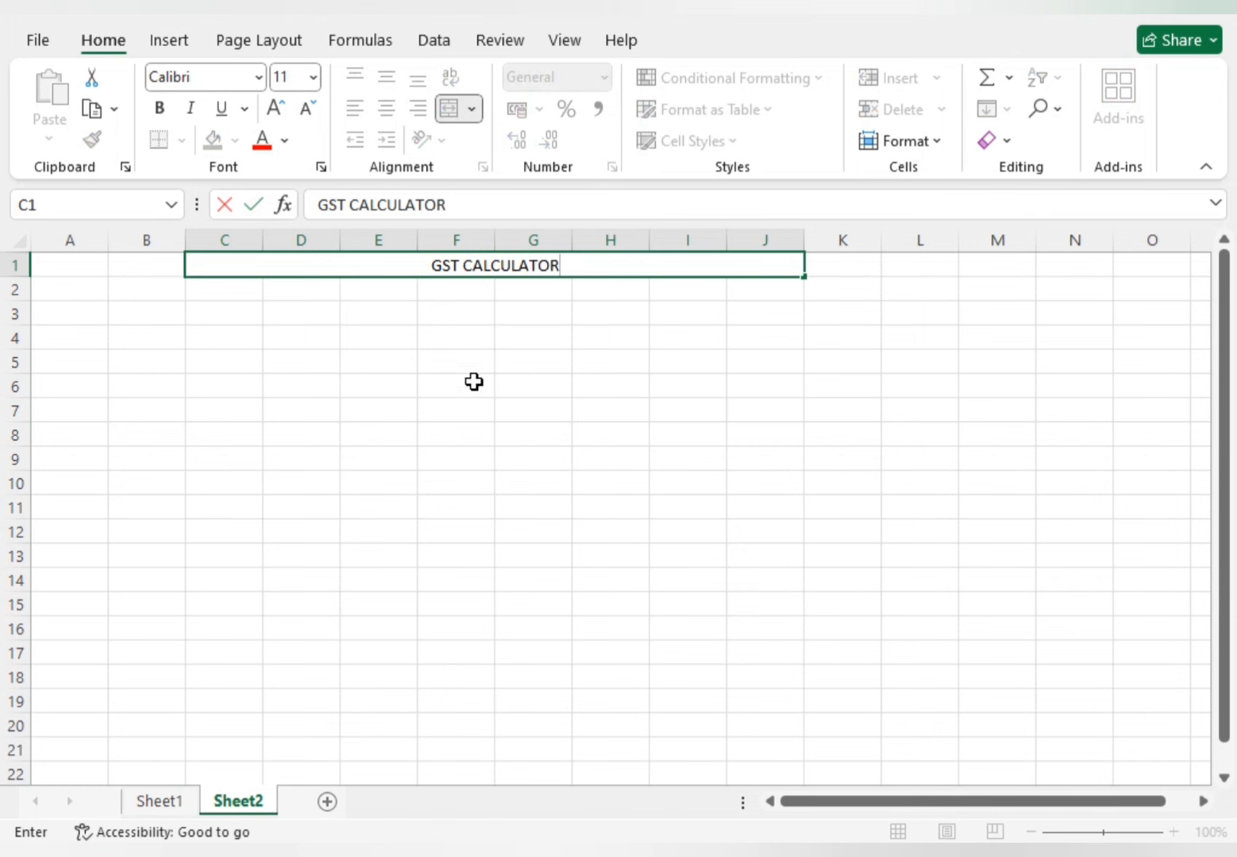
left_click(505, 404)
Step: Format the GST CALCULATOR title with all borders, bold text, font size 18 and a yellow fill
left_click(480, 268)
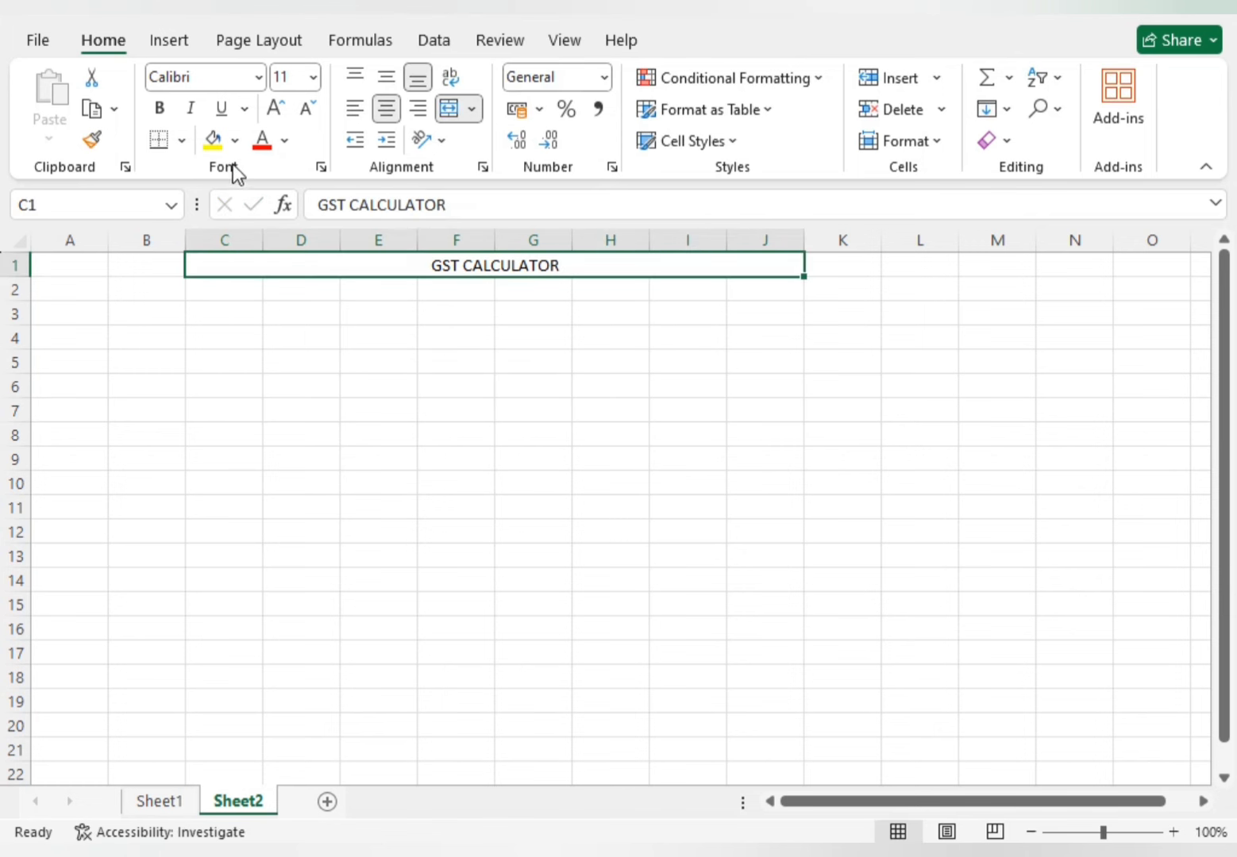
left_click(183, 140)
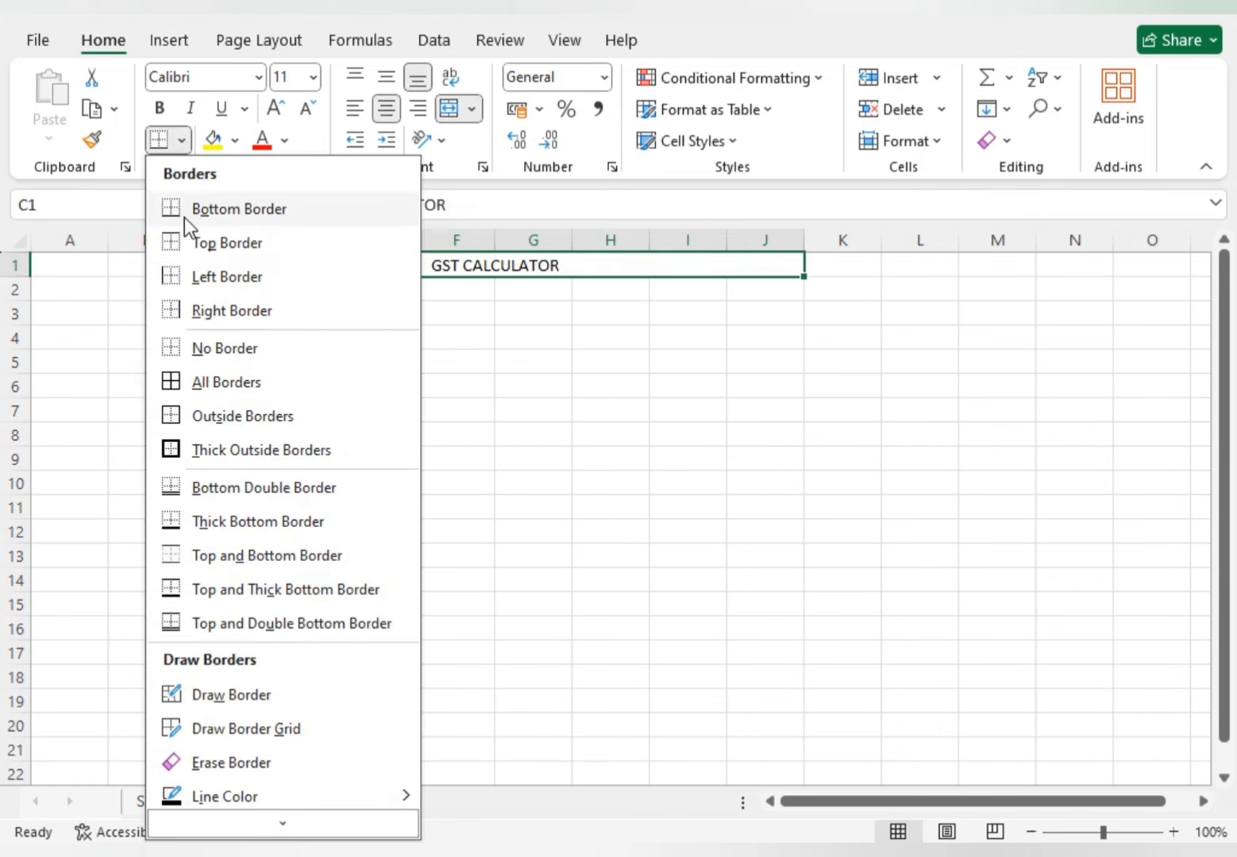
left_click(203, 383)
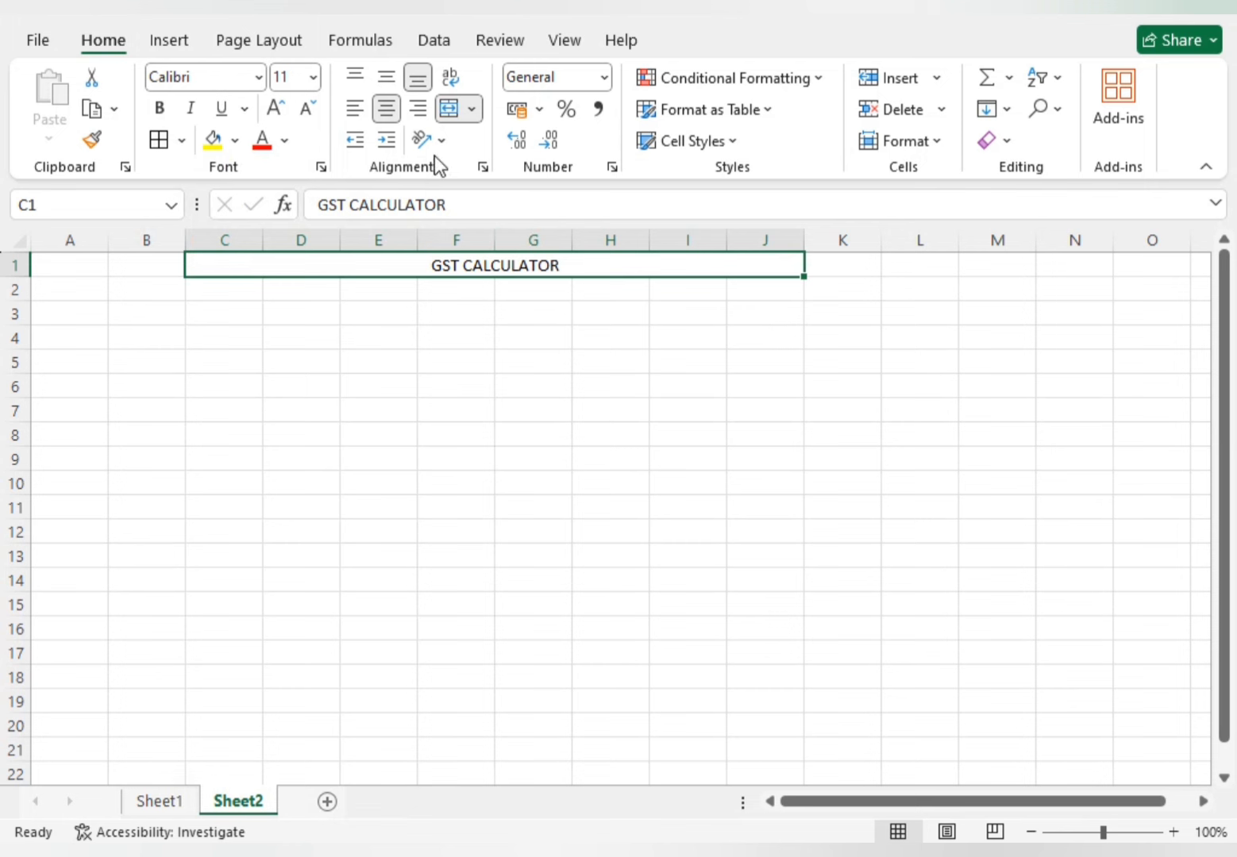
left_click(159, 109)
left_click(271, 112)
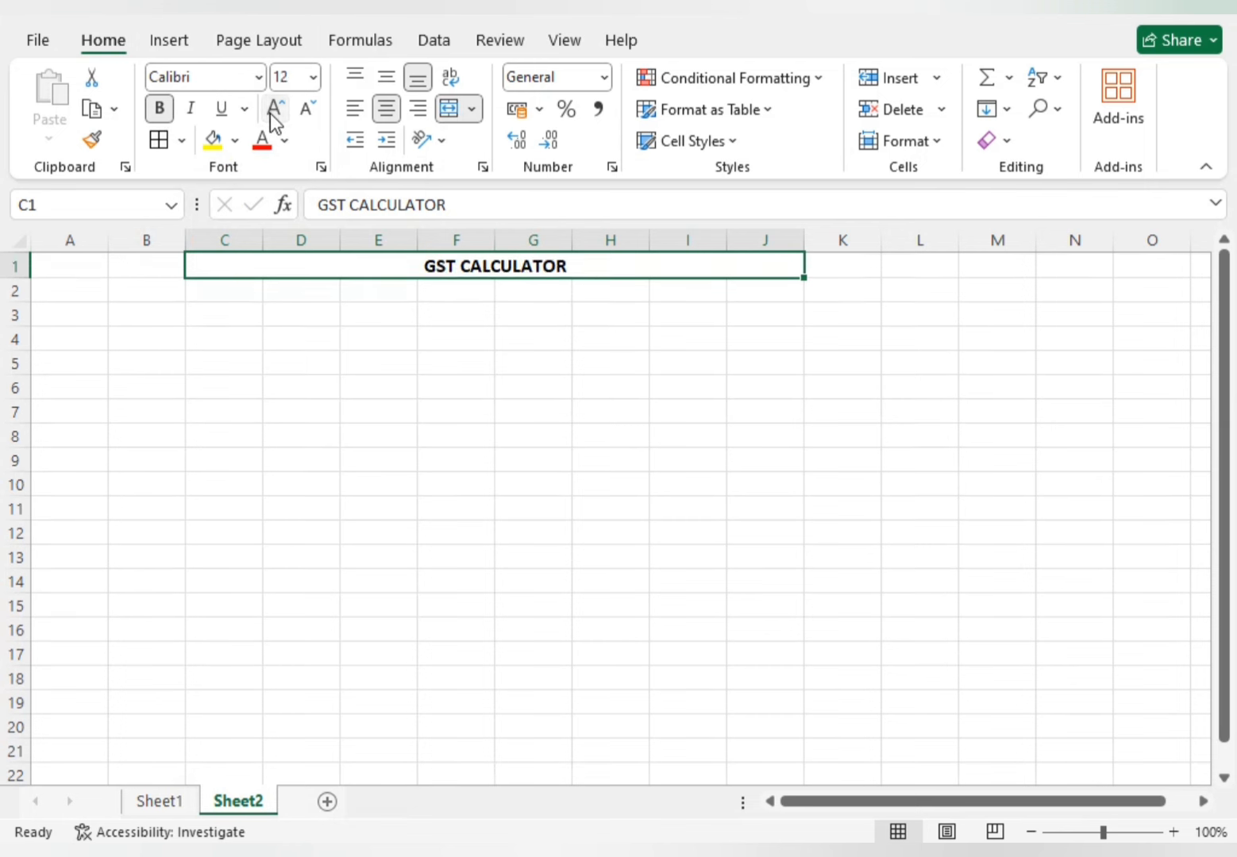
left_click(272, 112)
left_click(272, 112)
left_click(272, 112)
left_click(220, 140)
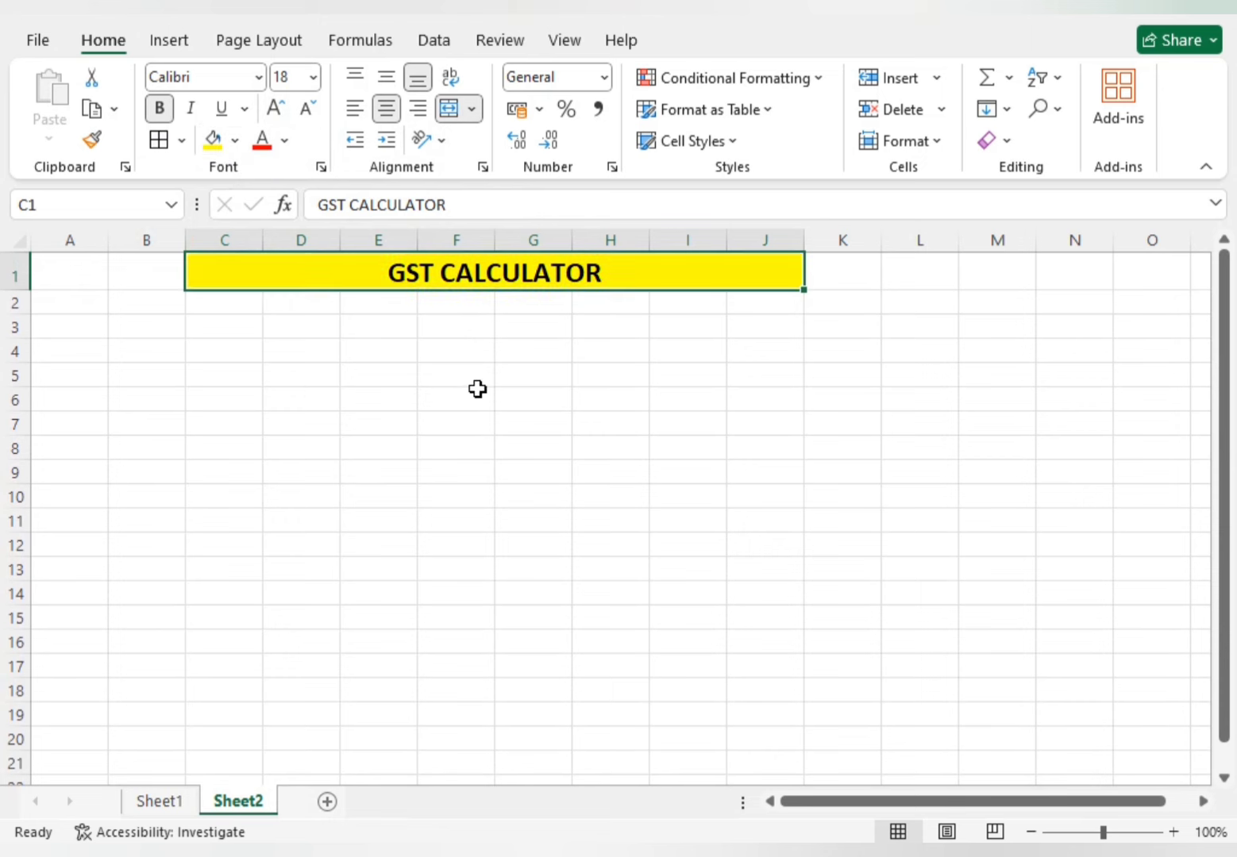
left_click(466, 390)
Step: Enter the headers PRODUCT, QTY, RATE and GST RATE in cells C3 to F3 of Sheet2, following the layout of Sheet1
left_click(169, 801)
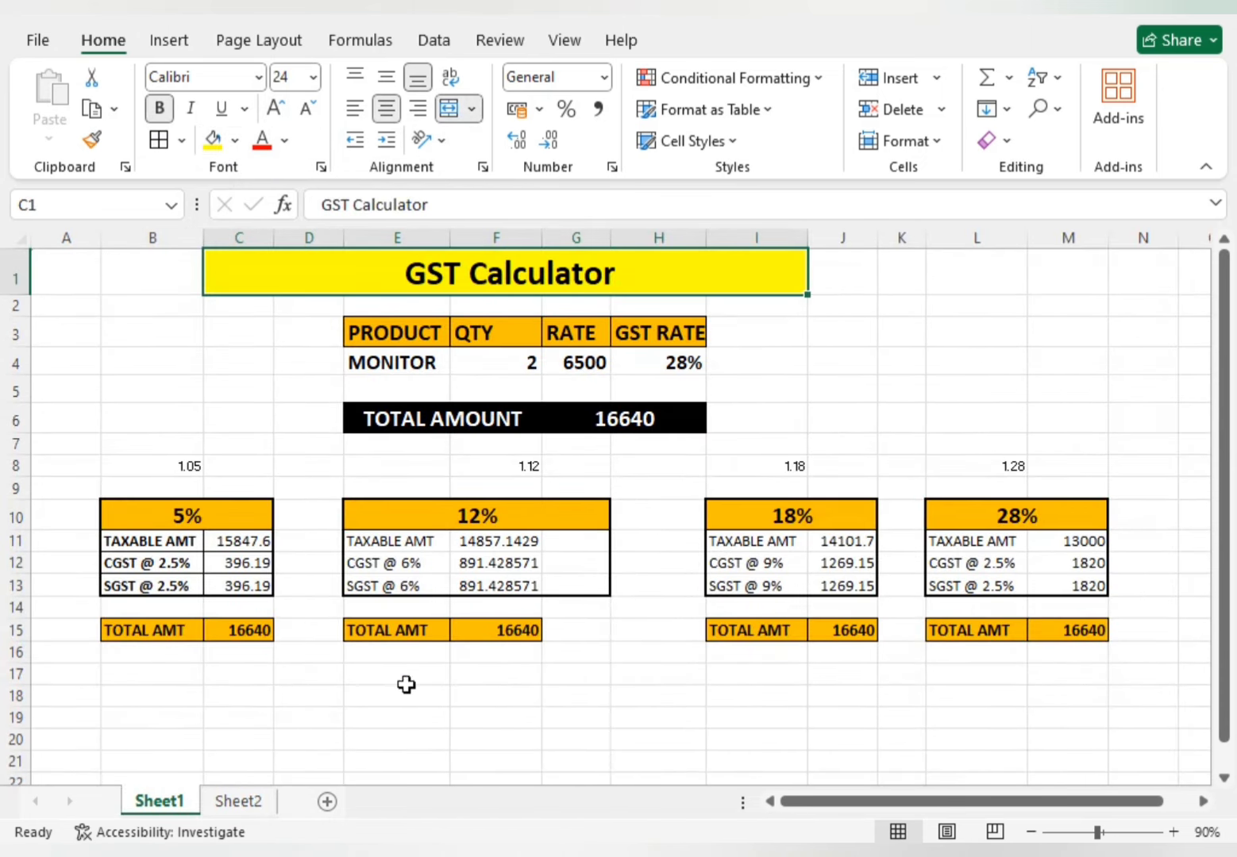
left_click(269, 802)
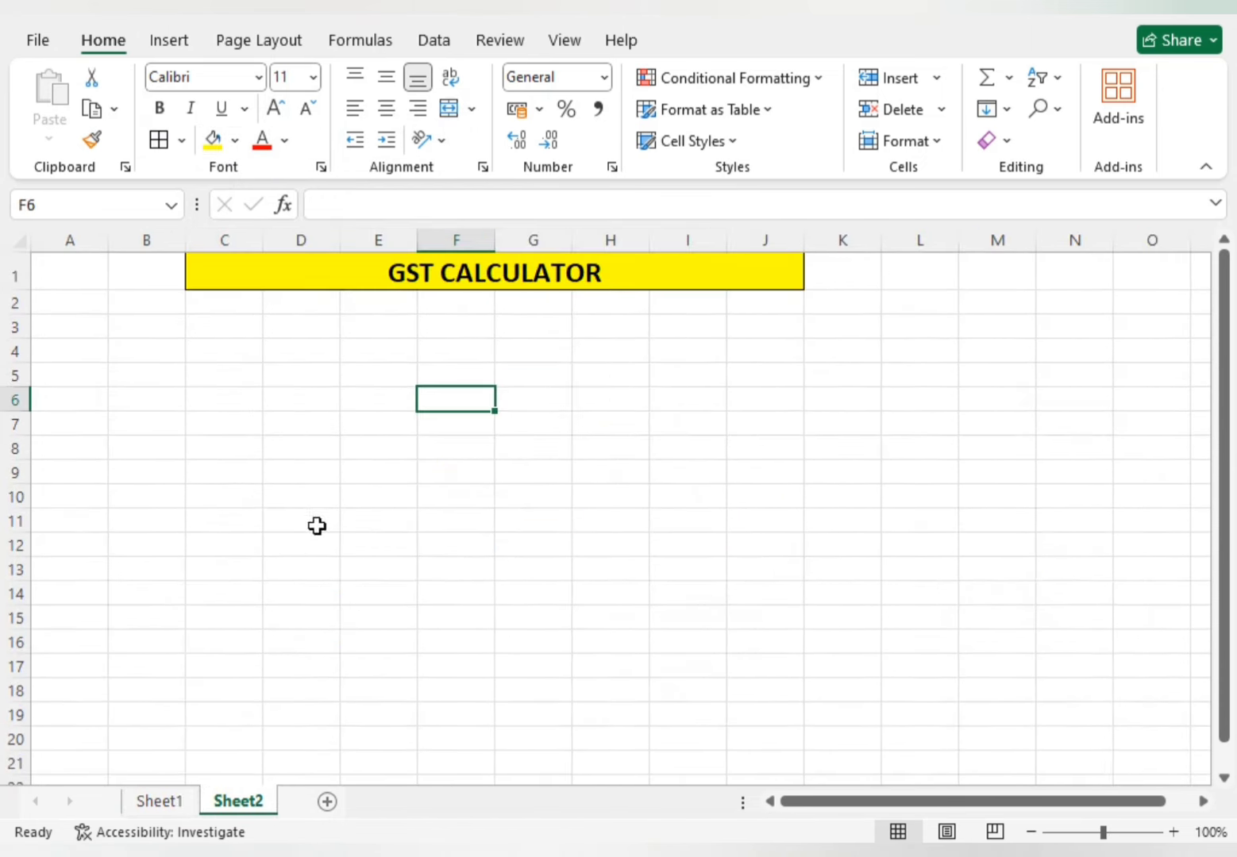
left_click(240, 329)
type("PRO")
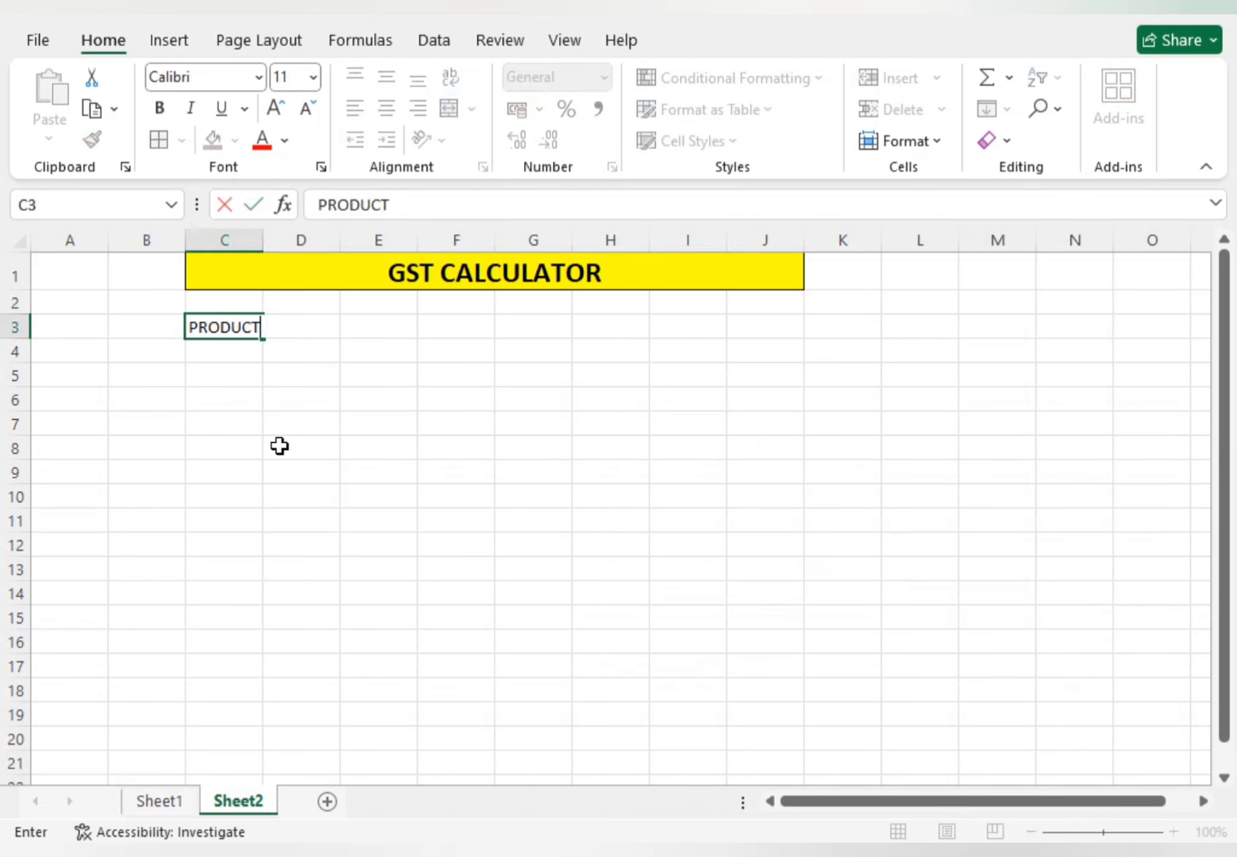
type("DUCT")
key("Tab")
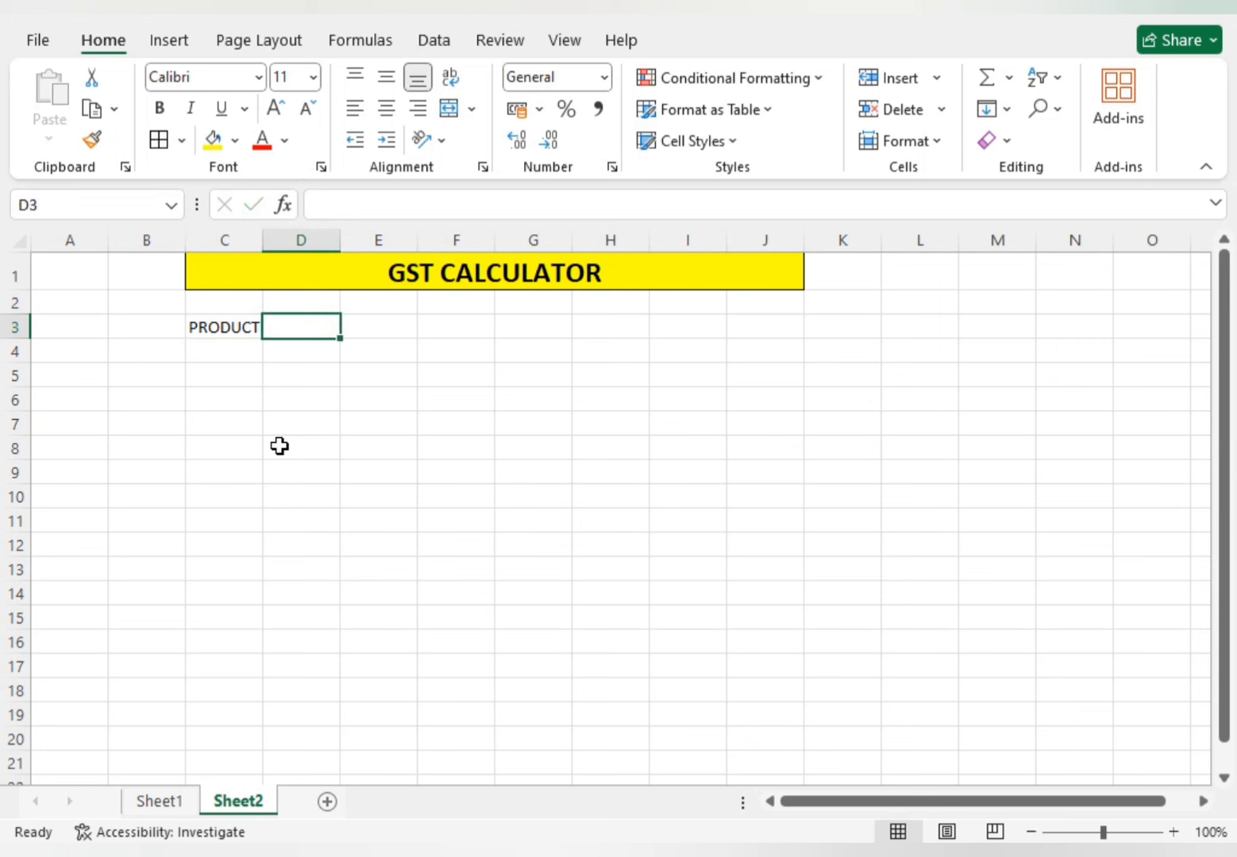
type("QTY")
key("Tab")
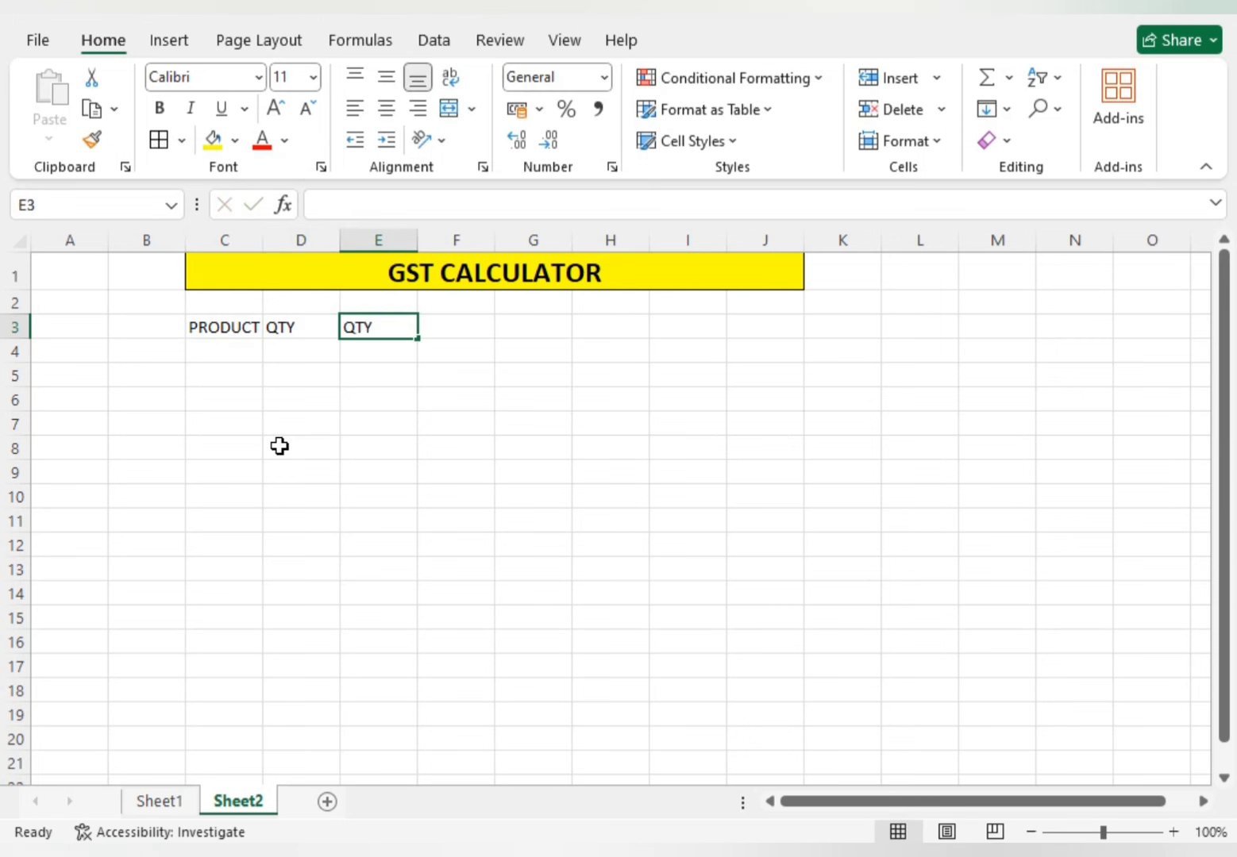
type("RT")
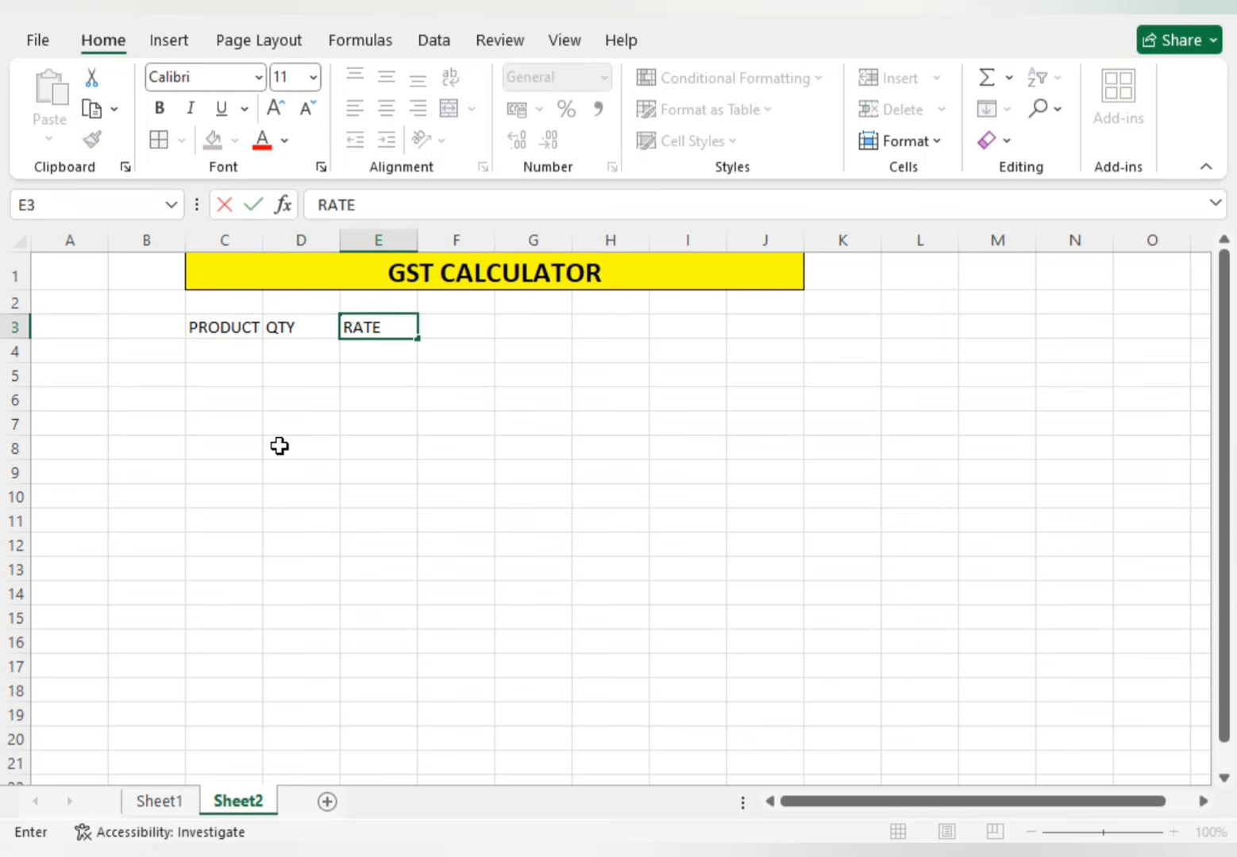
key("Tab")
type("G")
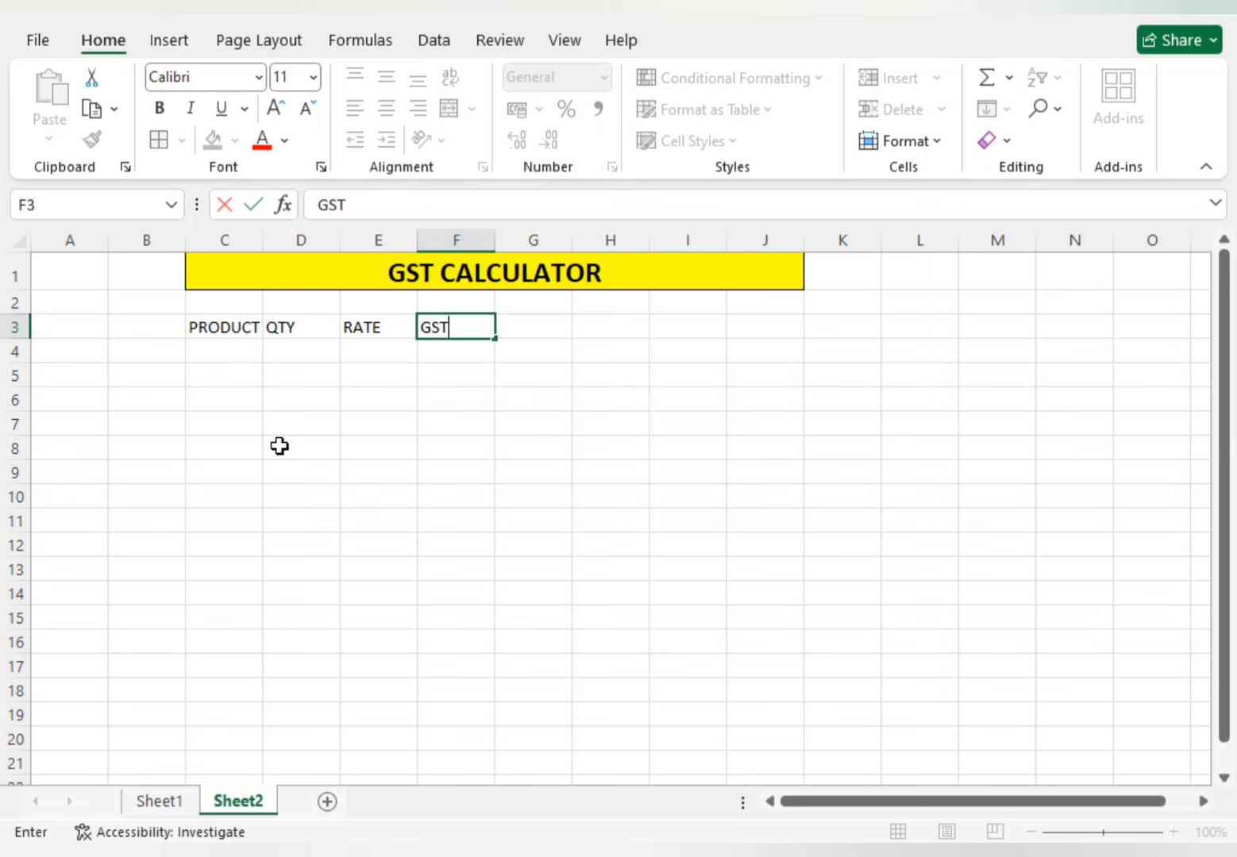
left_click(325, 474)
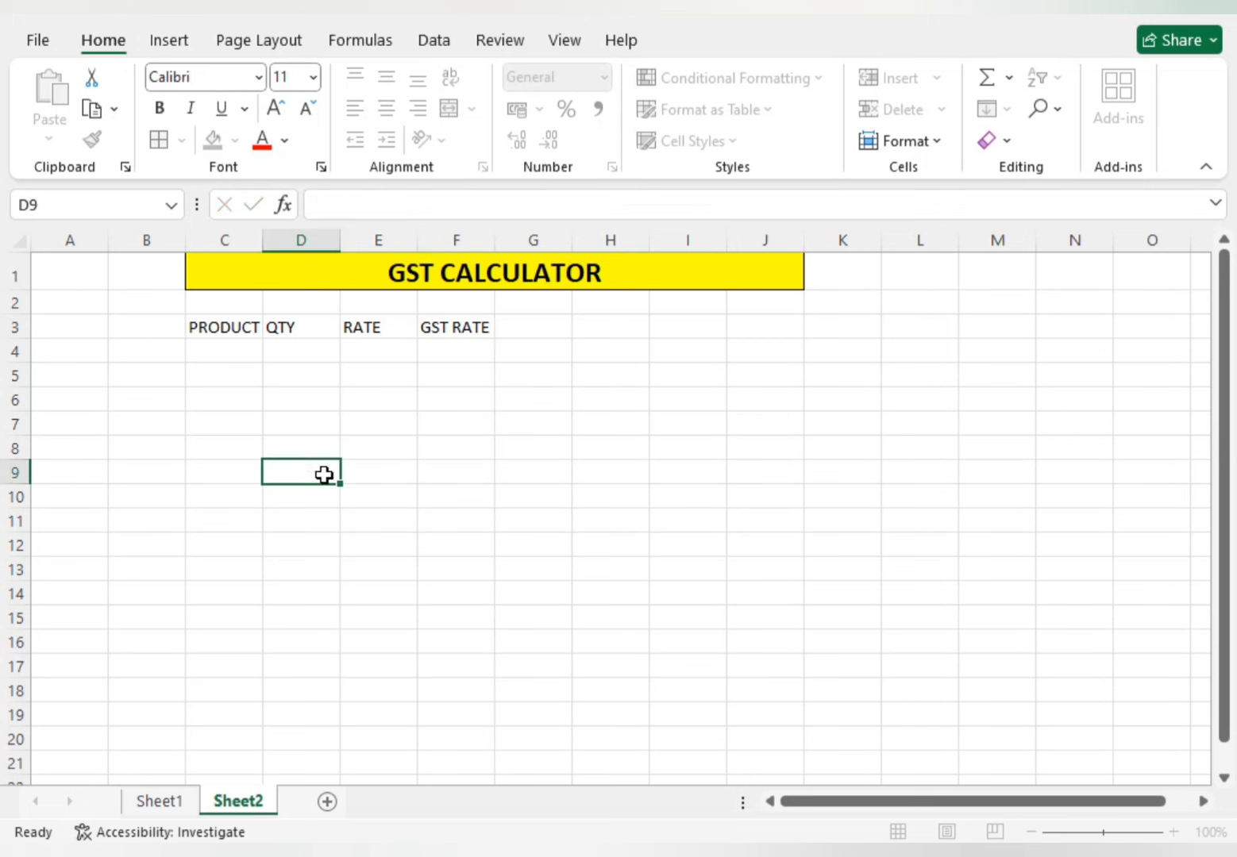
Step: Apply all borders and a yellow fill to the header cells C3:F3
left_click(226, 343)
left_click(230, 326)
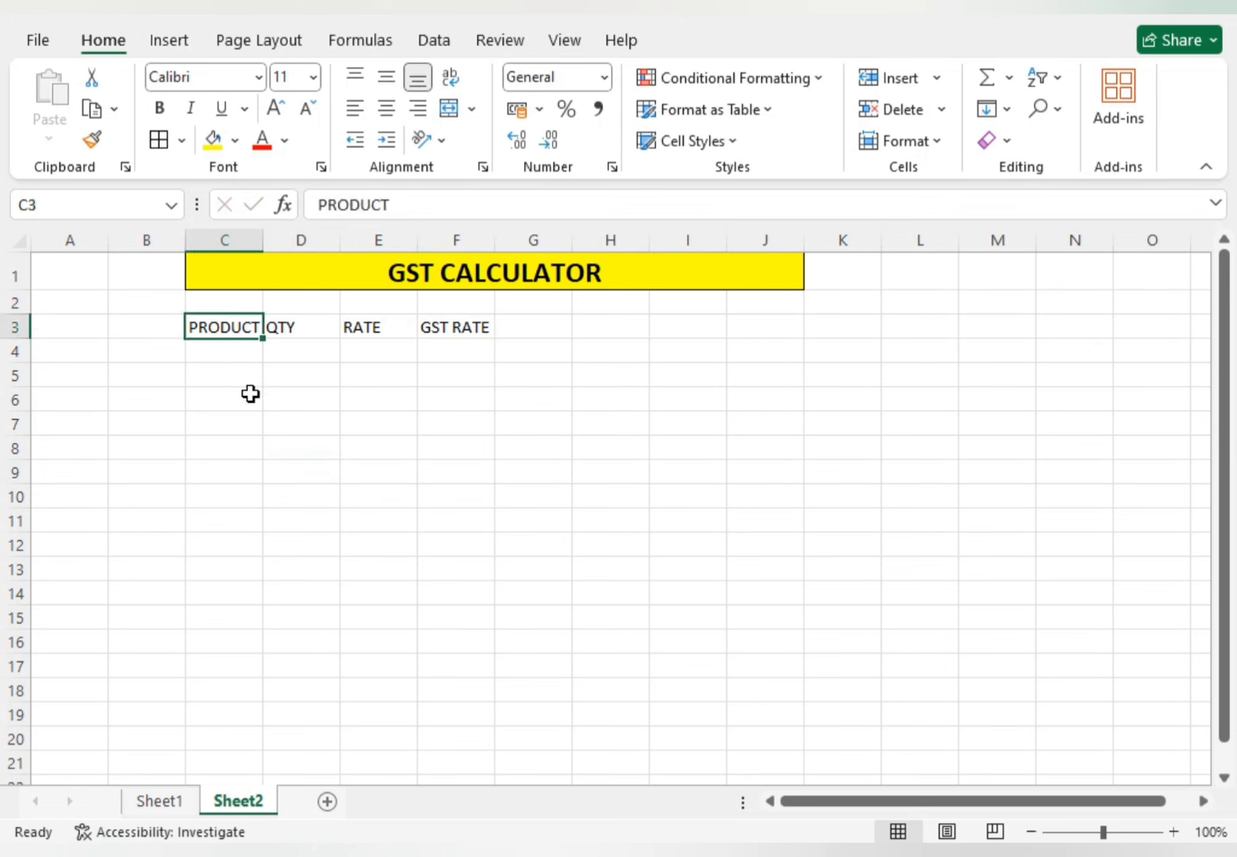
left_click_drag(233, 327, 505, 325)
left_click(439, 379)
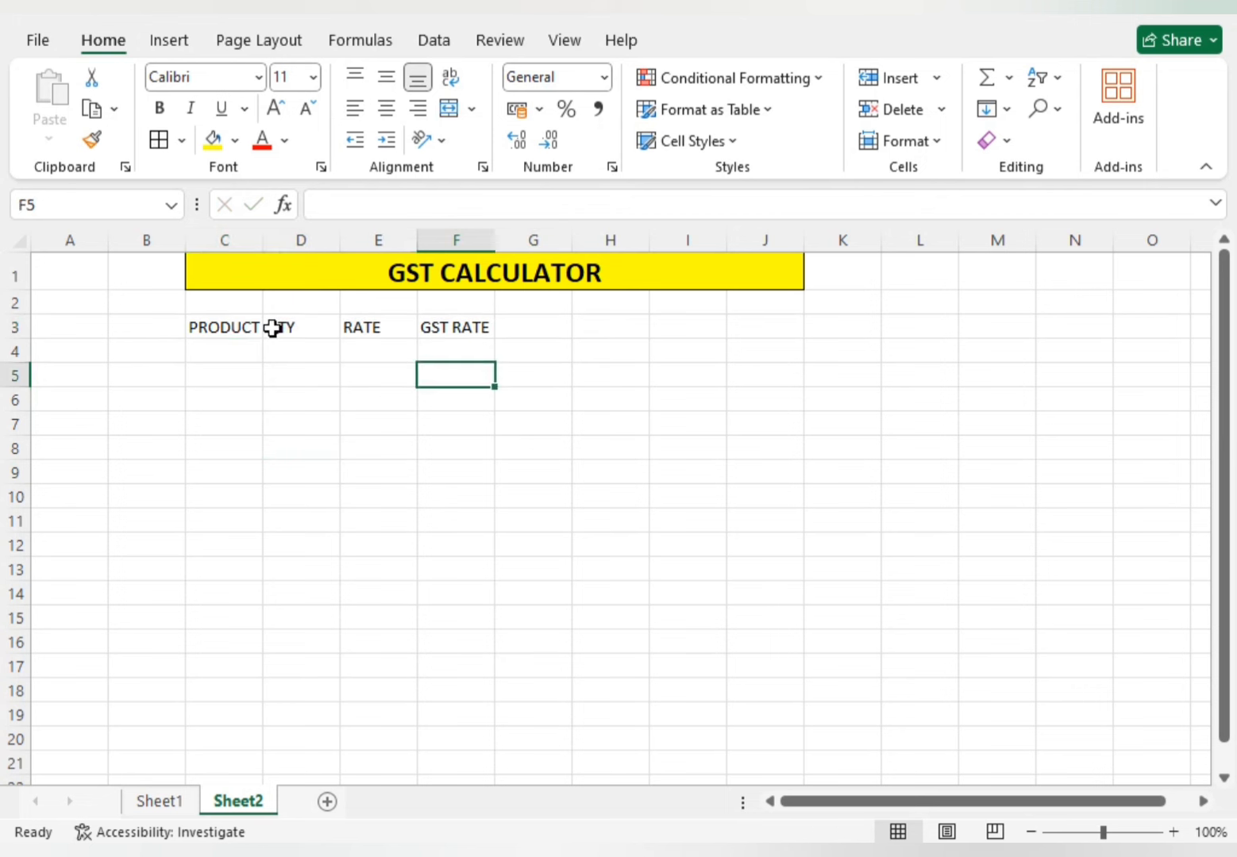
left_click_drag(237, 328, 462, 326)
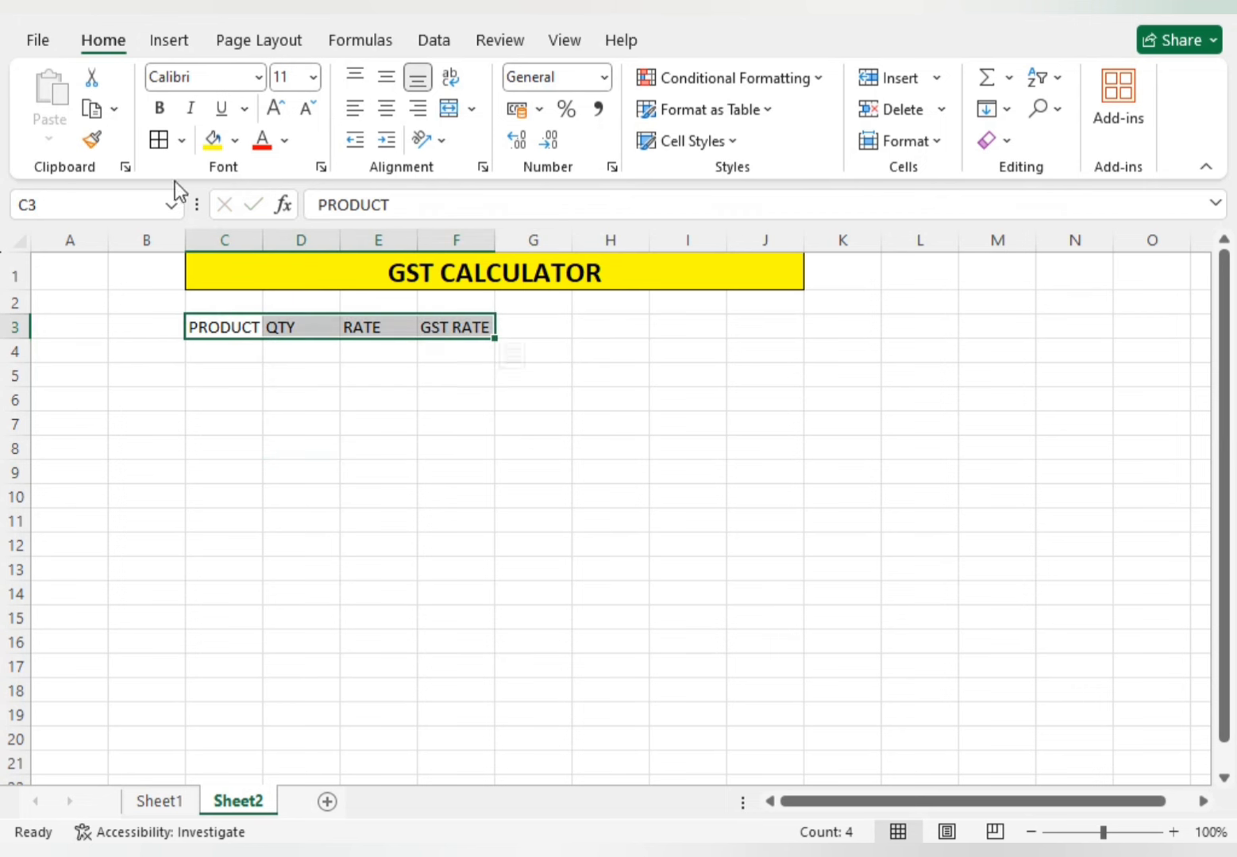
left_click(159, 140)
left_click(219, 145)
left_click(329, 377)
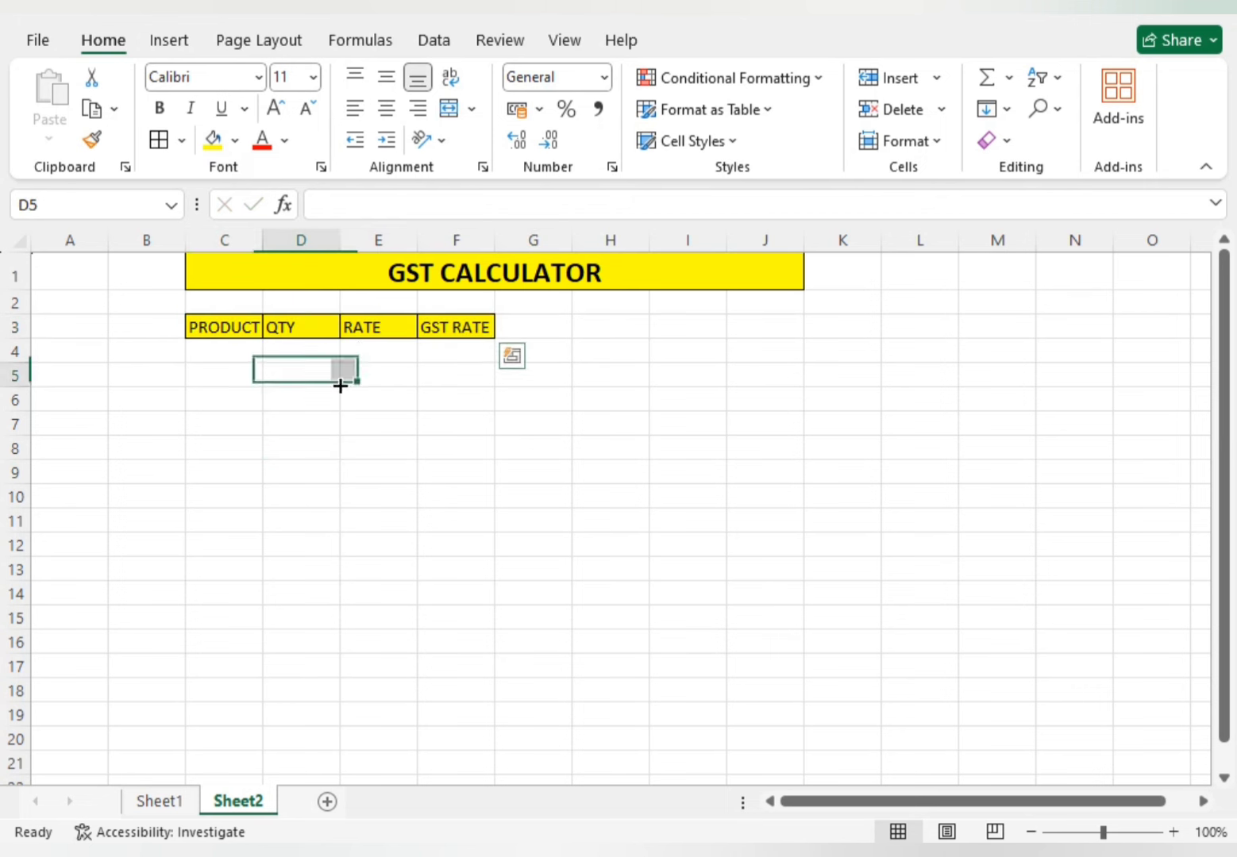
Step: Widen columns D, E and C slightly to give the PRODUCT, QTY and RATE headers more room
left_click_drag(345, 243, 354, 242)
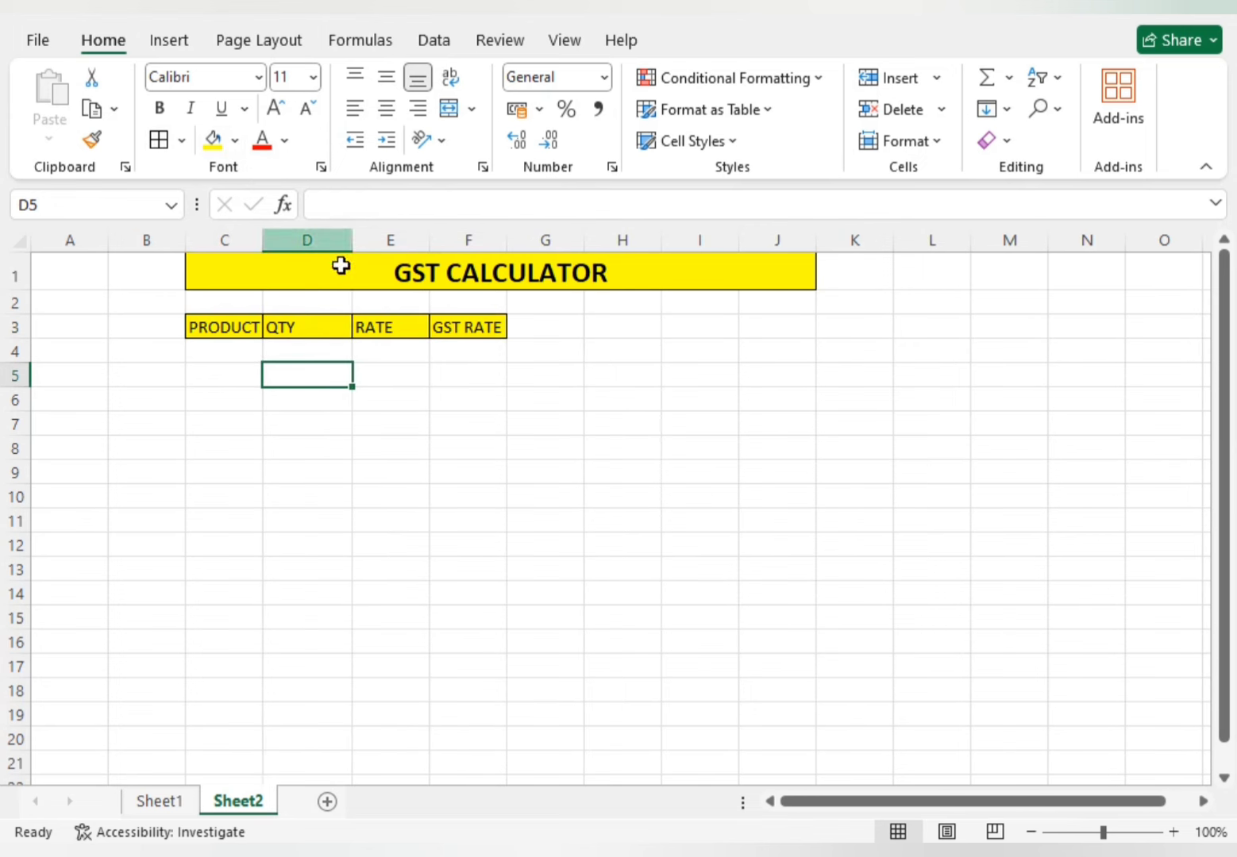
left_click_drag(430, 240, 449, 242)
left_click(473, 421)
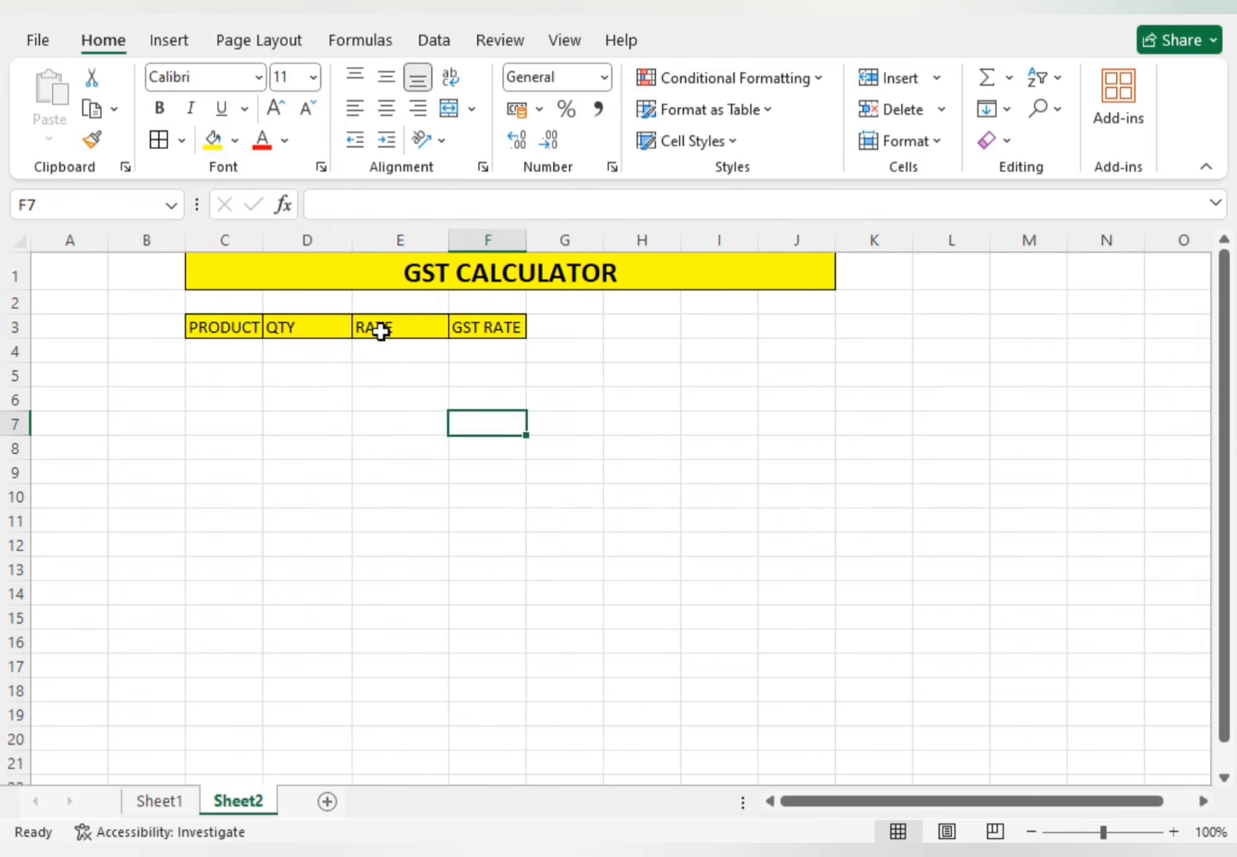
left_click(241, 327)
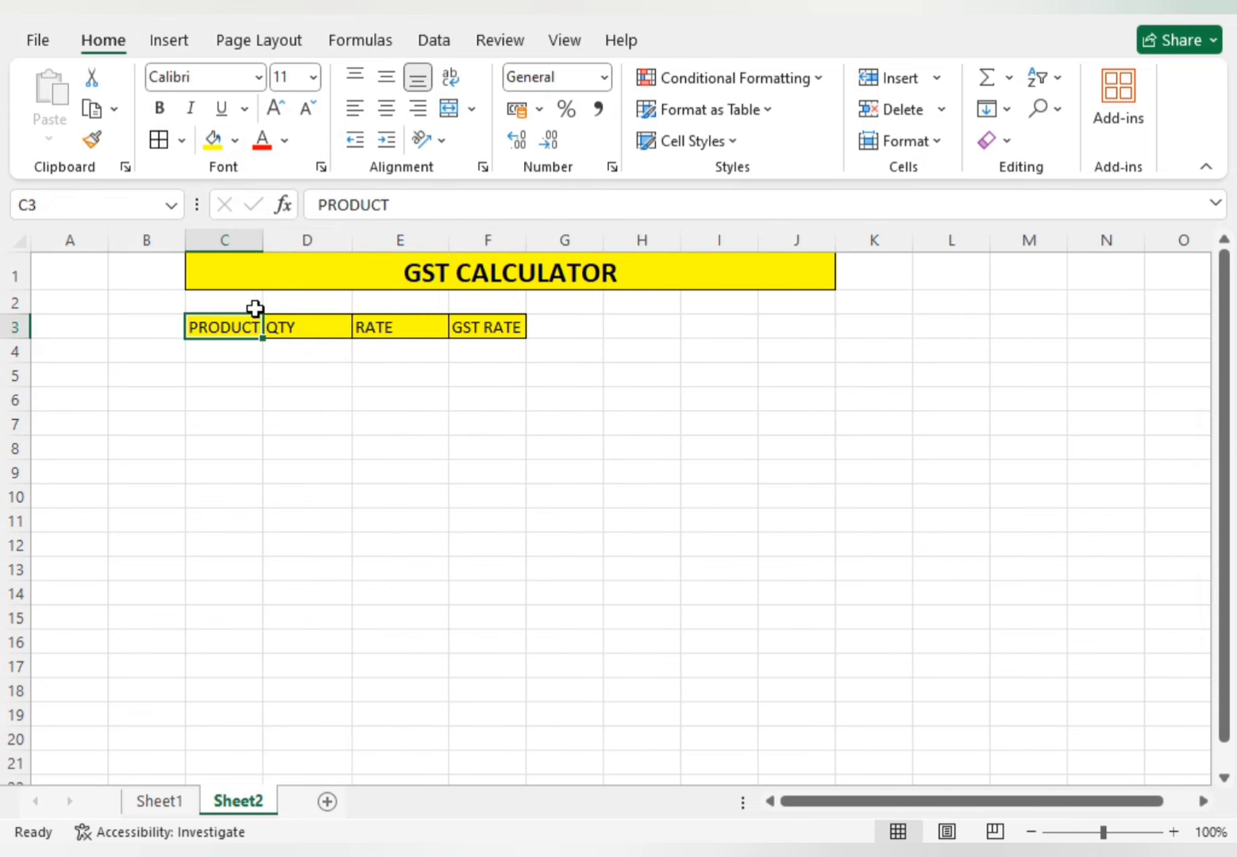
left_click(260, 307)
left_click(273, 395)
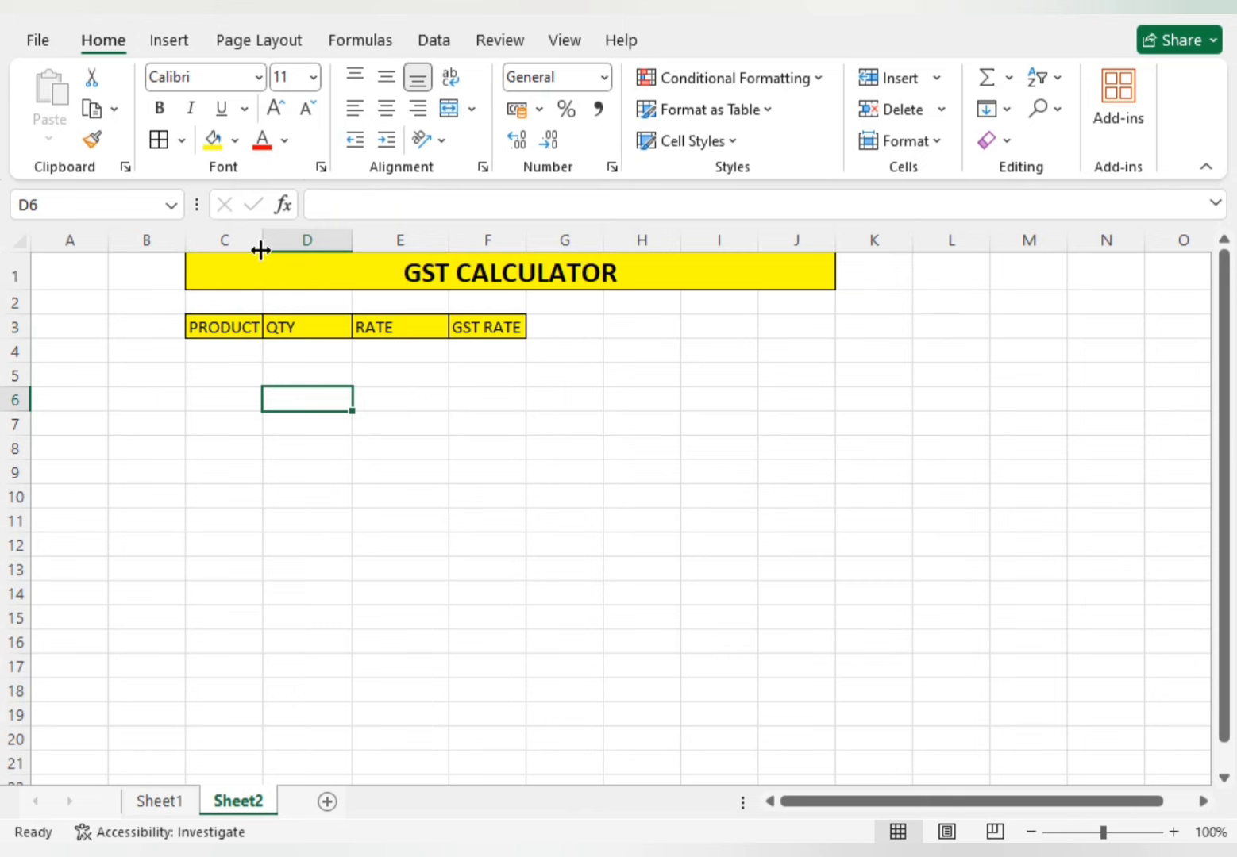
left_click_drag(262, 247, 272, 250)
left_click(349, 465)
left_click(320, 373)
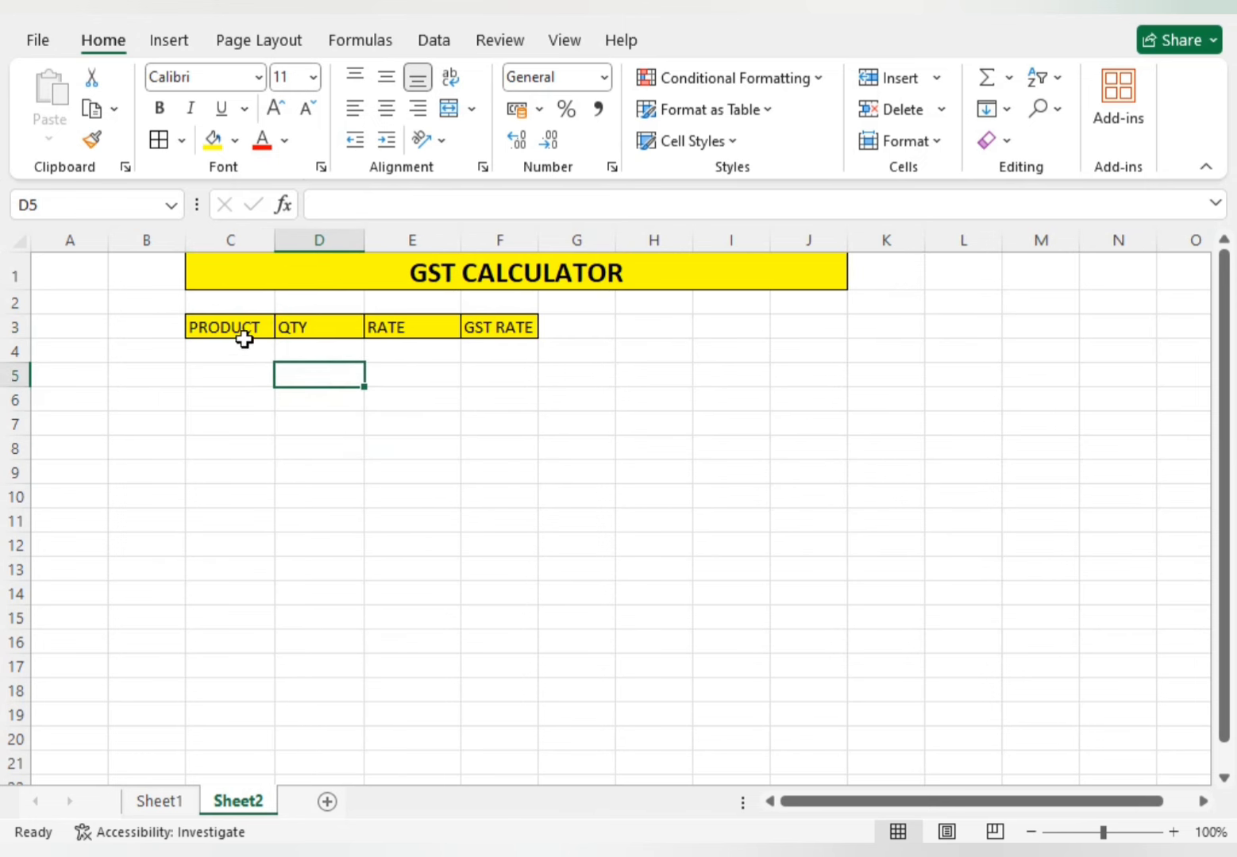
Step: Make the headers in C3:F3 bold and increase their font size to 14
left_click_drag(238, 332, 505, 326)
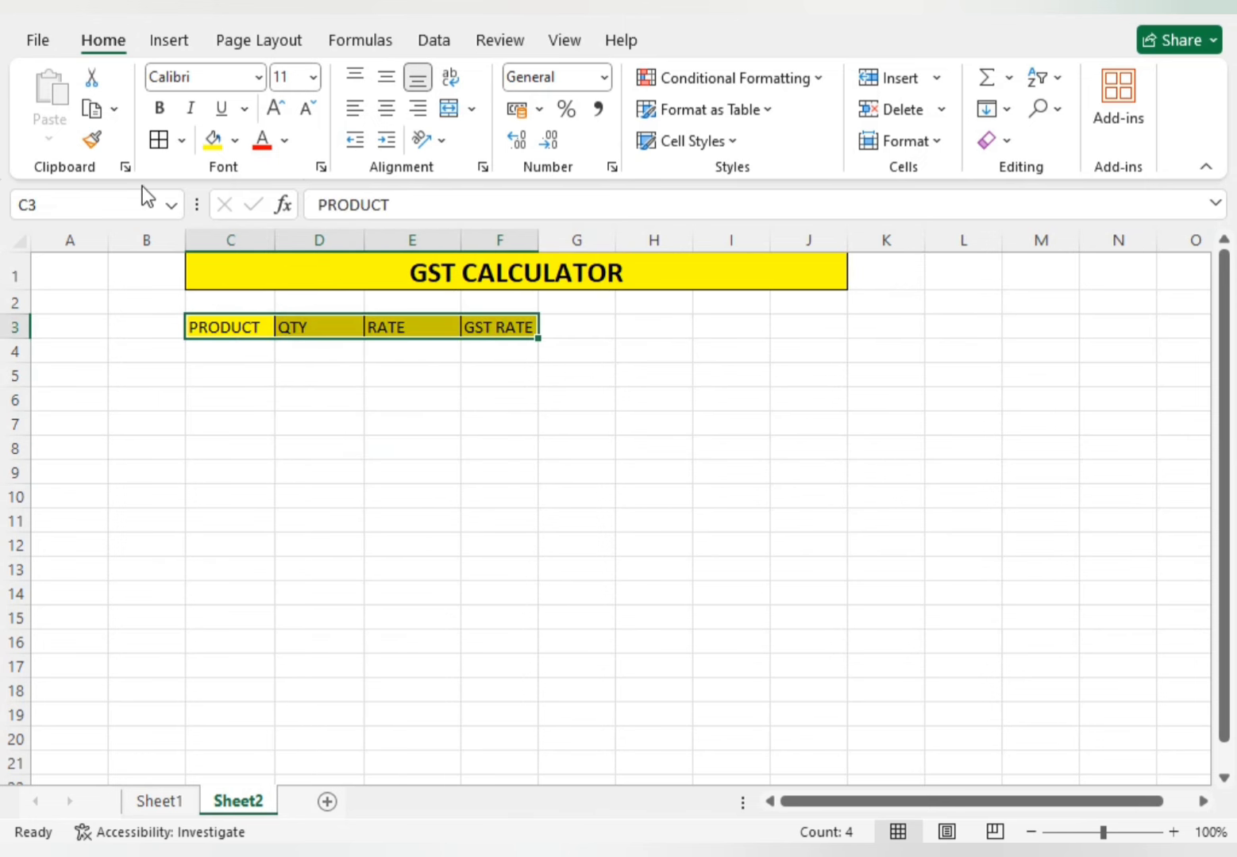
left_click(159, 108)
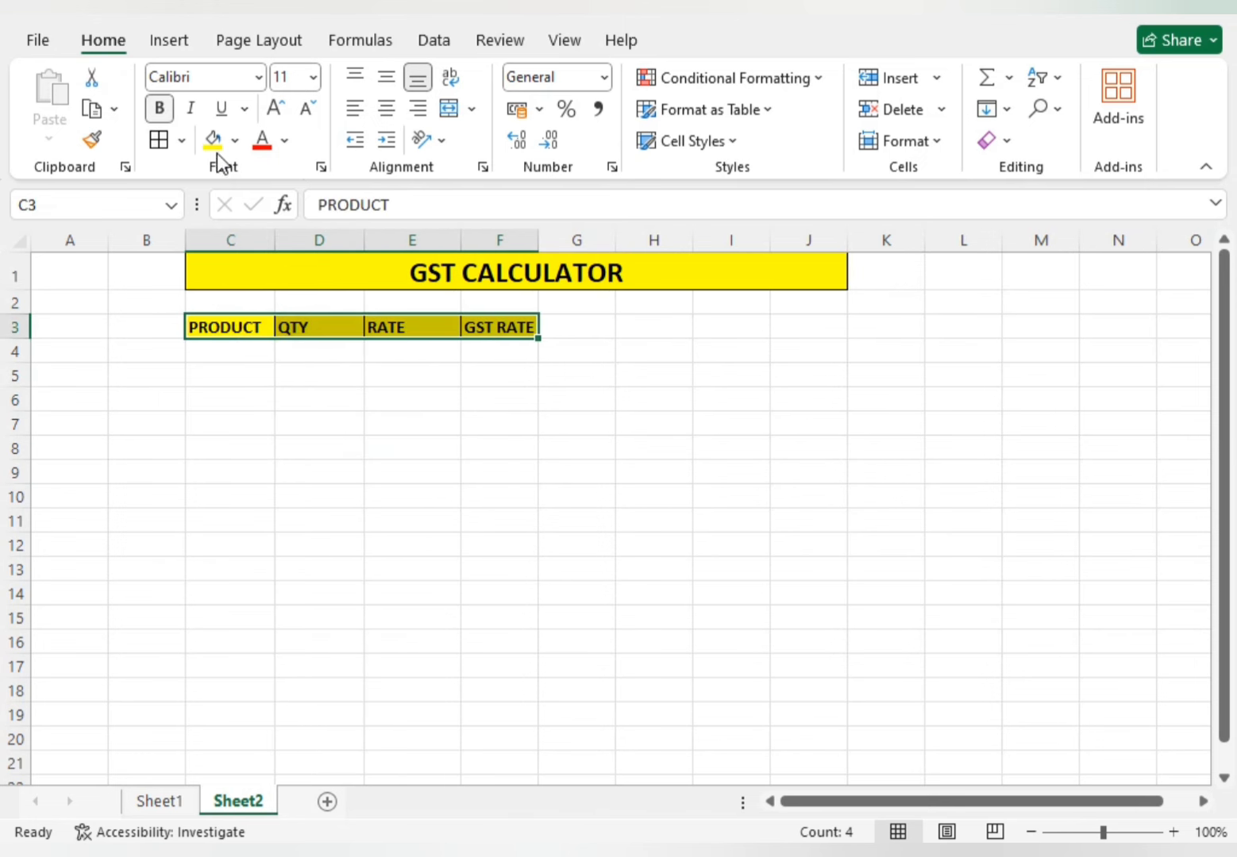
left_click(276, 108)
left_click(276, 108)
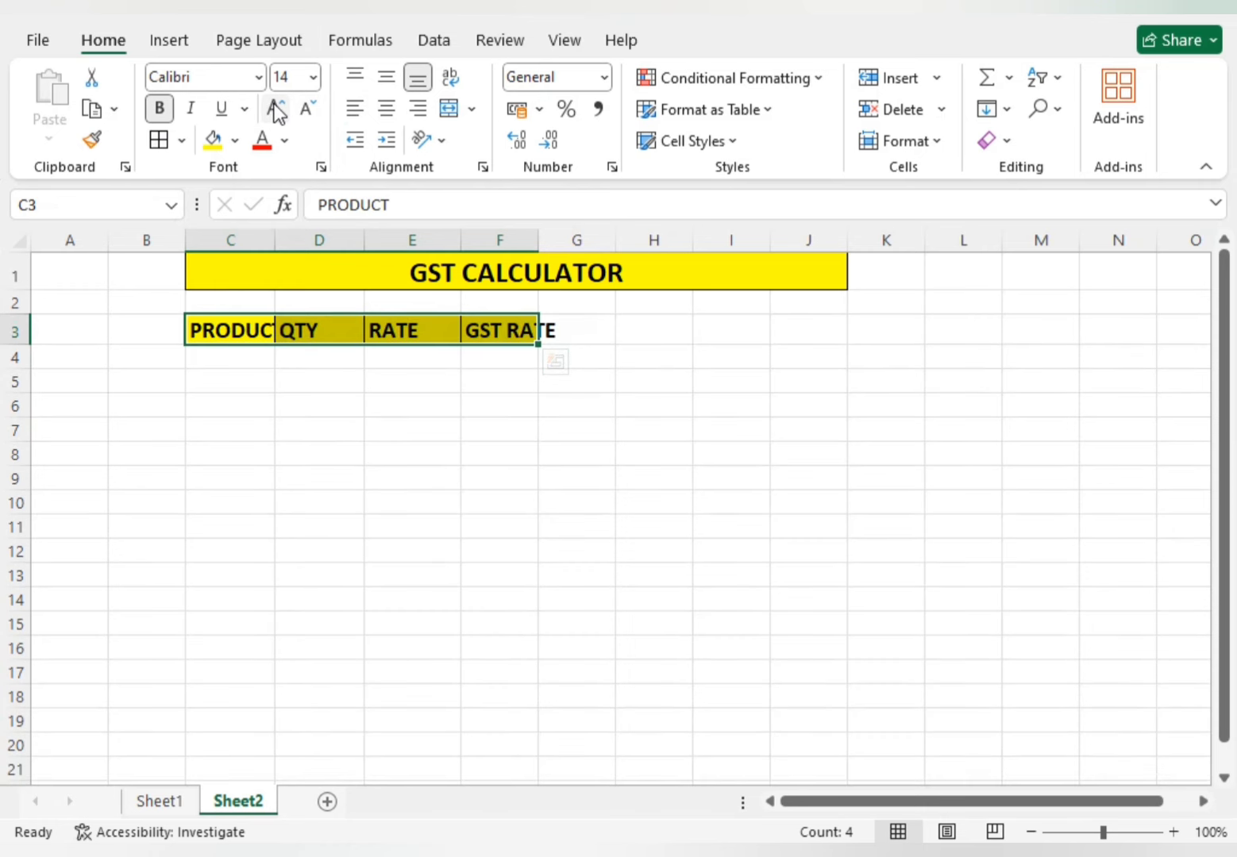
Step: AutoFit the widths of columns F and C to the GST RATE and PRODUCT headers
double_click(539, 239)
left_click(531, 475)
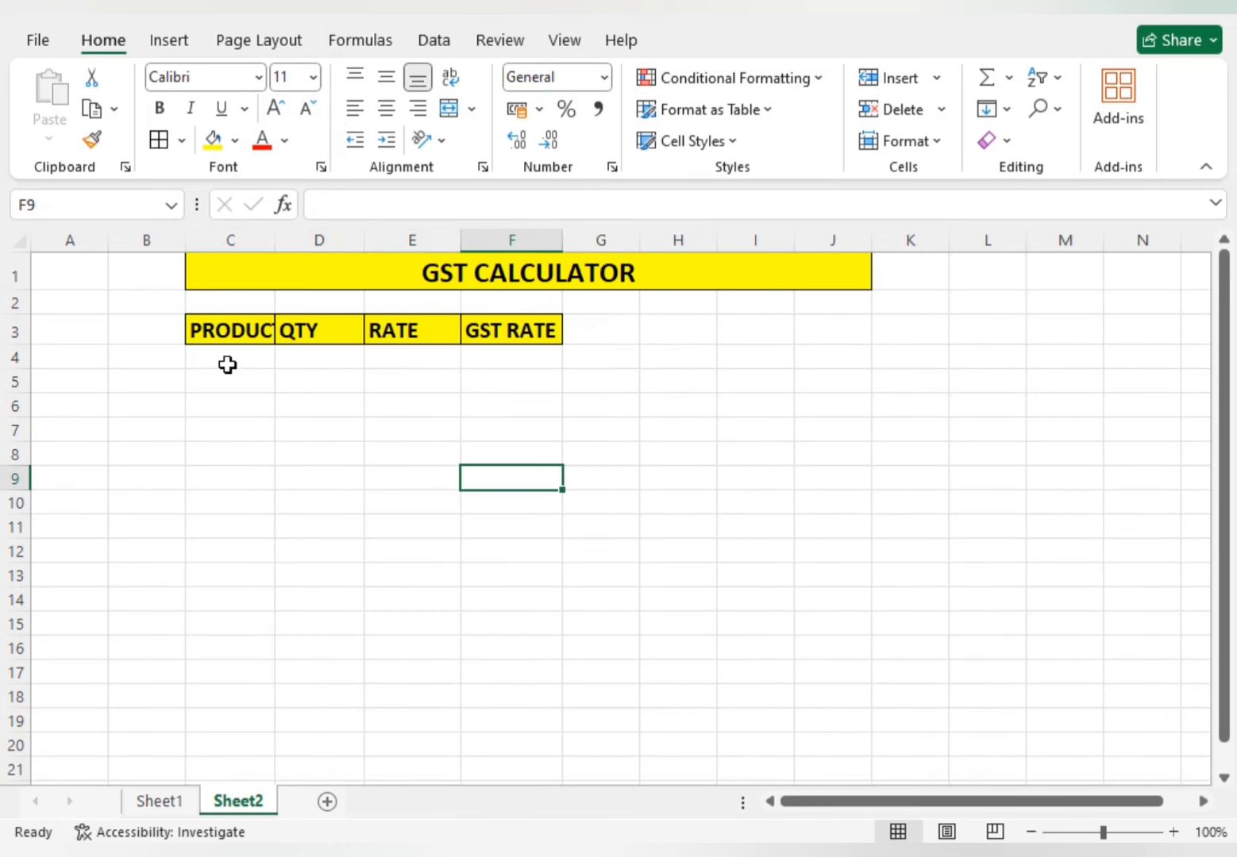
left_click(249, 239)
double_click(274, 240)
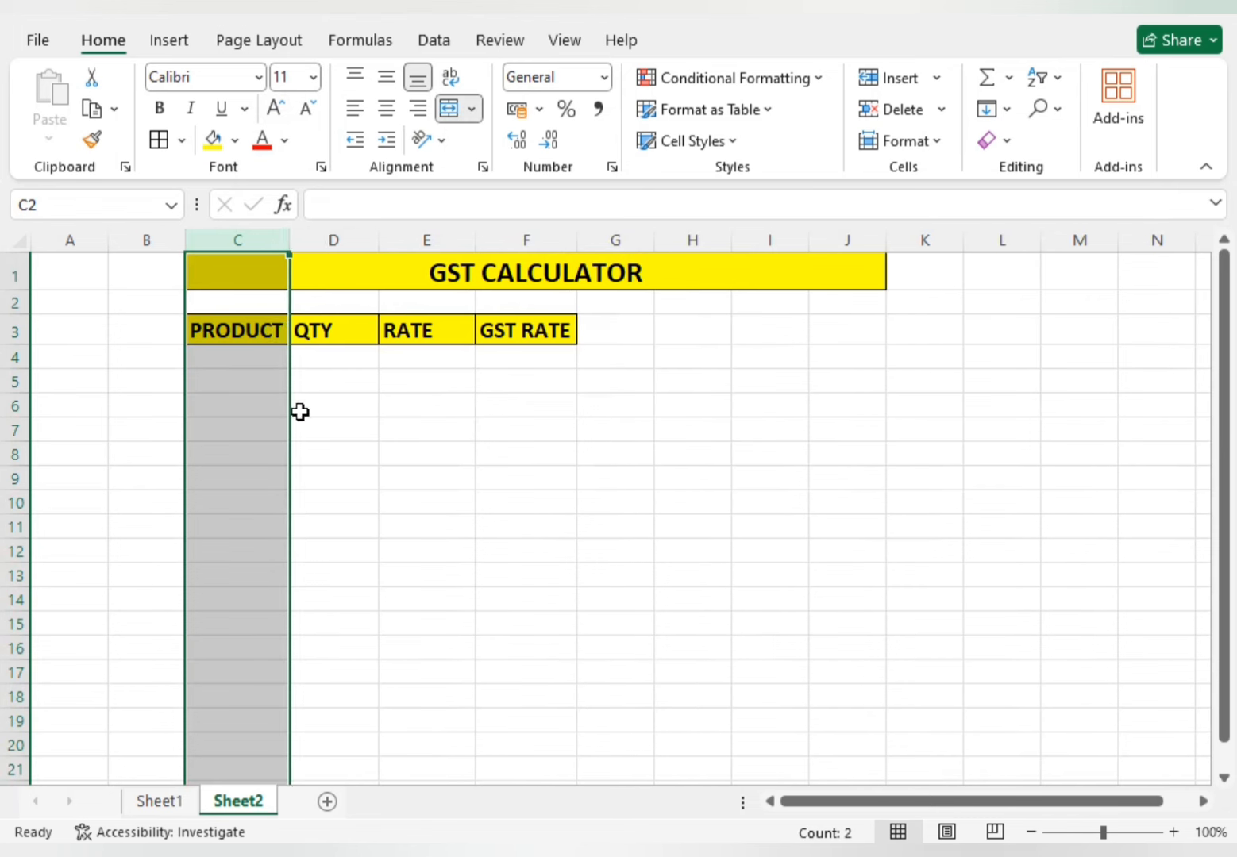
left_click(299, 421)
Step: Try the product drop-down in E4 of Sheet1, choosing MOUSE and finally KEYBOARD
left_click(277, 362)
left_click(168, 797)
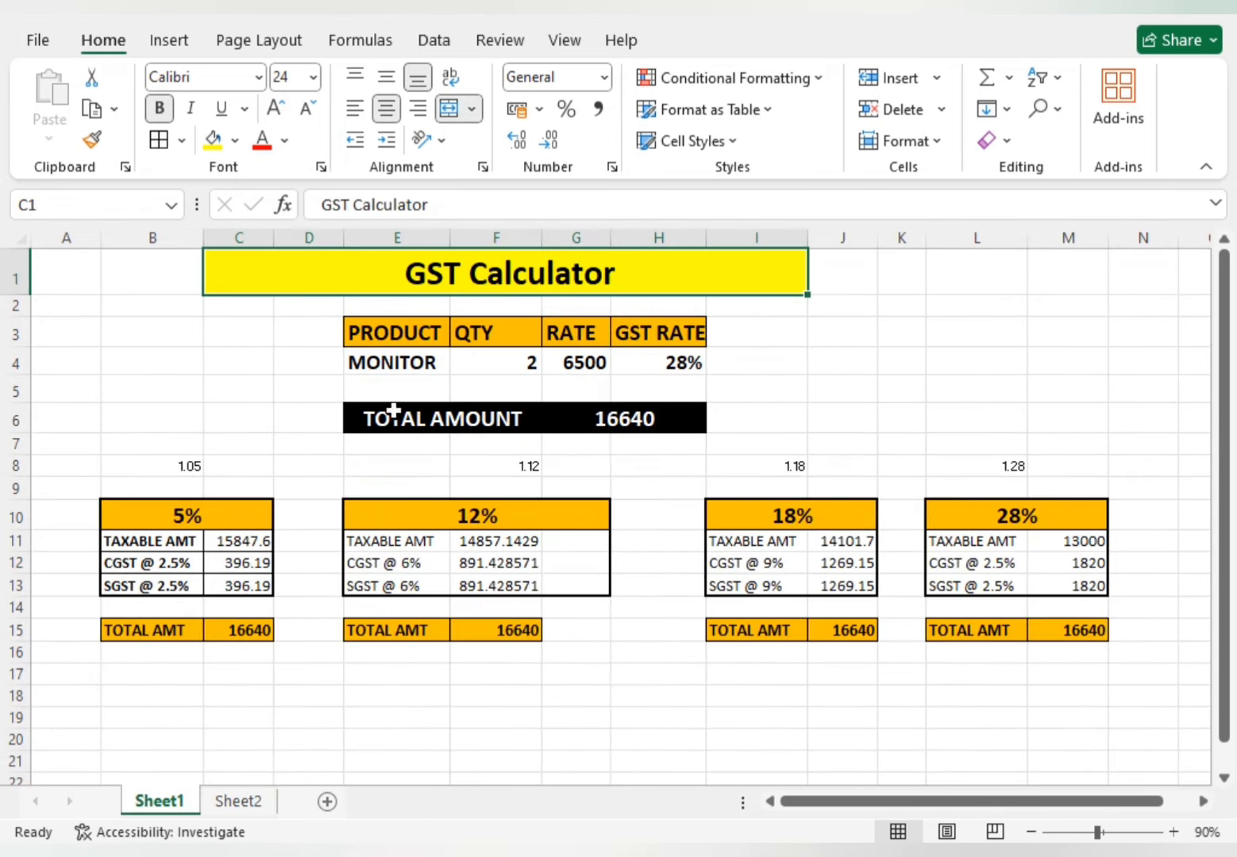
left_click(409, 363)
left_click(461, 362)
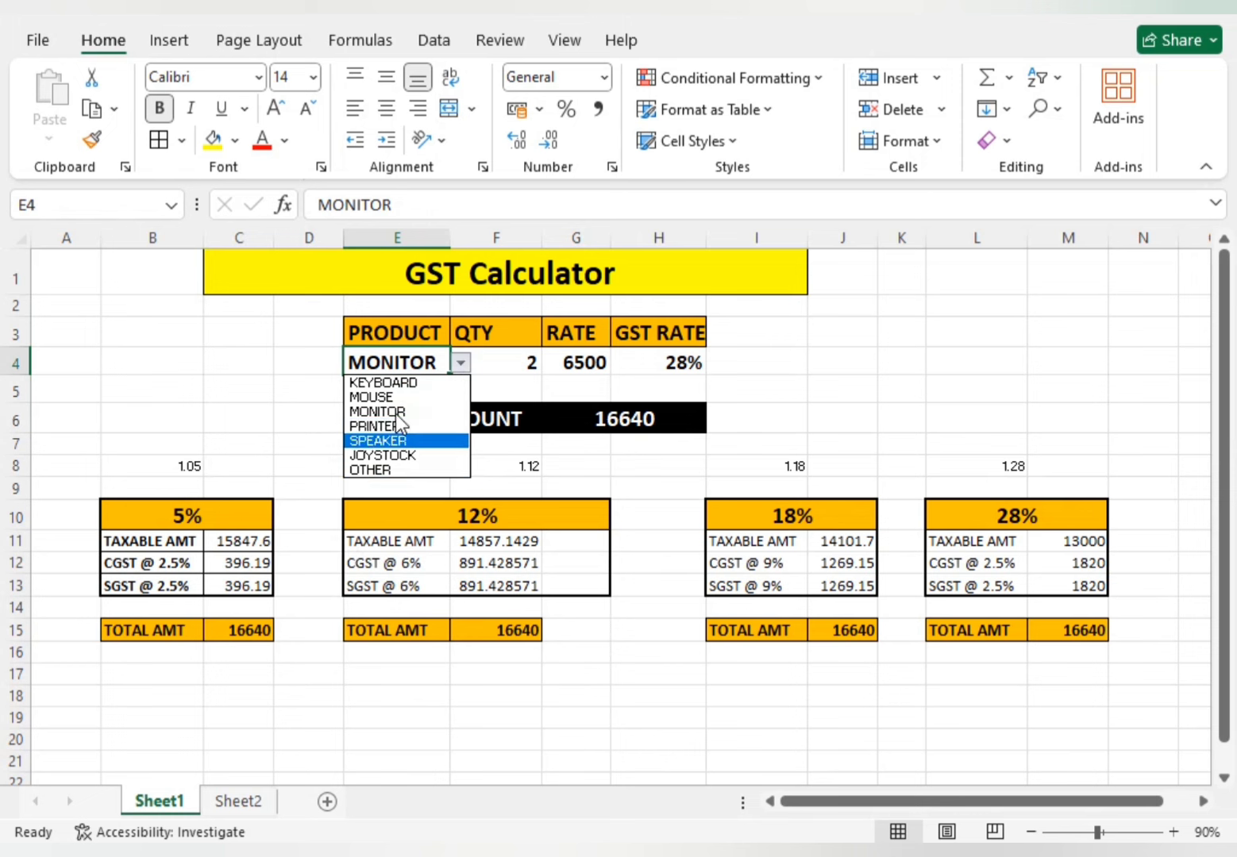
left_click(393, 398)
left_click(459, 362)
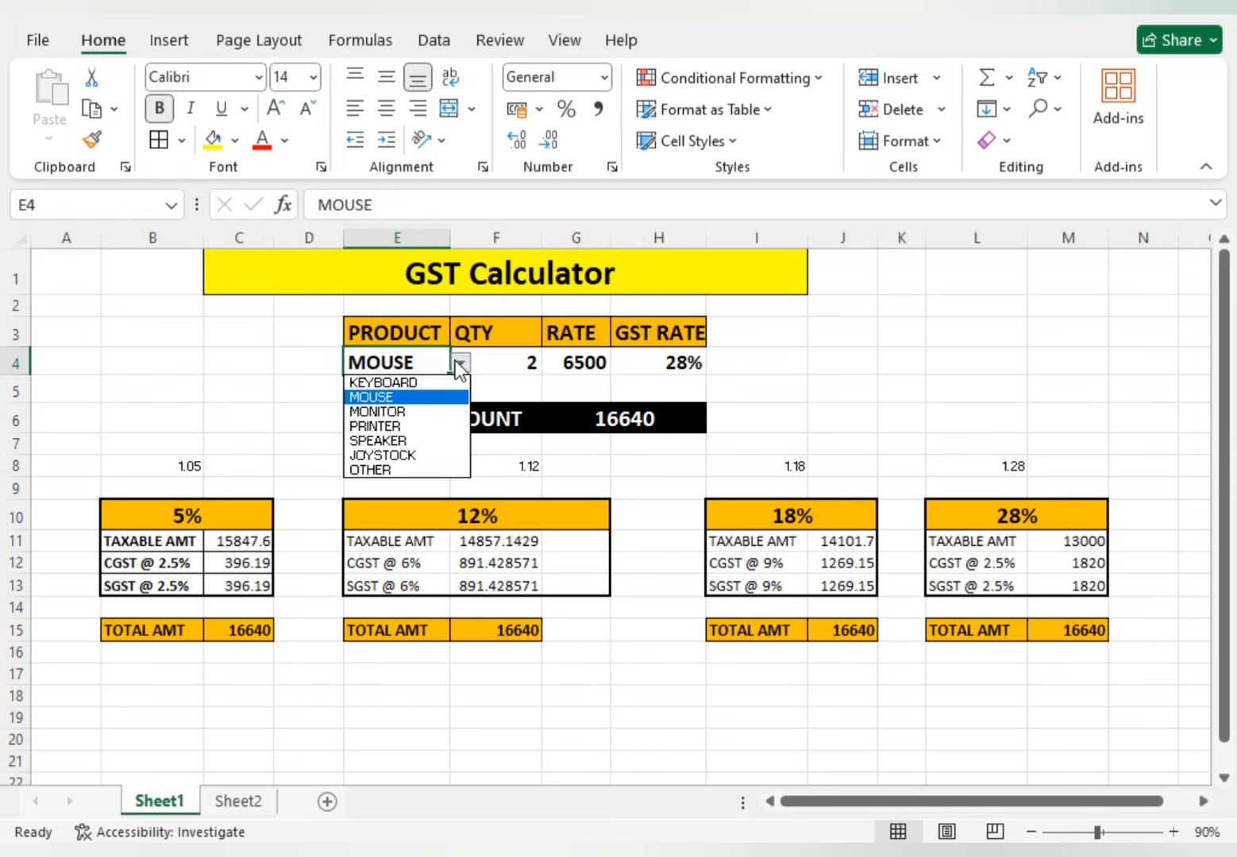
left_click(361, 382)
left_click(300, 416)
left_click(405, 359)
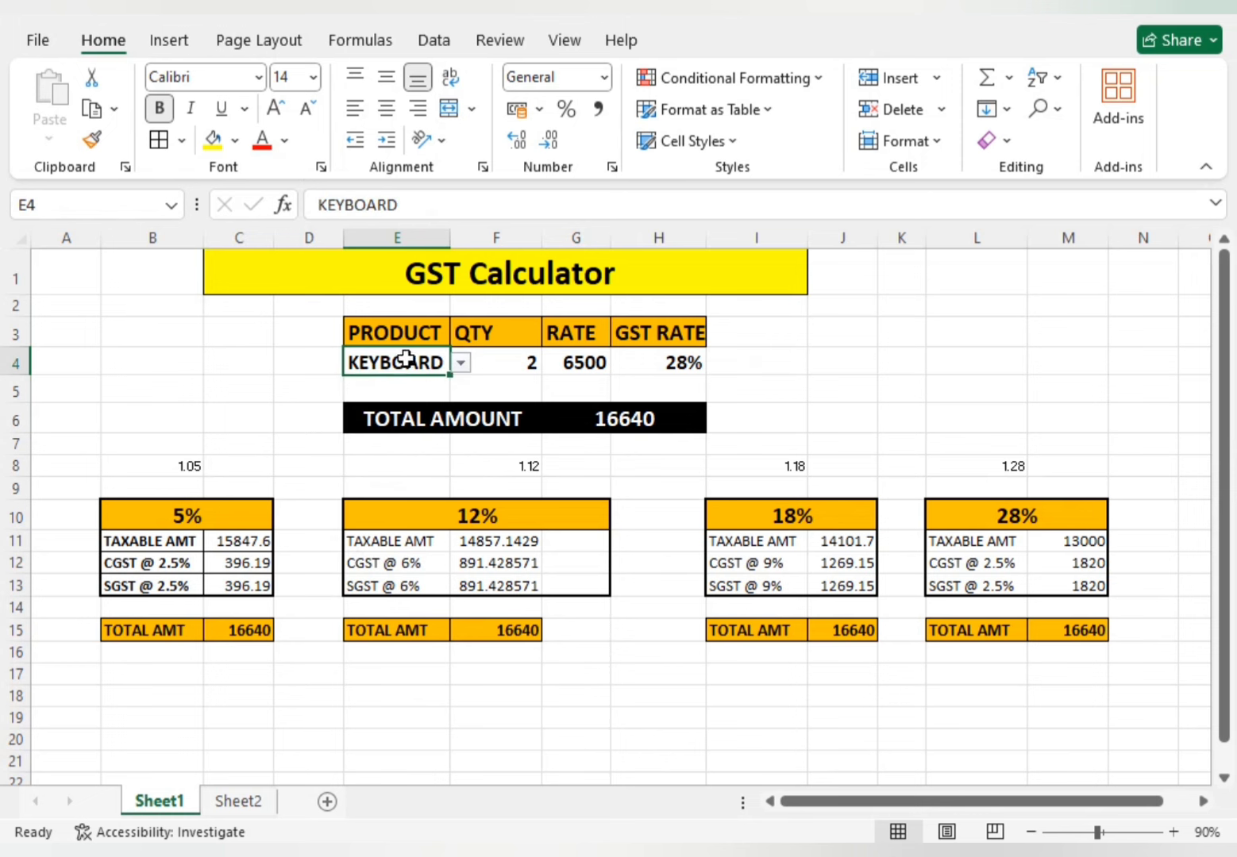
Step: Add a list data validation to C4 of Sheet2 with the source KEYBOARD, MOUSE, MONITOR, PRINTER, SPAKER
left_click(238, 802)
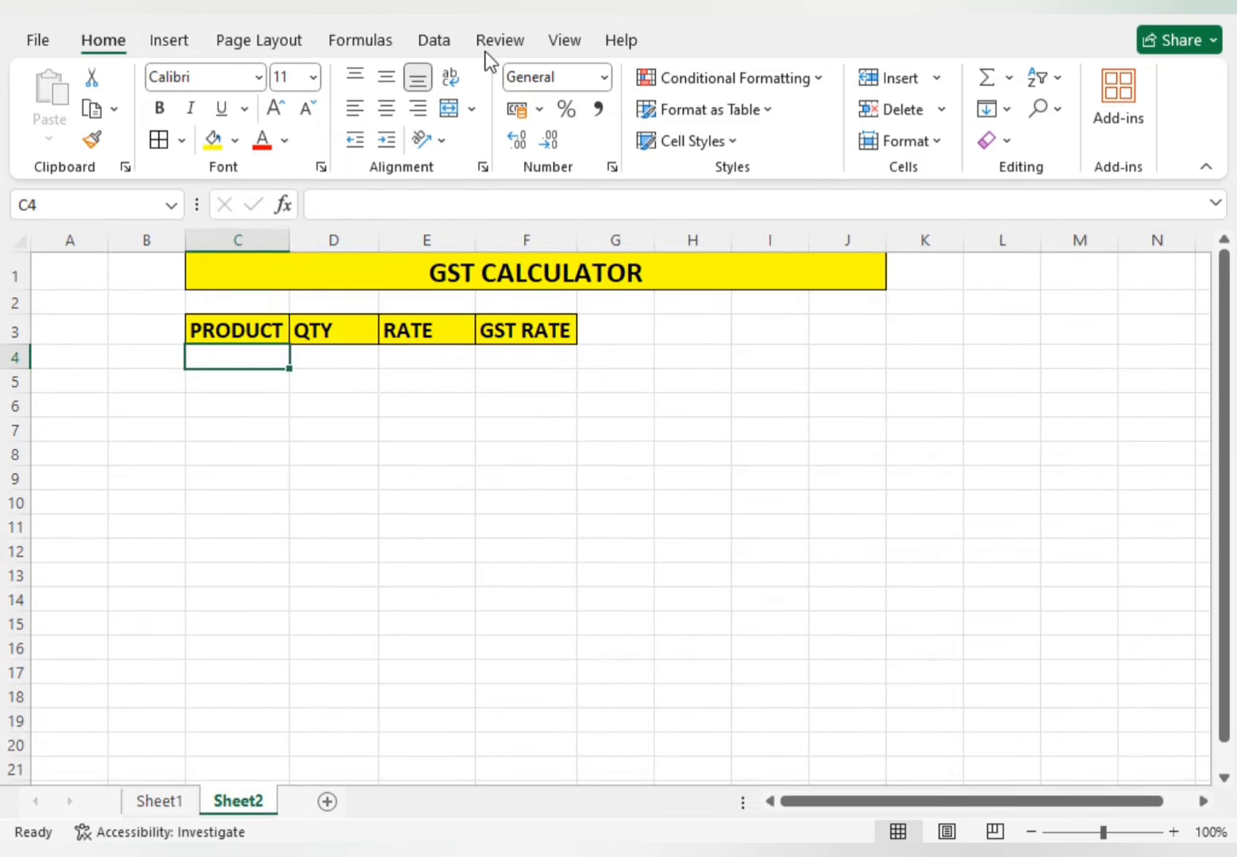
left_click(447, 41)
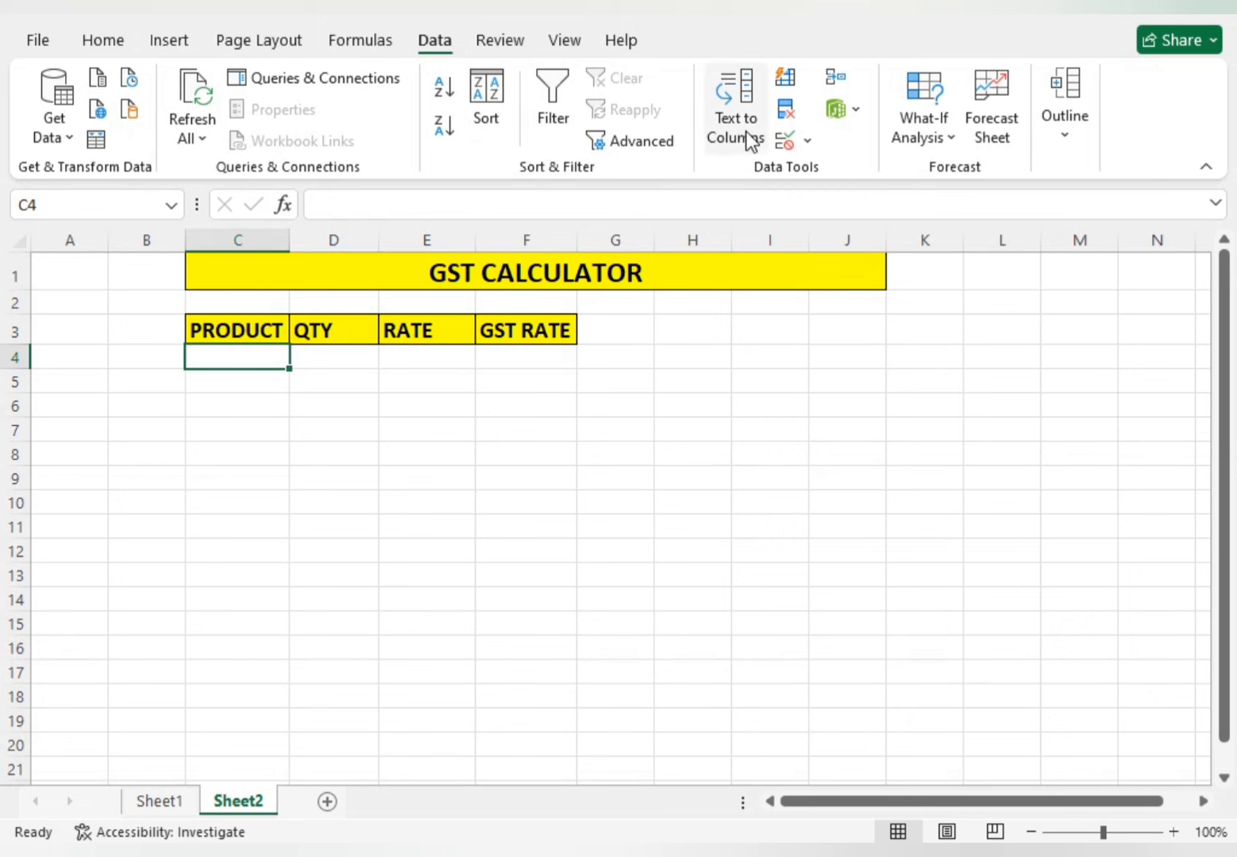
left_click(807, 143)
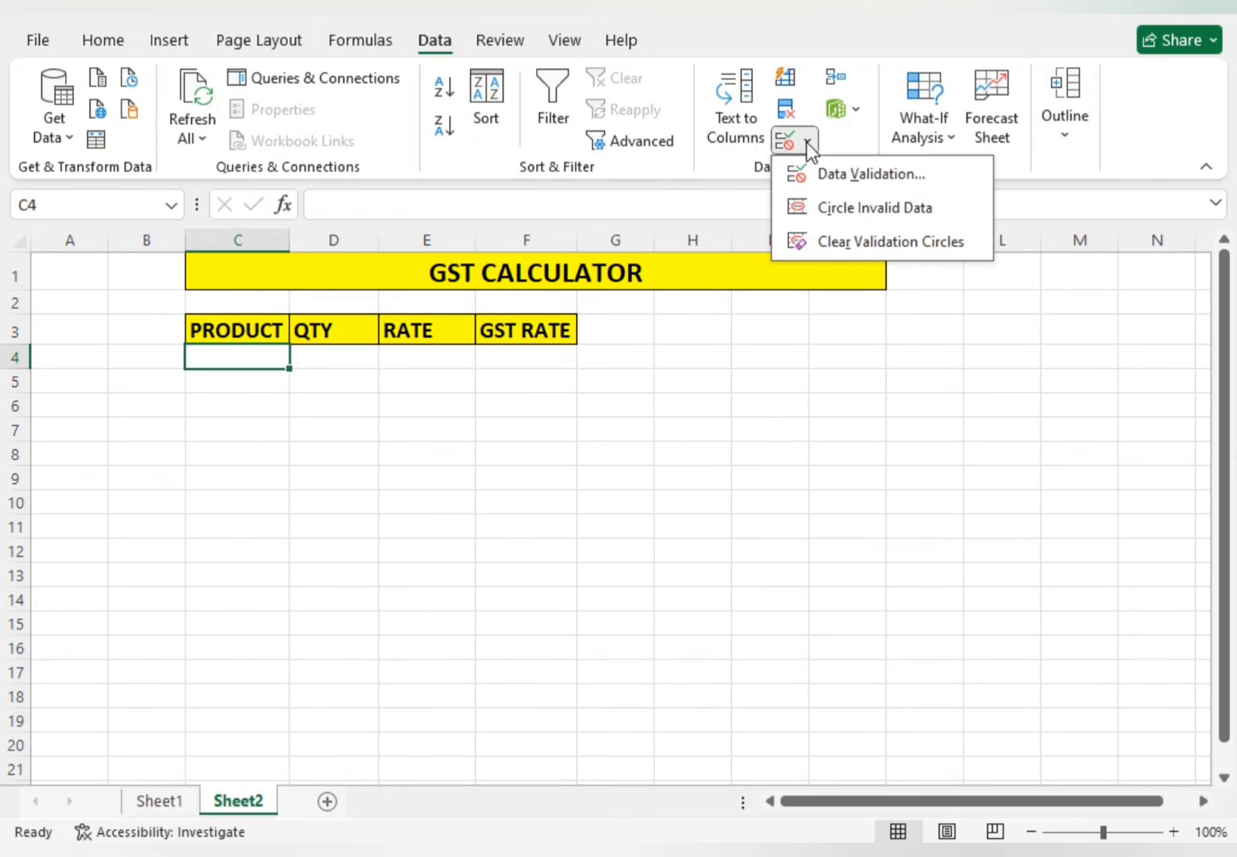
left_click(863, 172)
left_click(773, 333)
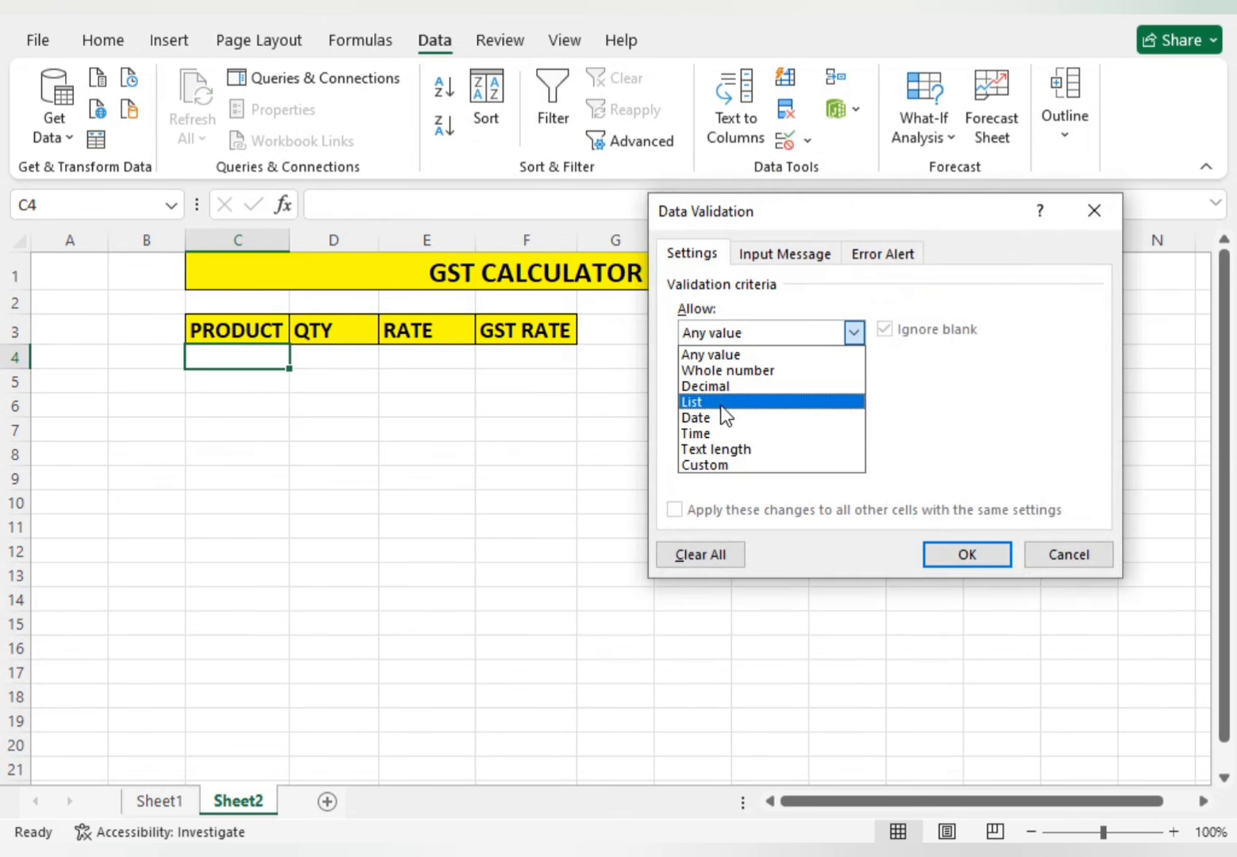
left_click(698, 402)
left_click(709, 429)
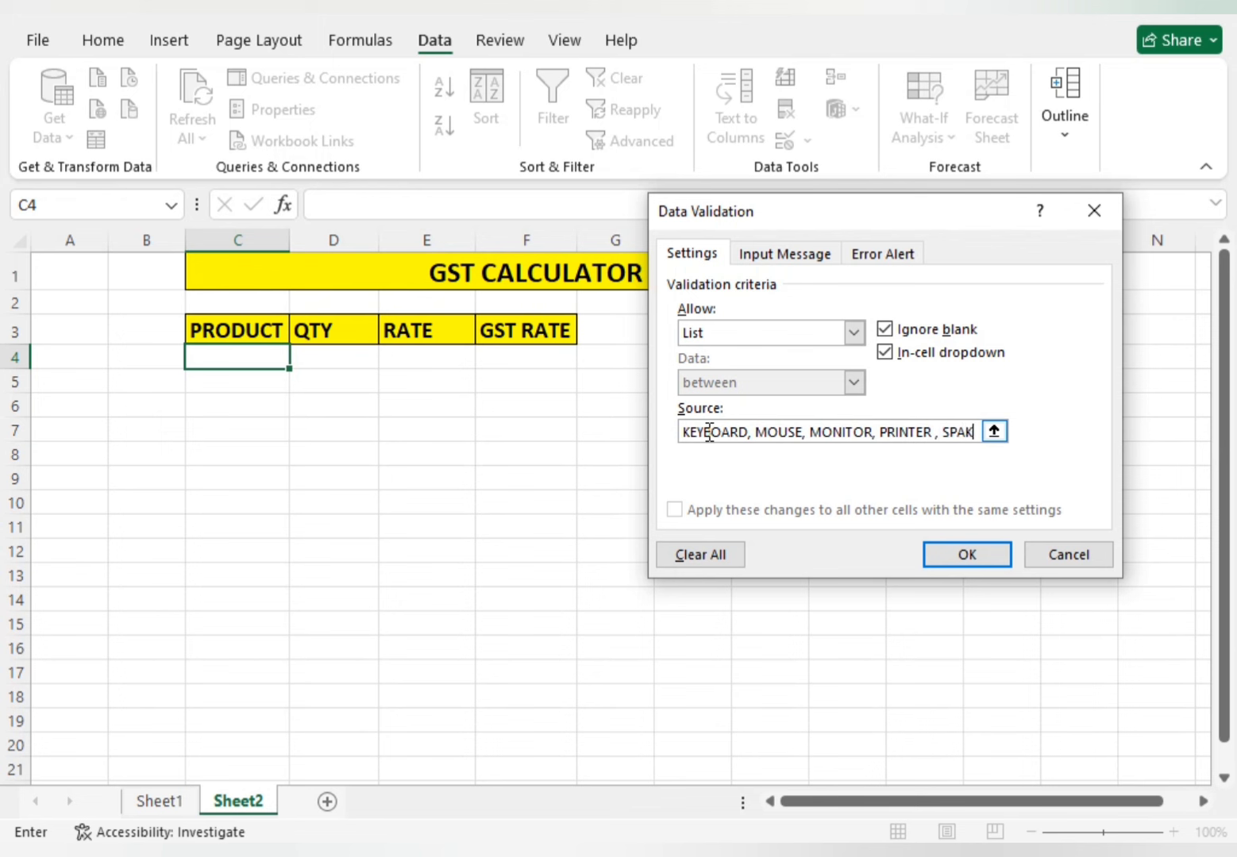
type("ER")
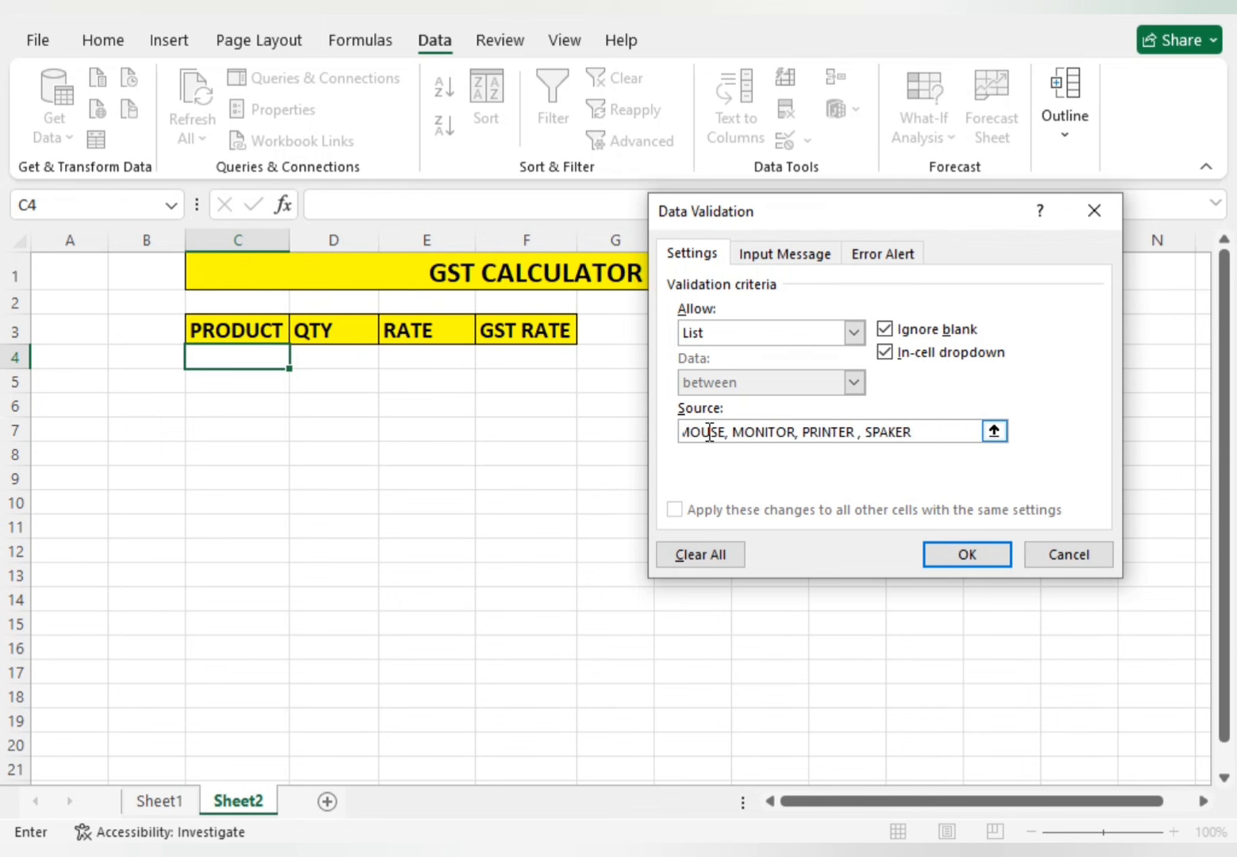
left_click(968, 555)
Step: Fill in row 4 with MOUSE from the product drop-down, quantity 10 and rate 1000
left_click(301, 358)
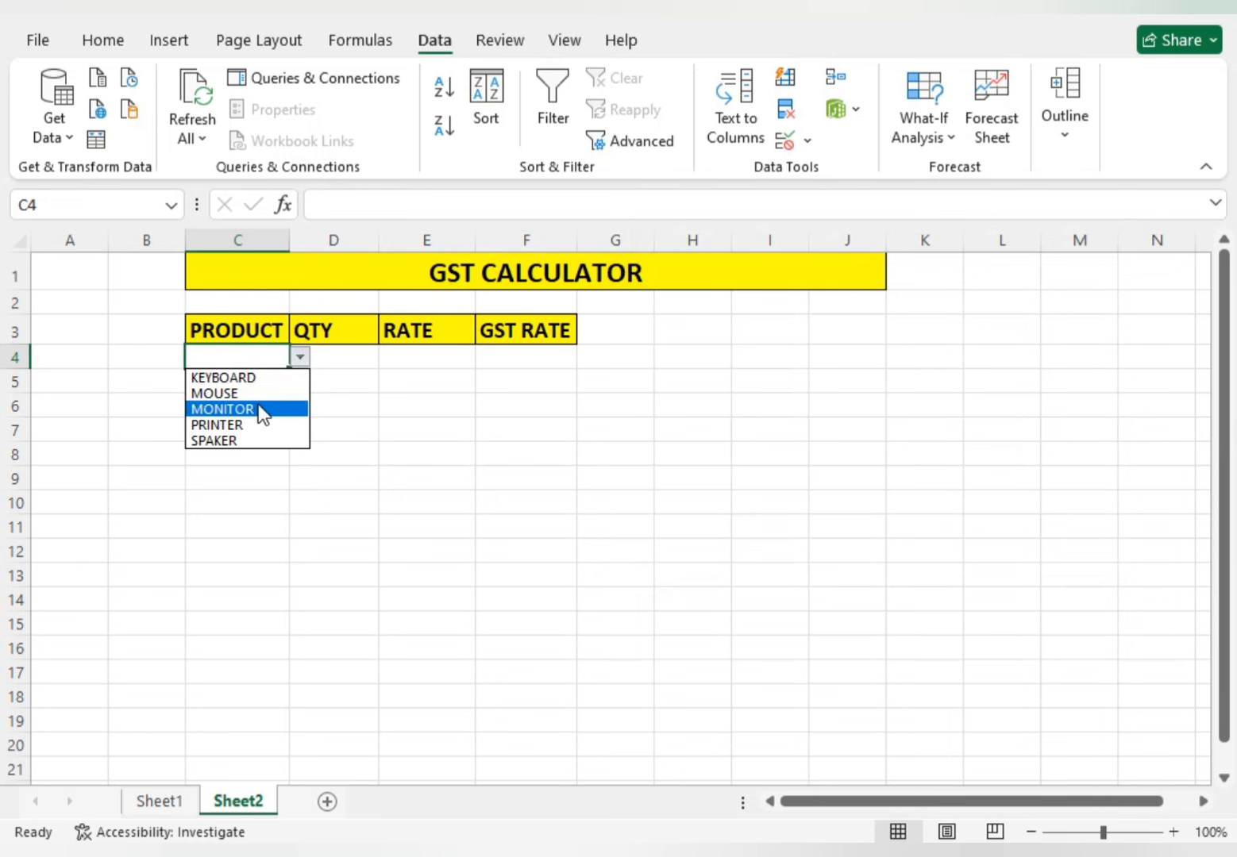
left_click(246, 392)
left_click(320, 358)
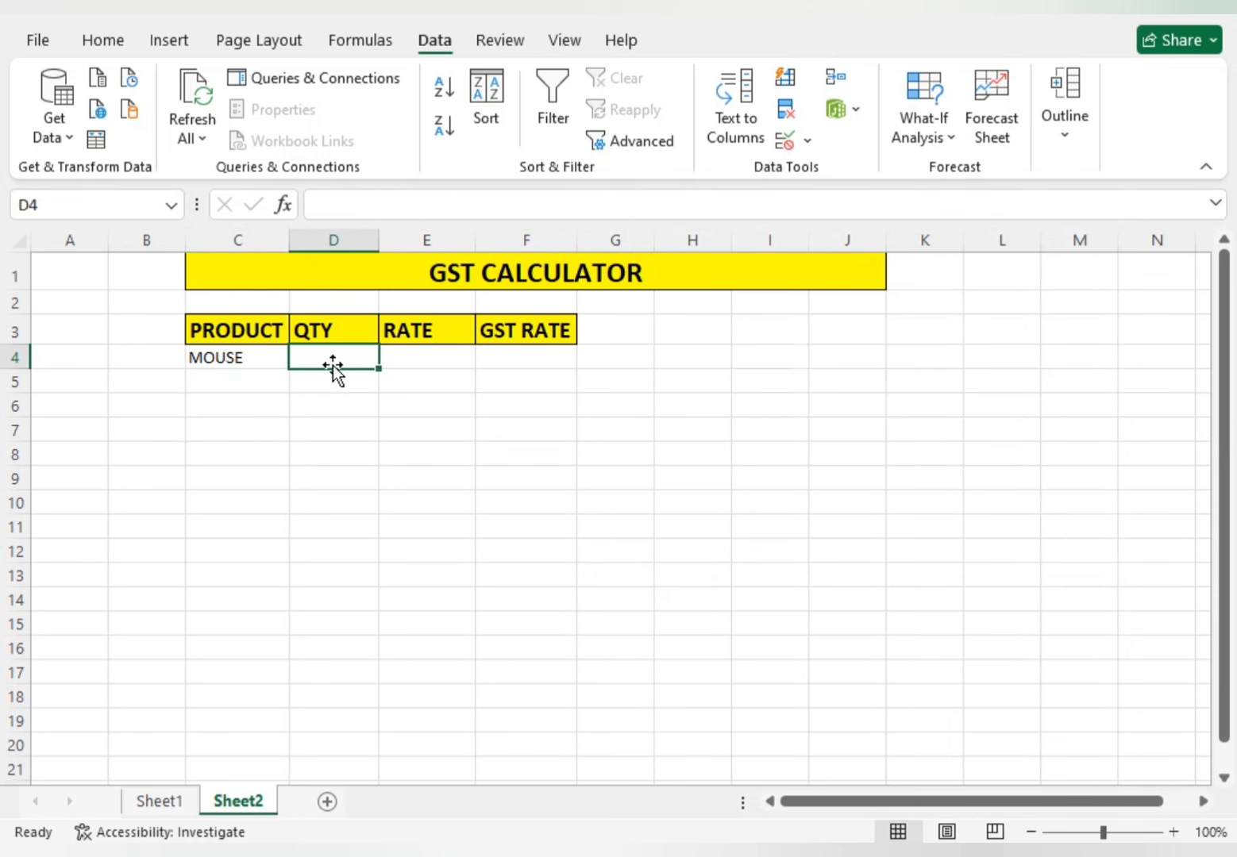
type("10")
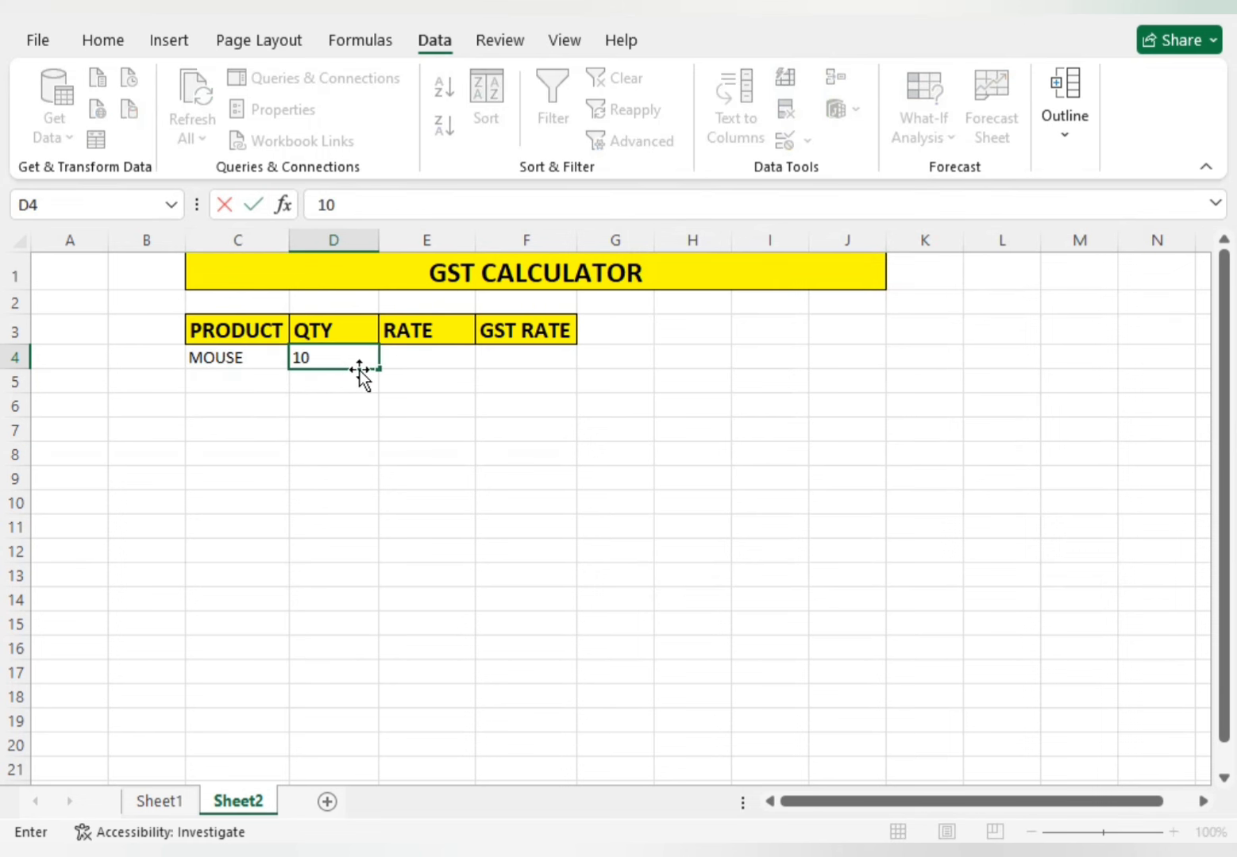
key("Tab")
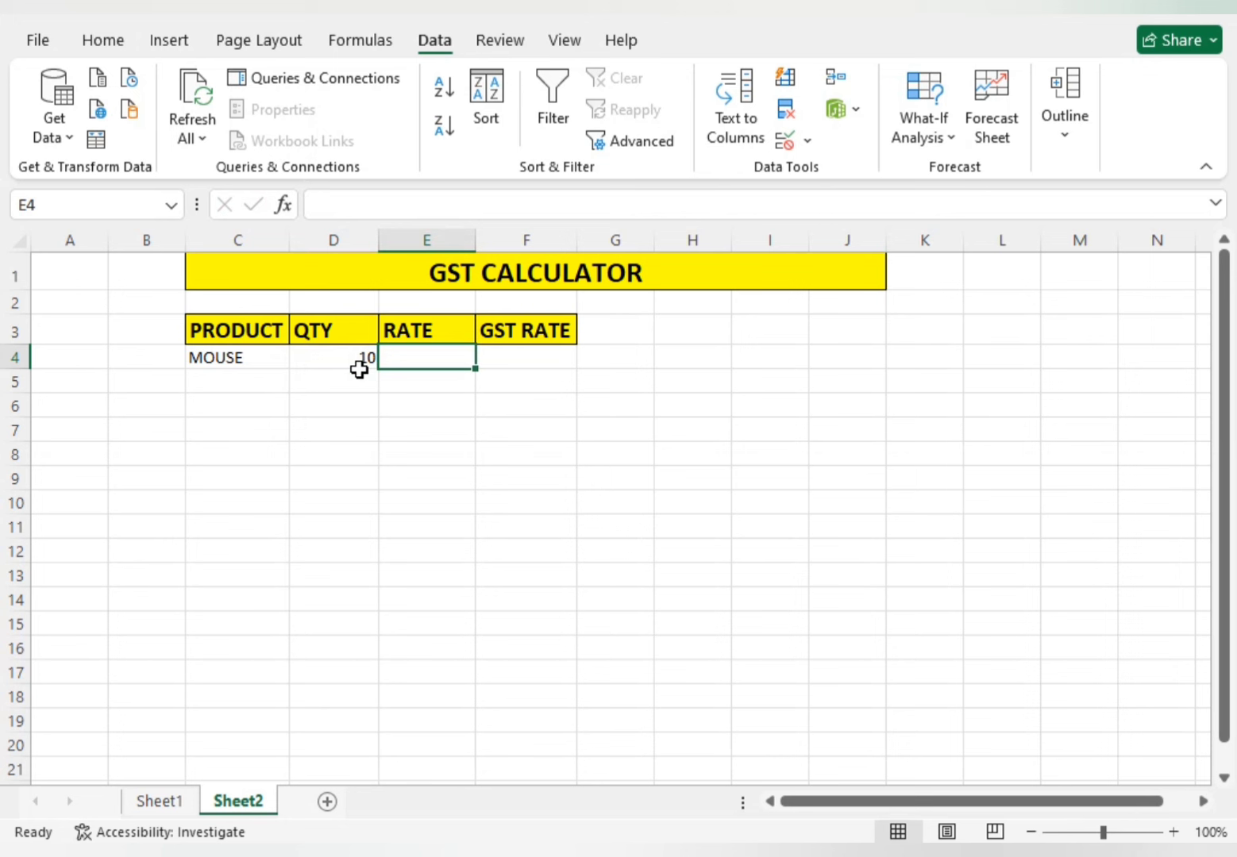
type("100")
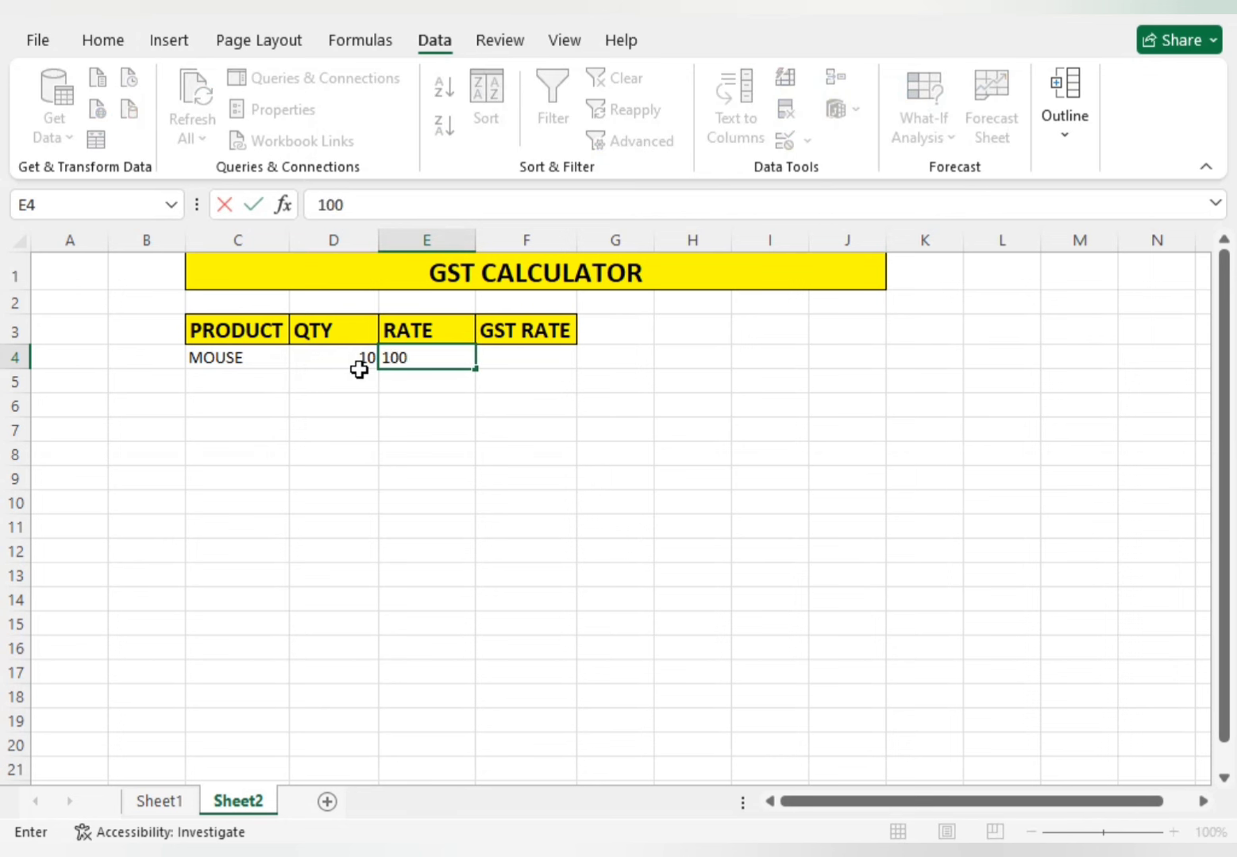
type("0")
left_click(531, 360)
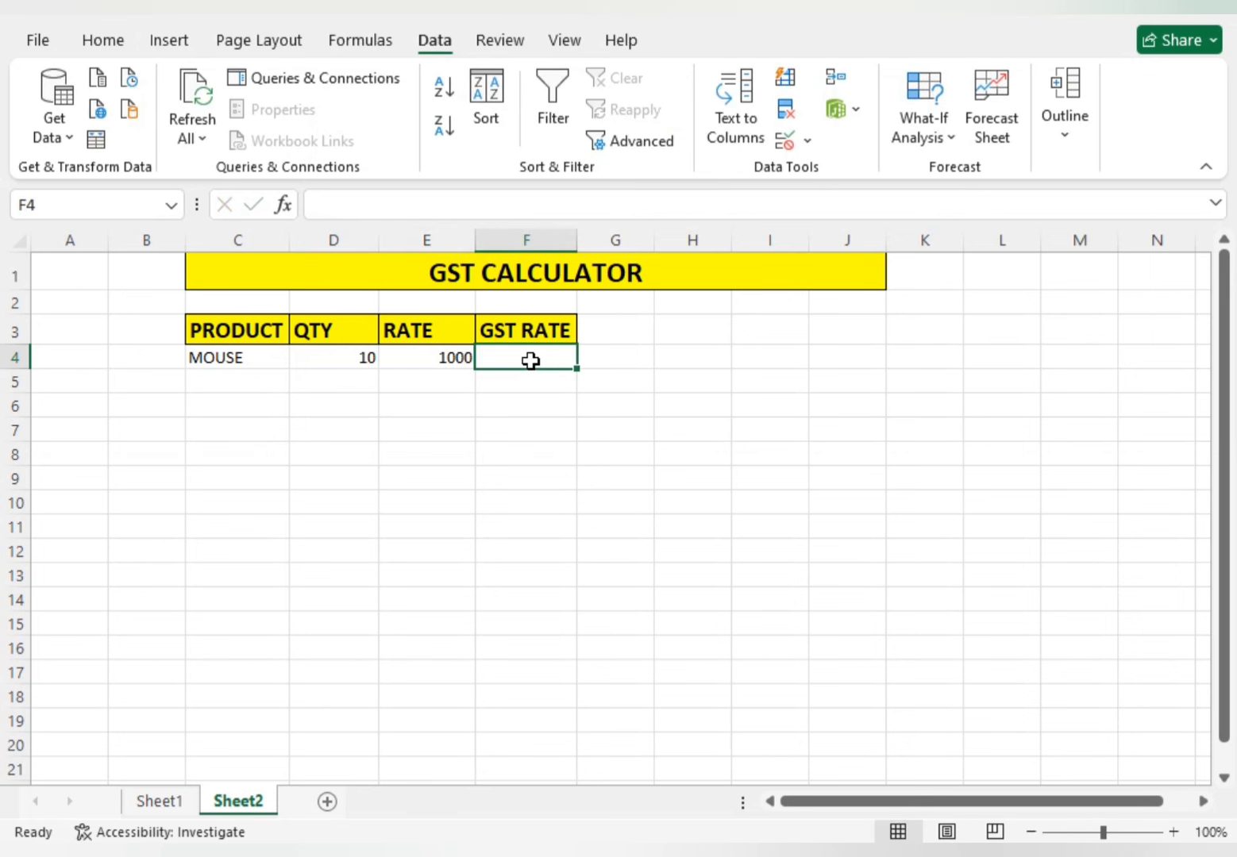
Step: Examine the options of the GST RATE drop-down in H4 of Sheet1, keeping 28% selected
left_click(158, 801)
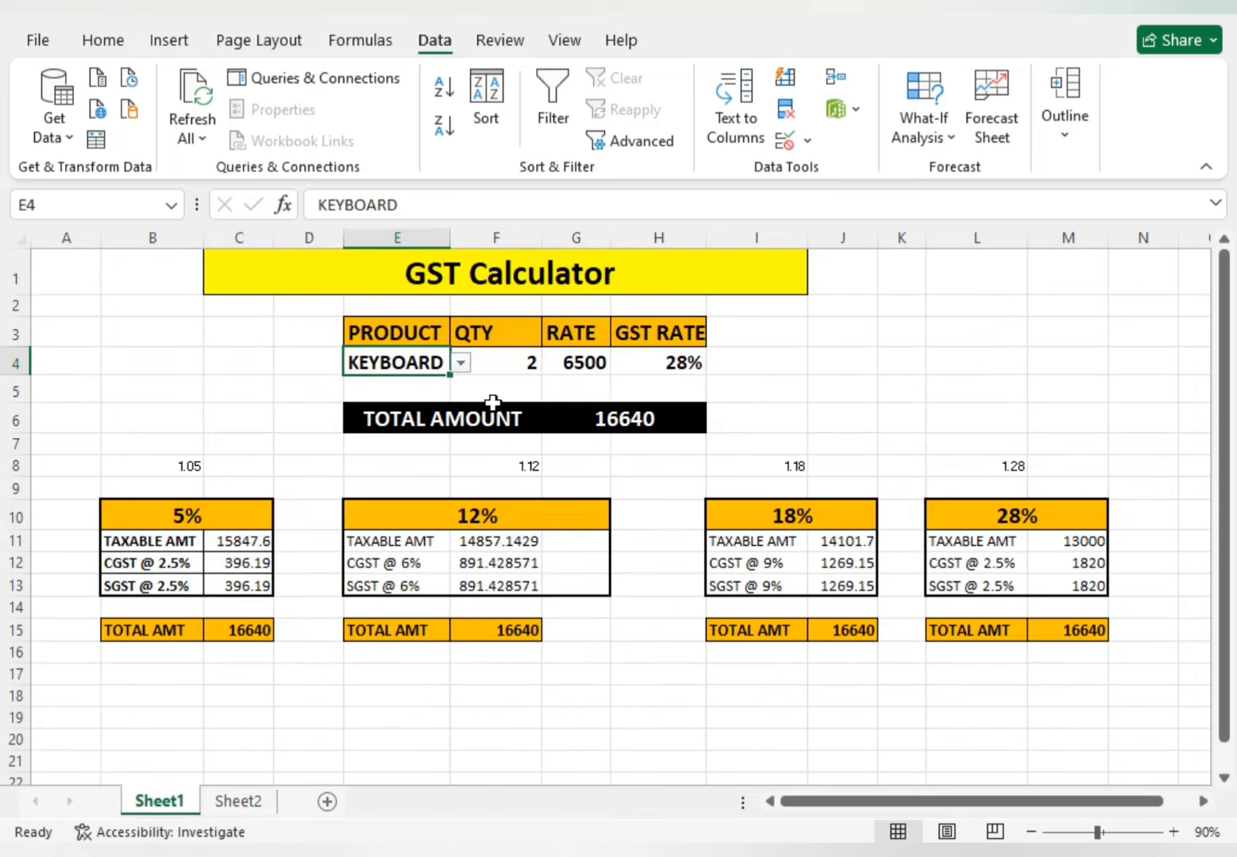
left_click(671, 365)
left_click(715, 363)
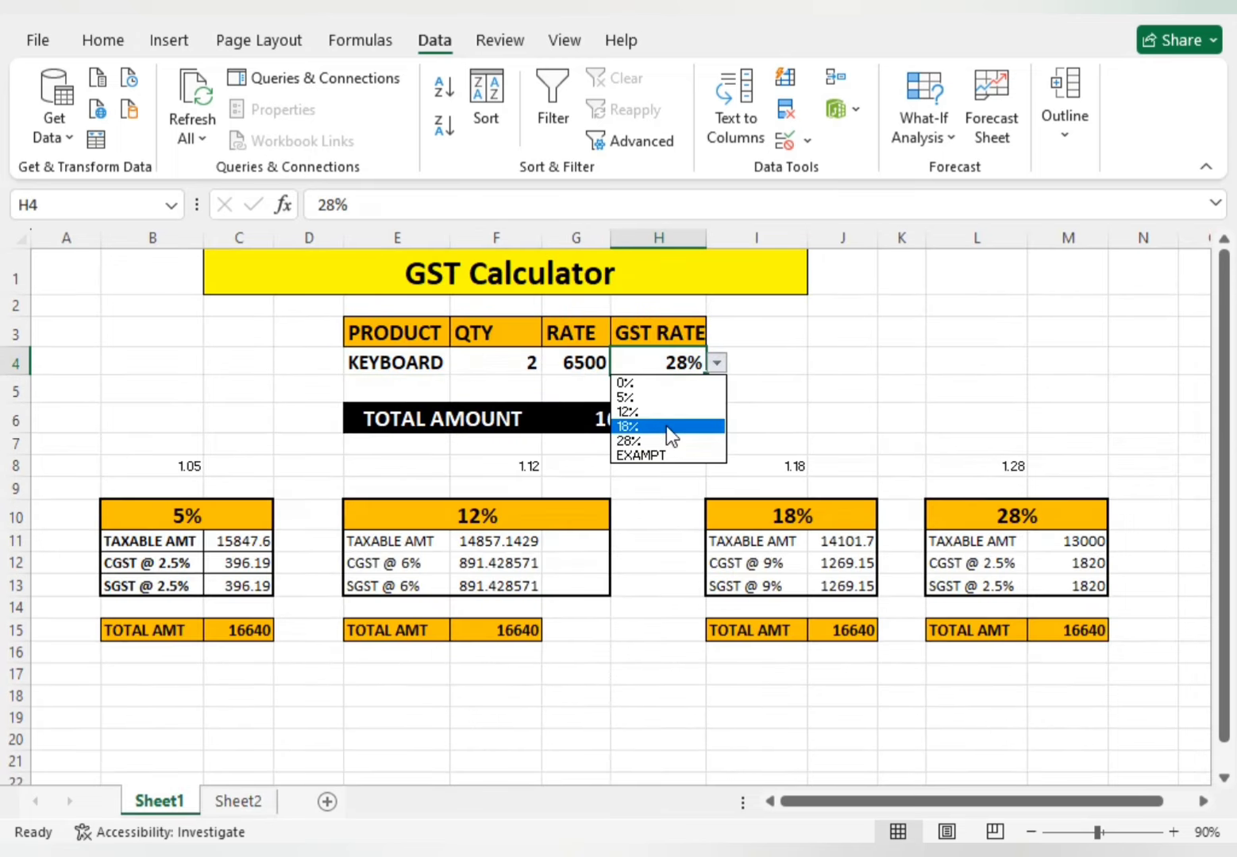
left_click(696, 438)
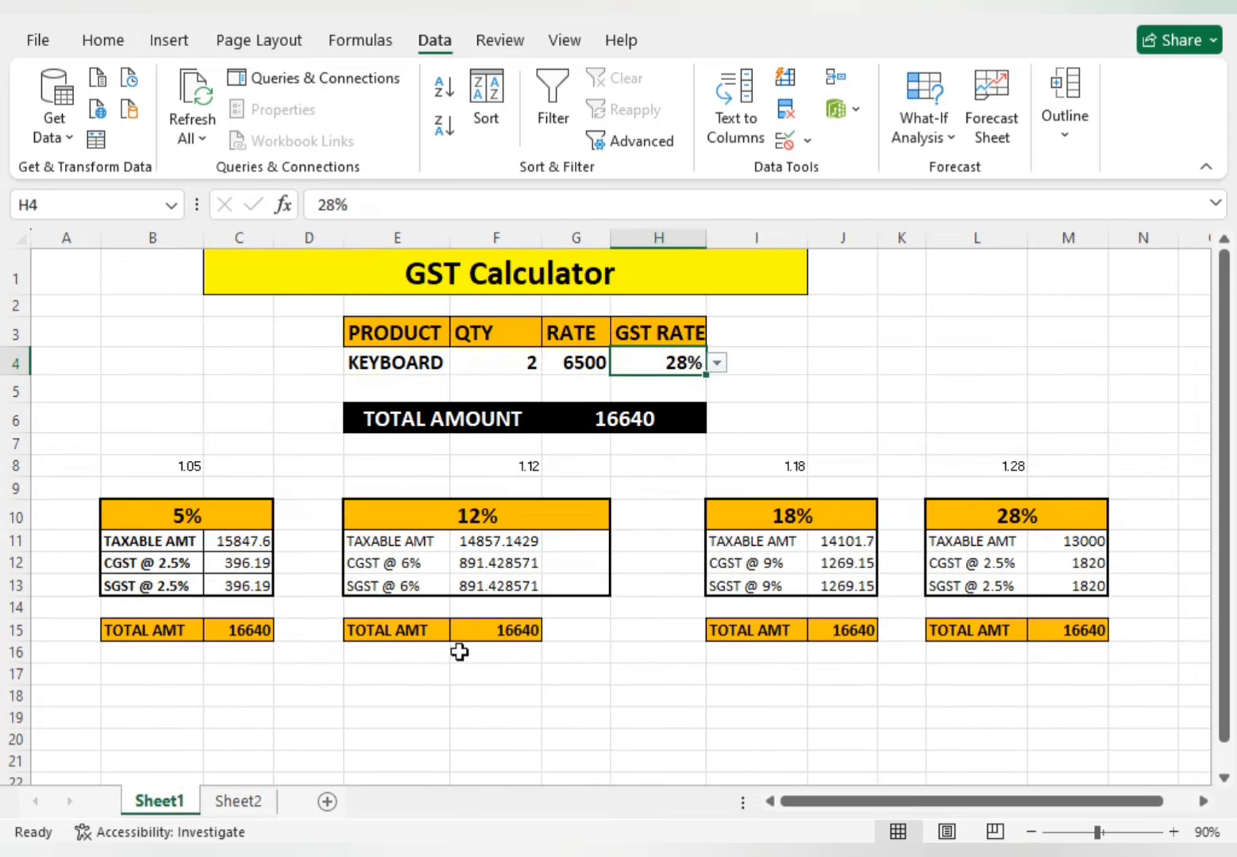
Step: Add a list data validation to F4 of Sheet2 with the rates 0%, 5%, 12%, 18% and 28%
left_click(241, 802)
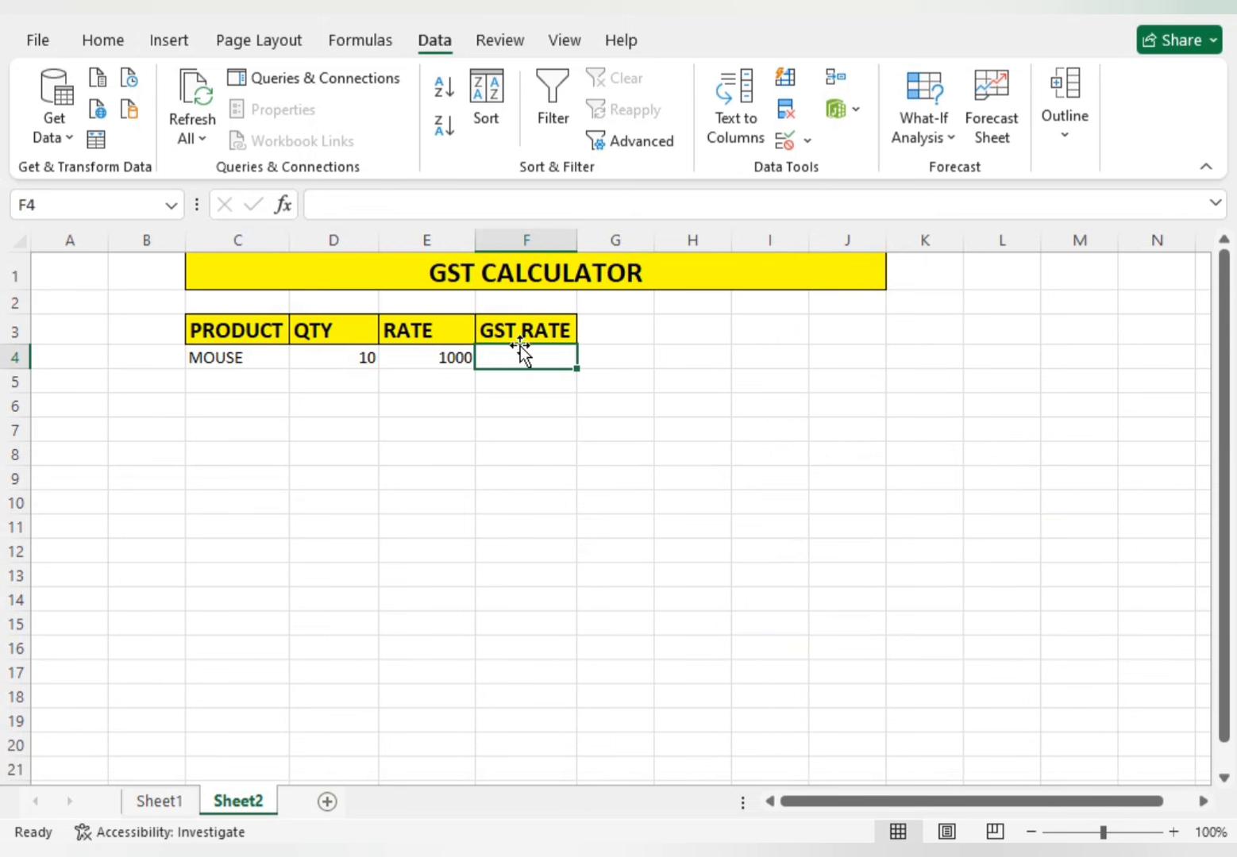
left_click(786, 151)
left_click(771, 334)
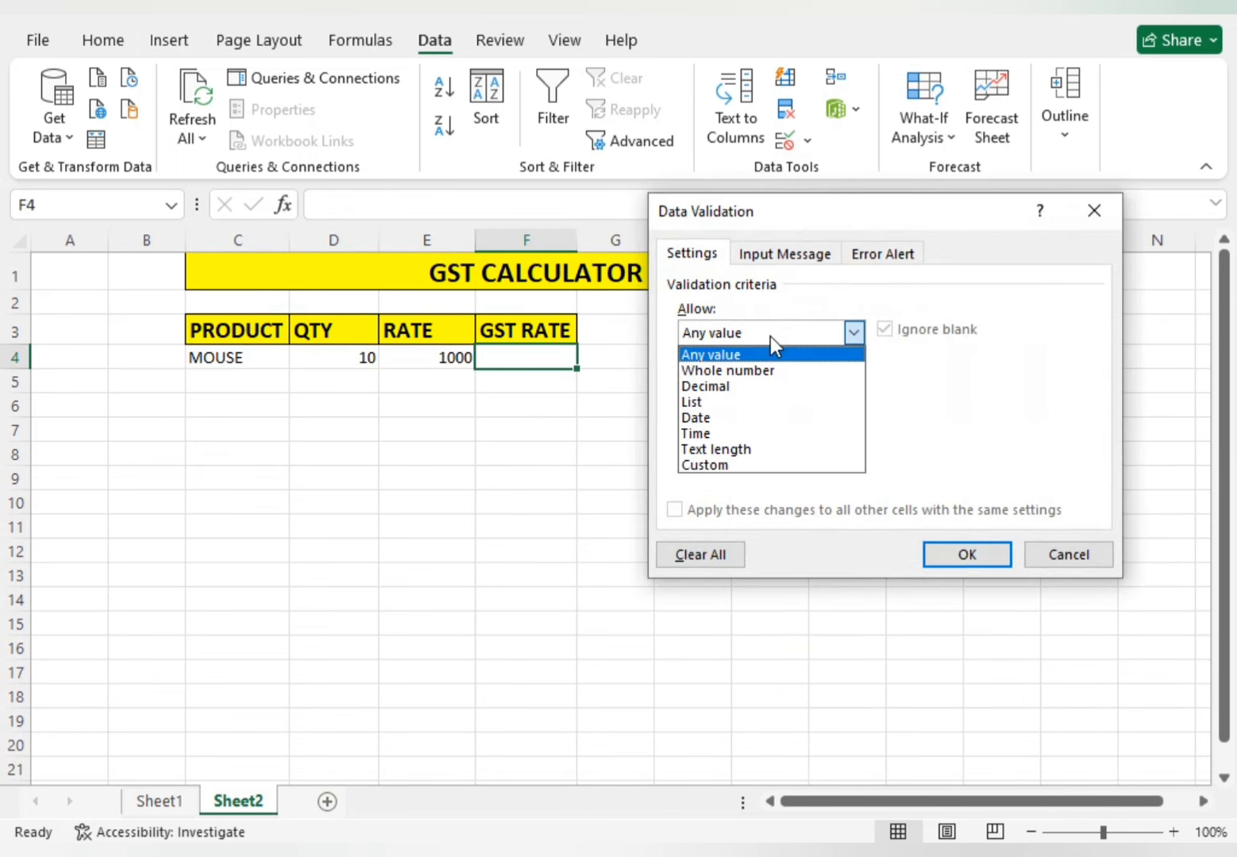
left_click(734, 400)
left_click(716, 429)
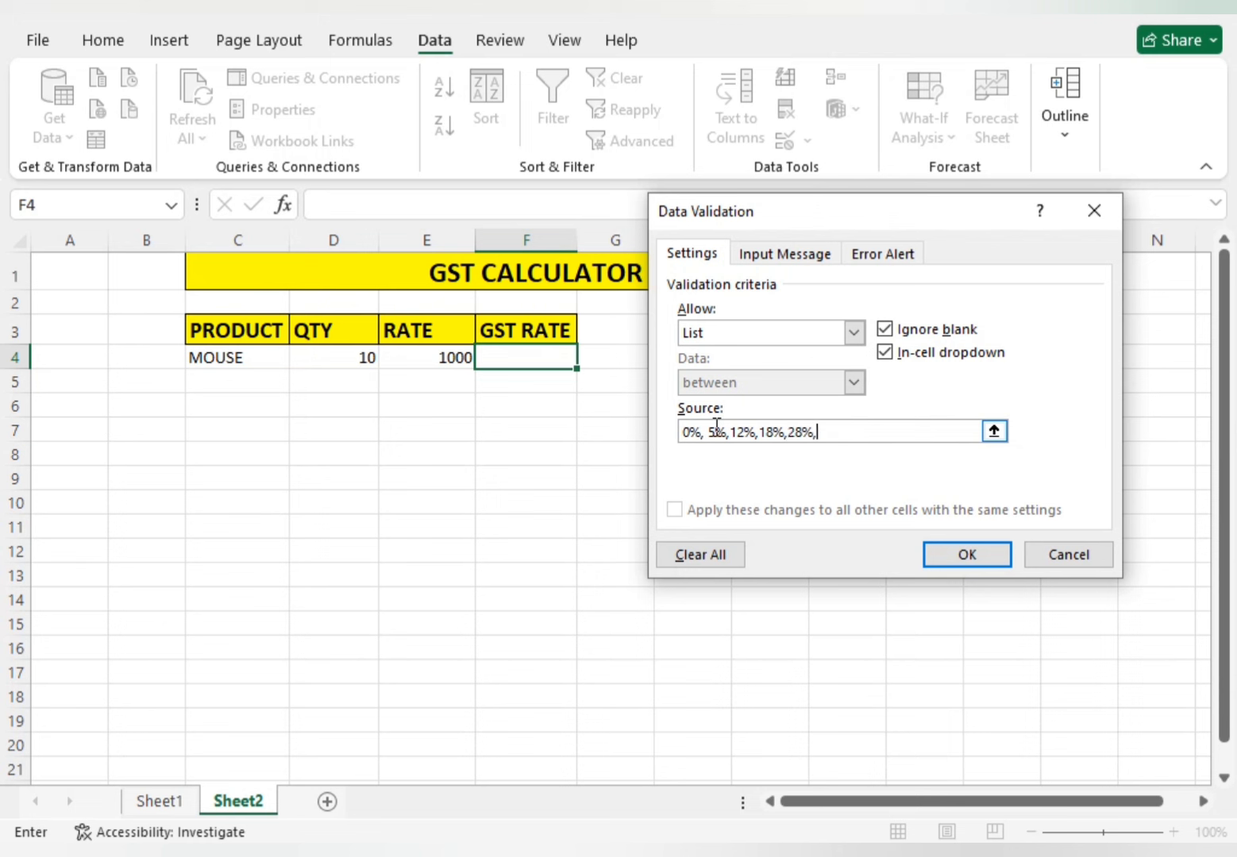
left_click(964, 556)
Step: Choose 5% as the GST rate in F4 from its drop-down list
left_click(590, 359)
left_click(540, 390)
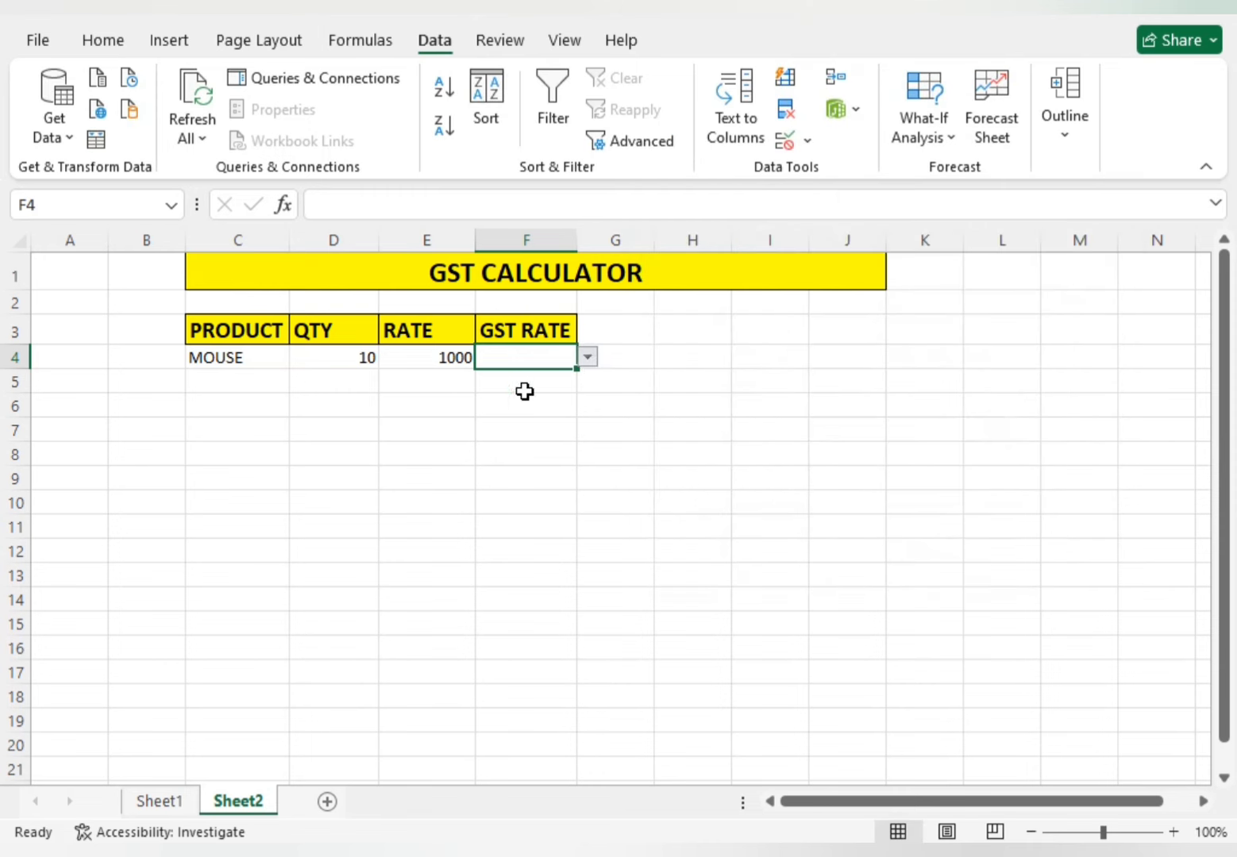
left_click(530, 407)
Step: Merge and center cells C6:D6, and give the merged cell borders and an orange fill
left_click_drag(265, 405, 345, 403)
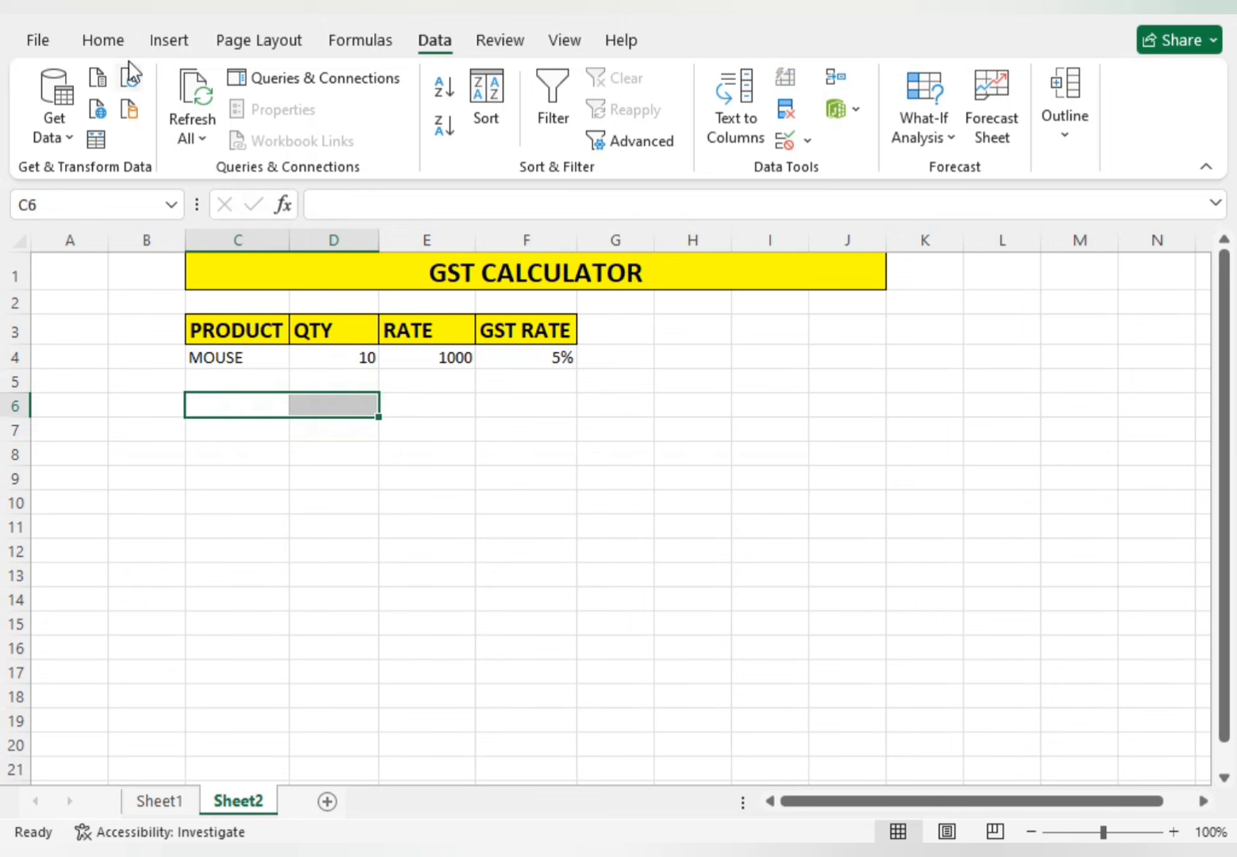
left_click(102, 43)
left_click(448, 111)
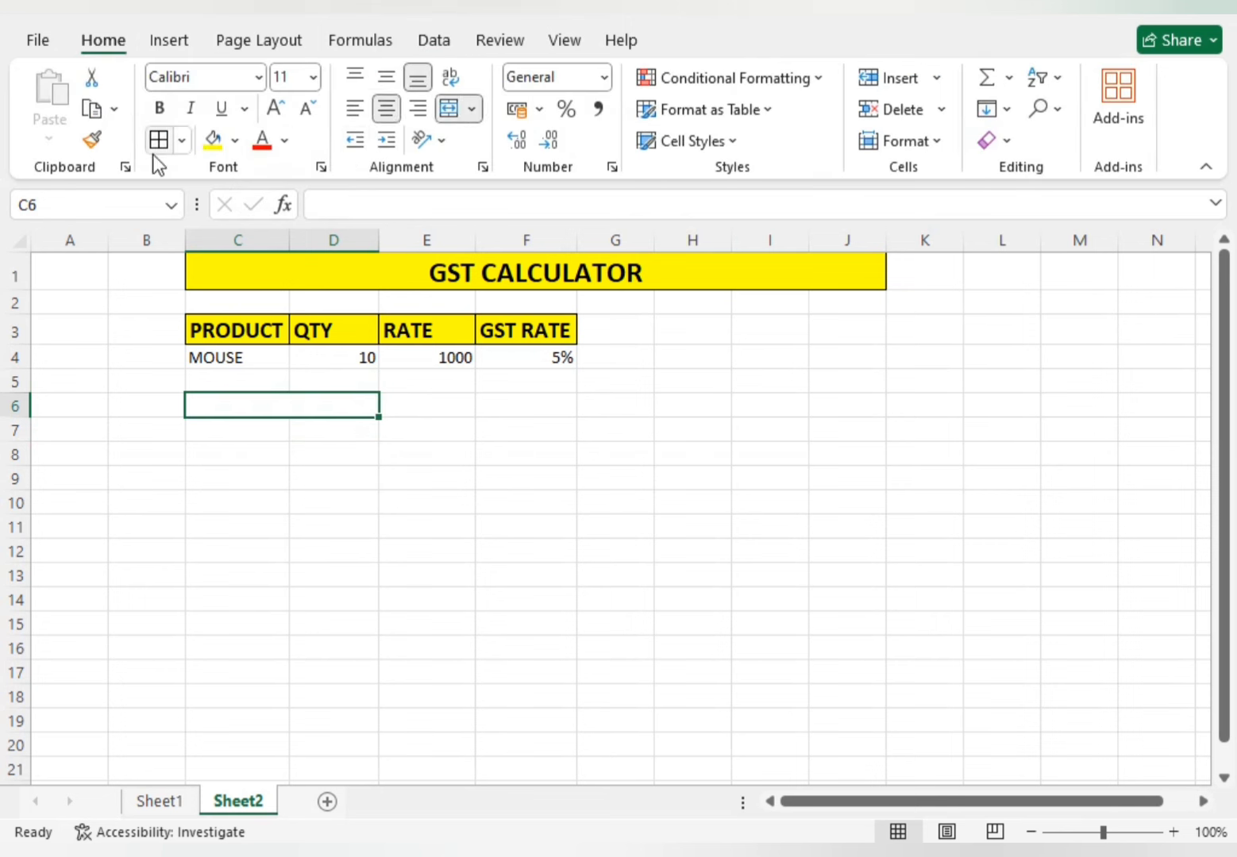
left_click(215, 143)
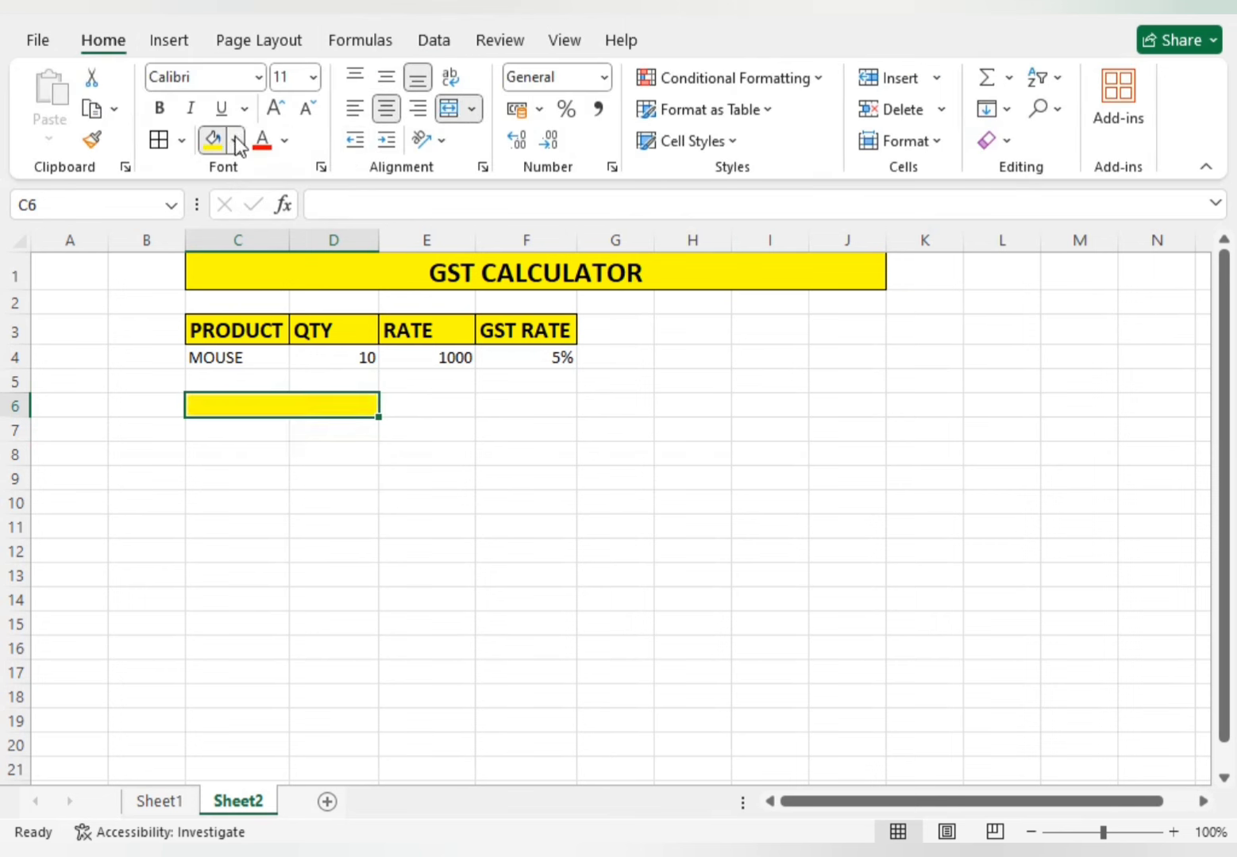
left_click(235, 141)
left_click(259, 365)
left_click(242, 478)
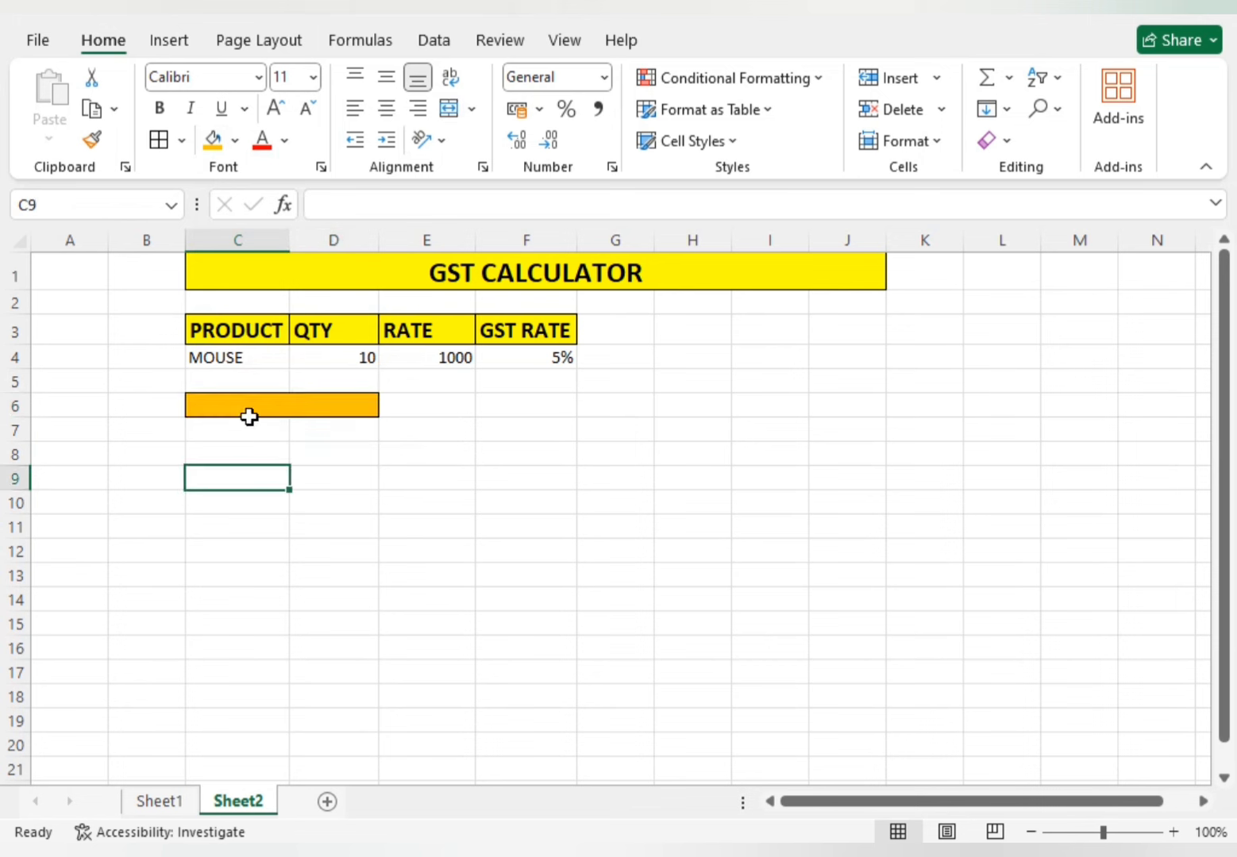
Step: Enter the label TOTAL AMOUNT in the merged orange cell C6
left_click(264, 403)
type("TOT")
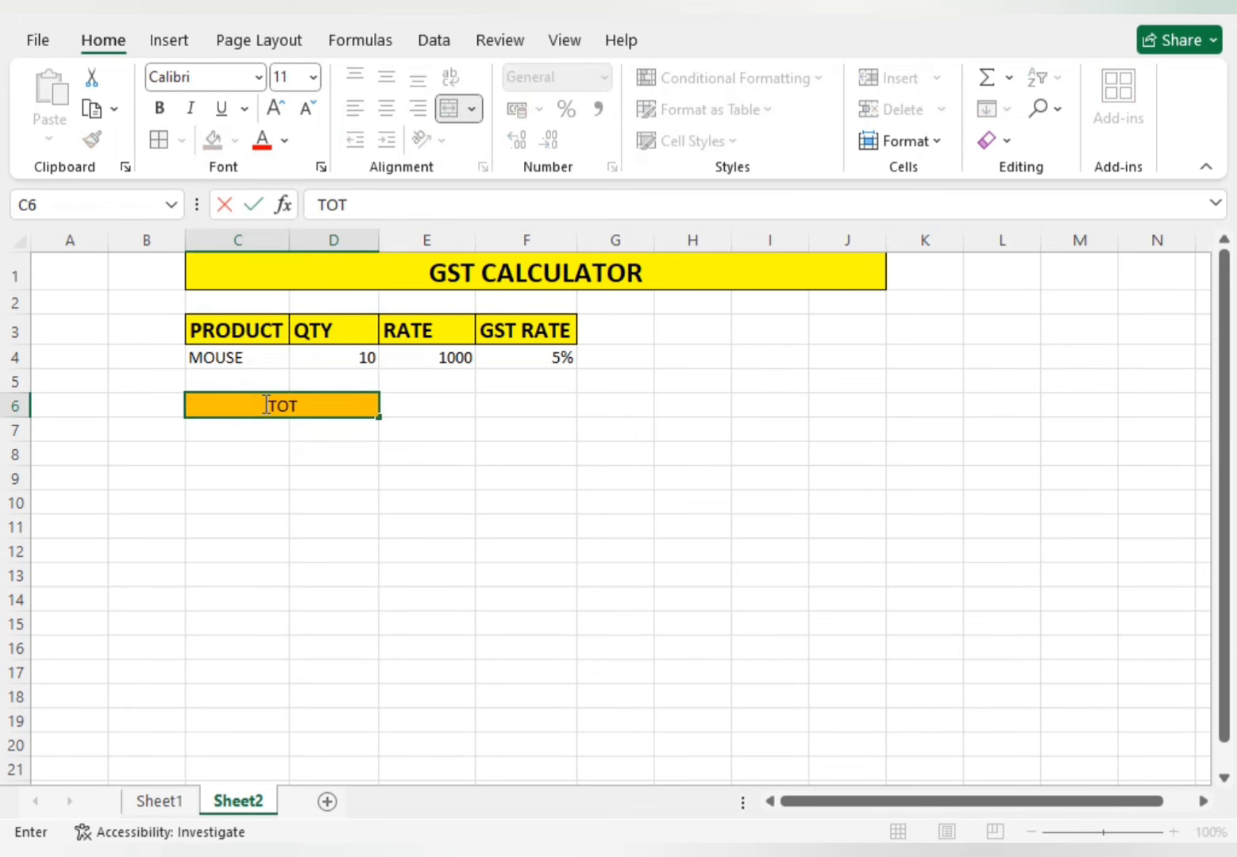
type("AL AMOUNT")
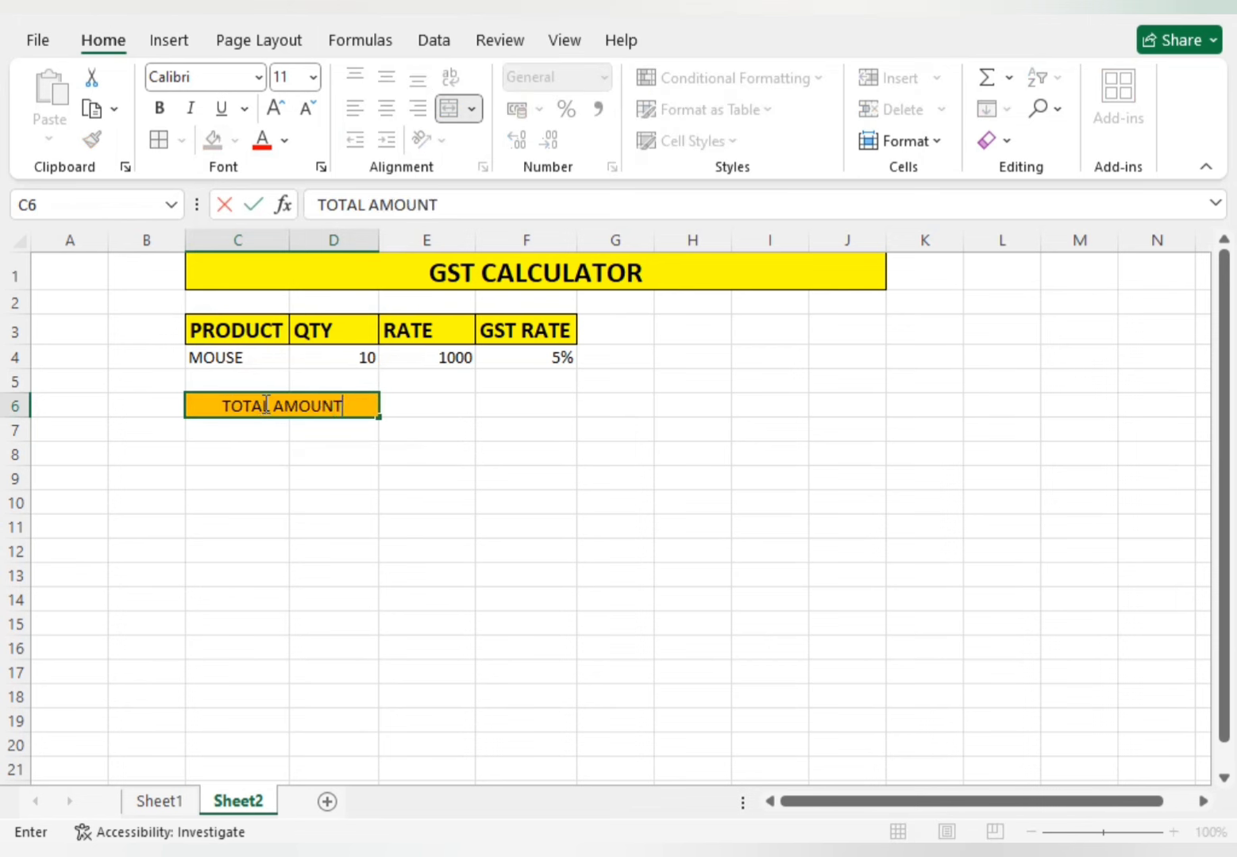
left_click(364, 493)
left_click(347, 402)
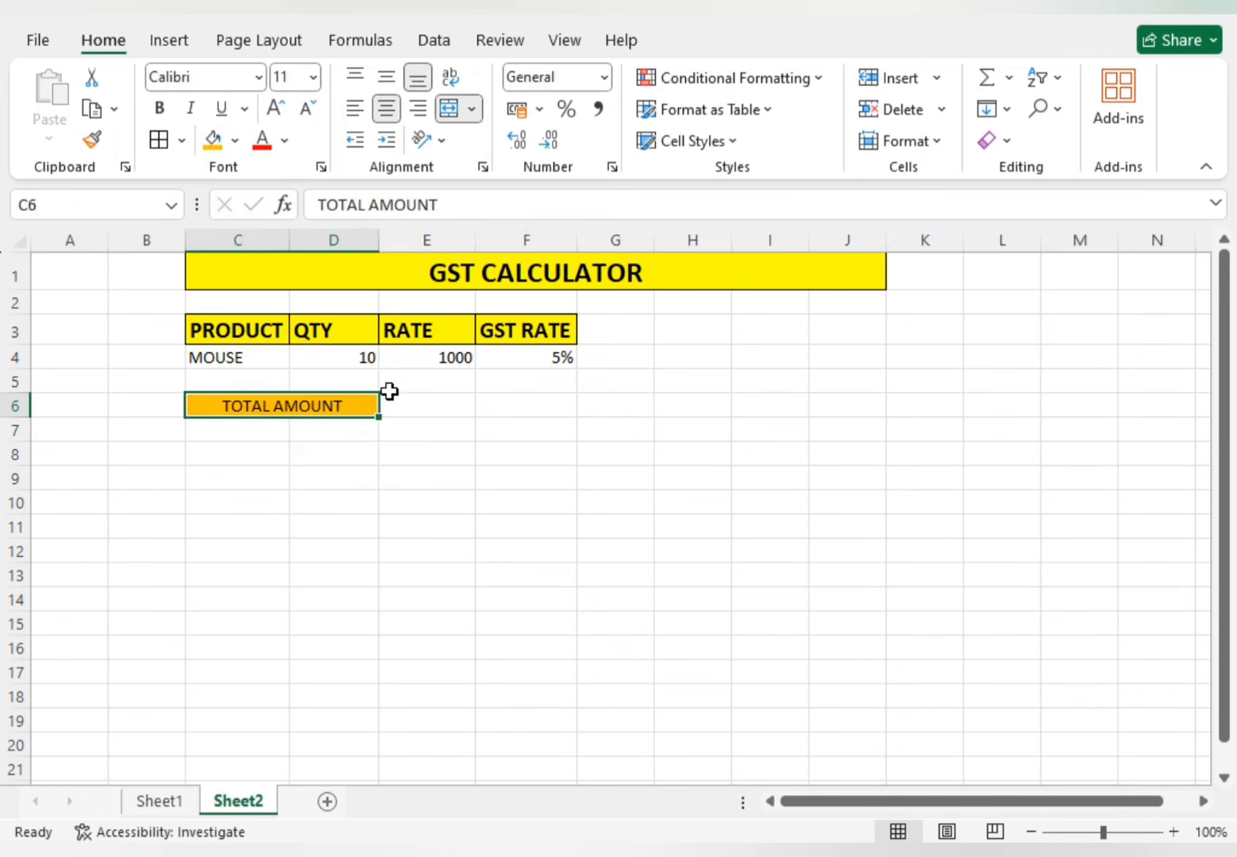
Step: Merge and center cells E6:F6, and give the merged cell borders and an orange fill
left_click(413, 406)
left_click(385, 500)
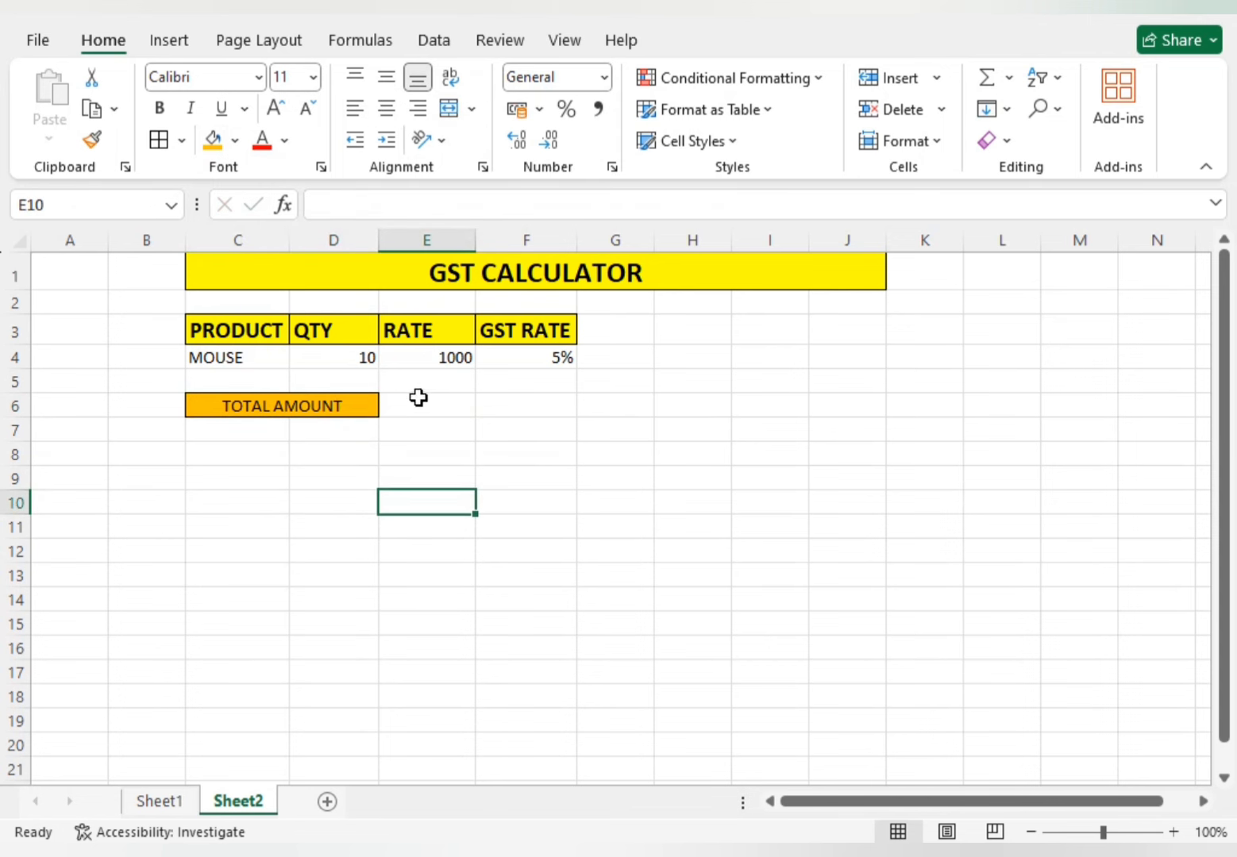
left_click_drag(420, 409, 586, 410)
left_click(409, 450)
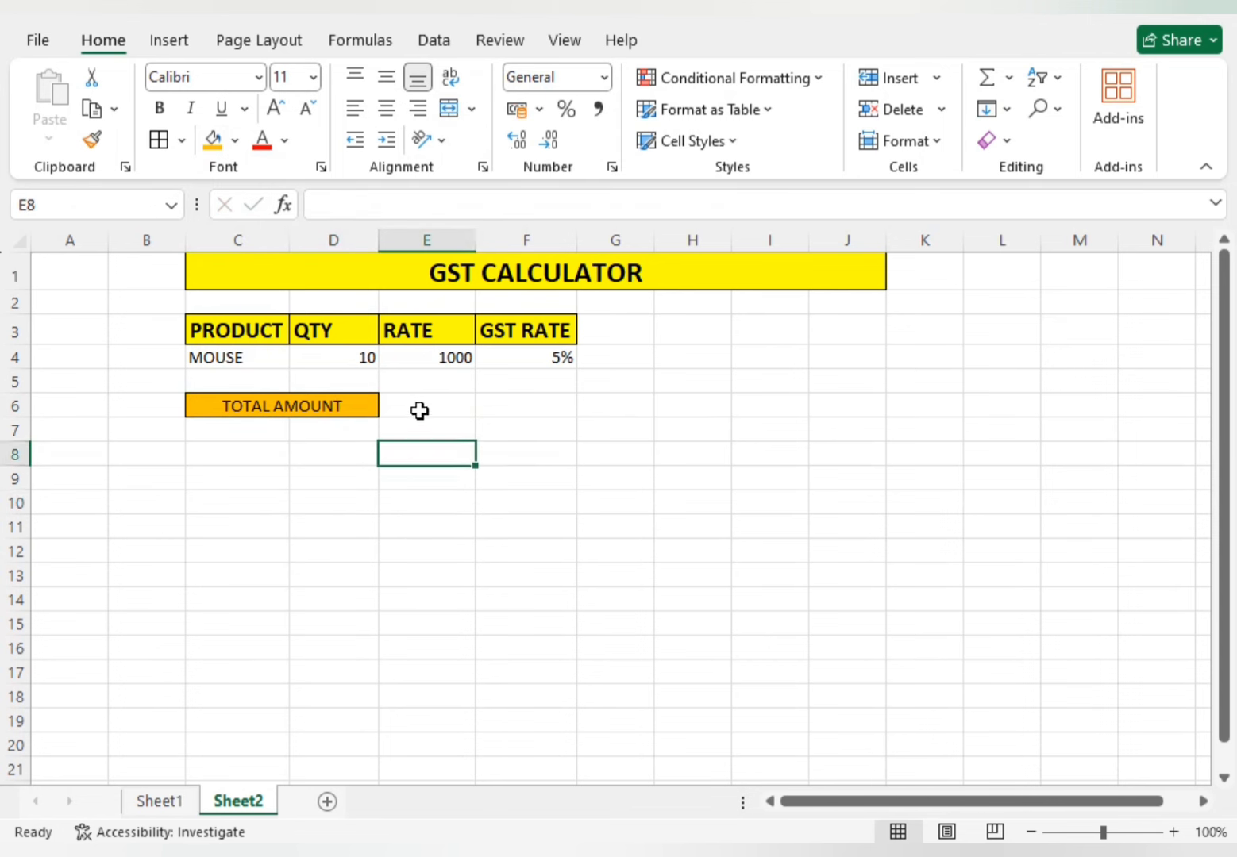
left_click_drag(420, 411, 519, 406)
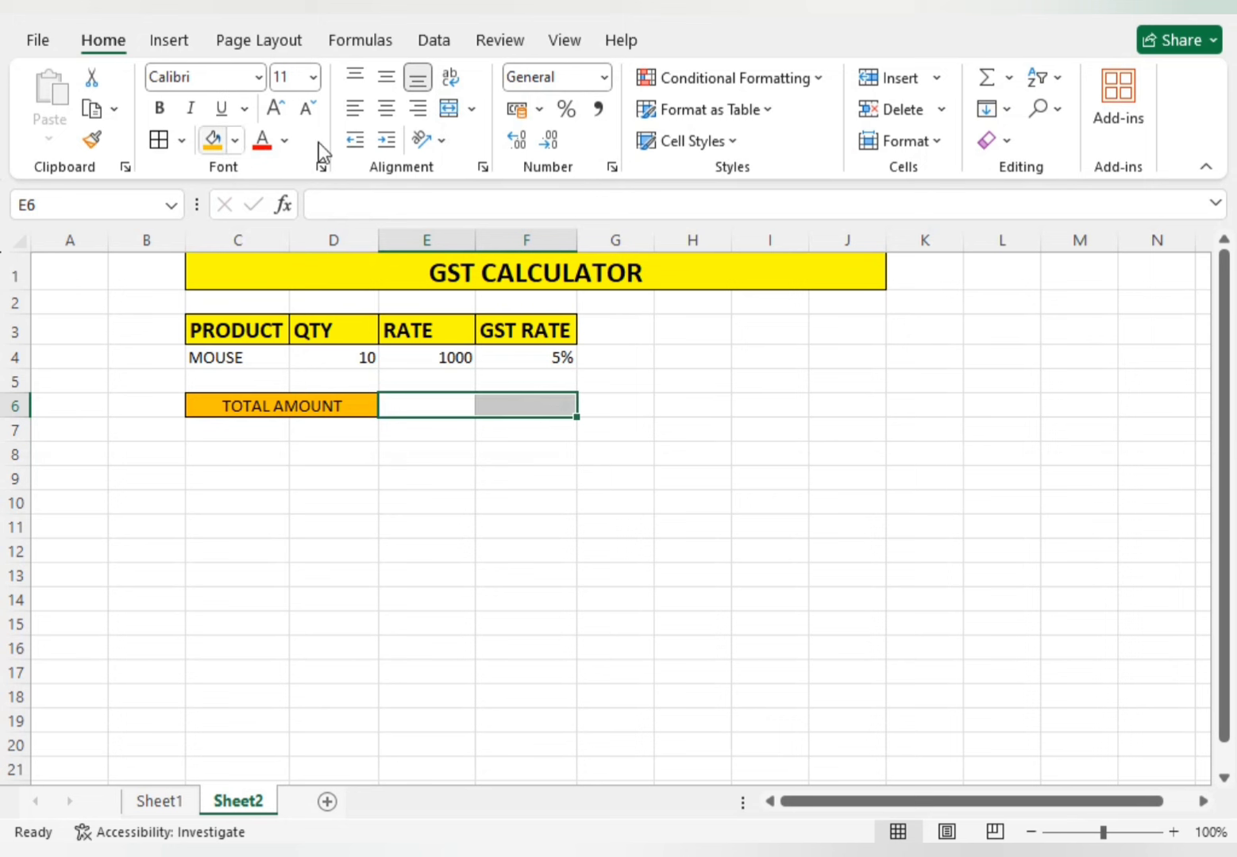
left_click(447, 108)
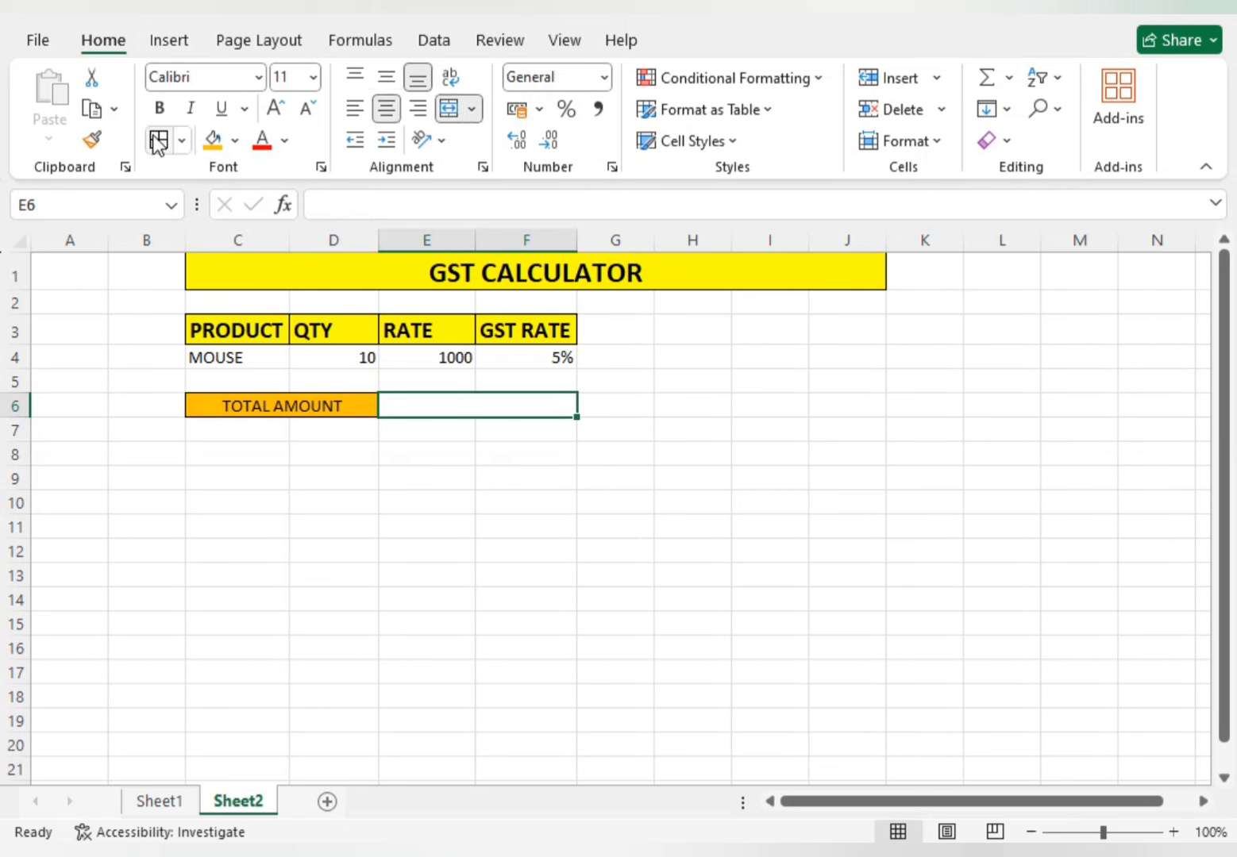
left_click(212, 140)
left_click(450, 451)
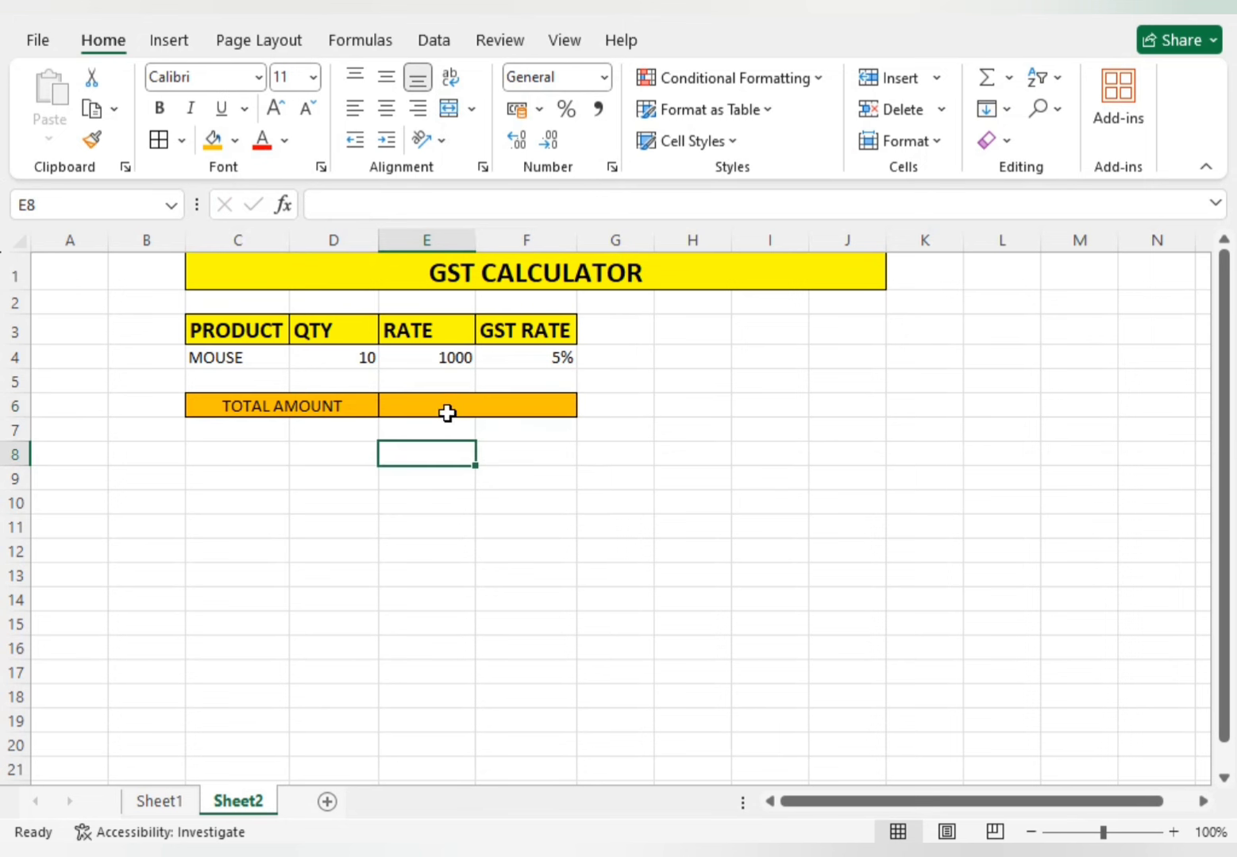
Step: Make the total amount row C6:F6 bold and increase its font size to 12
left_click(444, 409)
left_click(317, 407)
left_click(419, 407, "shift")
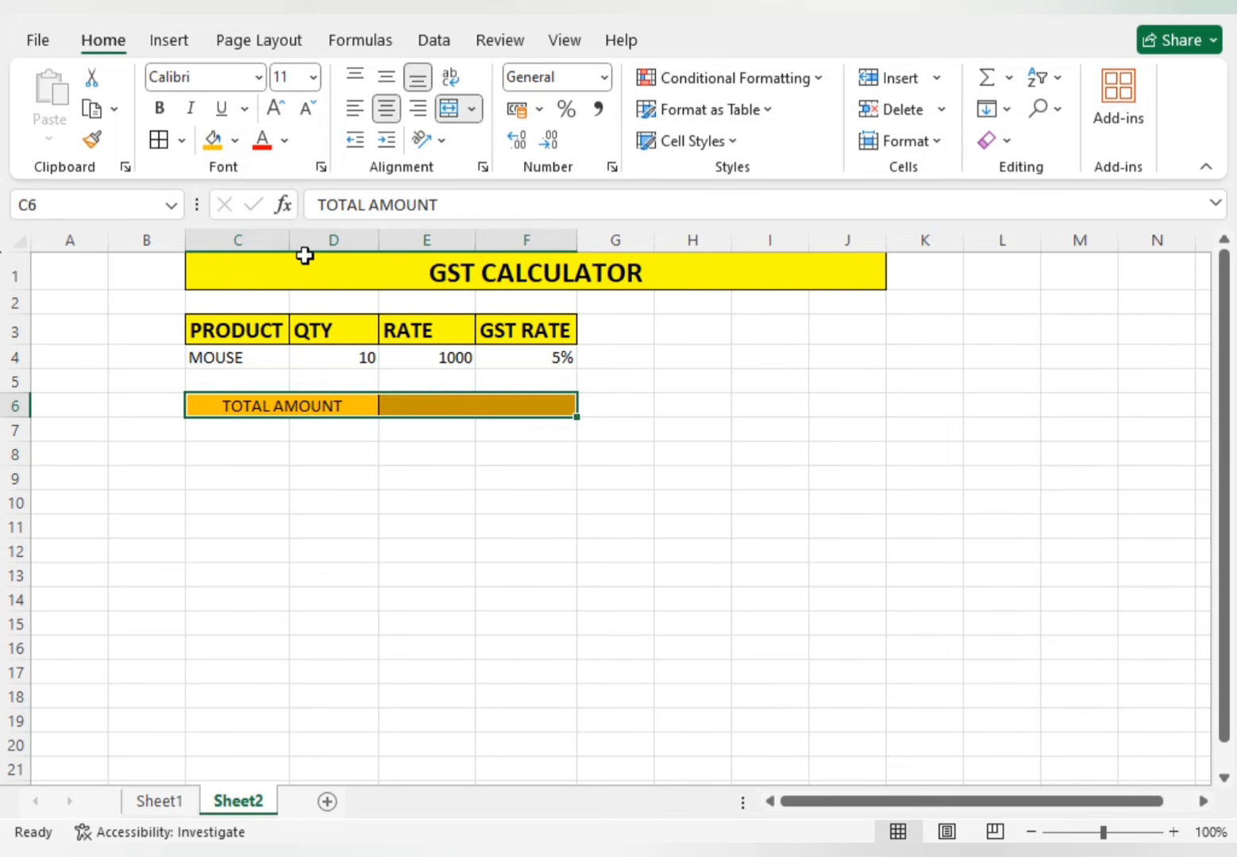
left_click(159, 108)
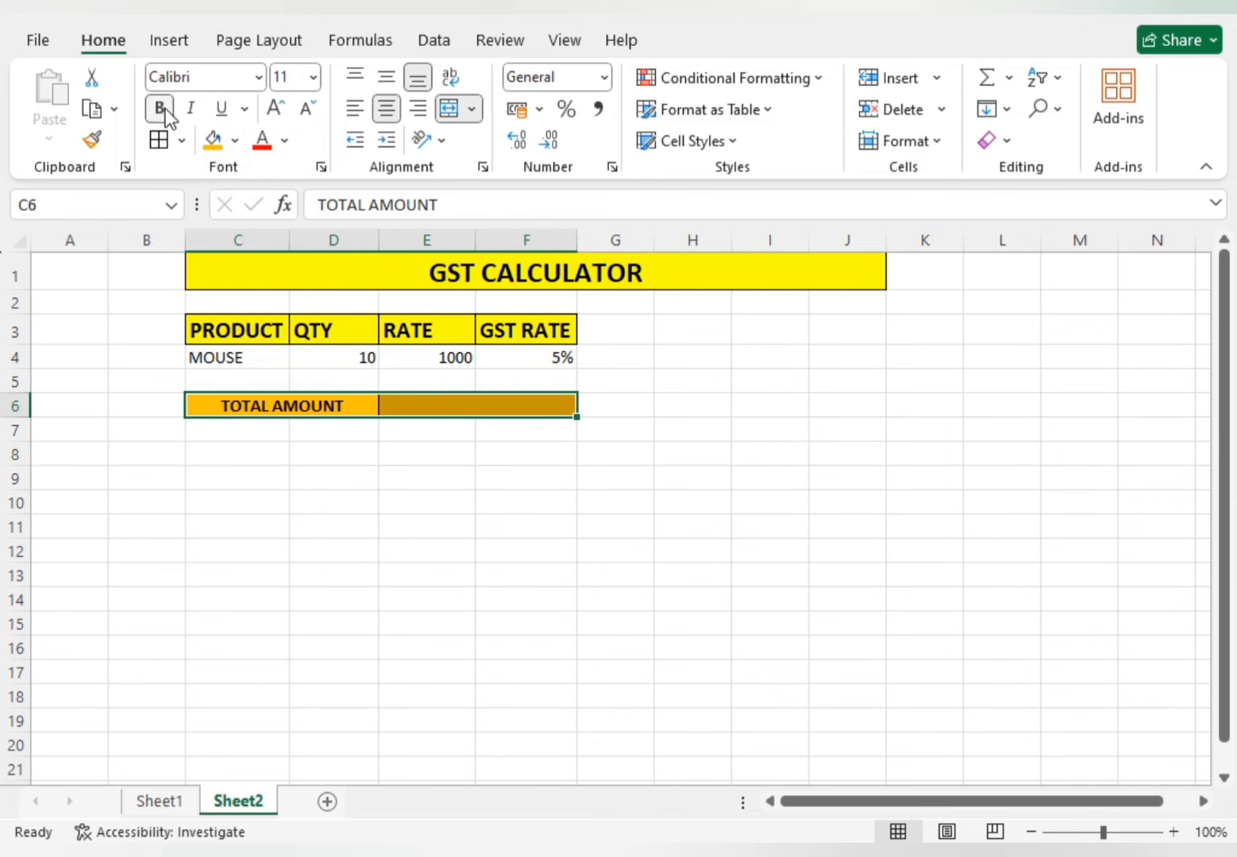
left_click(275, 108)
left_click(372, 472)
left_click(424, 407)
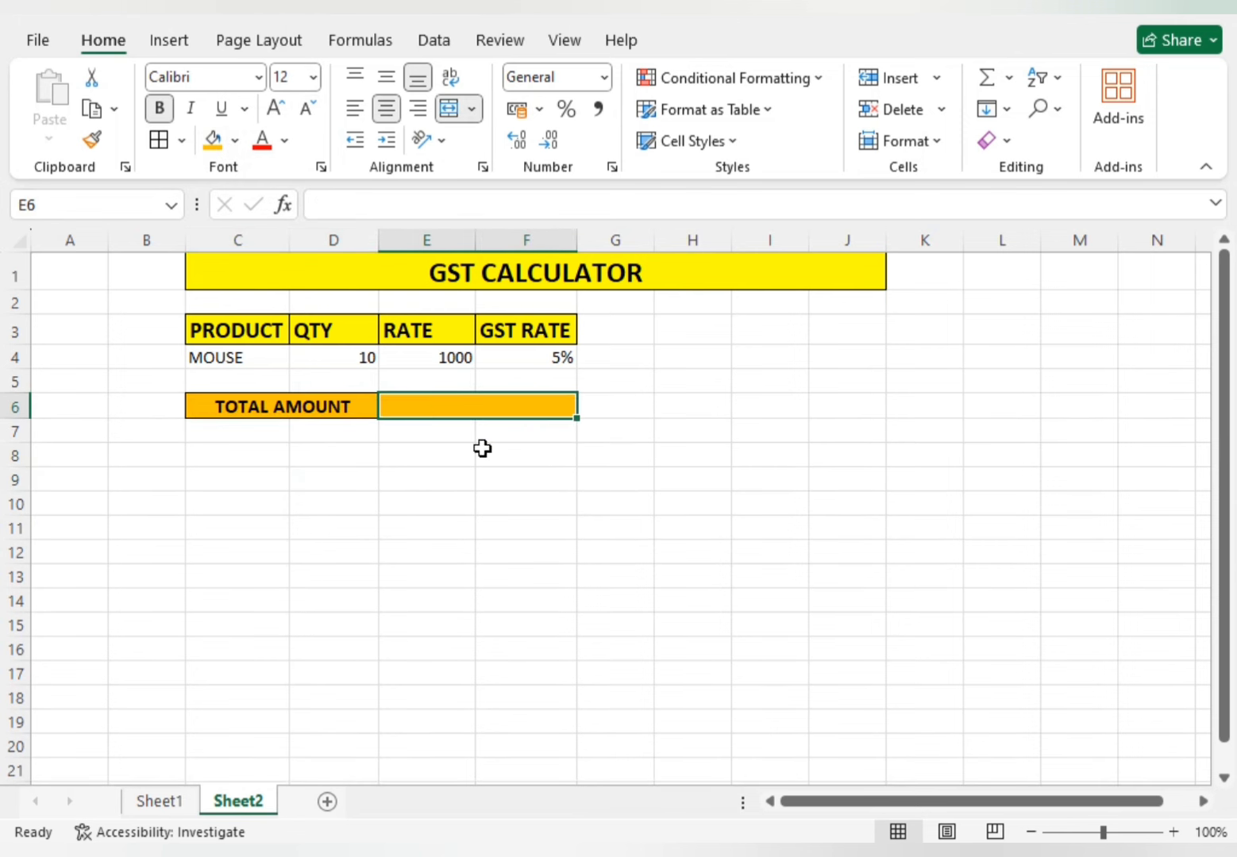
Step: Make the product entry row C4:F4 bold
left_click_drag(216, 357, 524, 353)
left_click(160, 107)
left_click(500, 524)
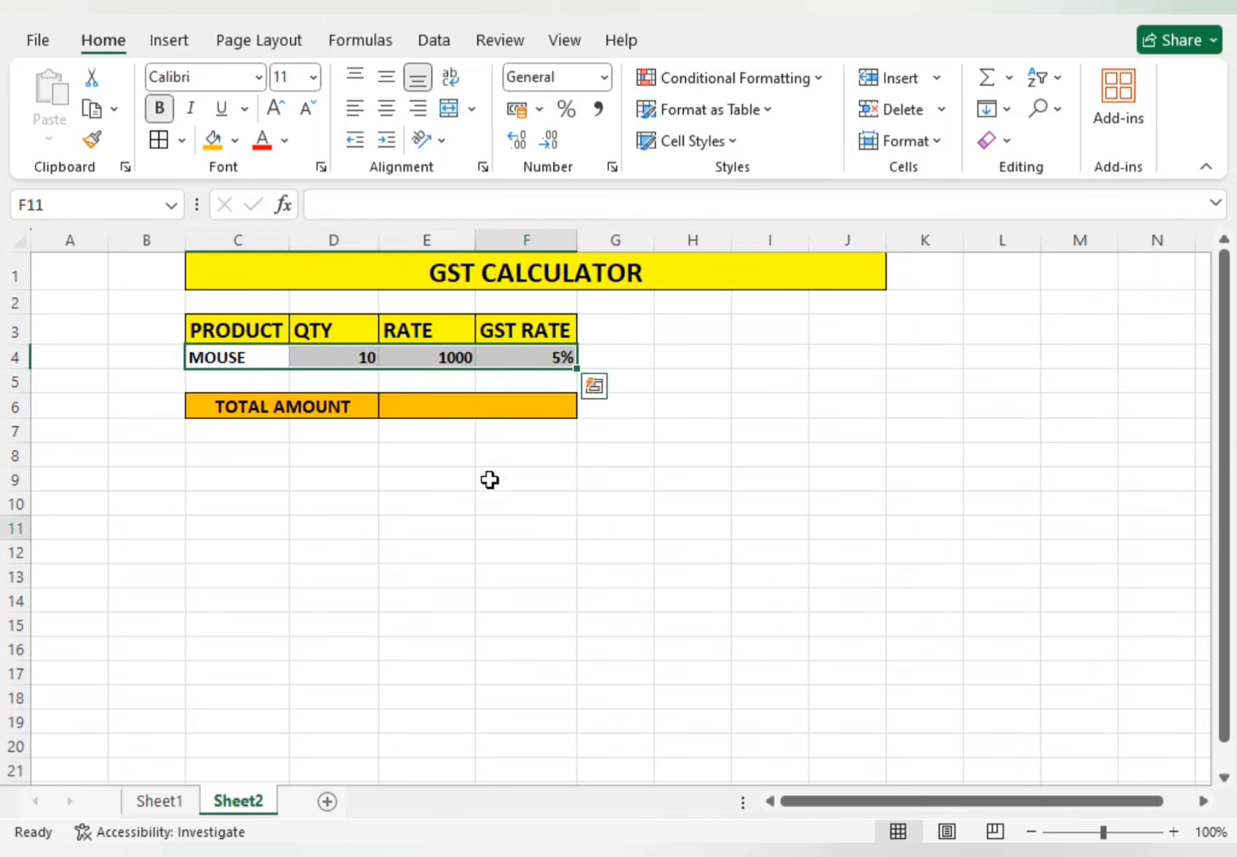
Step: Enter the formula =D4*E4+D4*E4*F4 in merged cell E6 to calculate the total amount including GST
left_click(446, 406)
type("=")
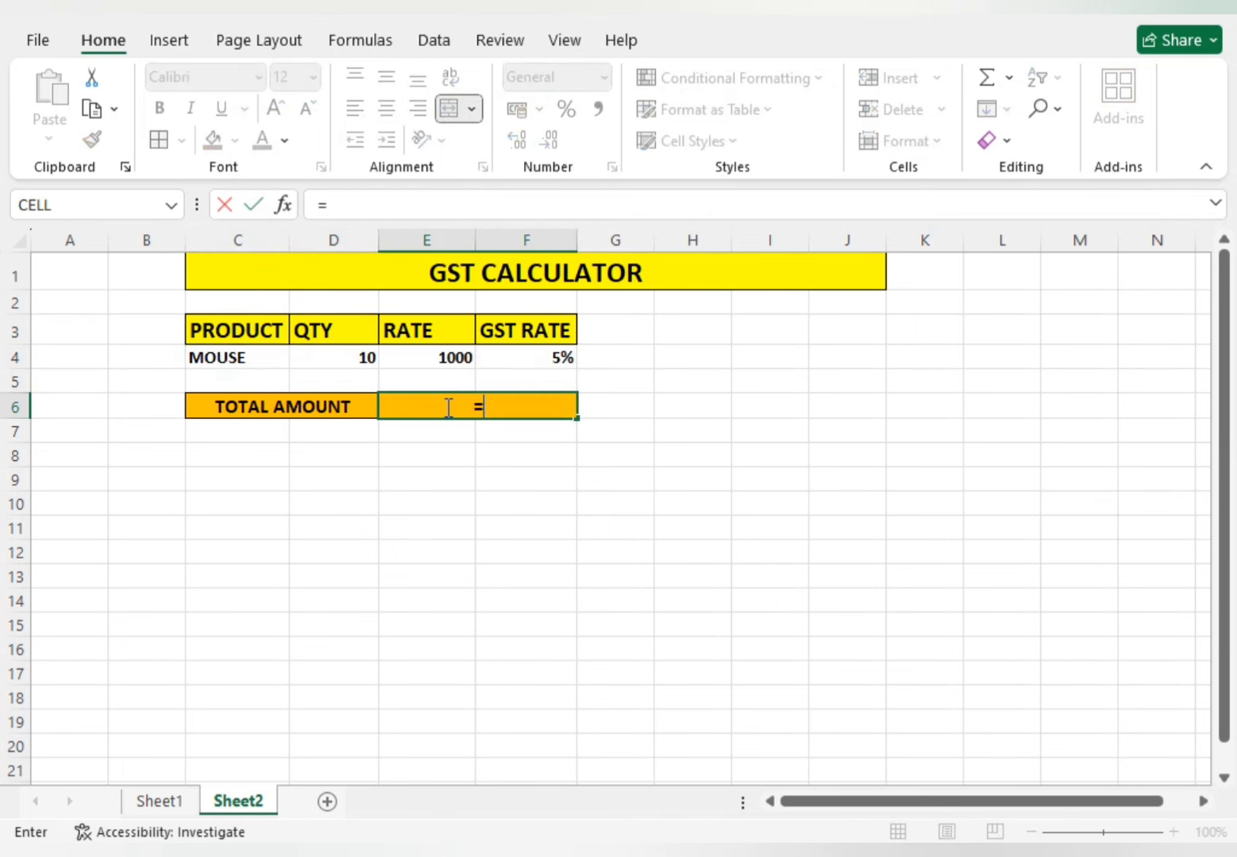
left_click(356, 357)
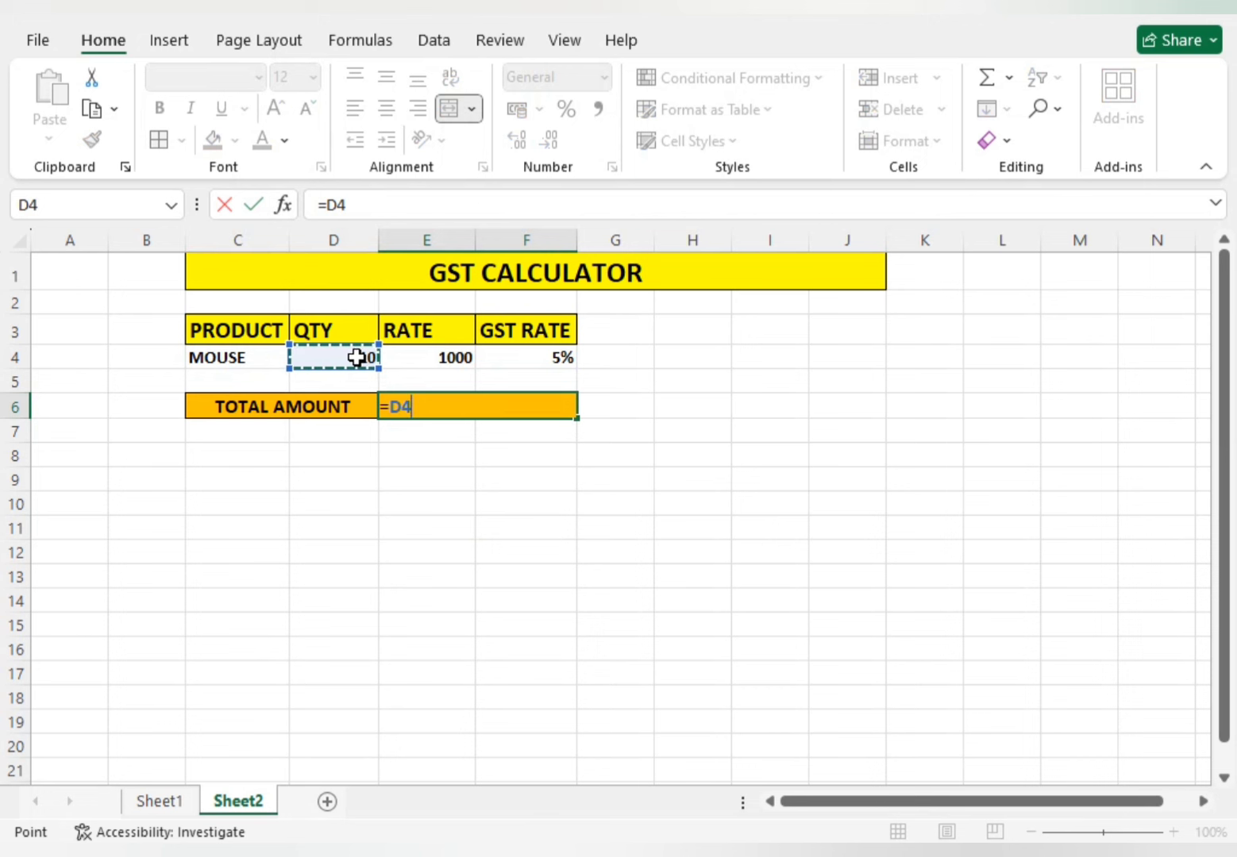
type("*")
left_click(445, 357)
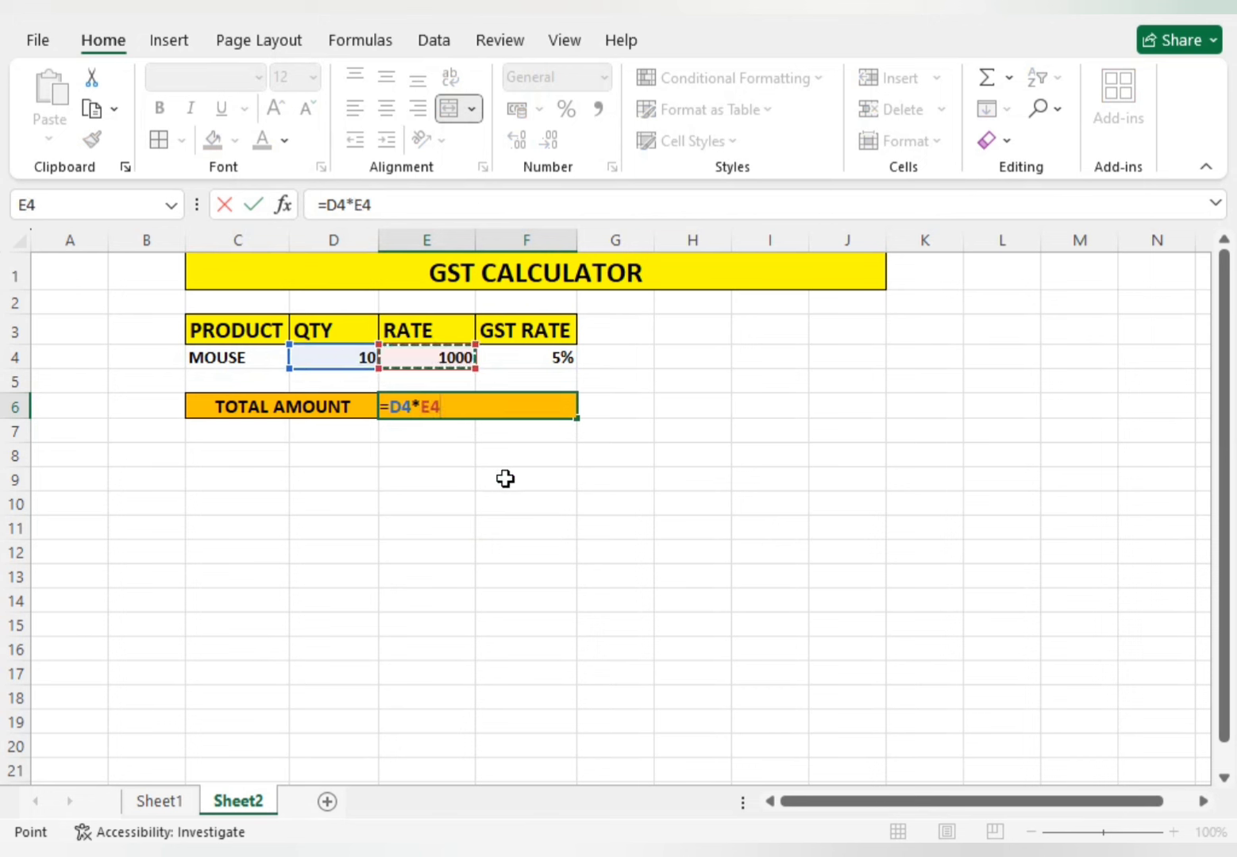
type("+")
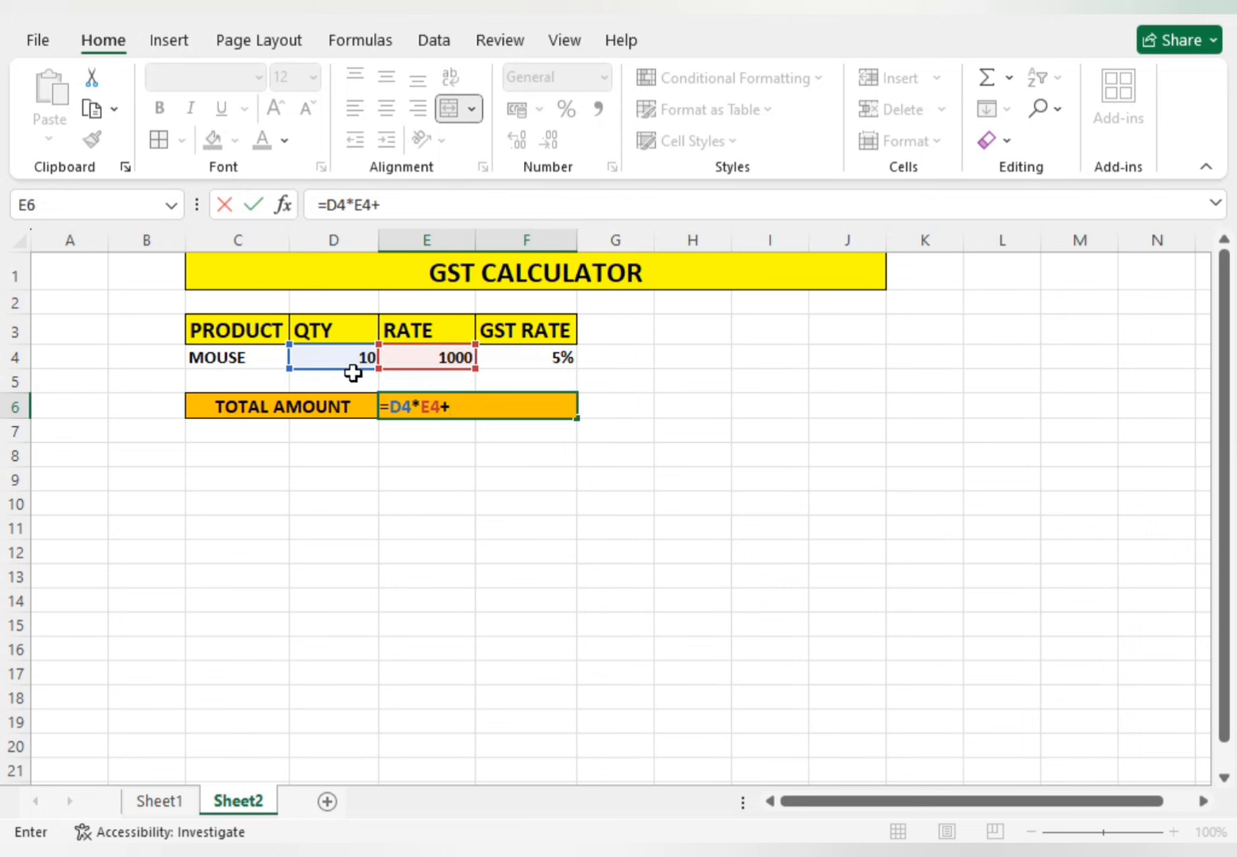
left_click(357, 355)
type("*")
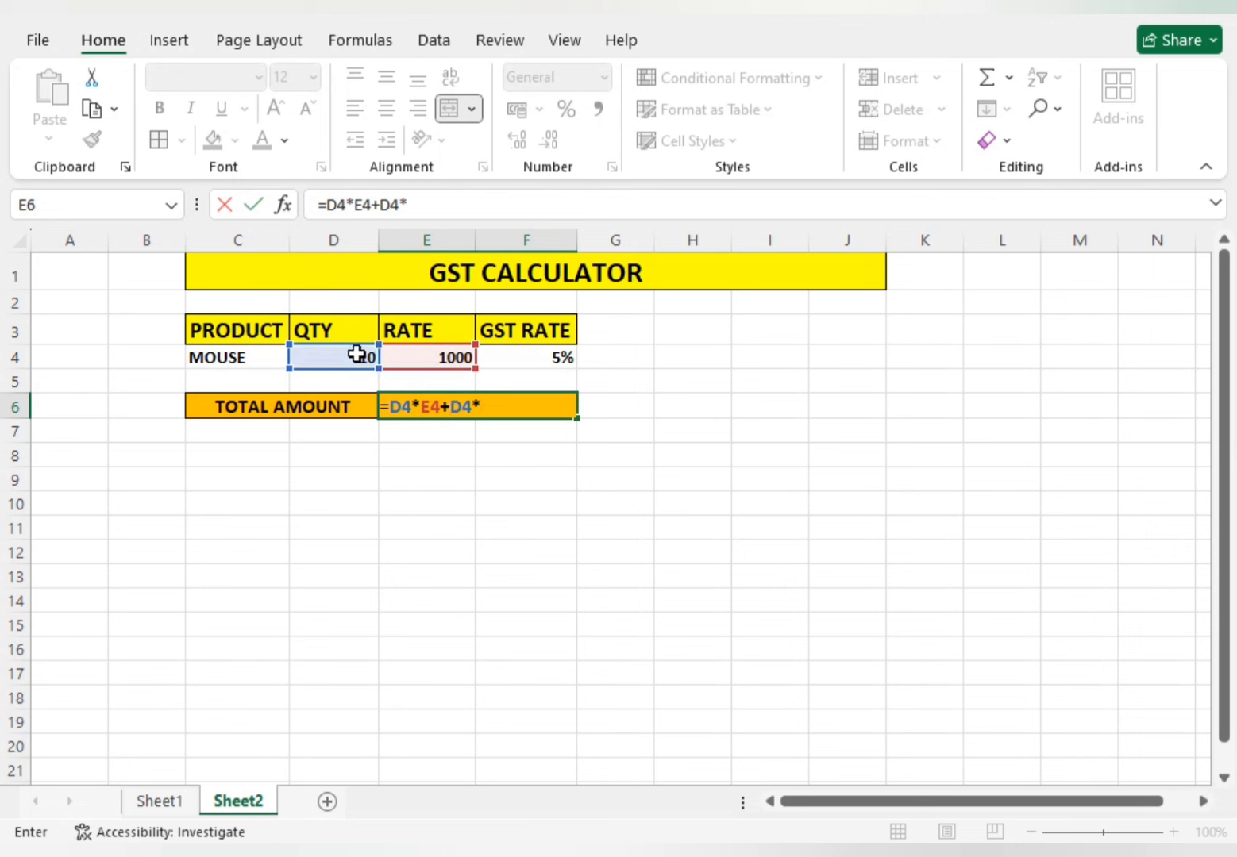
left_click(416, 356)
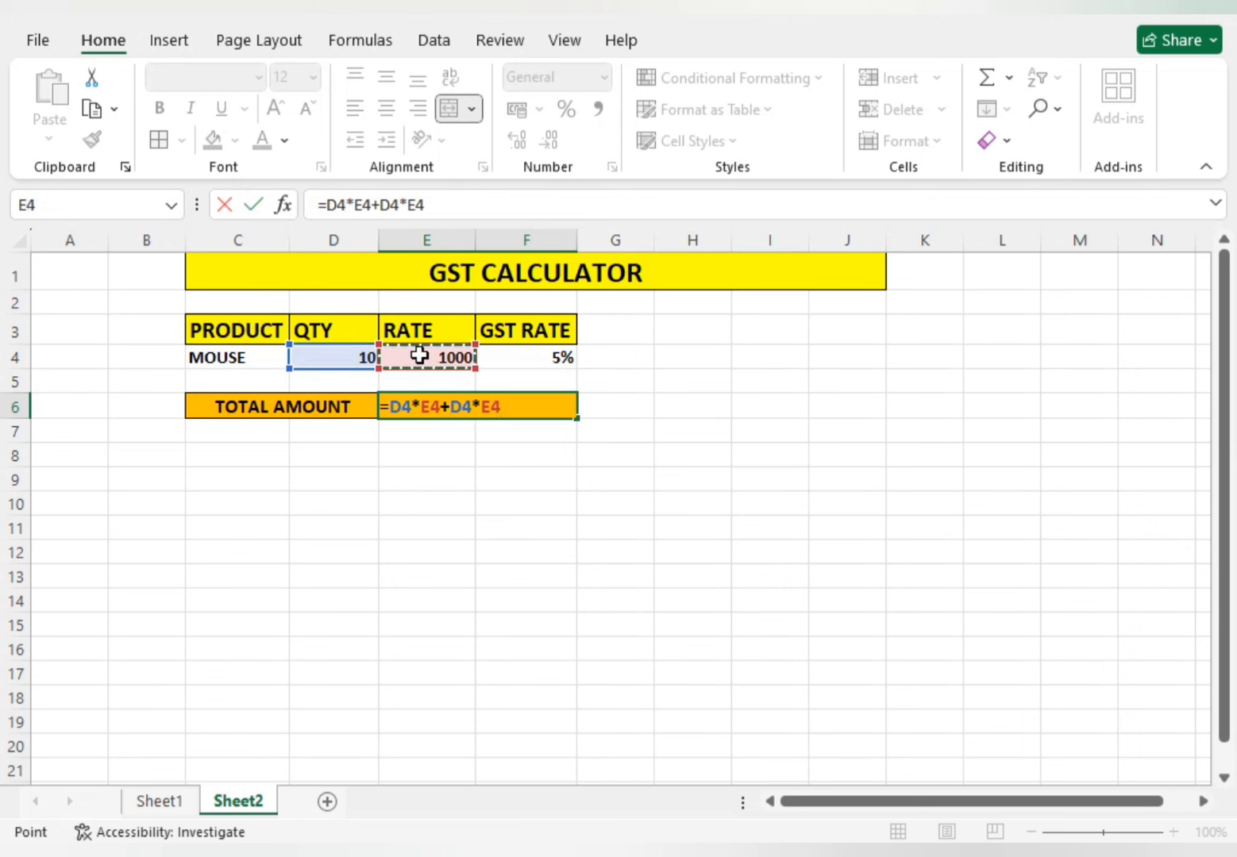
type("*")
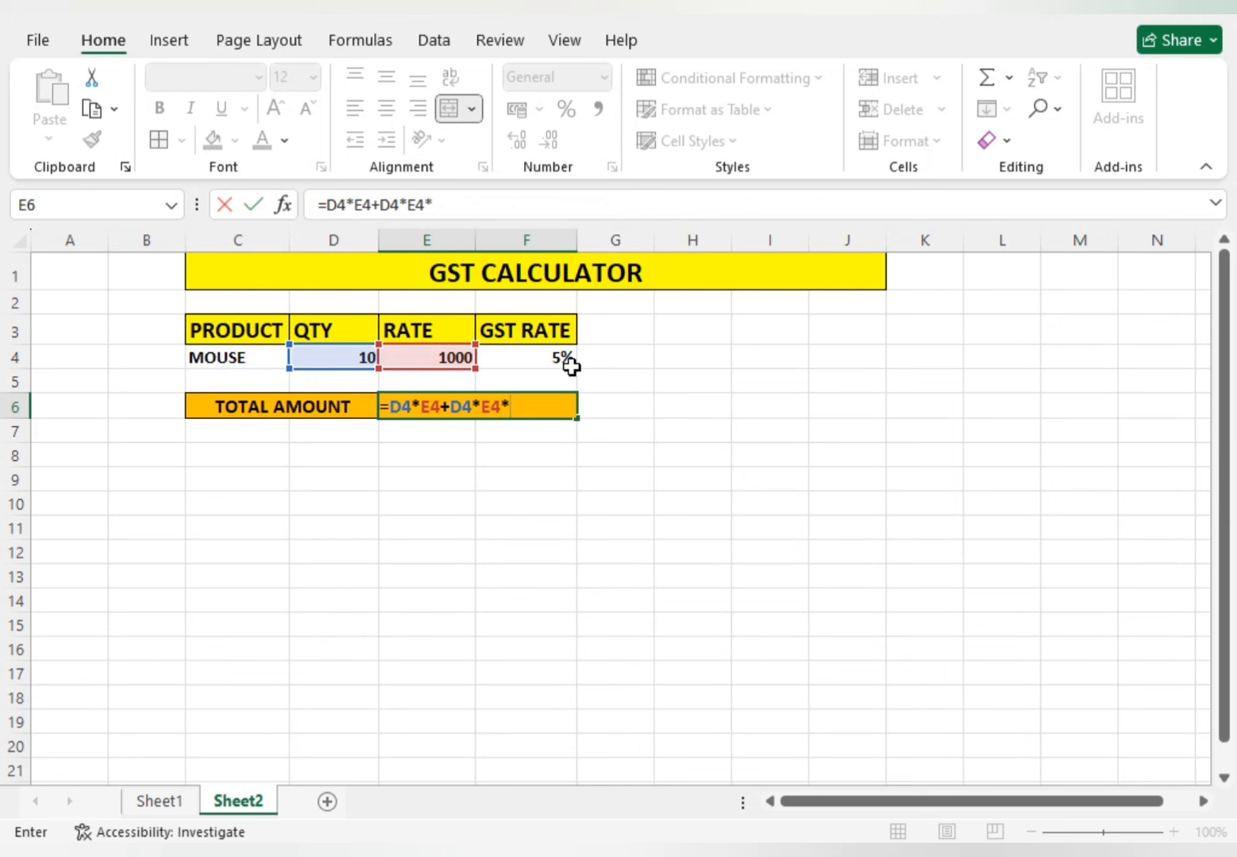
left_click(569, 362)
key("Return")
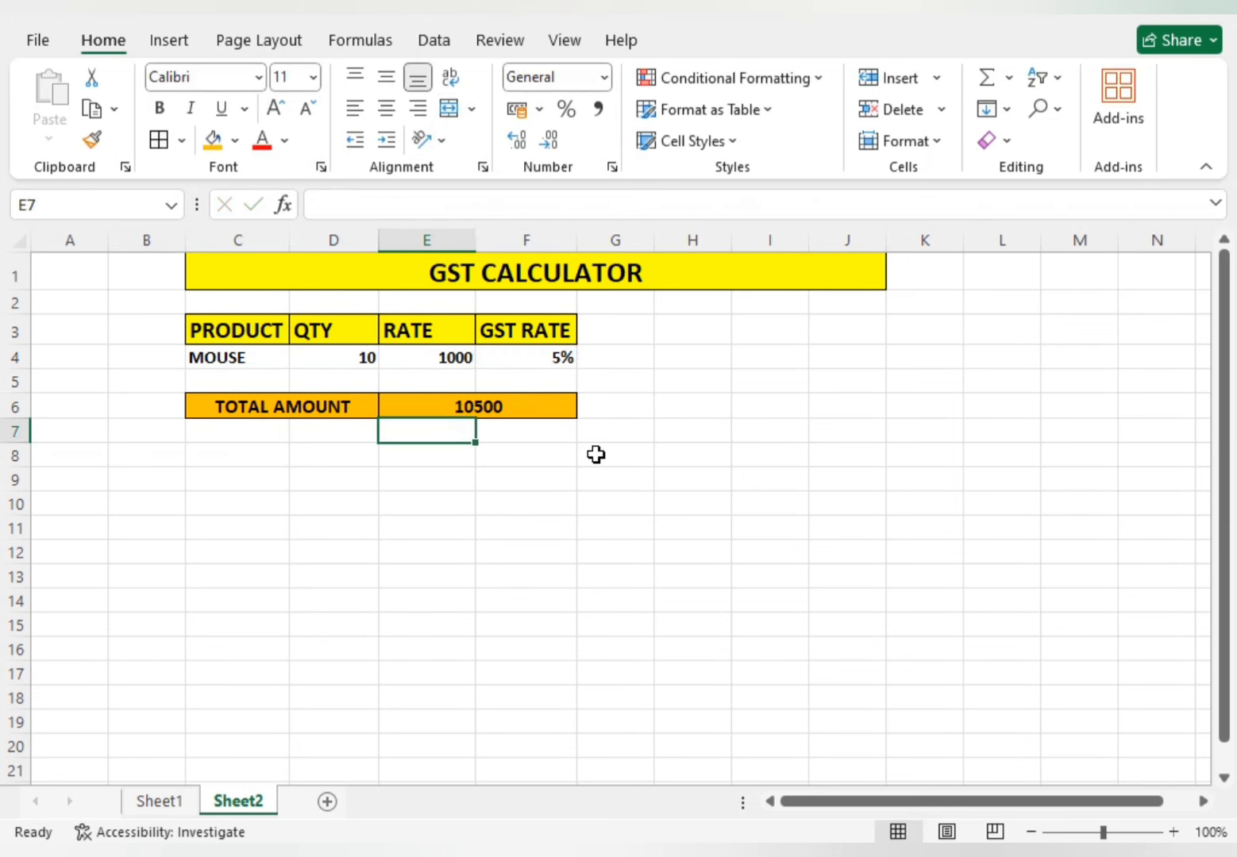
left_click(520, 457)
left_click(508, 417)
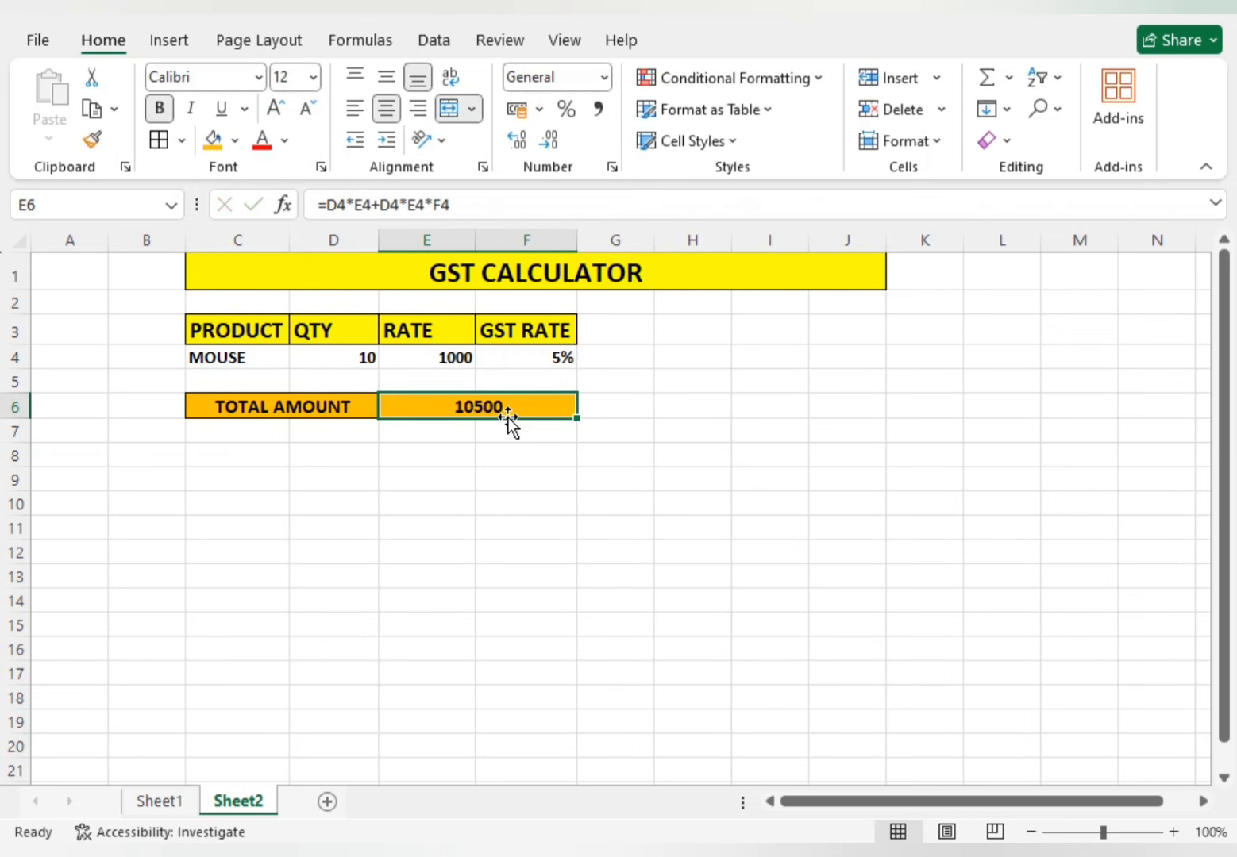
Step: Choose MONITOR as the product in C4 from its drop-down list
left_click(394, 522)
left_click(353, 359)
left_click(253, 354)
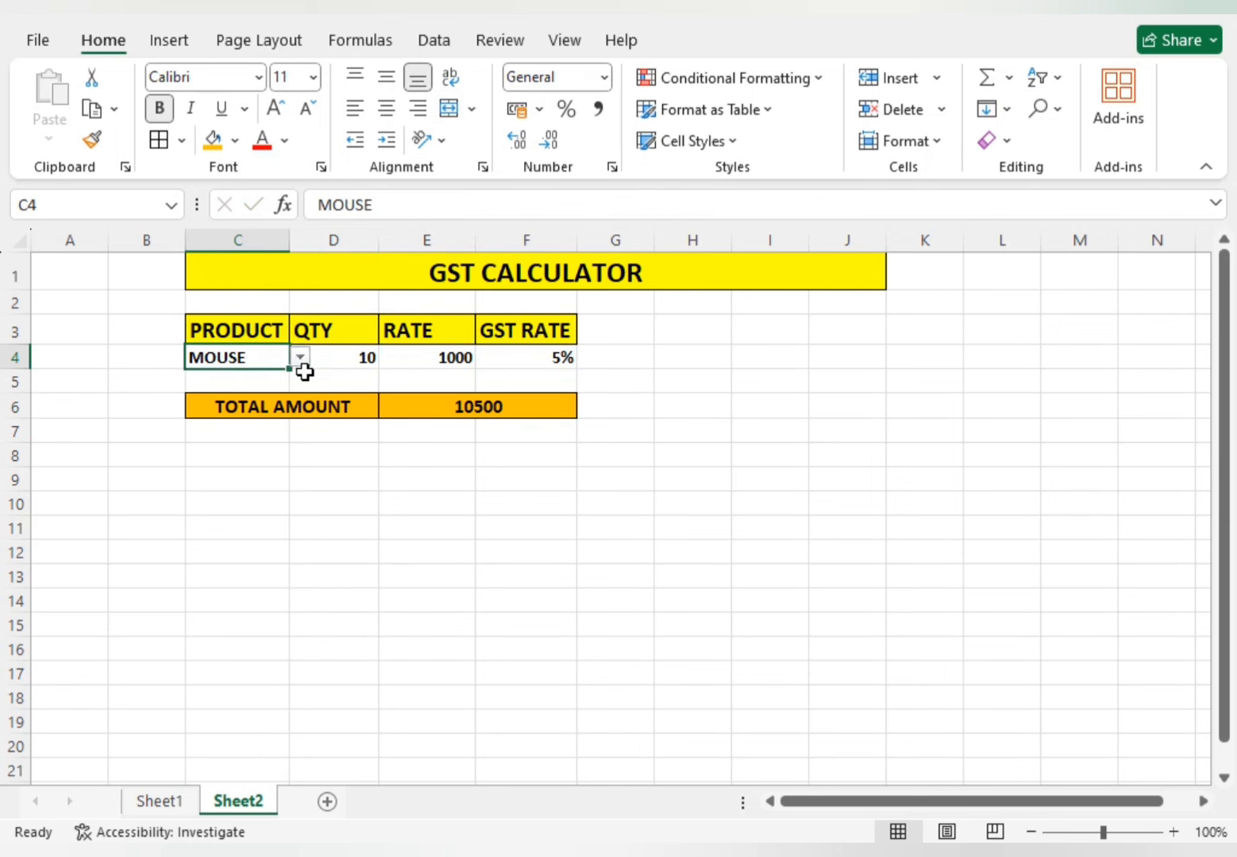
left_click(299, 358)
left_click(237, 409)
Step: Set the quantity in D4 to 2 and the rate in E4 to 650
left_click(365, 360)
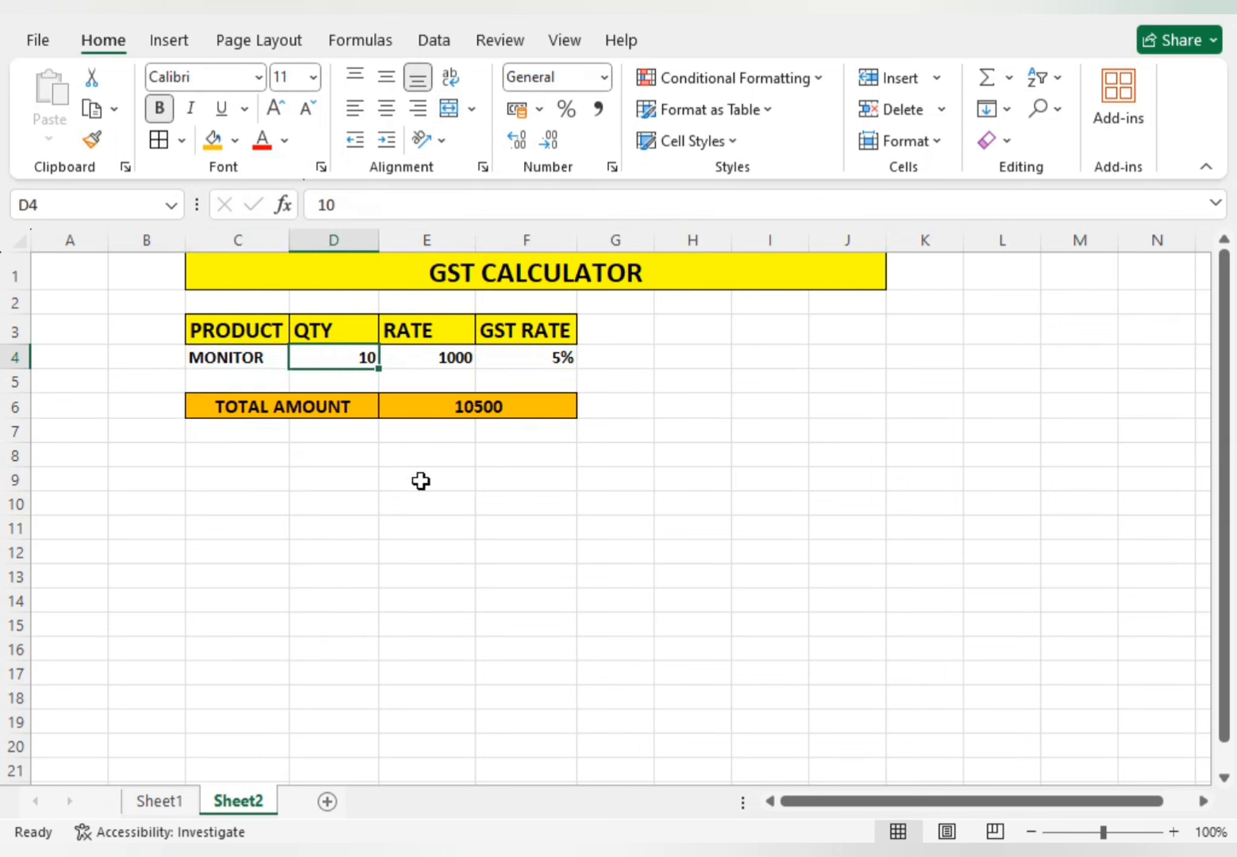
type("6")
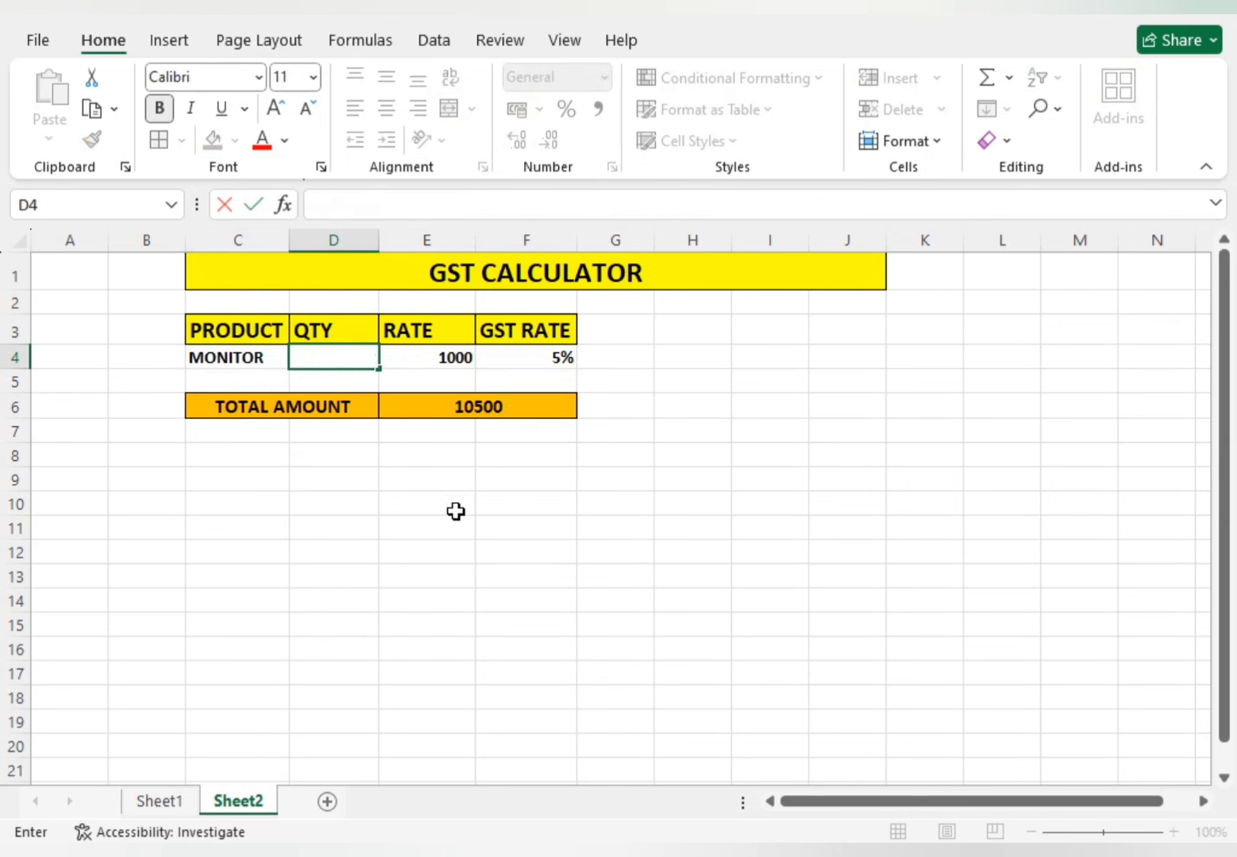
key("Tab")
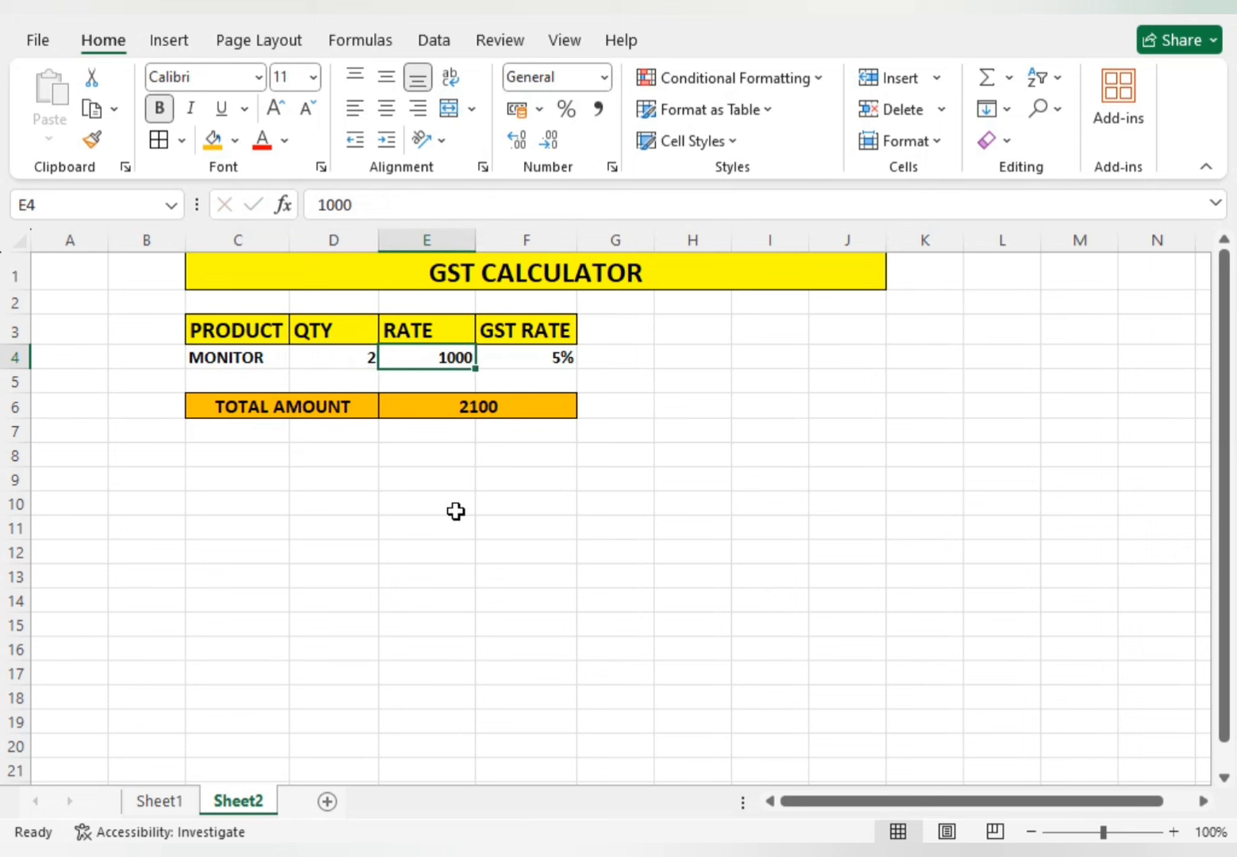
type("650")
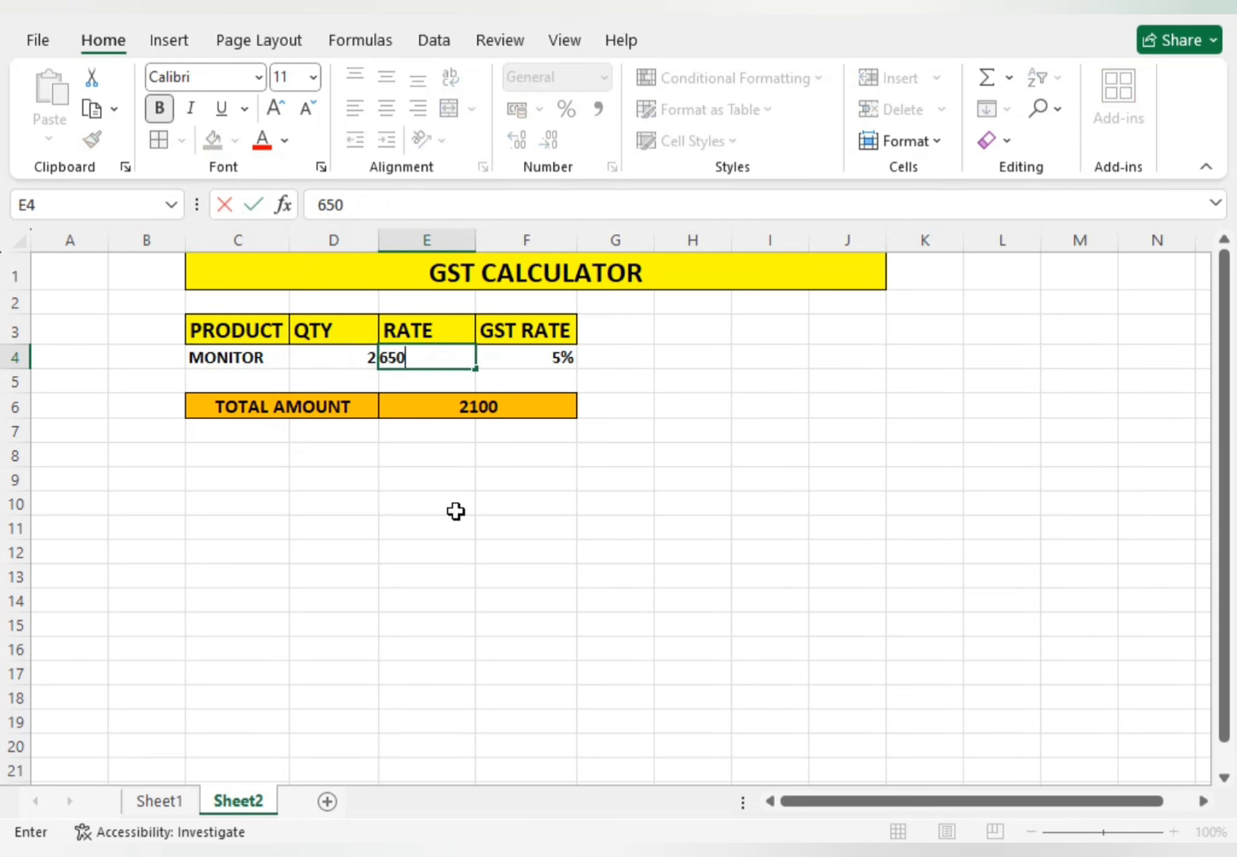
key("Return")
Step: Choose 18% as the GST rate in F4 from its drop-down list
left_click(526, 357)
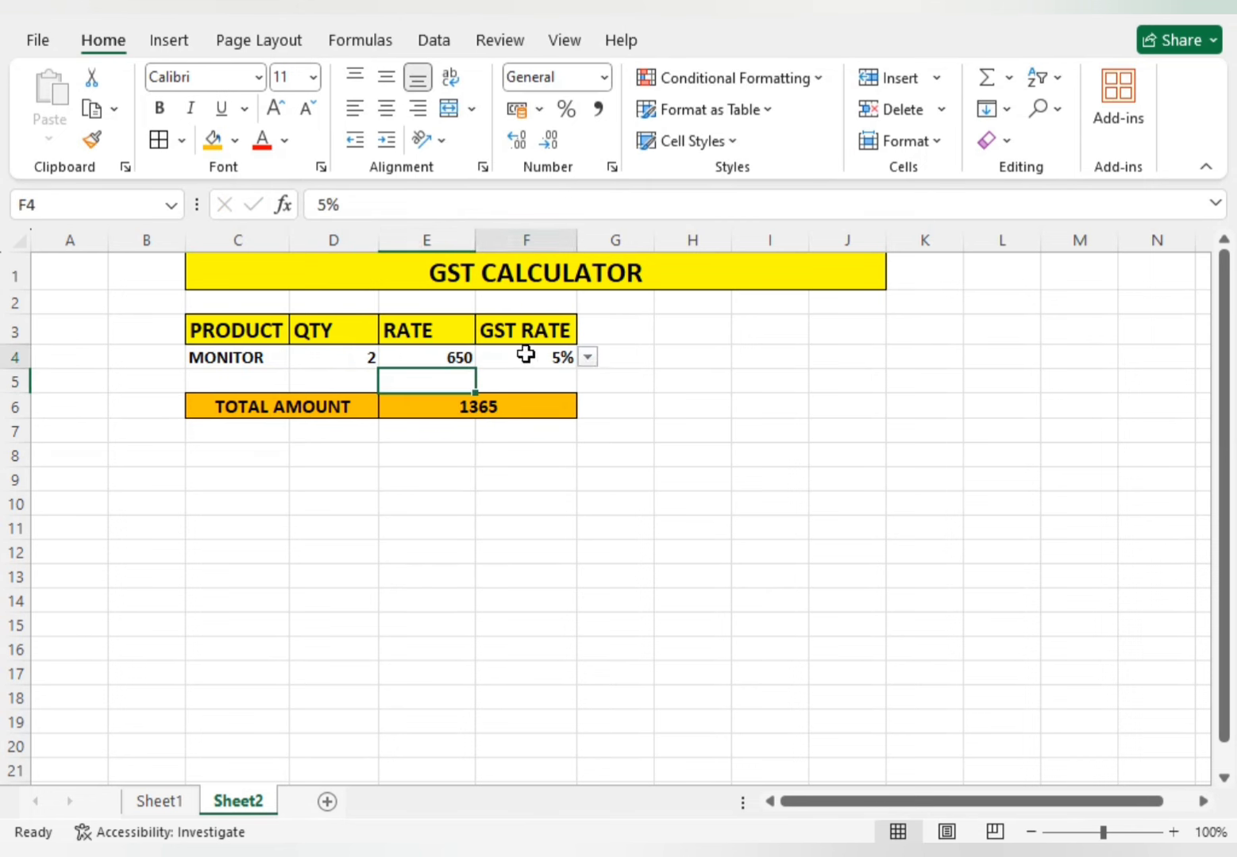
left_click(587, 358)
left_click(524, 425)
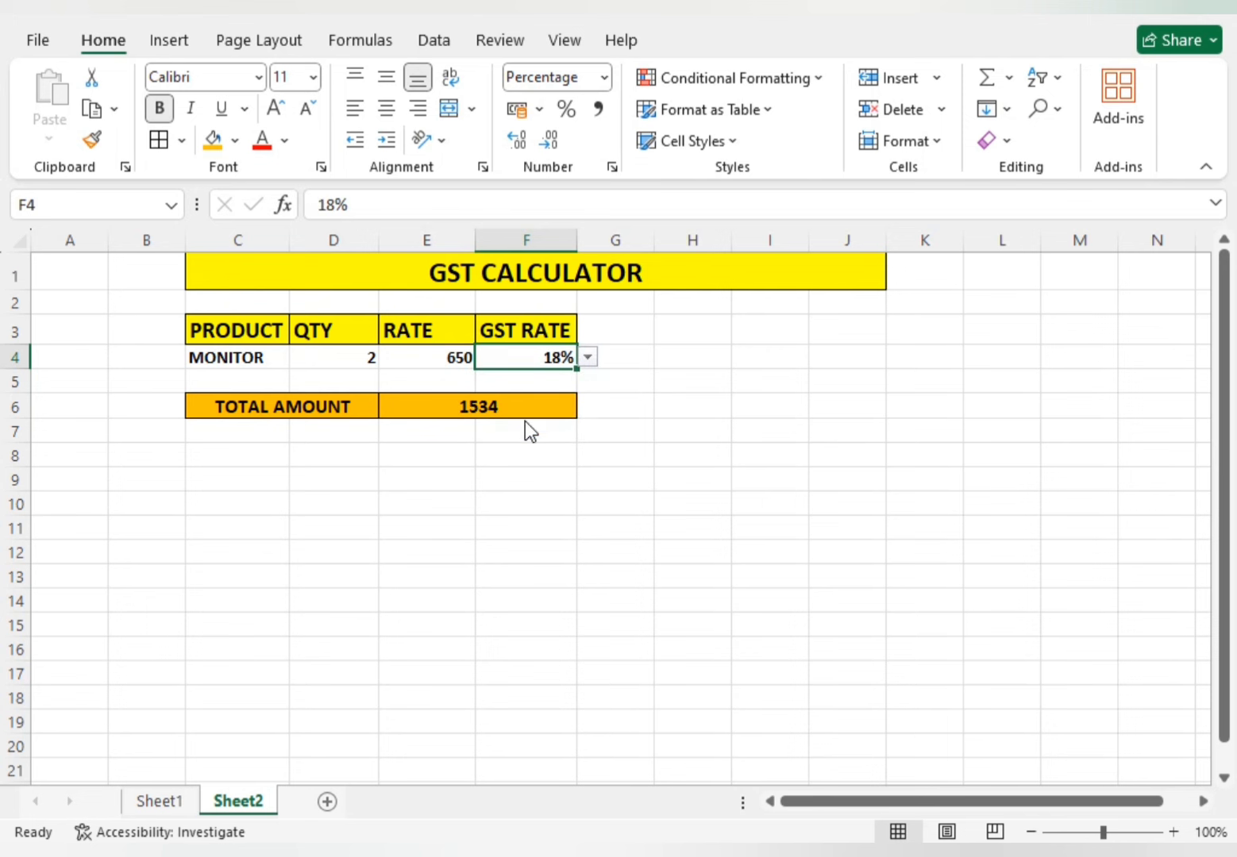
left_click_drag(445, 428, 460, 449)
left_click(559, 501)
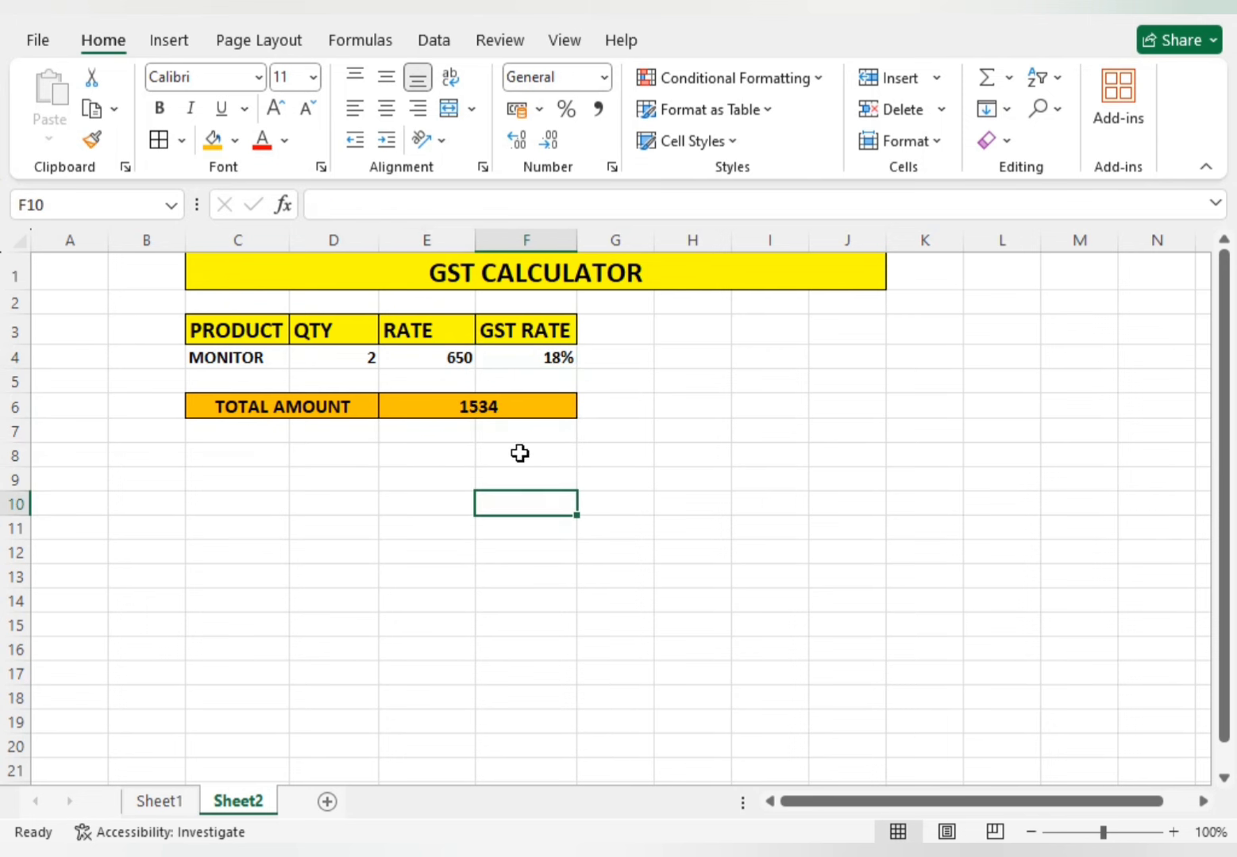
Step: Examine the layout of the 5% GST breakdown block in B10:C13 of Sheet1, and return to Sheet2
left_click(173, 803)
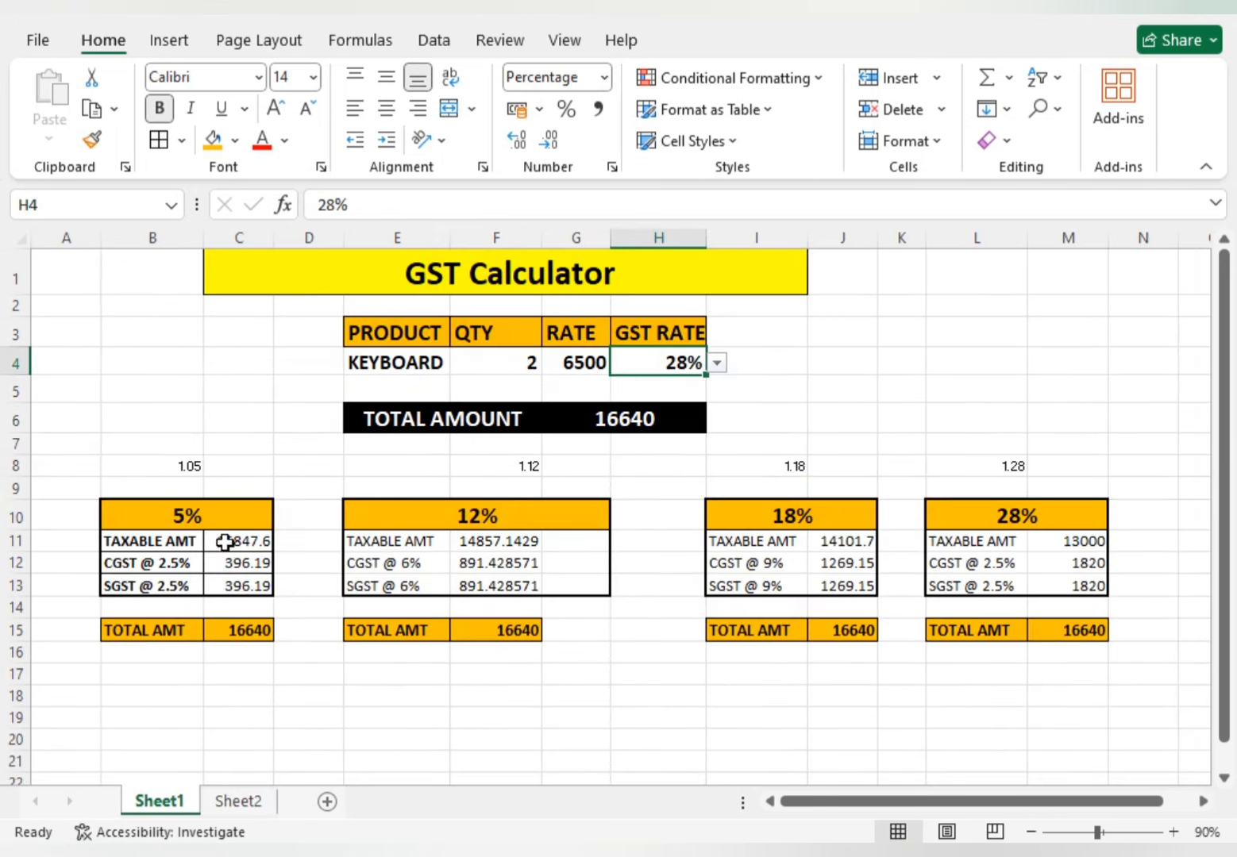
left_click_drag(185, 514, 213, 584)
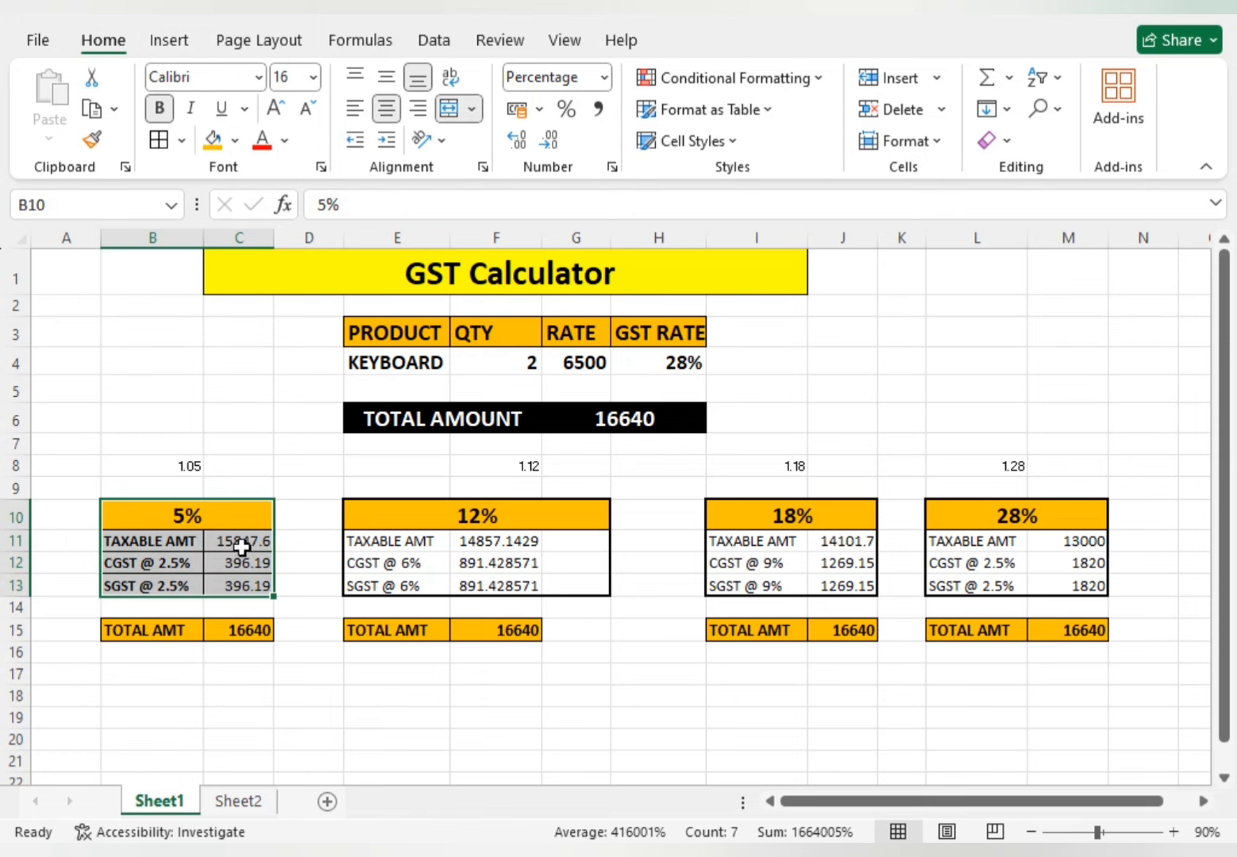
left_click(255, 807)
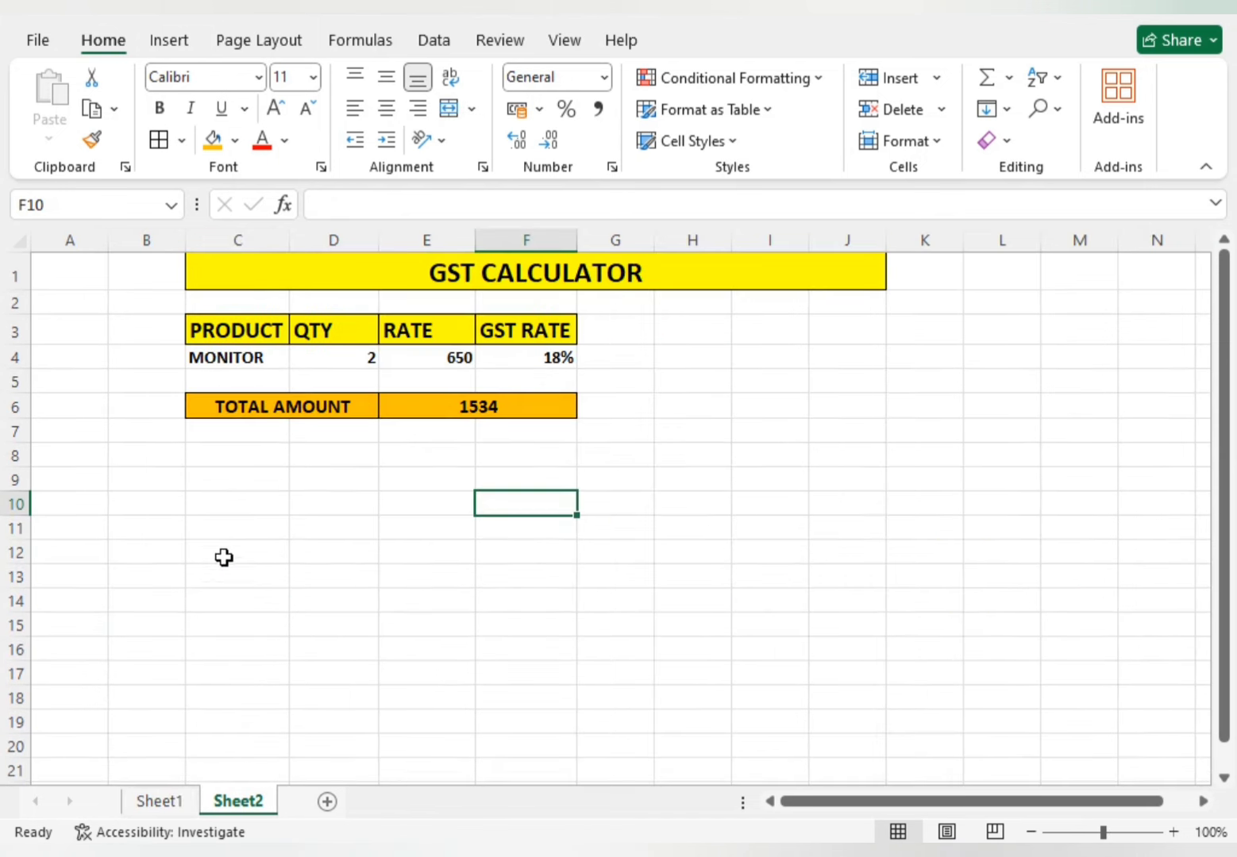
Step: Merge and center cells A9:B9 of Sheet2
left_click(222, 476)
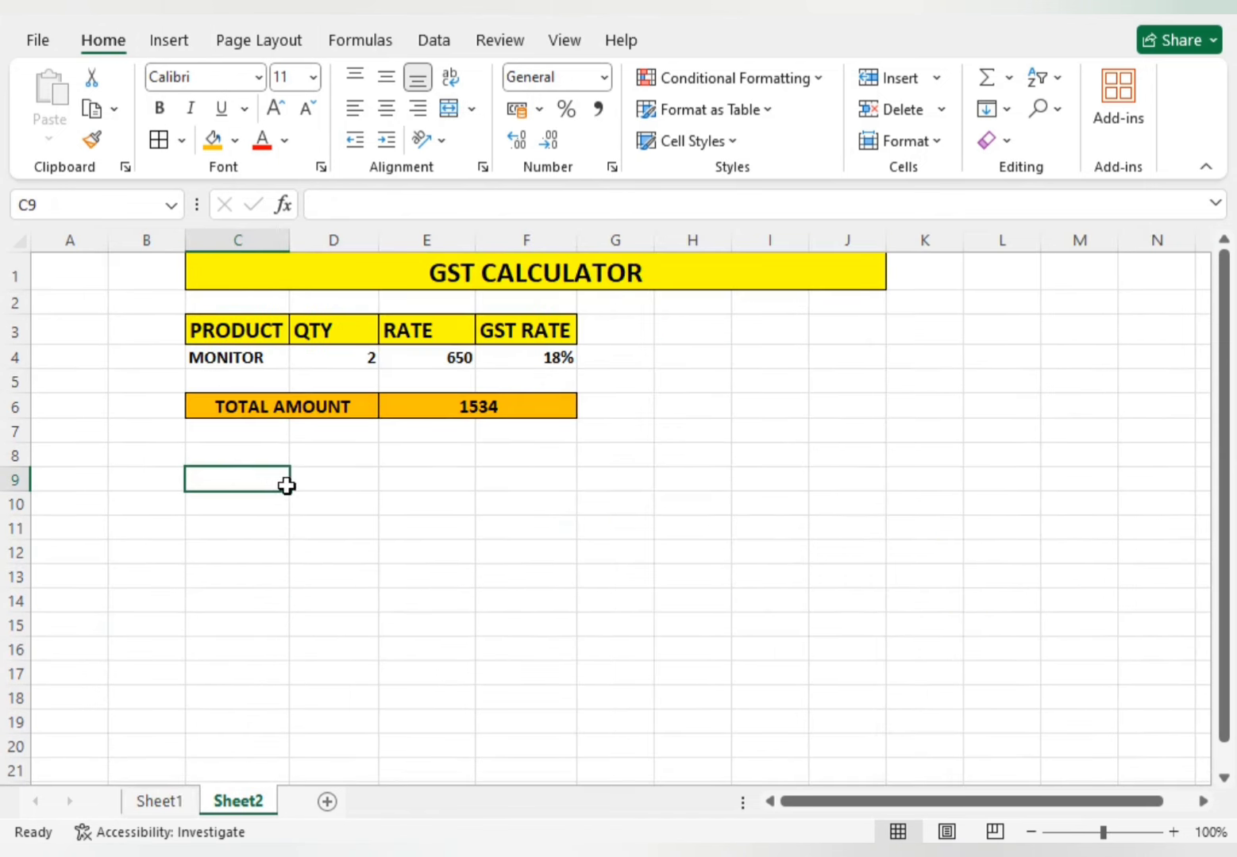
left_click(99, 478)
left_click_drag(99, 477, 144, 475)
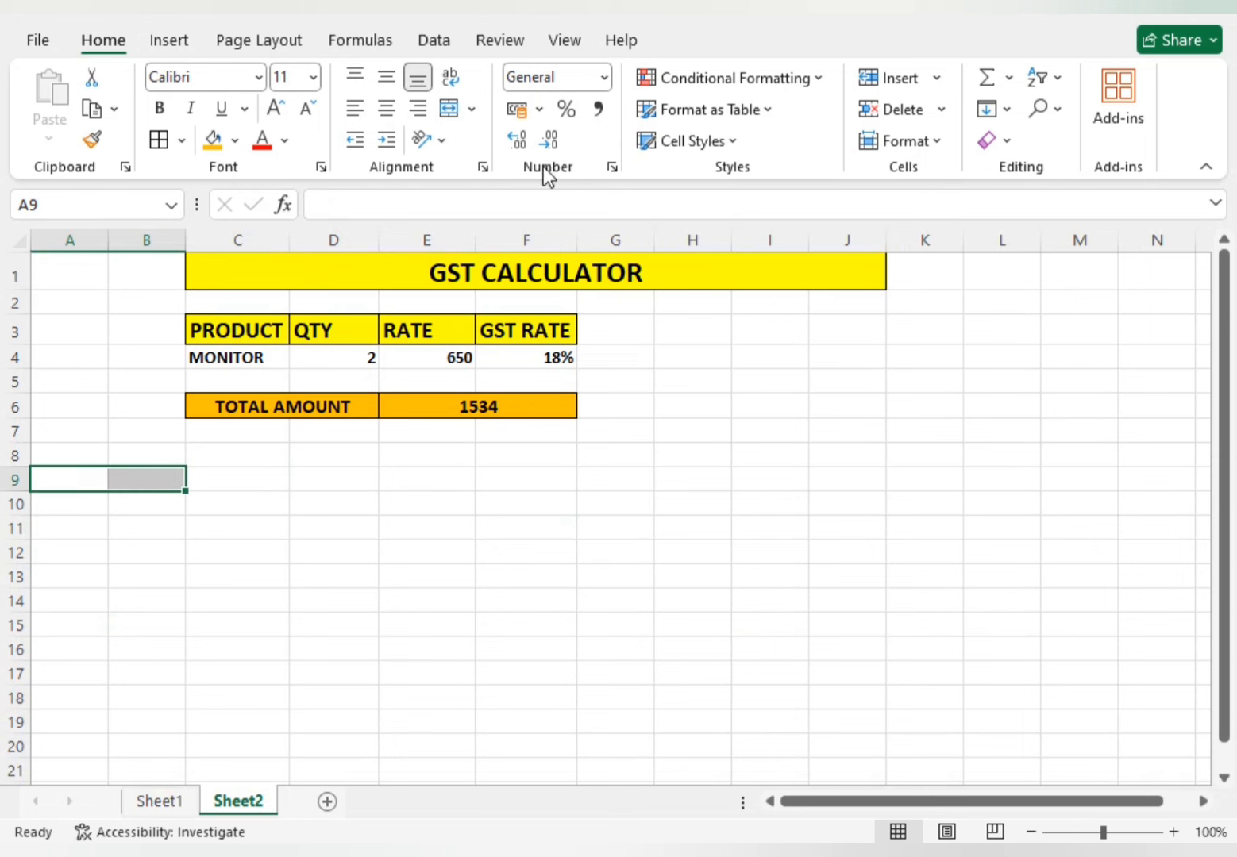
left_click(449, 114)
left_click(159, 522)
left_click(145, 486)
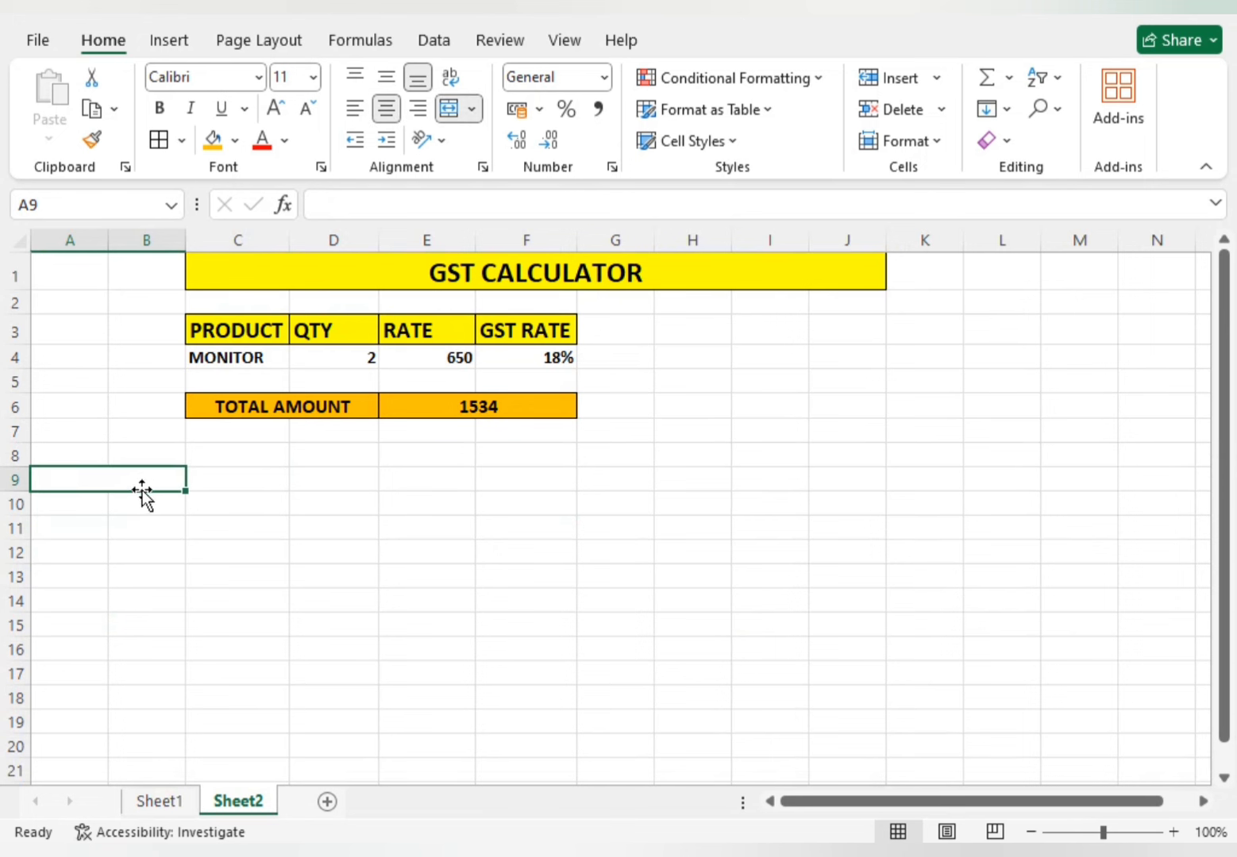
Step: Merge and center cells A9:C9 in place of the narrower merged cell
left_click_drag(149, 479, 207, 477)
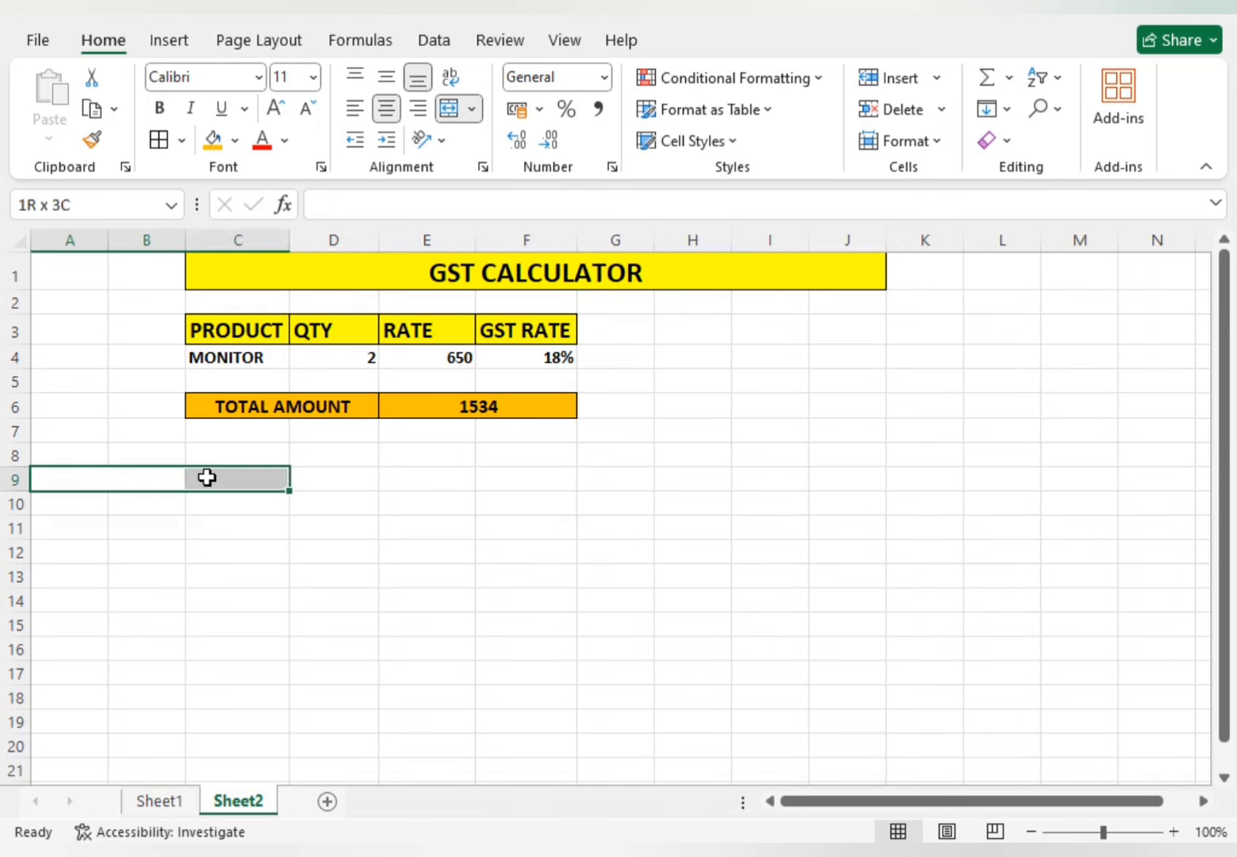
left_click(450, 114)
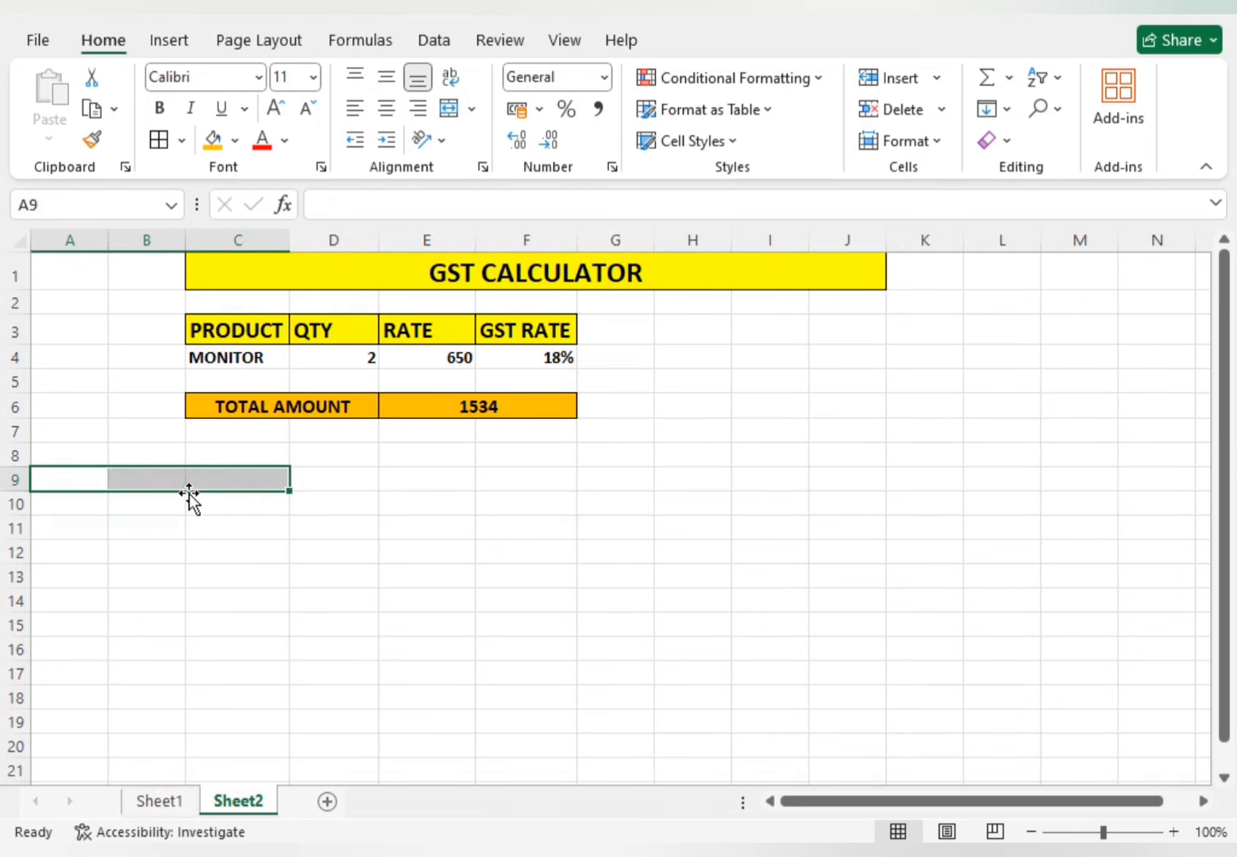
left_click(446, 113)
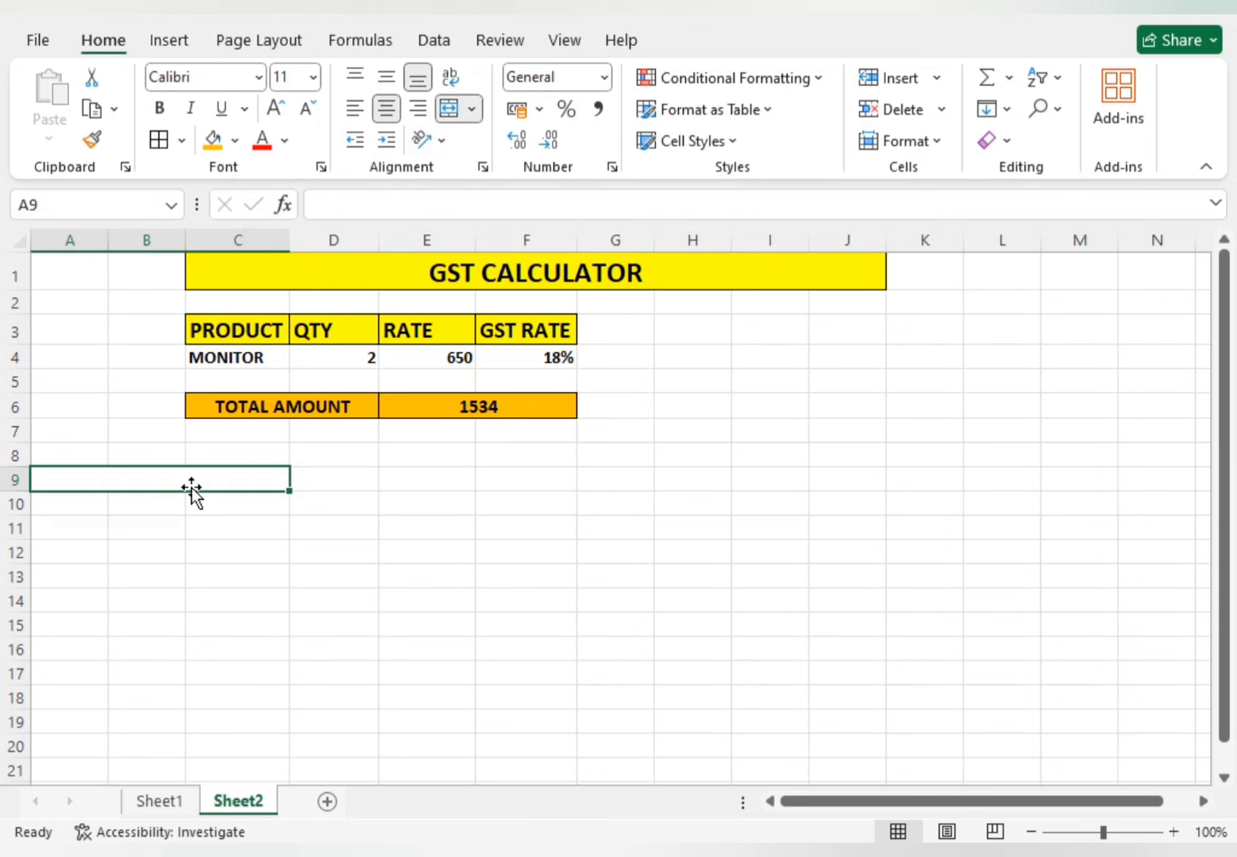
Step: Enter 5% as the heading of the GST block in merged cell A9
type("5")
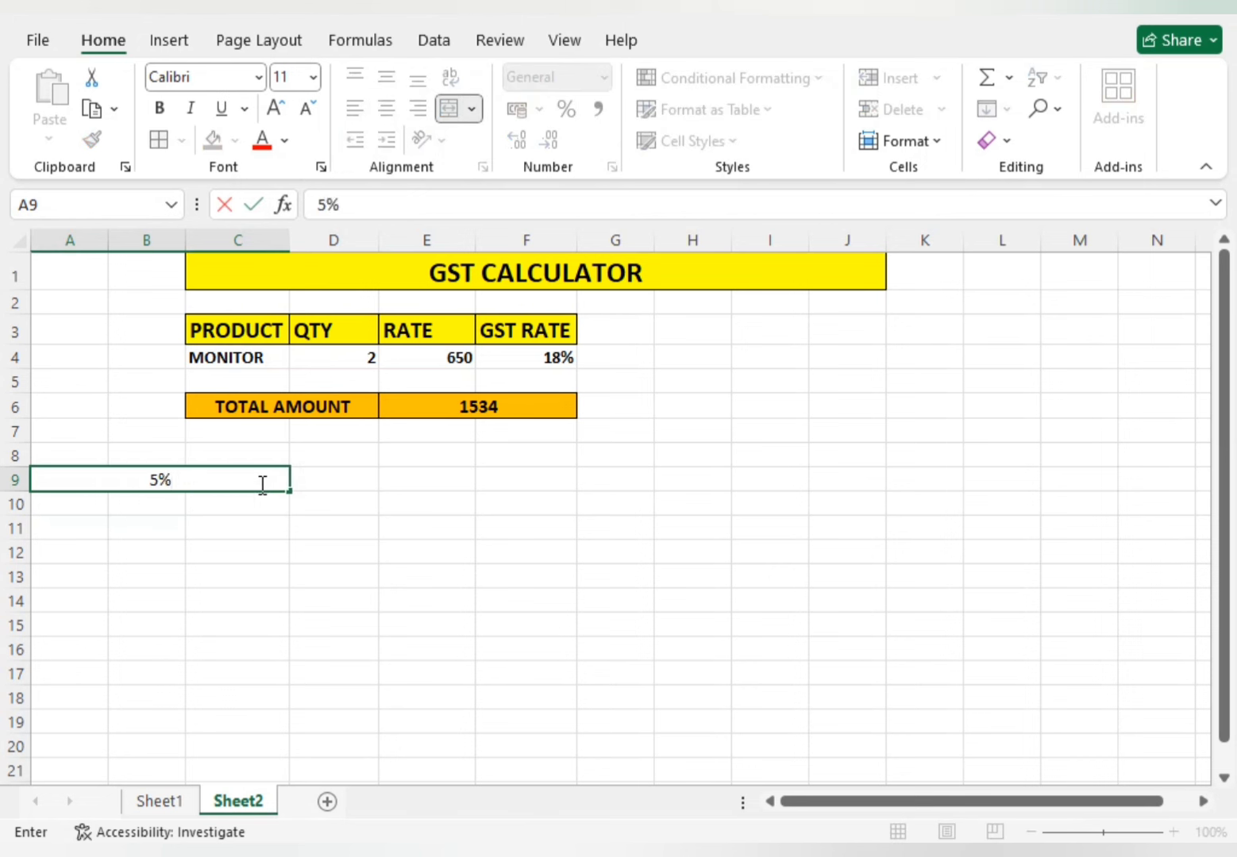
left_click(206, 572)
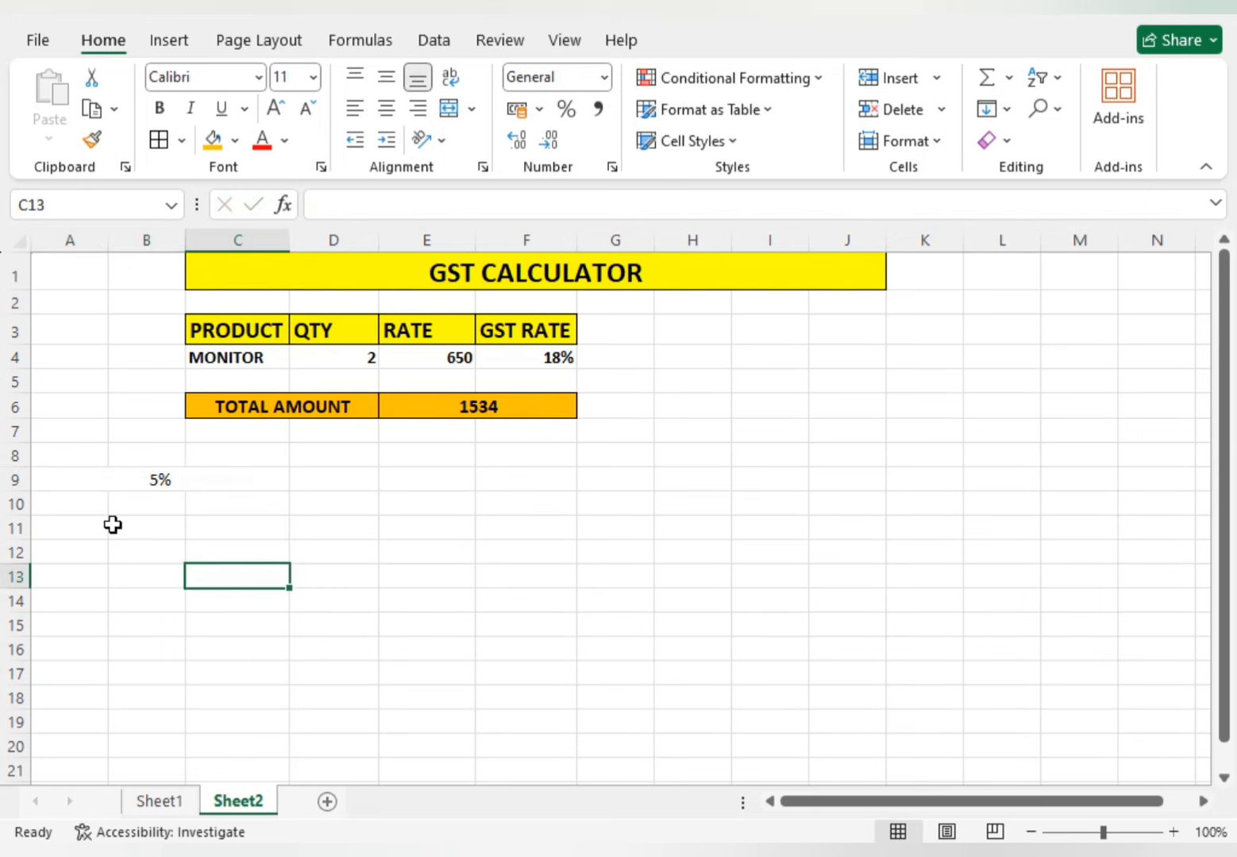
left_click(83, 503)
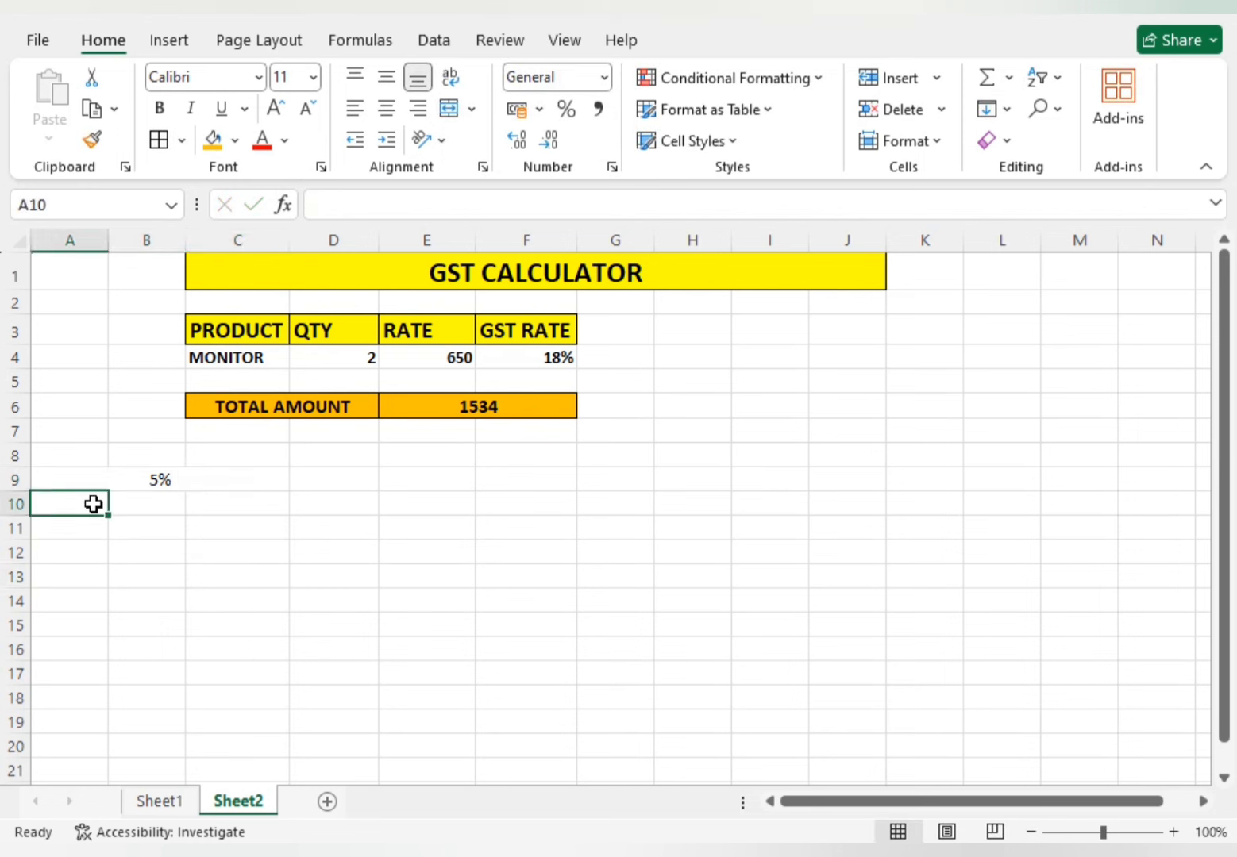
Step: Format the 5% heading in A9 with borders, an orange fill, bold text and font size 16
left_click(180, 479)
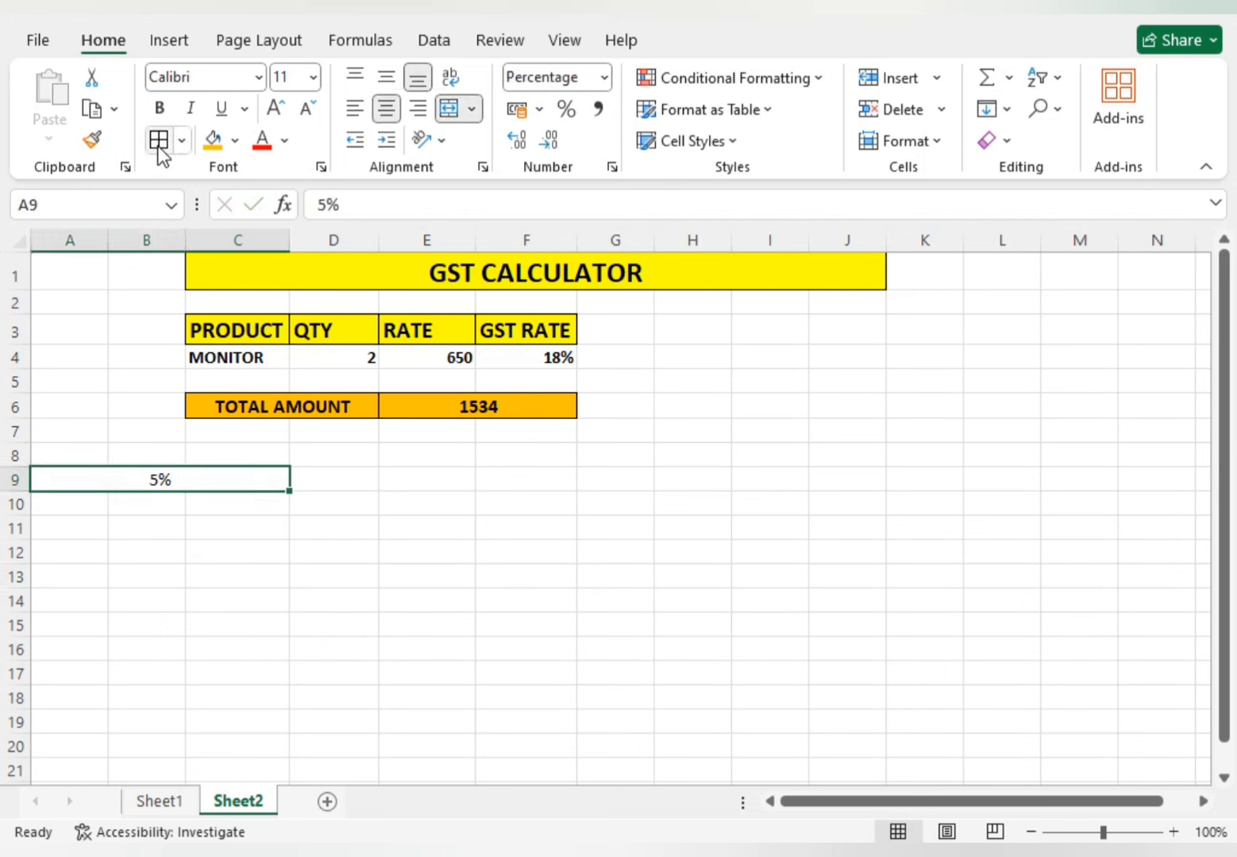
left_click(212, 142)
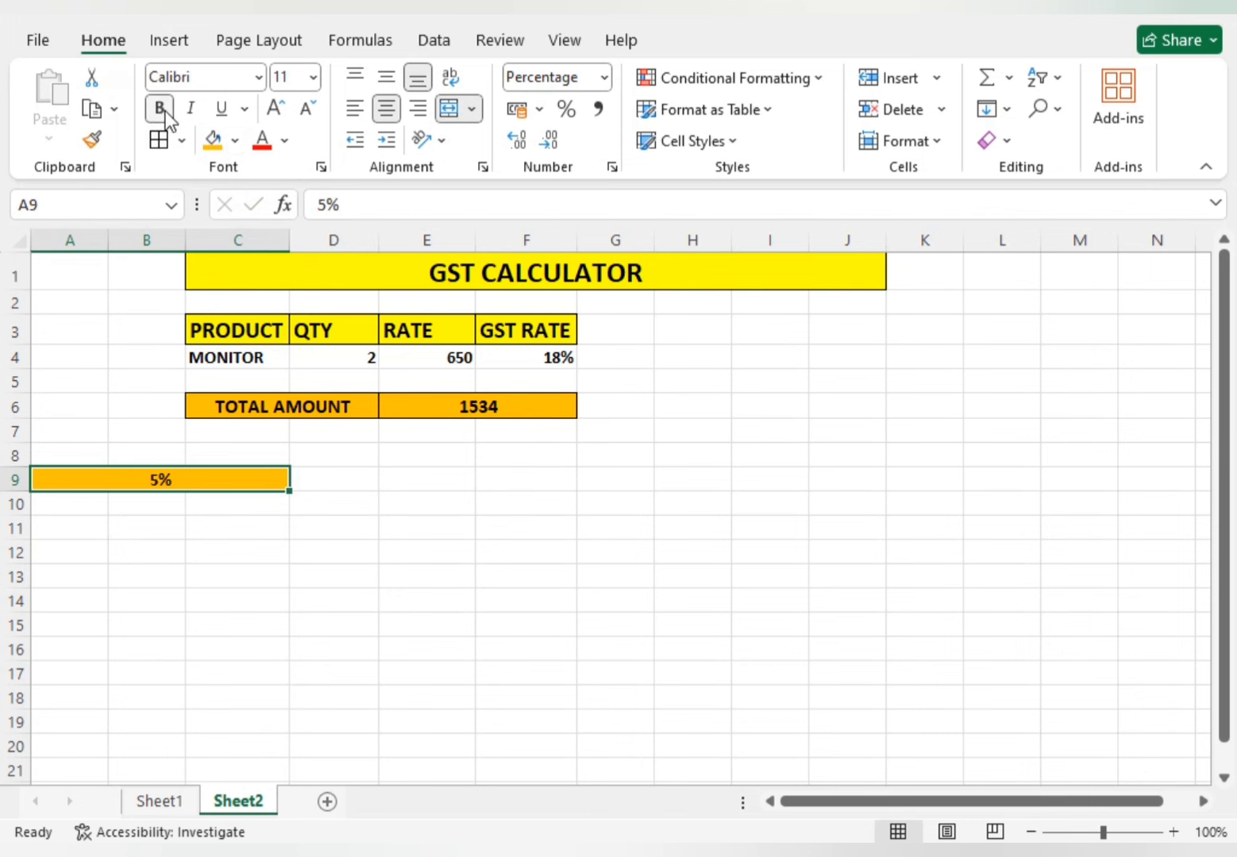
left_click(277, 110)
left_click(277, 110)
left_click(112, 538)
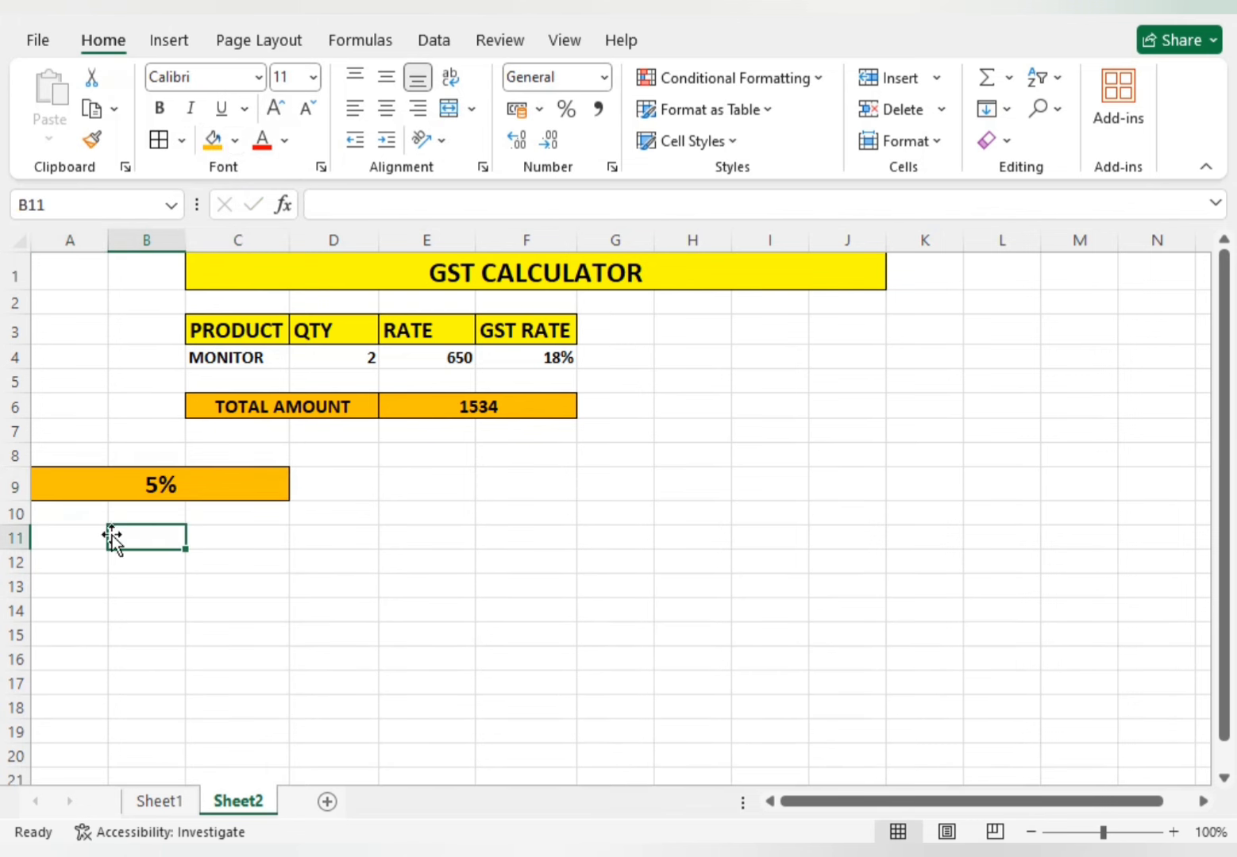
Step: Check the 5% block on Sheet1, and merge and center A10:B10, A11:B11 and A12:B12 separately on Sheet2
left_click(159, 801)
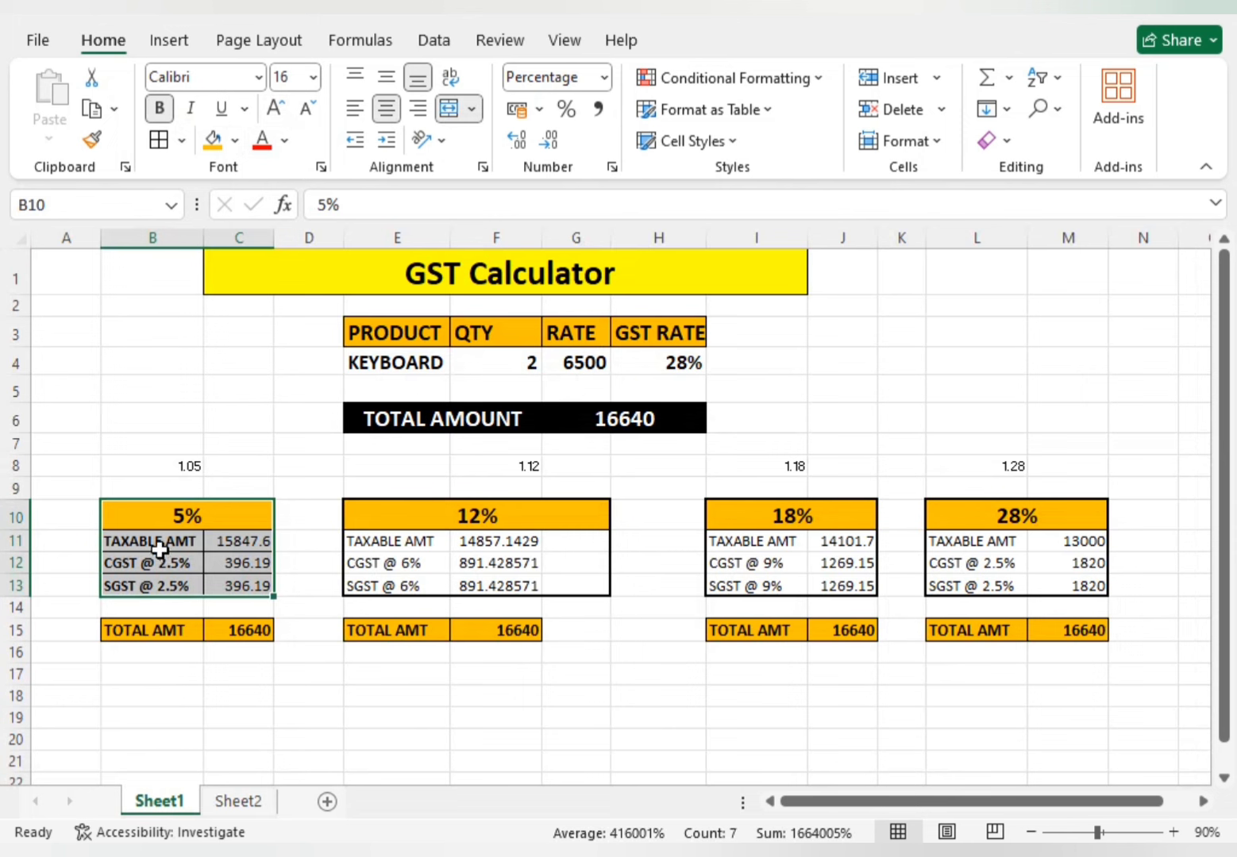
left_click(227, 802)
left_click(89, 512)
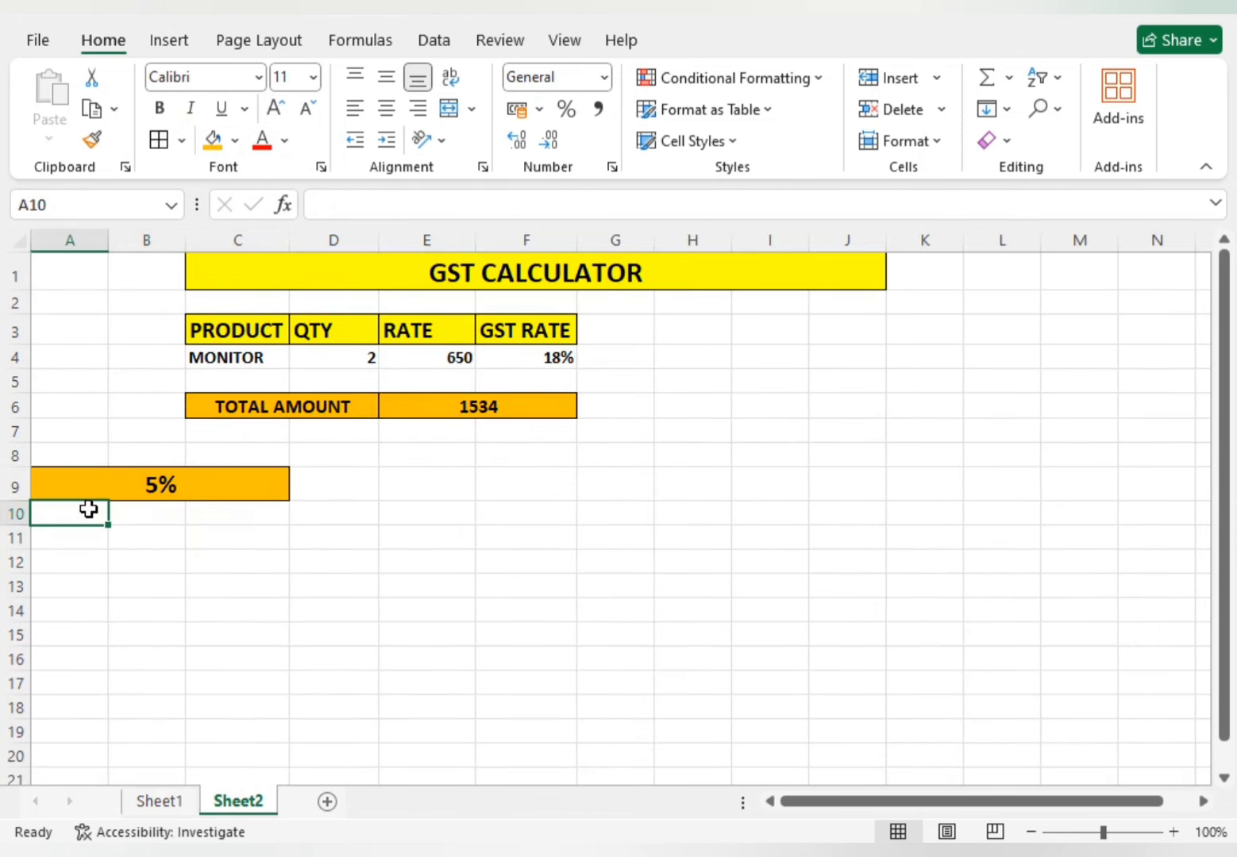
left_click(83, 556)
left_click_drag(82, 515, 144, 515)
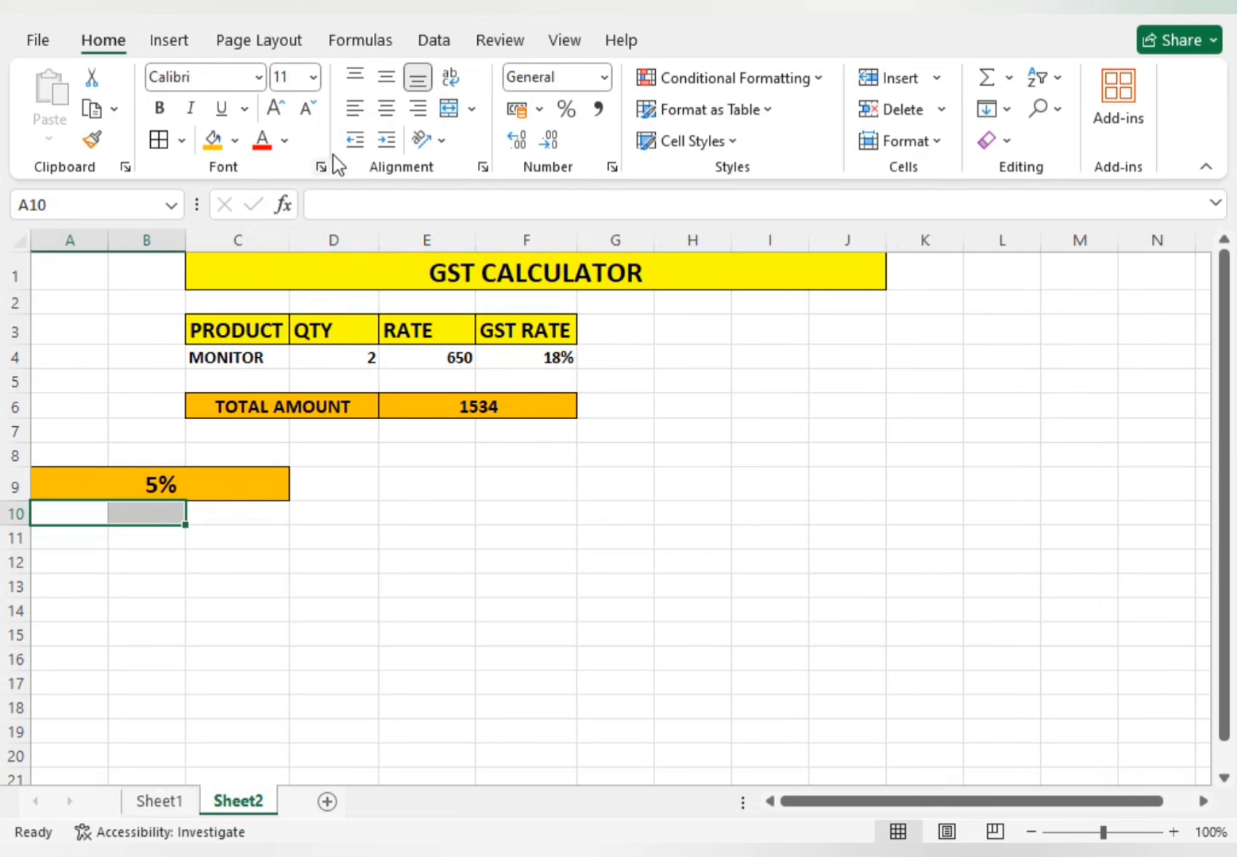
left_click(448, 108)
left_click(124, 614)
left_click(98, 544)
left_click_drag(98, 544, 138, 562)
left_click(448, 109)
left_click(449, 111)
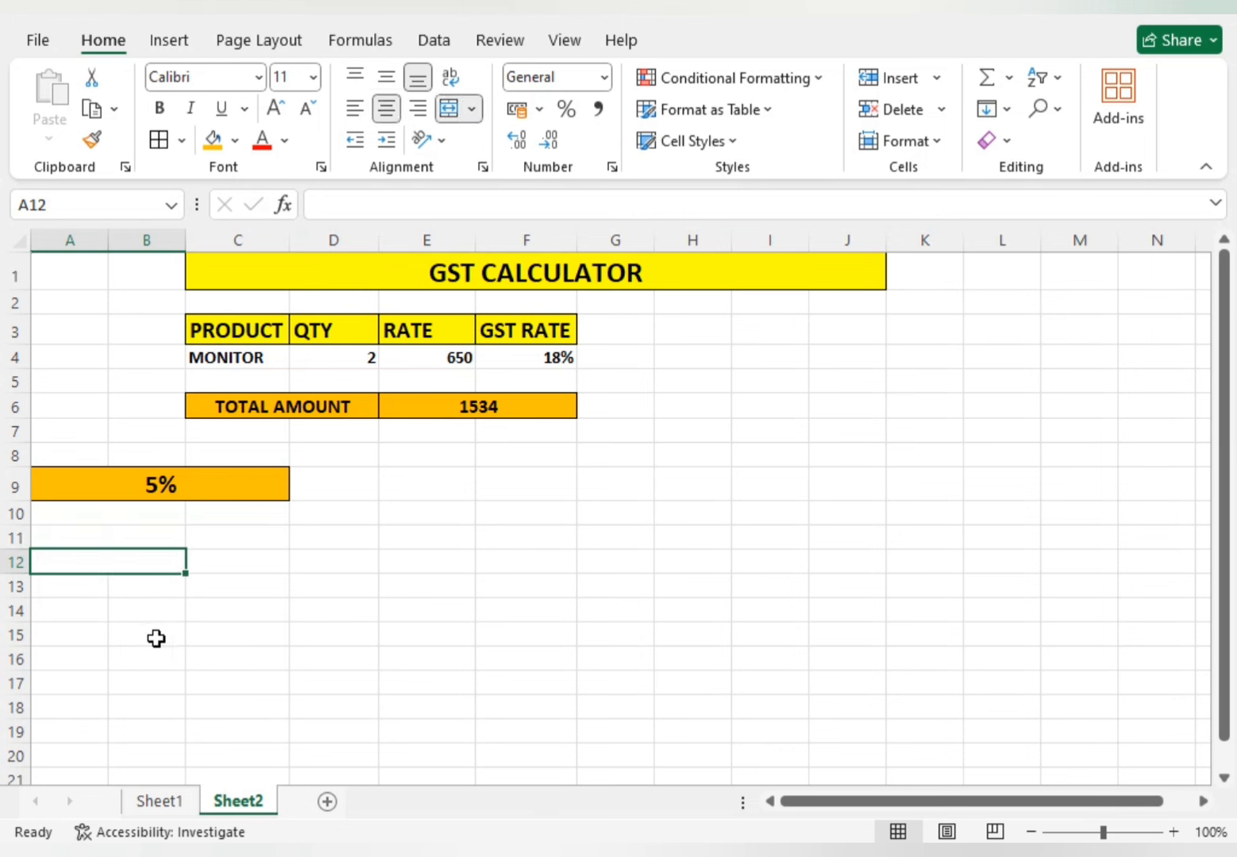
left_click(157, 637)
Step: Apply all borders to the 5% block A9:C12
left_click(127, 514)
left_click_drag(130, 535, 134, 563)
left_click_drag(117, 486, 167, 565)
left_click(159, 140)
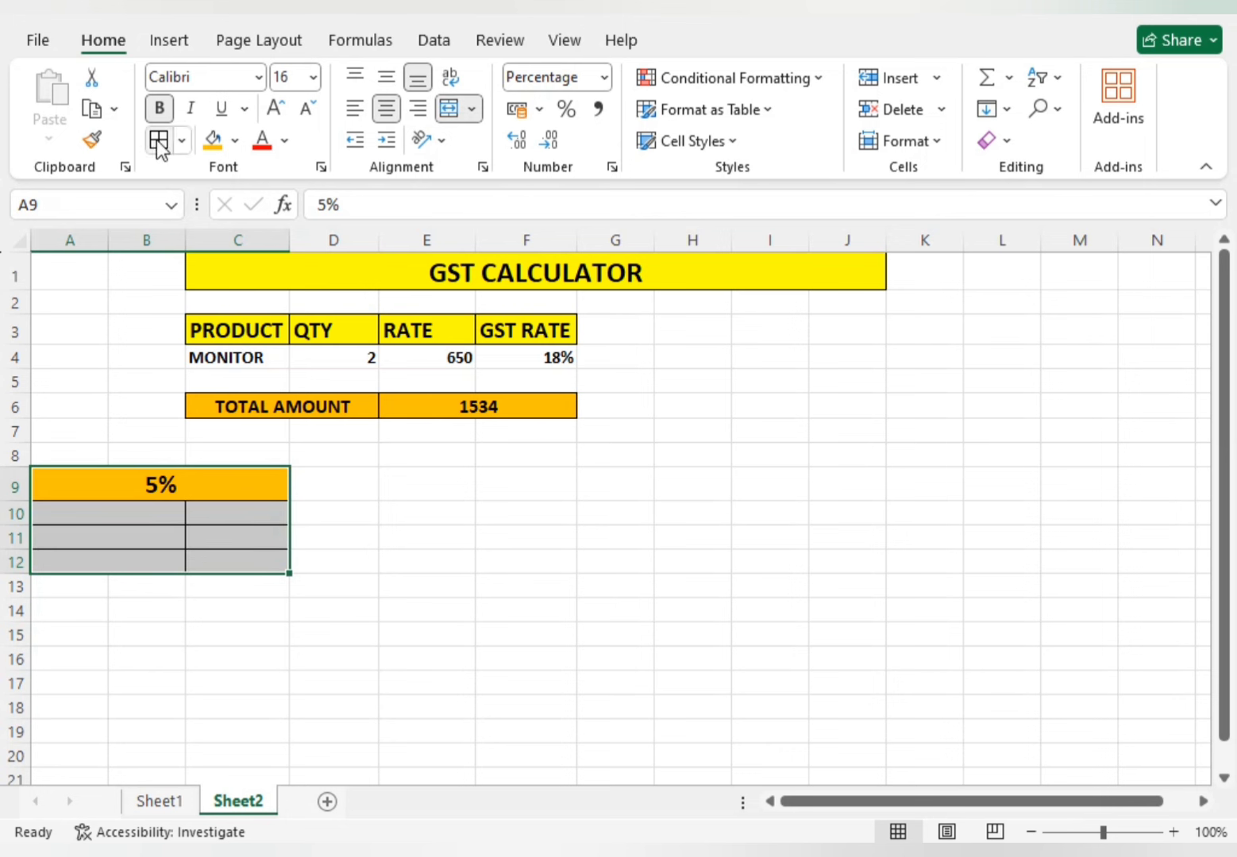
left_click(305, 577)
Step: Enter the label TAX AMT in A10, below the 5% heading
left_click(156, 519)
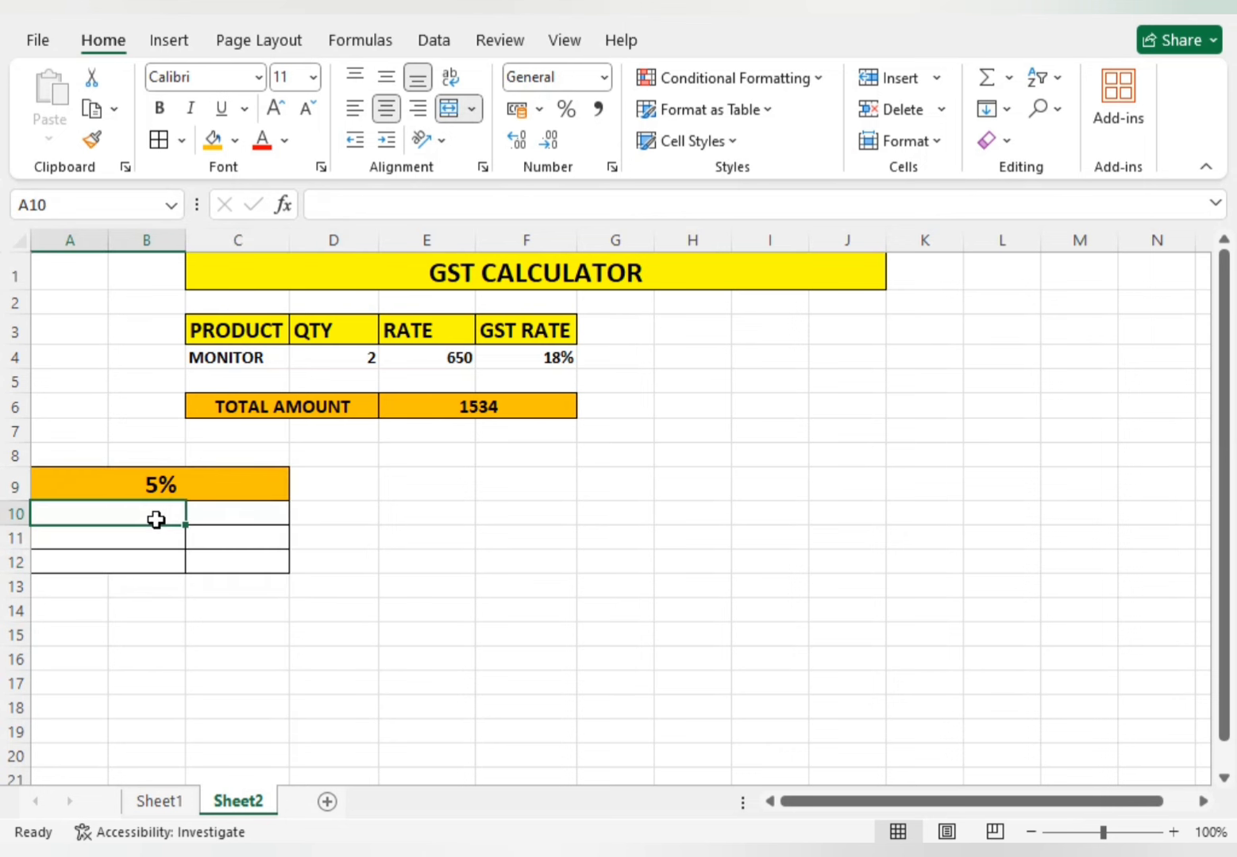
type("TAX")
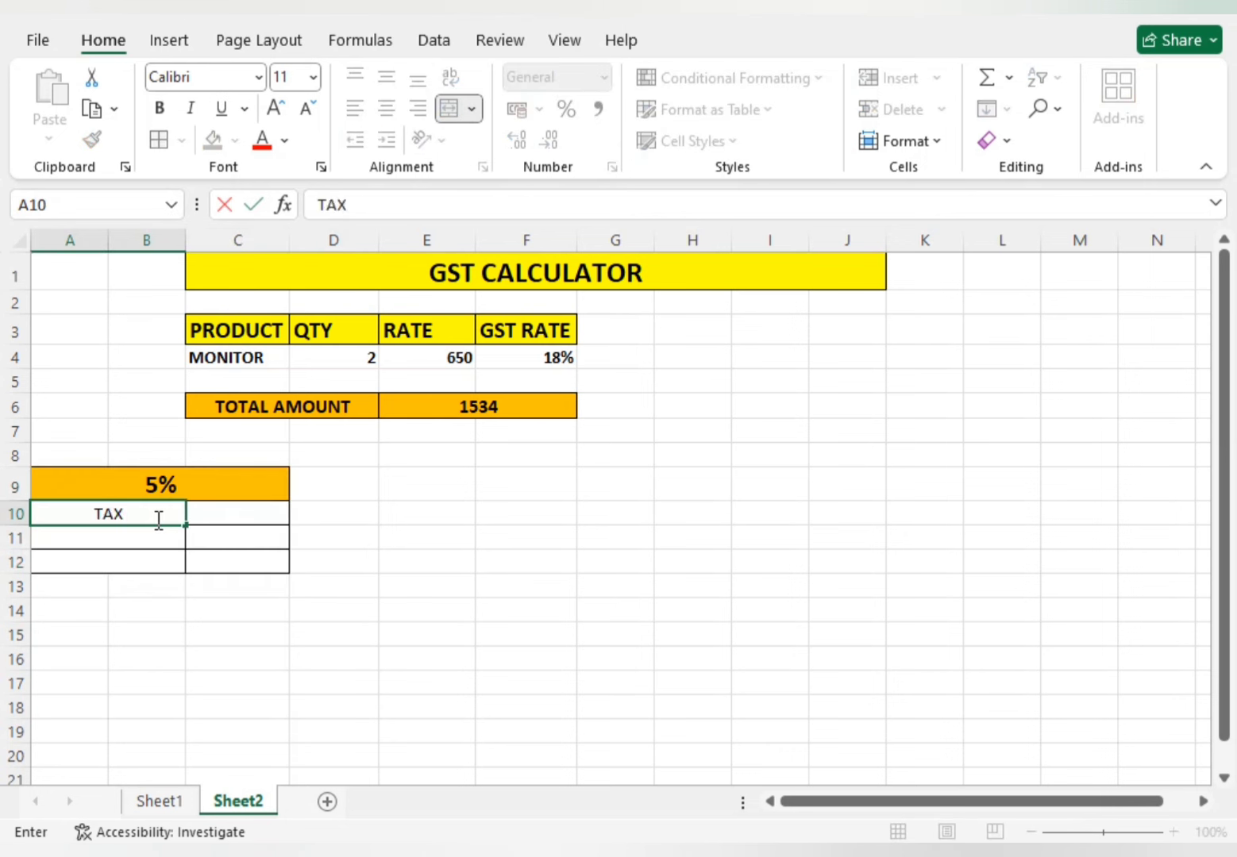
type(" AMOT")
key("BackSpace")
key("BackSpace")
type("T")
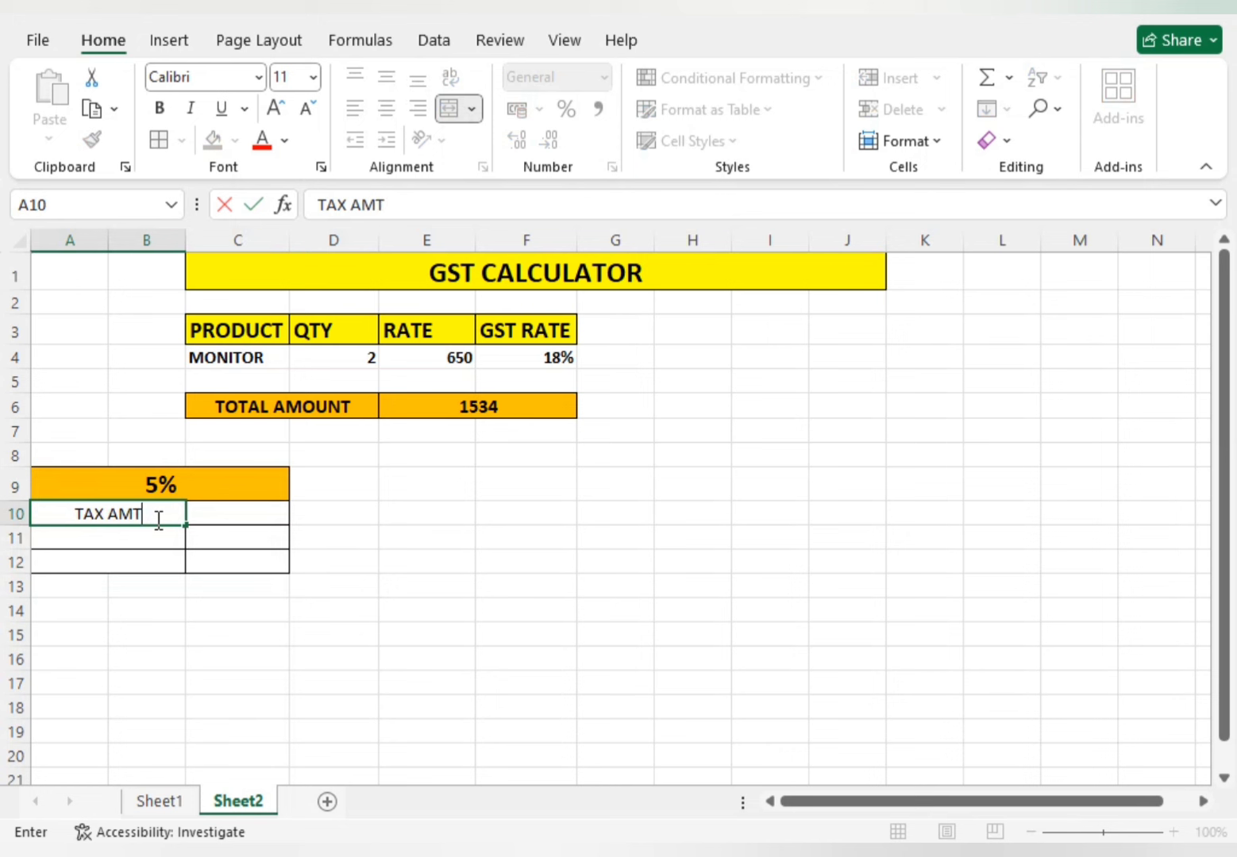
left_click(181, 585)
Step: Make the cells A10:C13 bold
left_click_drag(135, 516, 218, 581)
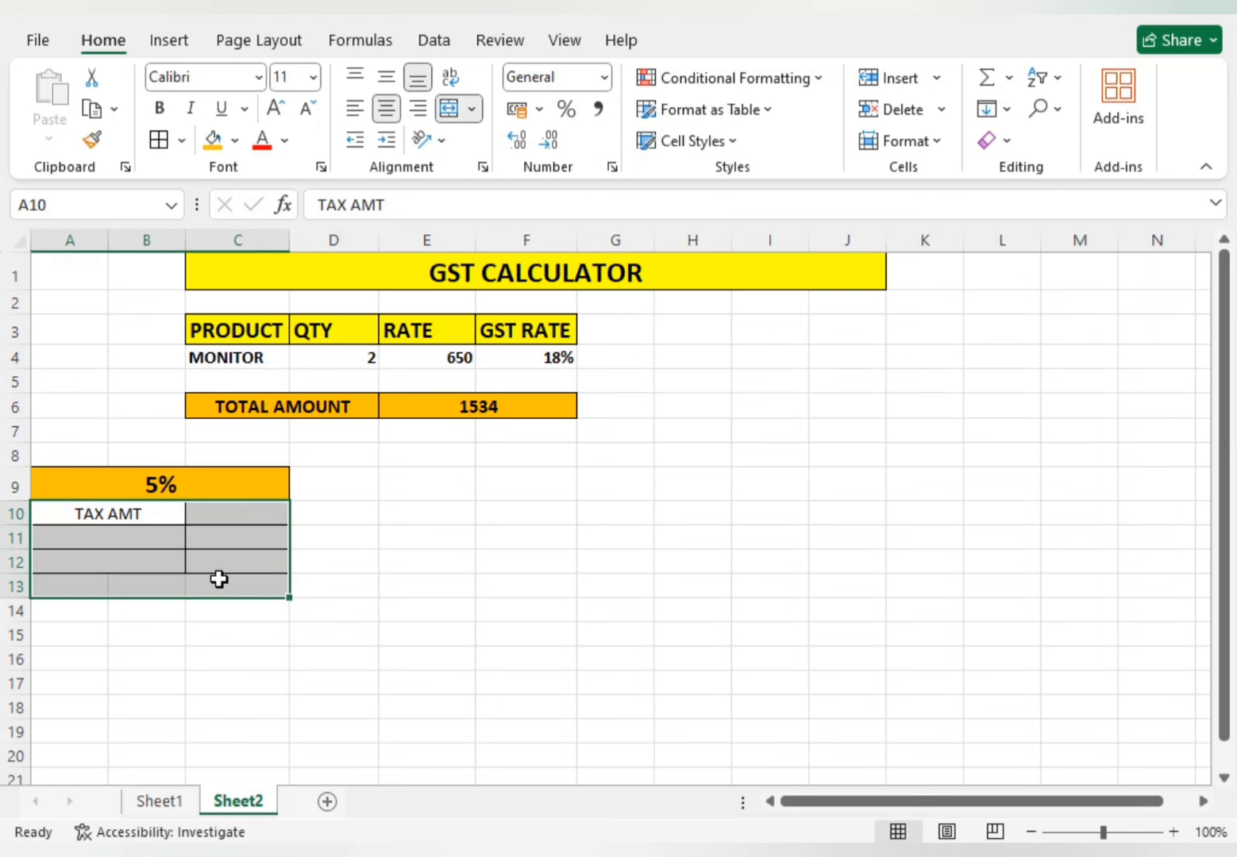
left_click(158, 108)
left_click(313, 641)
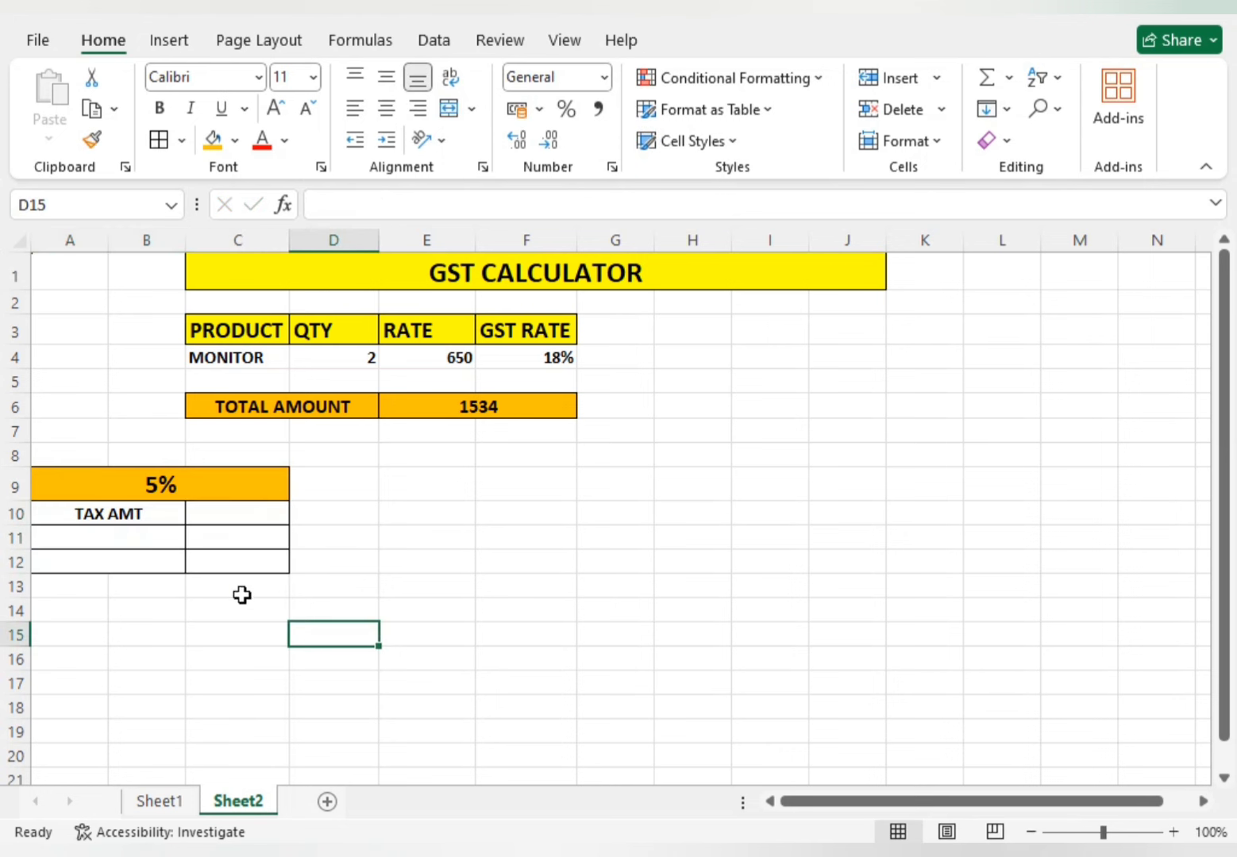
Step: Calculate the 5% block's tax amount in C10 with the formula =E6/1.05
left_click(240, 520)
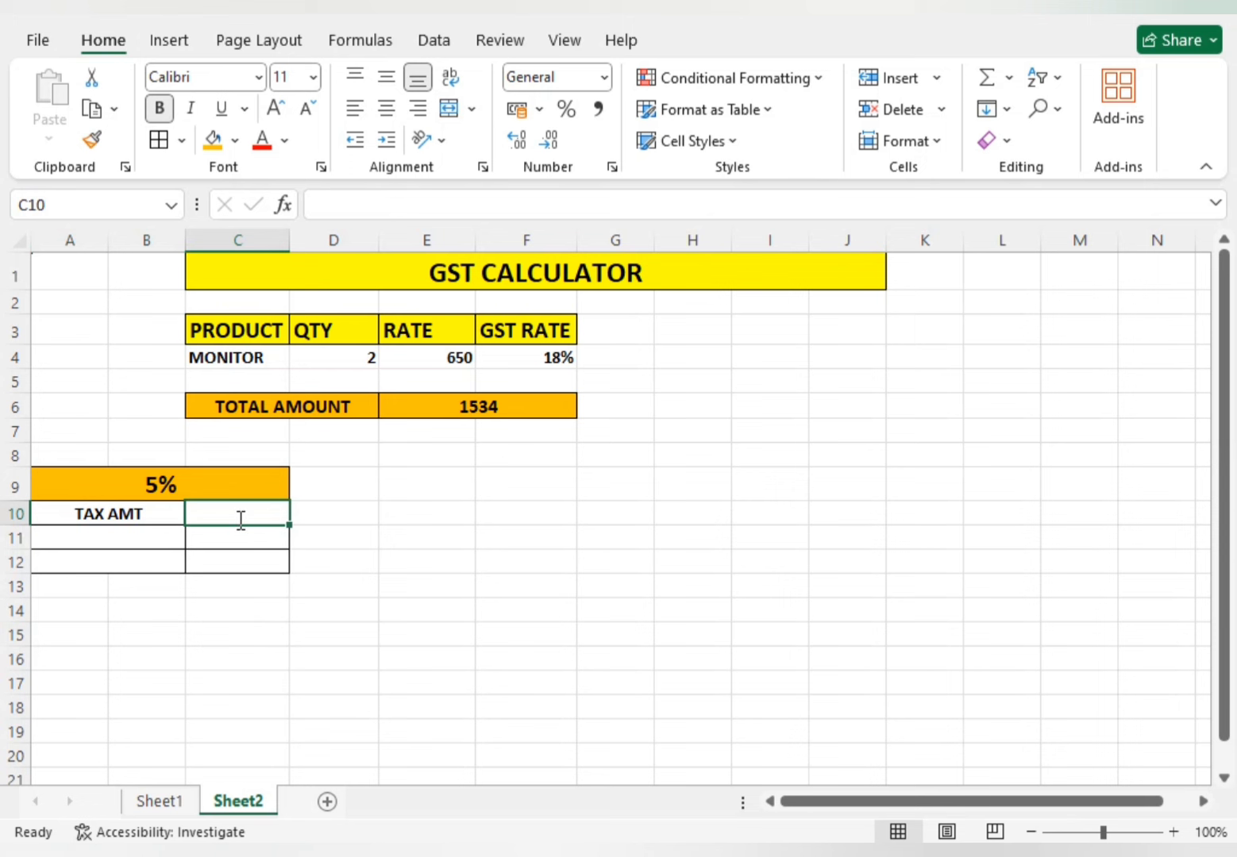
type("=")
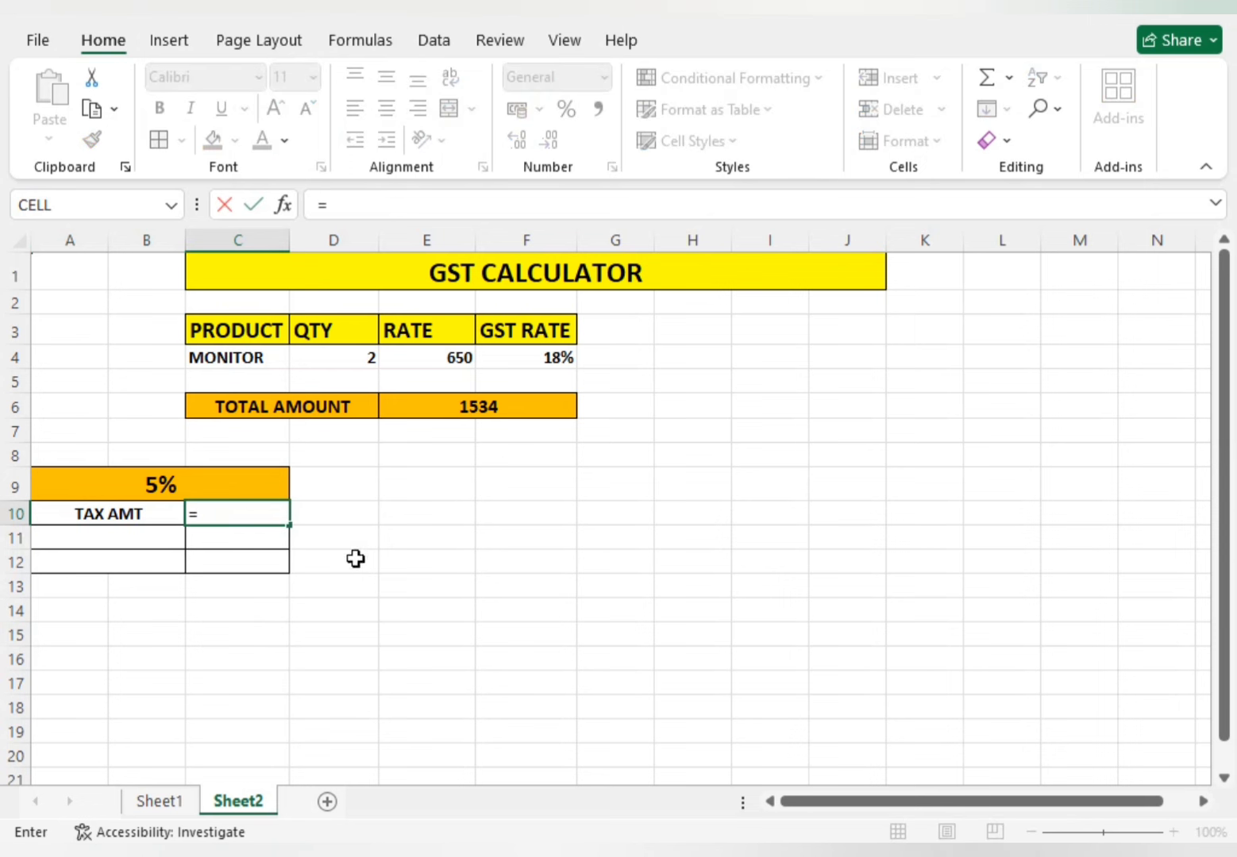
left_click(479, 409)
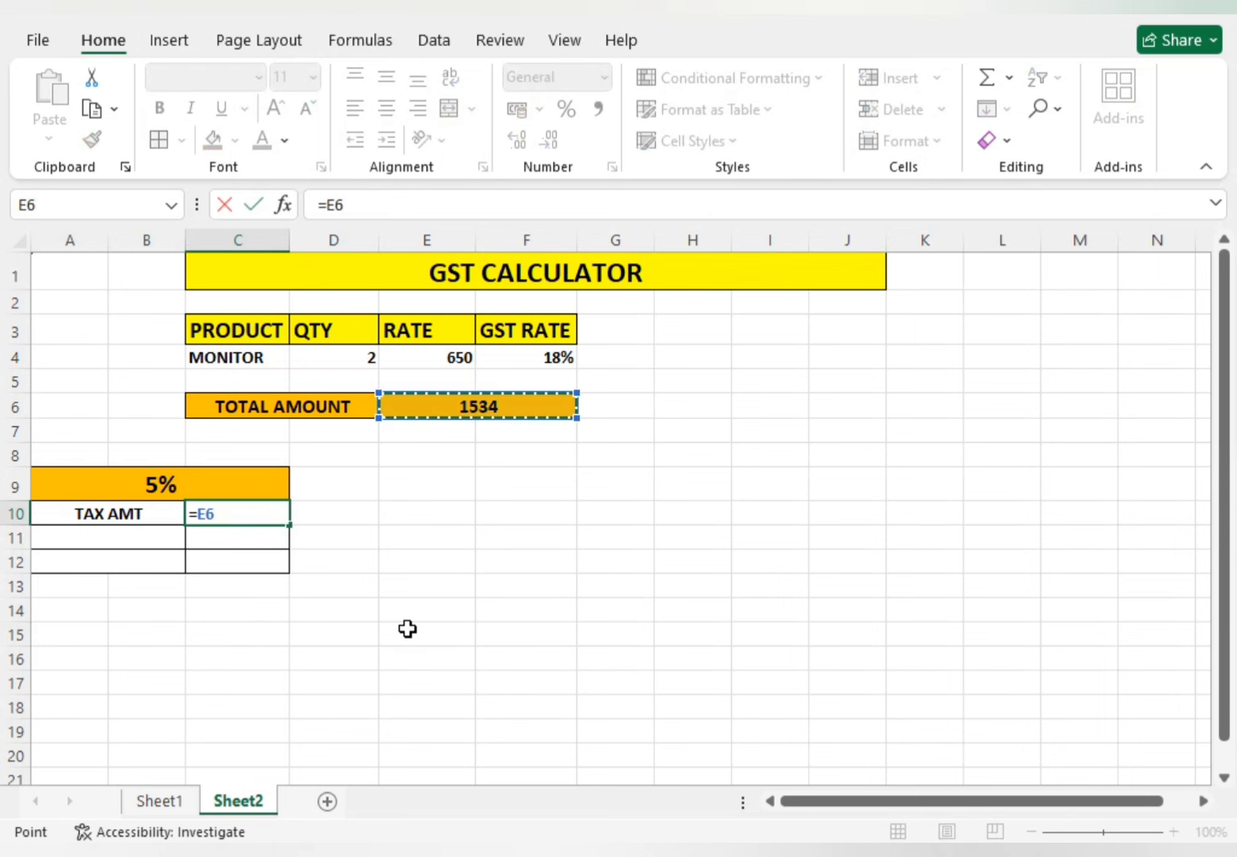
type("/")
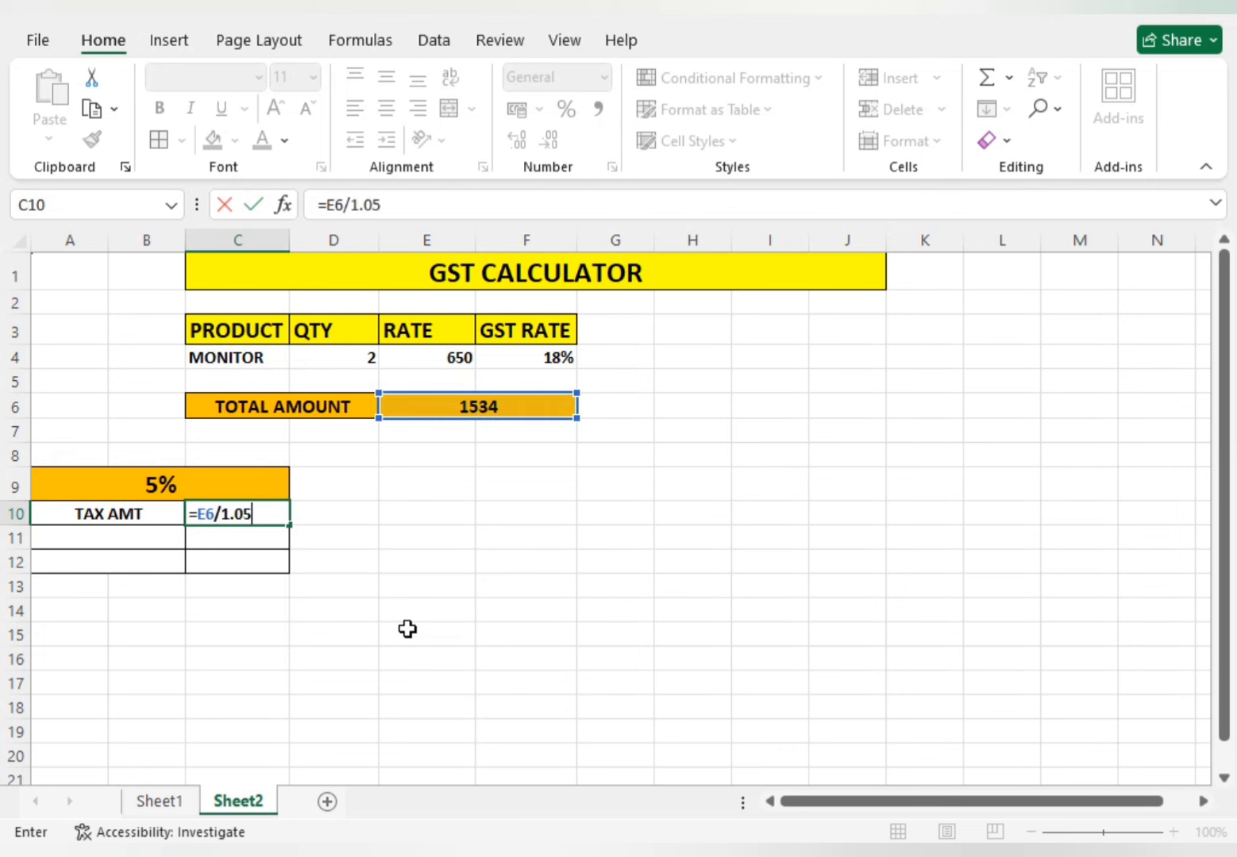
type("1.05")
key("Return")
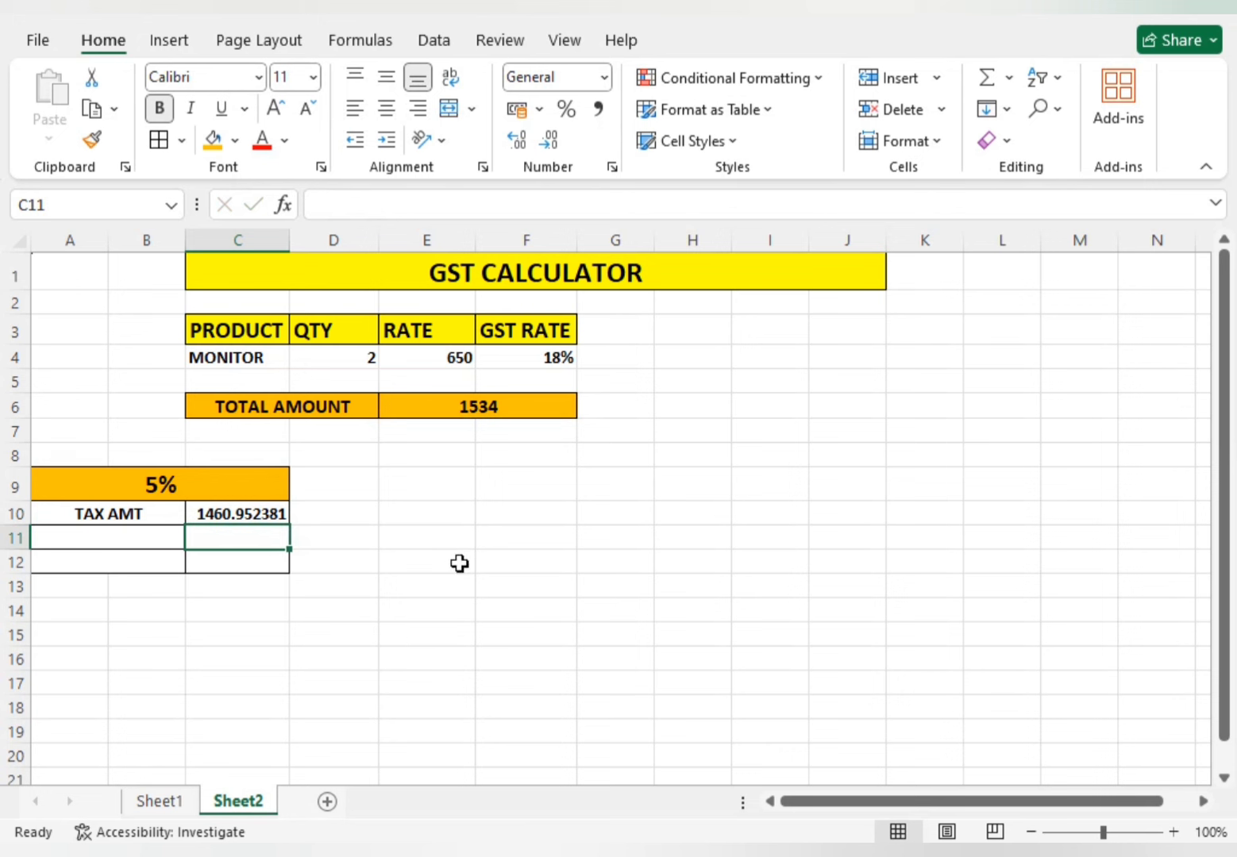
Step: Enter the labels CGST 6% in A11 and SGST 2.5% in A12
left_click(129, 539)
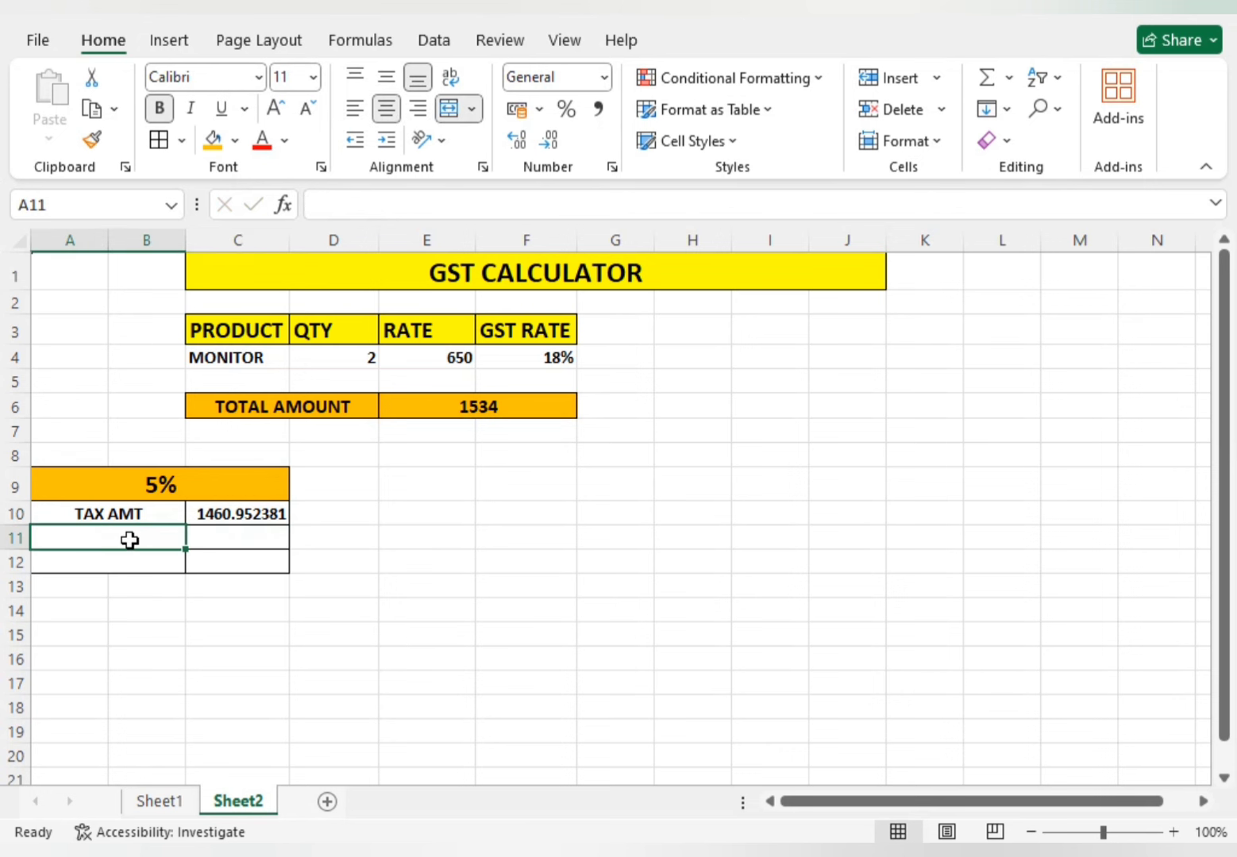
type("CGST")
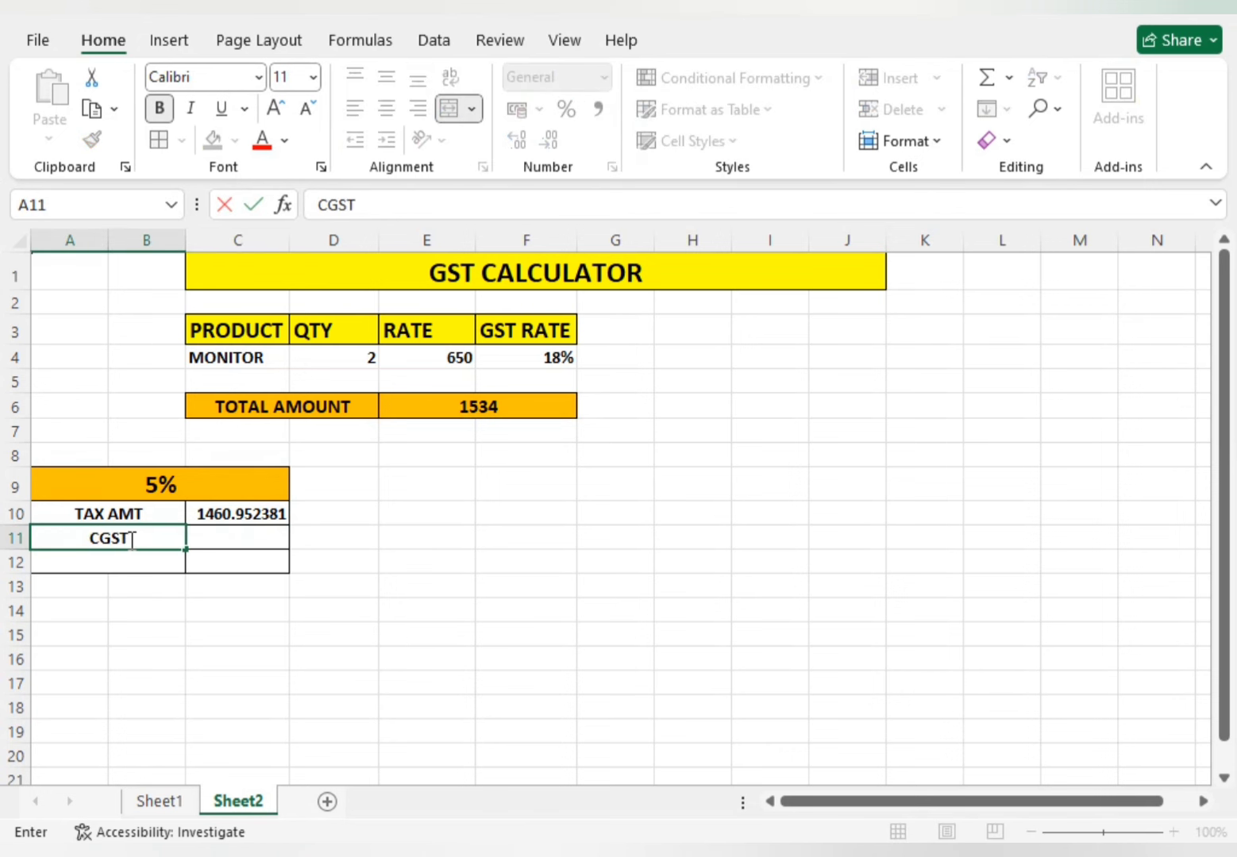
type("6%")
key("Return")
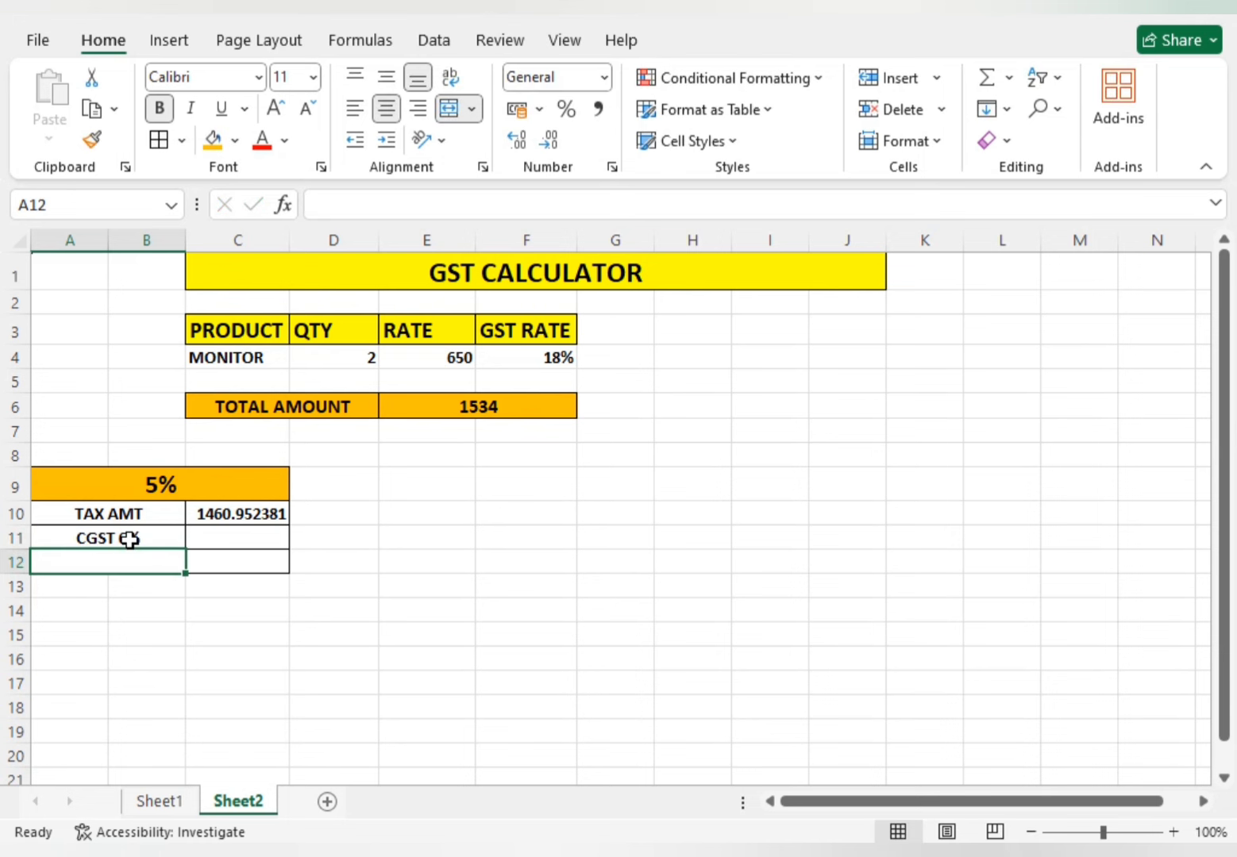
type("SGST 2.5%")
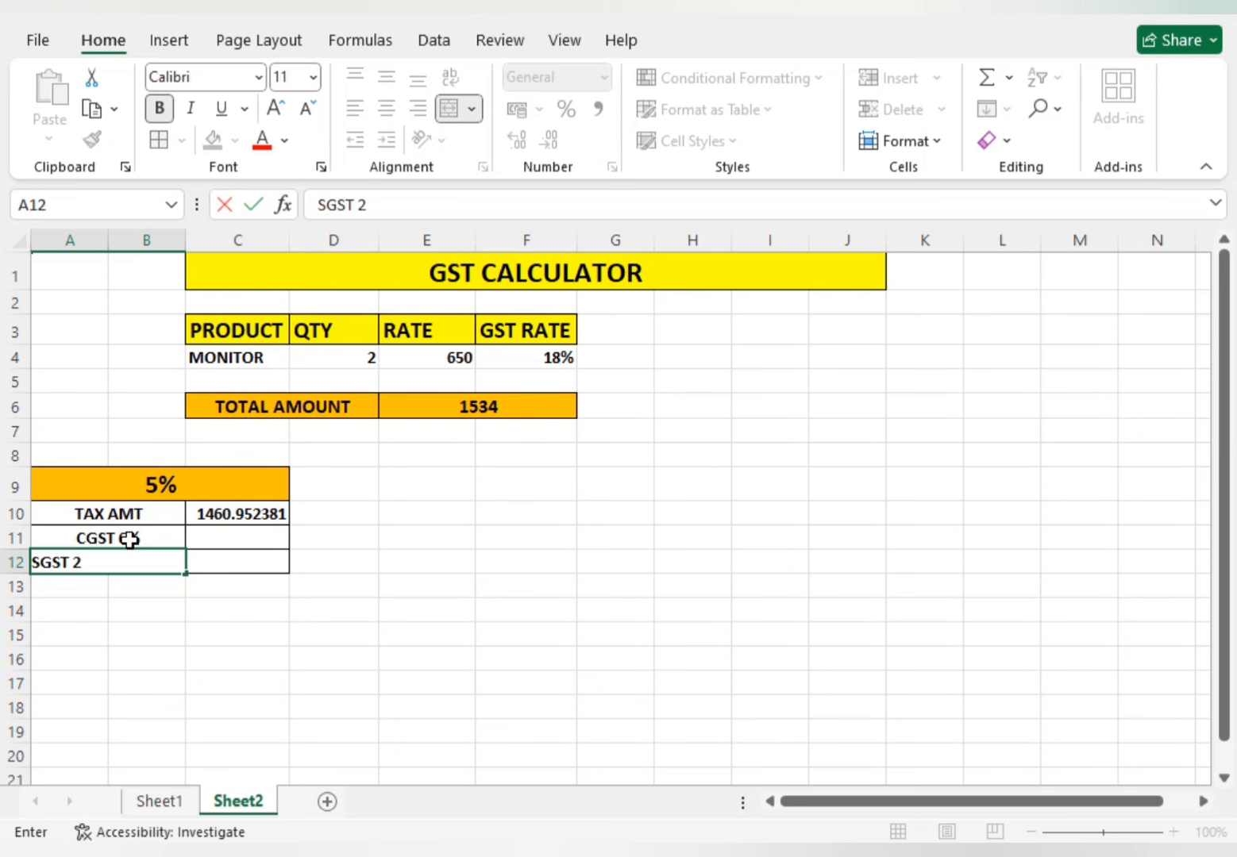
left_click(105, 664)
Step: Correct the label in A11 to CGST 2.5%
left_click(144, 542)
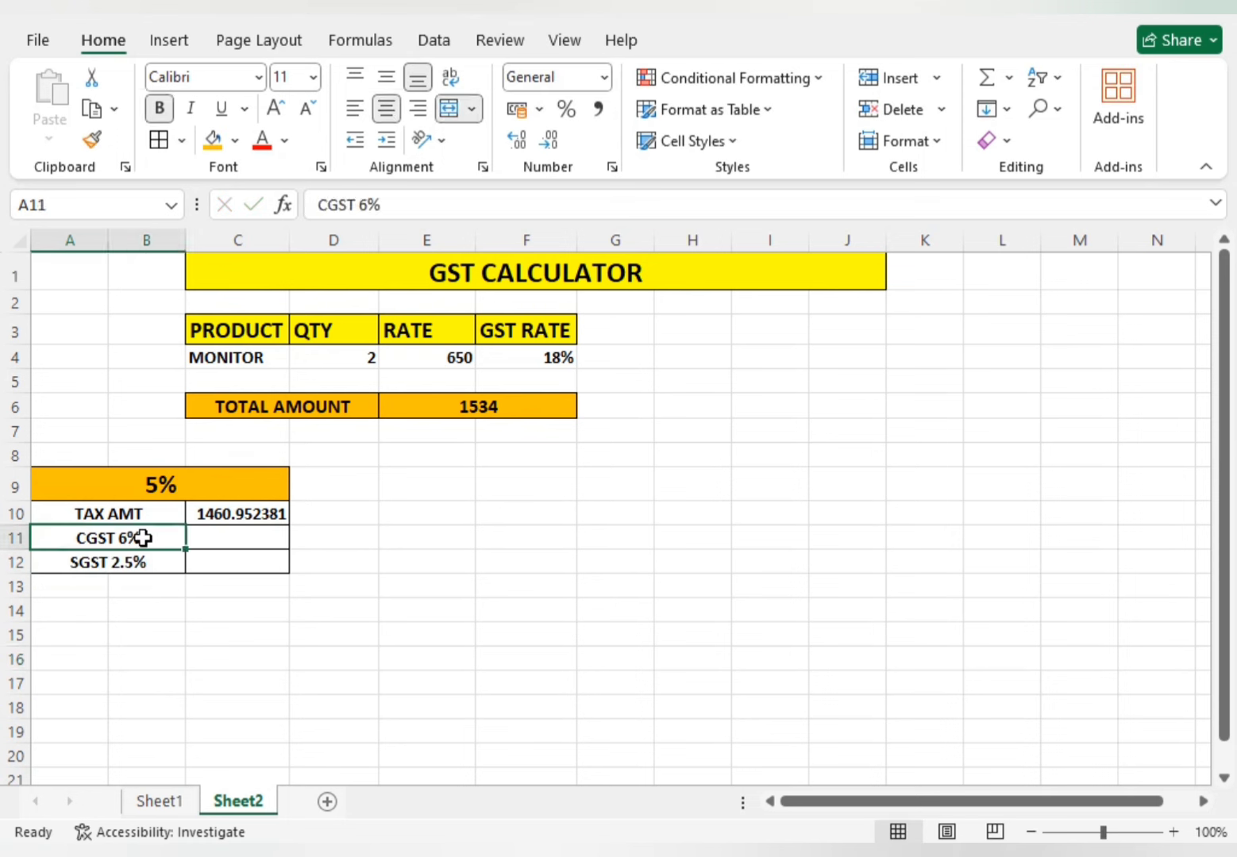
left_click(387, 206)
key("BackSpace")
key("BackSpace")
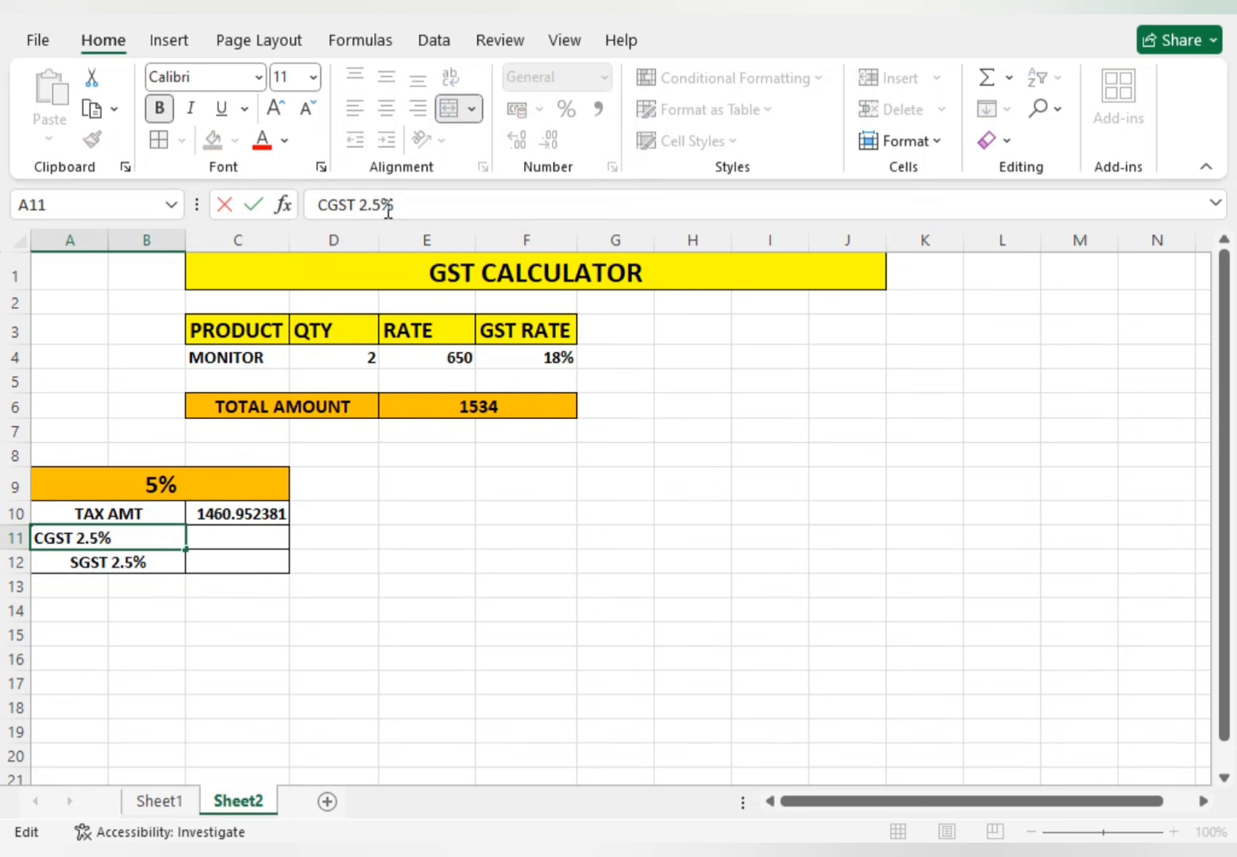
type("2.5%")
left_click(345, 642)
Step: Calculate the CGST amount in C11 with the formula =C10*2.5%
left_click(217, 536)
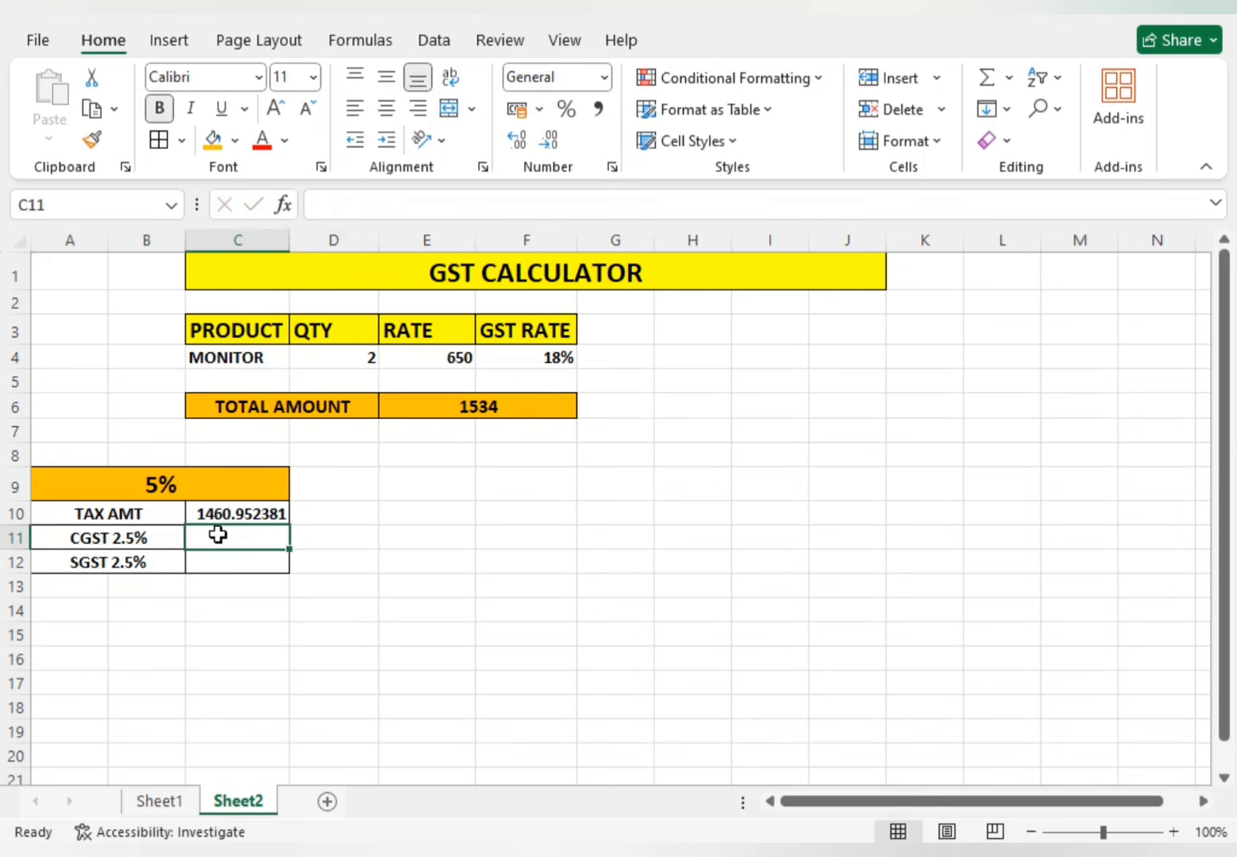
type("=")
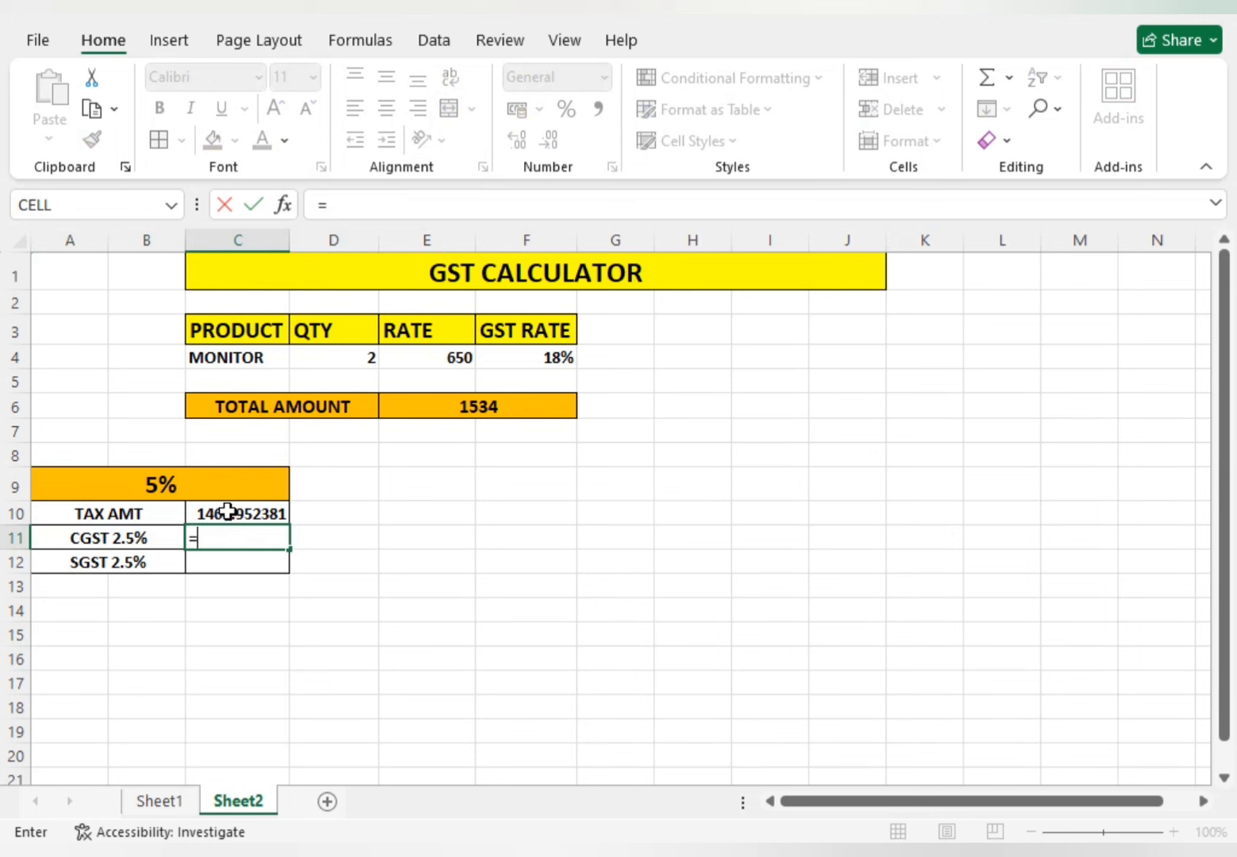
left_click(228, 512)
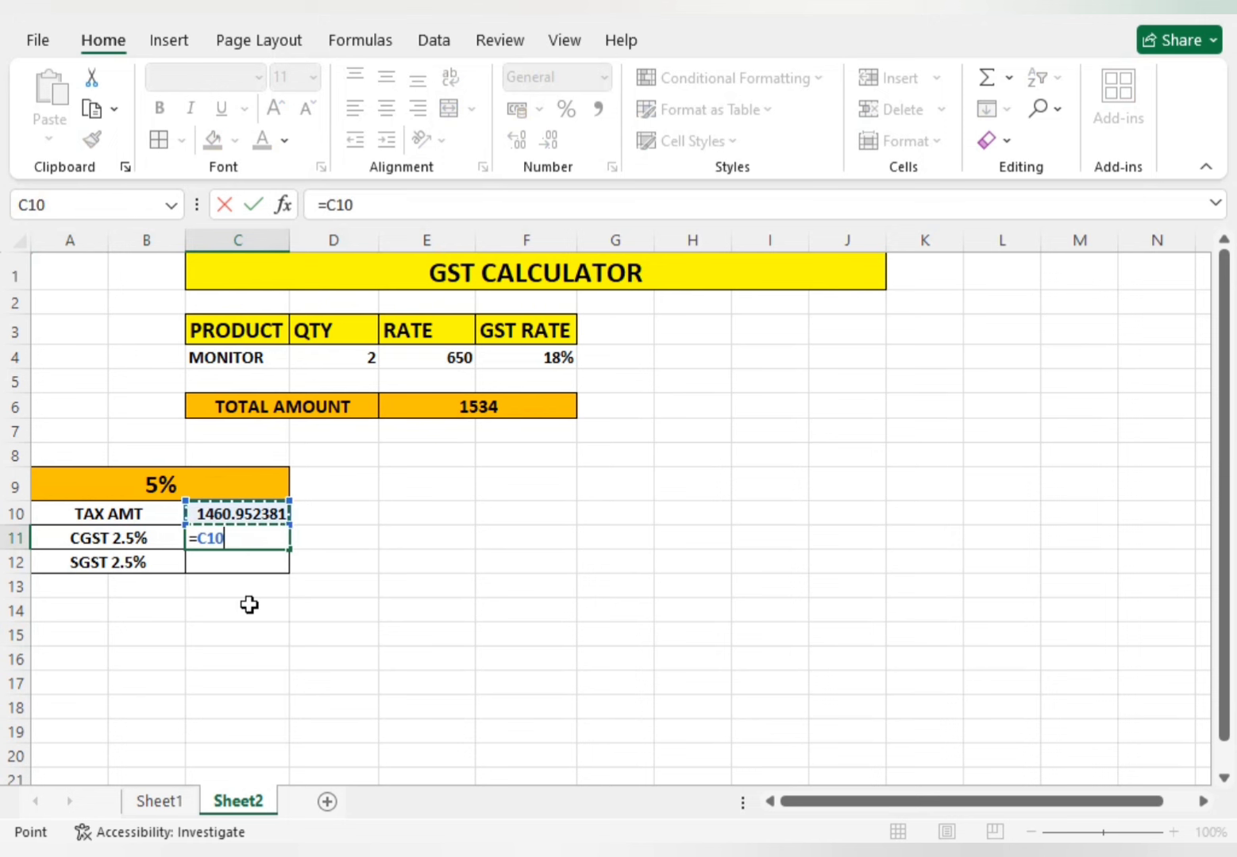
type("*")
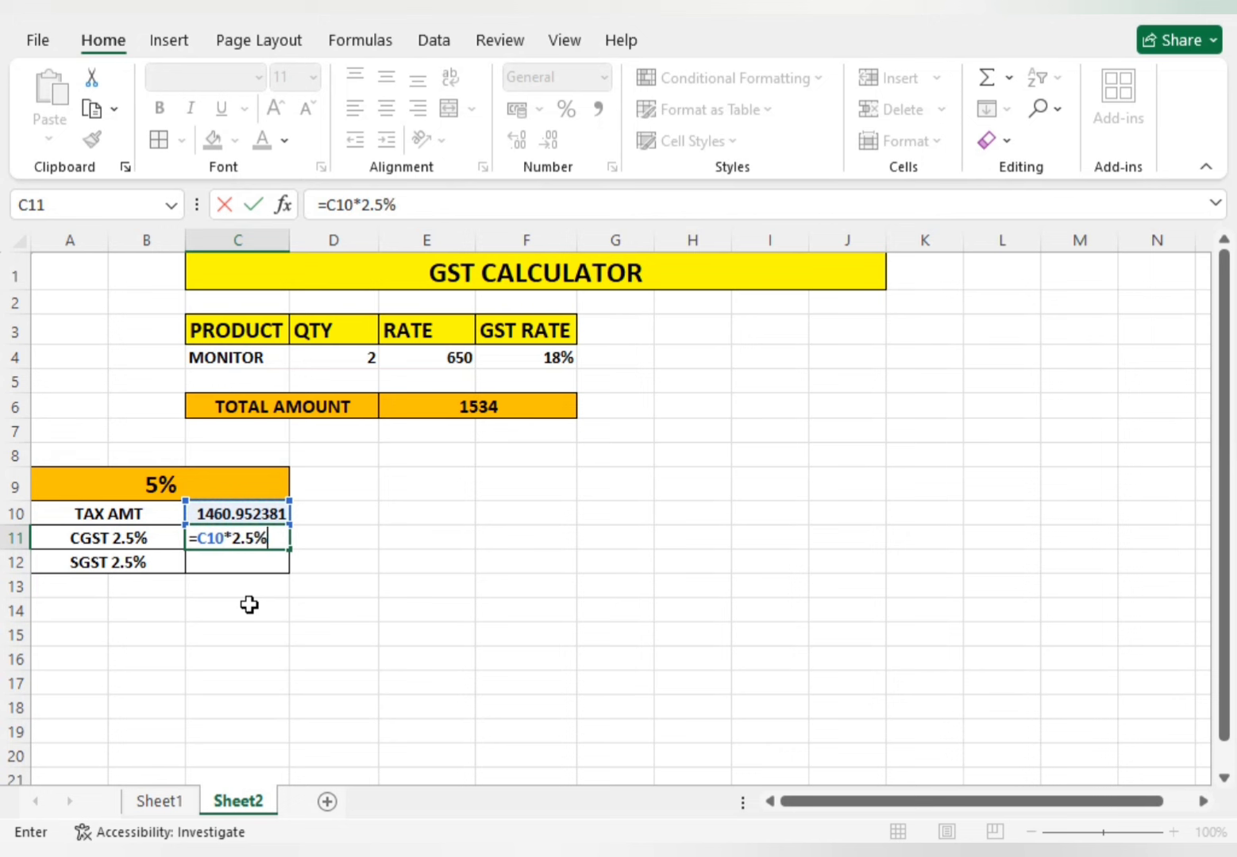
key("Return")
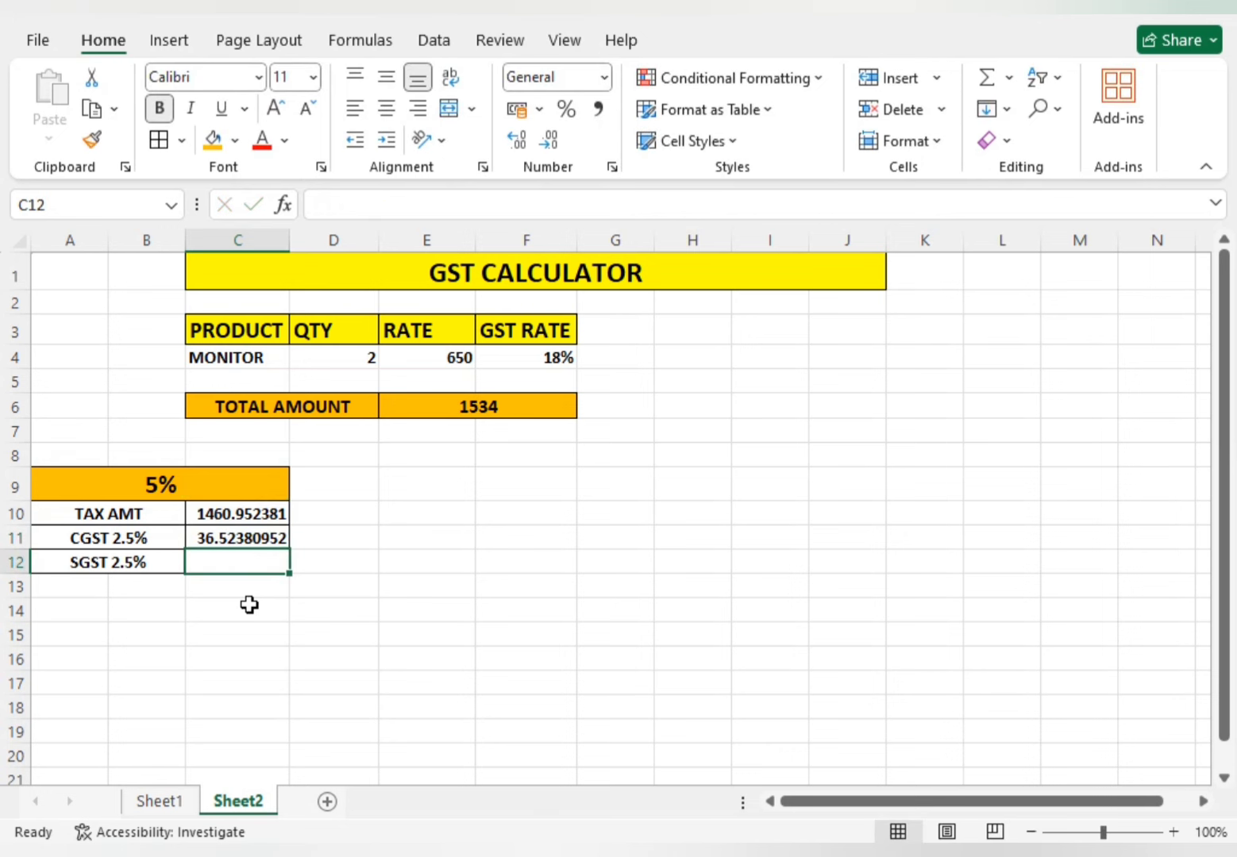
Step: Calculate the 5% block's SGST amount in C12 with the formula =C10*2.5%
type("=")
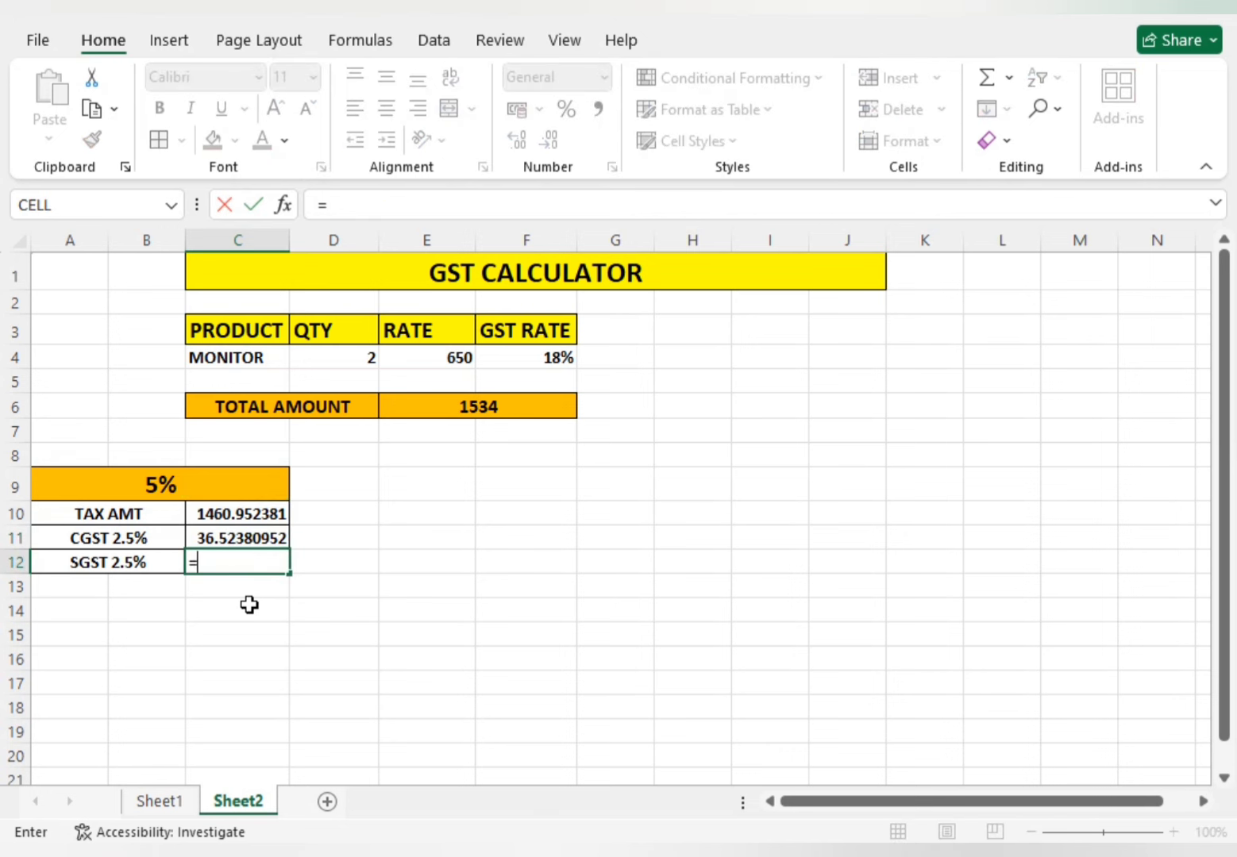
left_click(232, 512)
type("2")
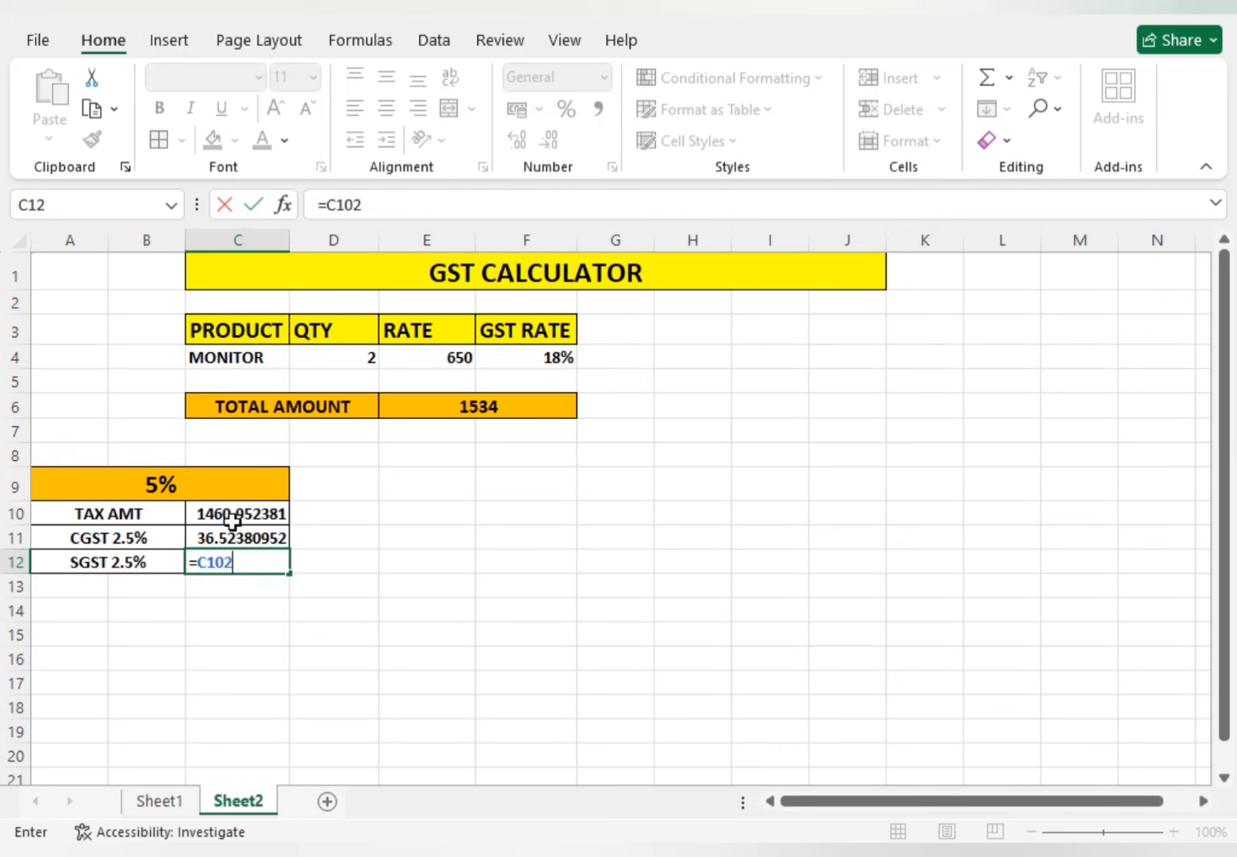
key("BackSpace")
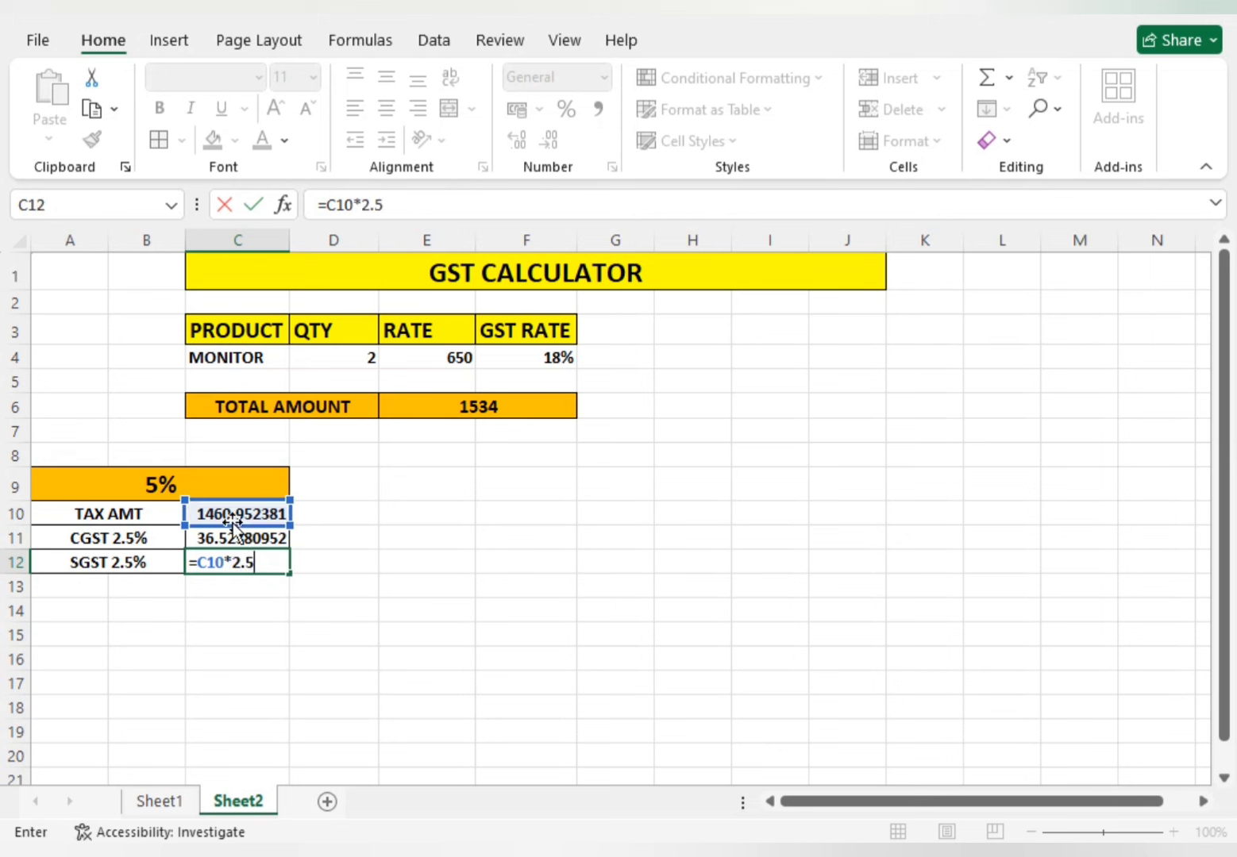
type("*2.5%")
key("Return")
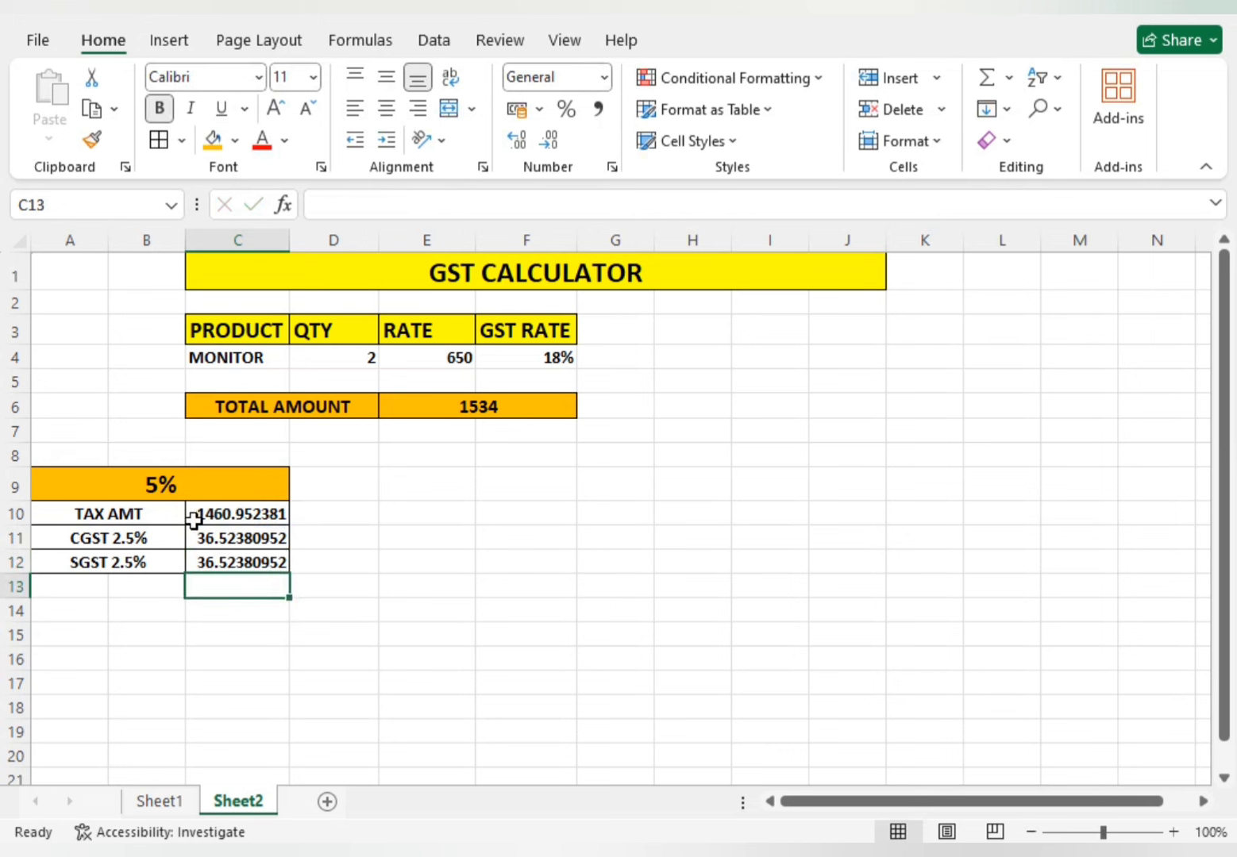
Step: Merge cells A14:B14 and add borders around the merged cell and C14
left_click(93, 615)
left_click_drag(93, 615, 144, 612)
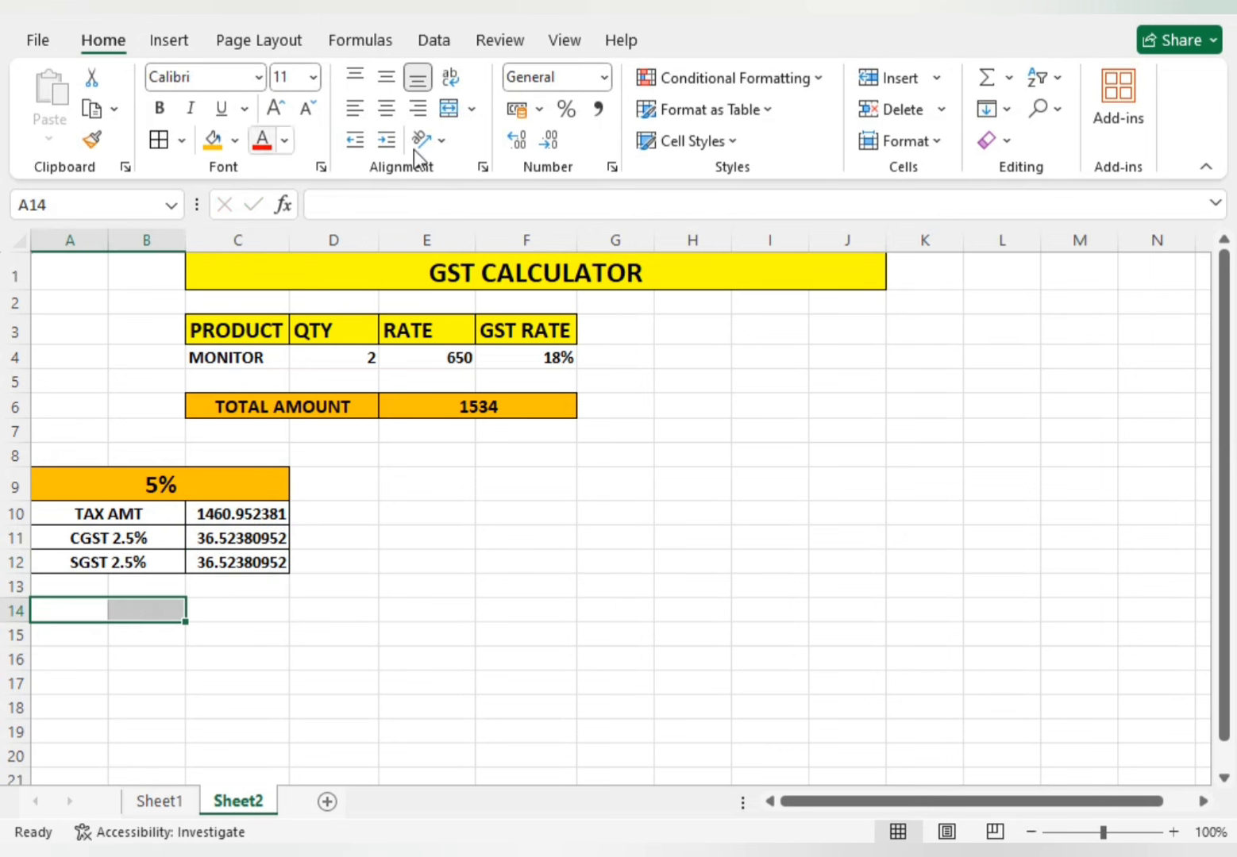
left_click(455, 111)
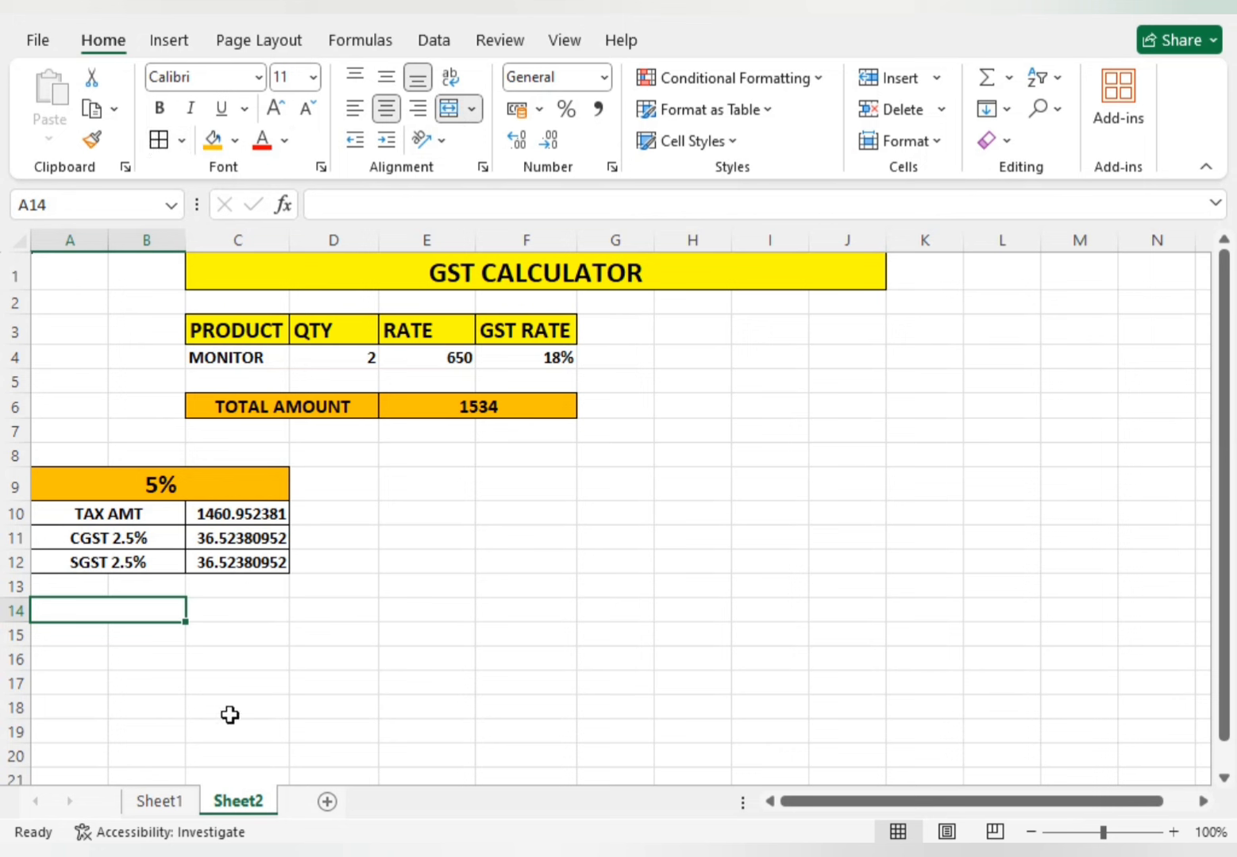
left_click(211, 686)
left_click(213, 619)
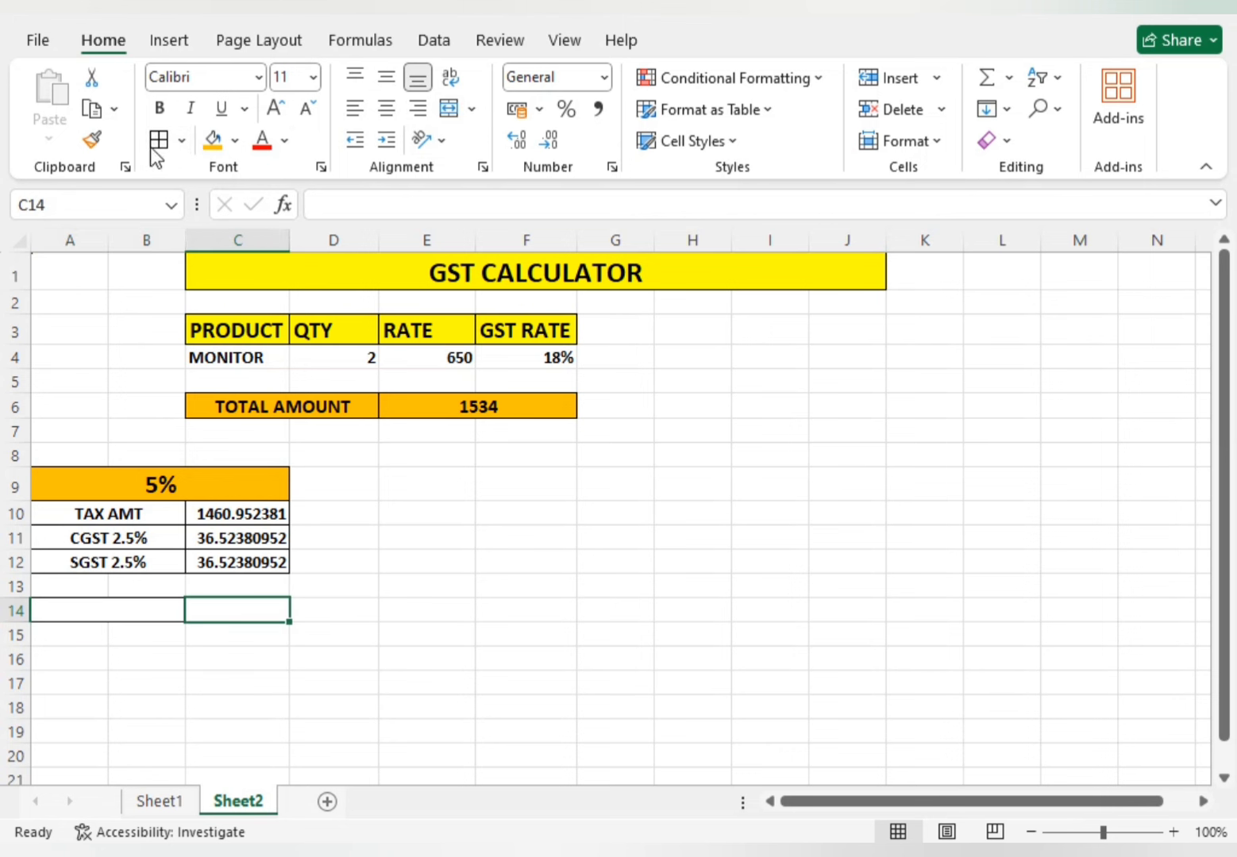
Step: Fill cells A14:C14 with the standard yellow colour
left_click_drag(152, 618, 208, 612)
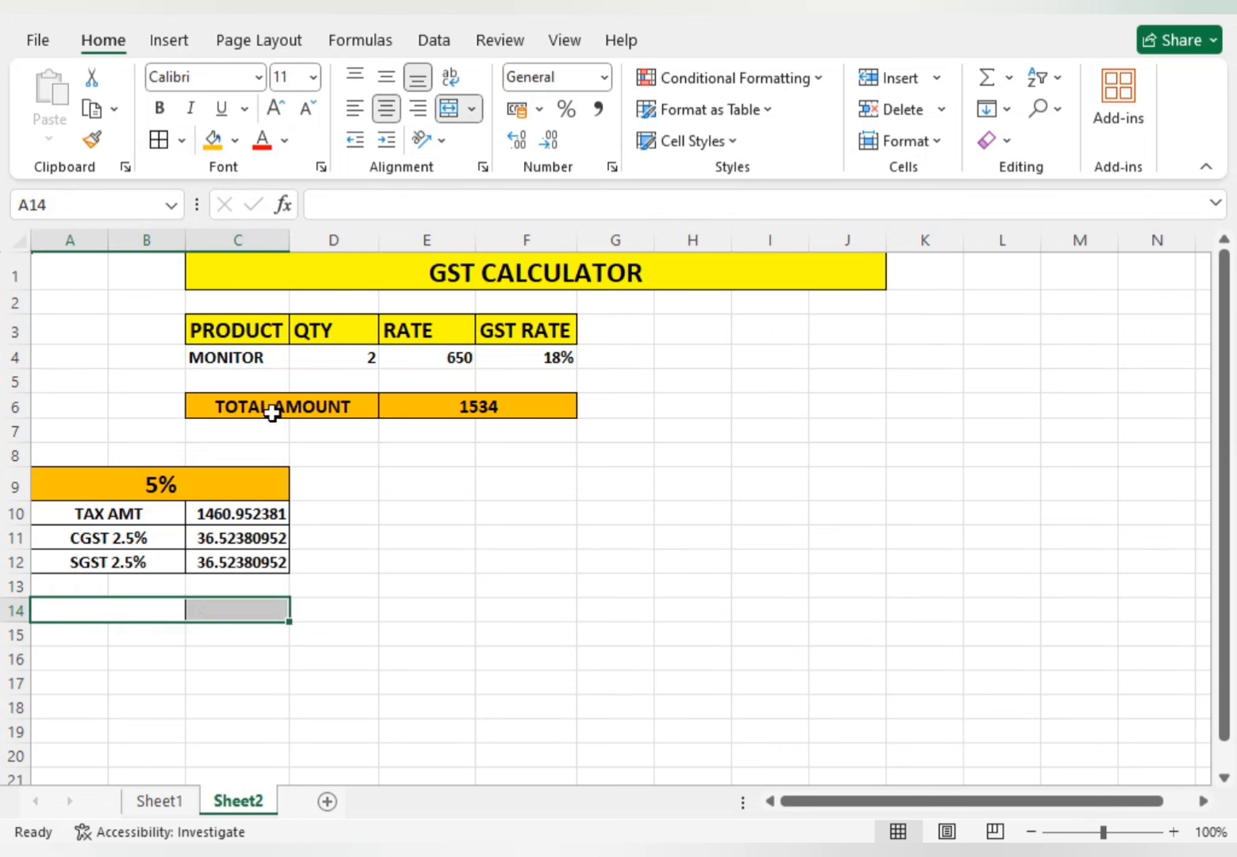
left_click(234, 141)
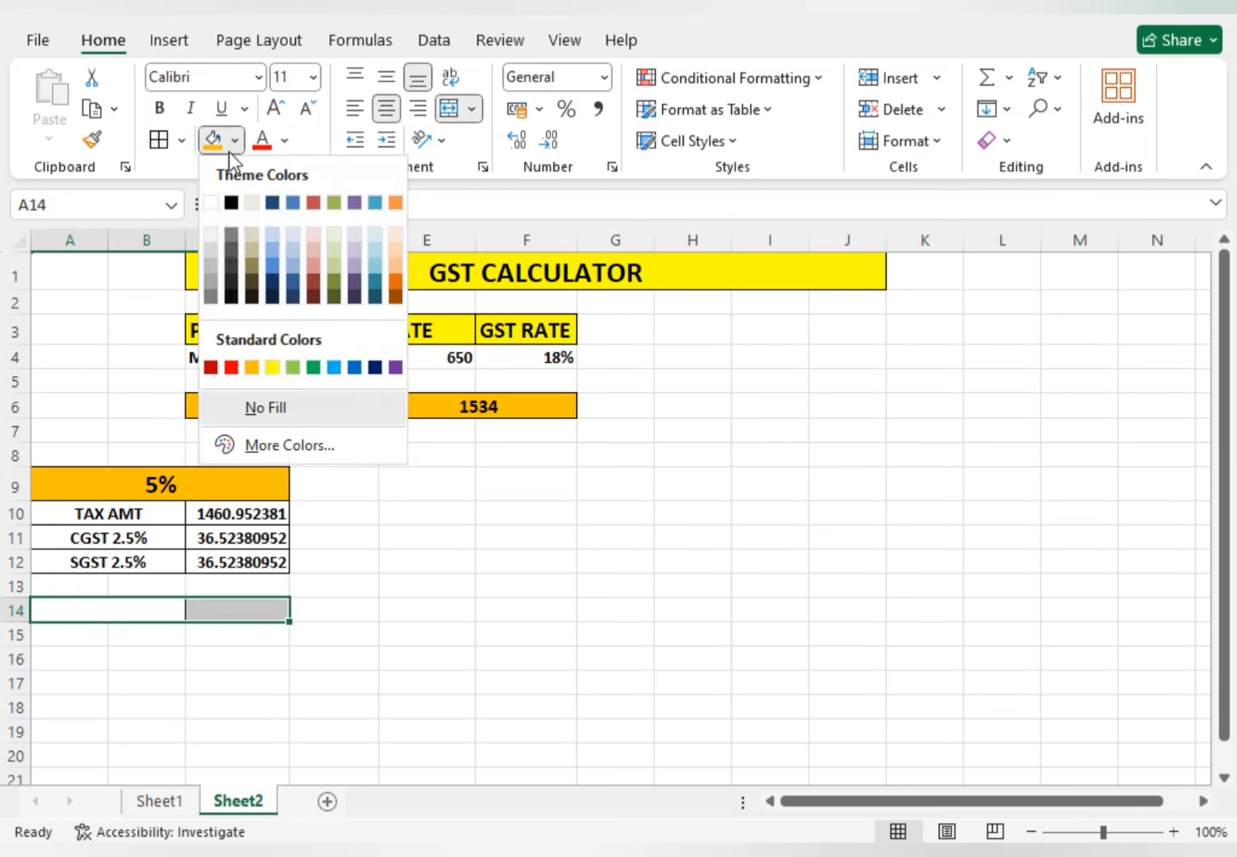
left_click(272, 367)
left_click(215, 643)
Step: Enter the label SUM in the merged cell A14 and make A14:C14 bold
left_click(179, 620)
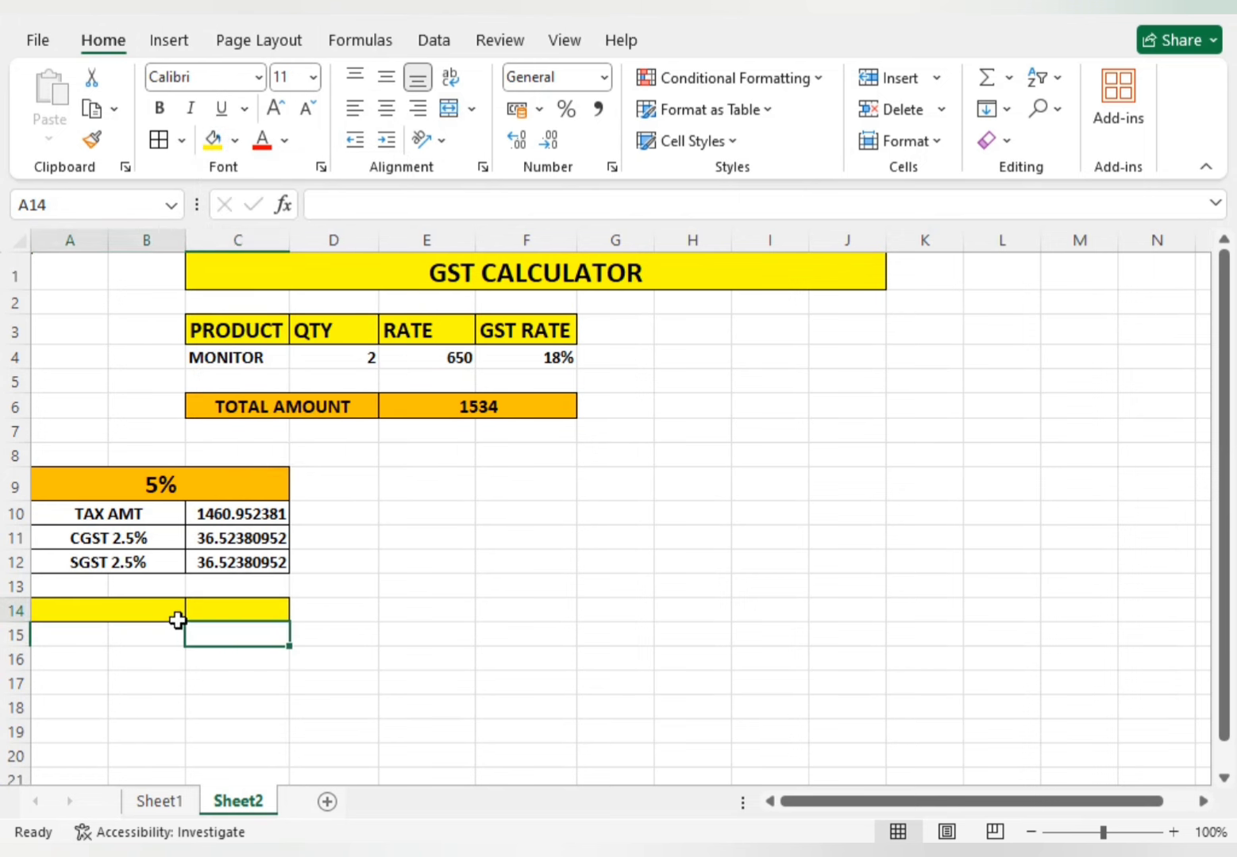
type("SUM")
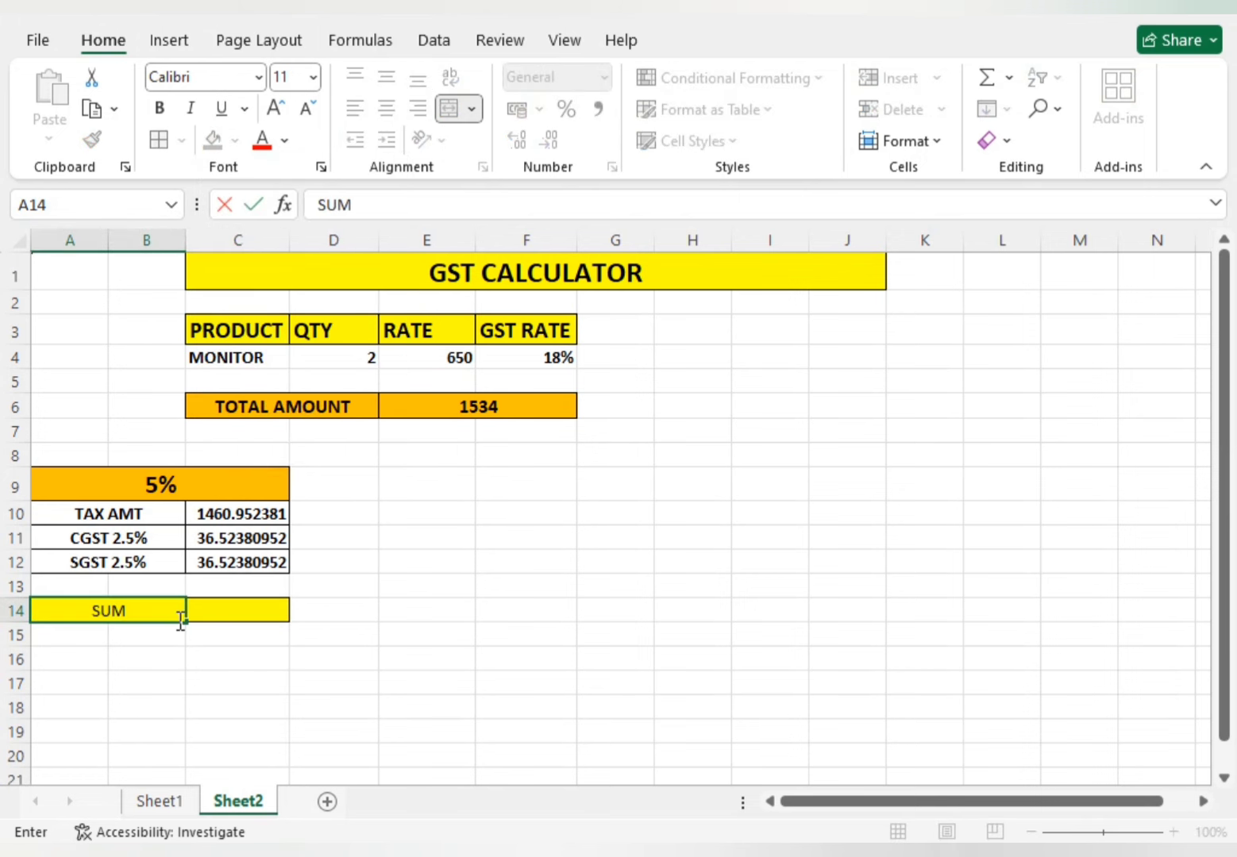
key("Tab")
left_click_drag(83, 619, 214, 612)
left_click(166, 105)
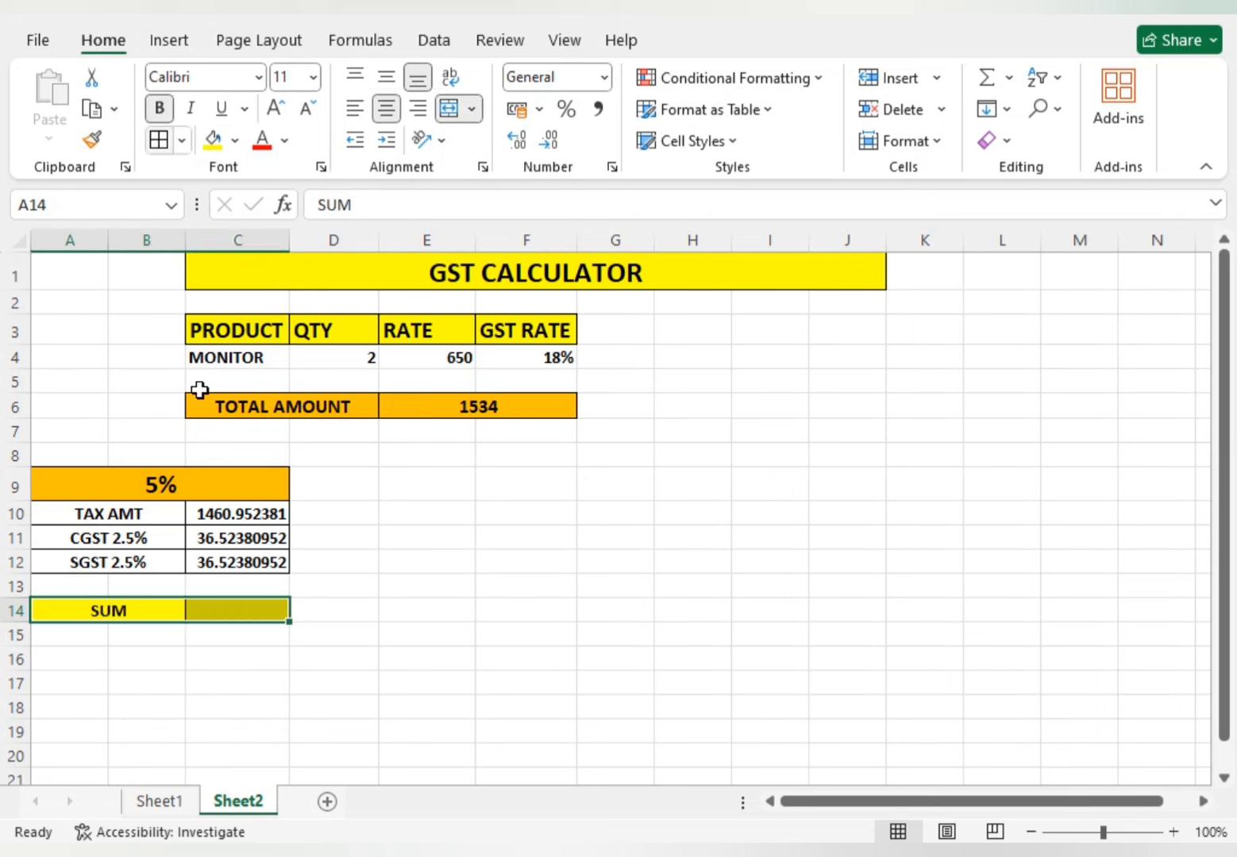
left_click(201, 635)
Step: Add up the 5% block's amounts in C14 with the formula =SUM(C10:C12)
left_click(230, 616)
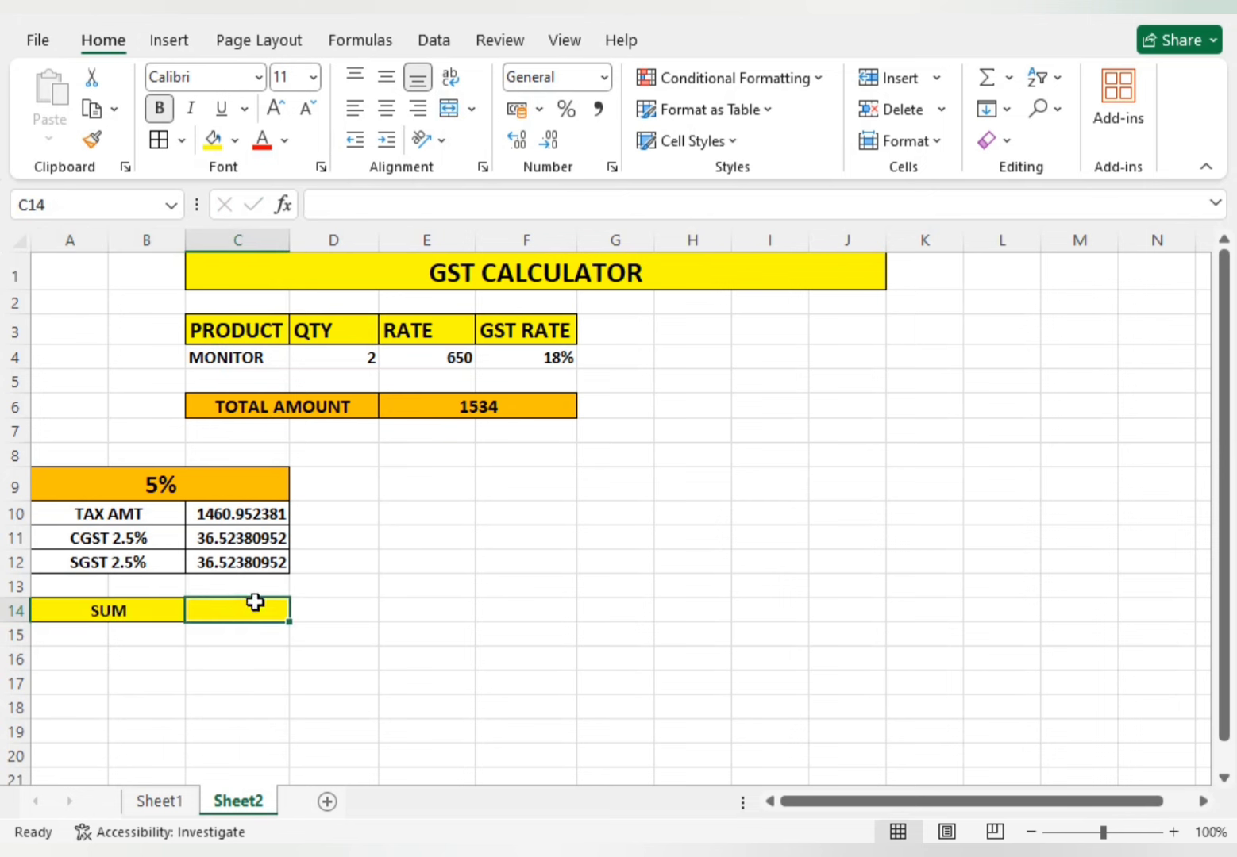
type("=SUM(")
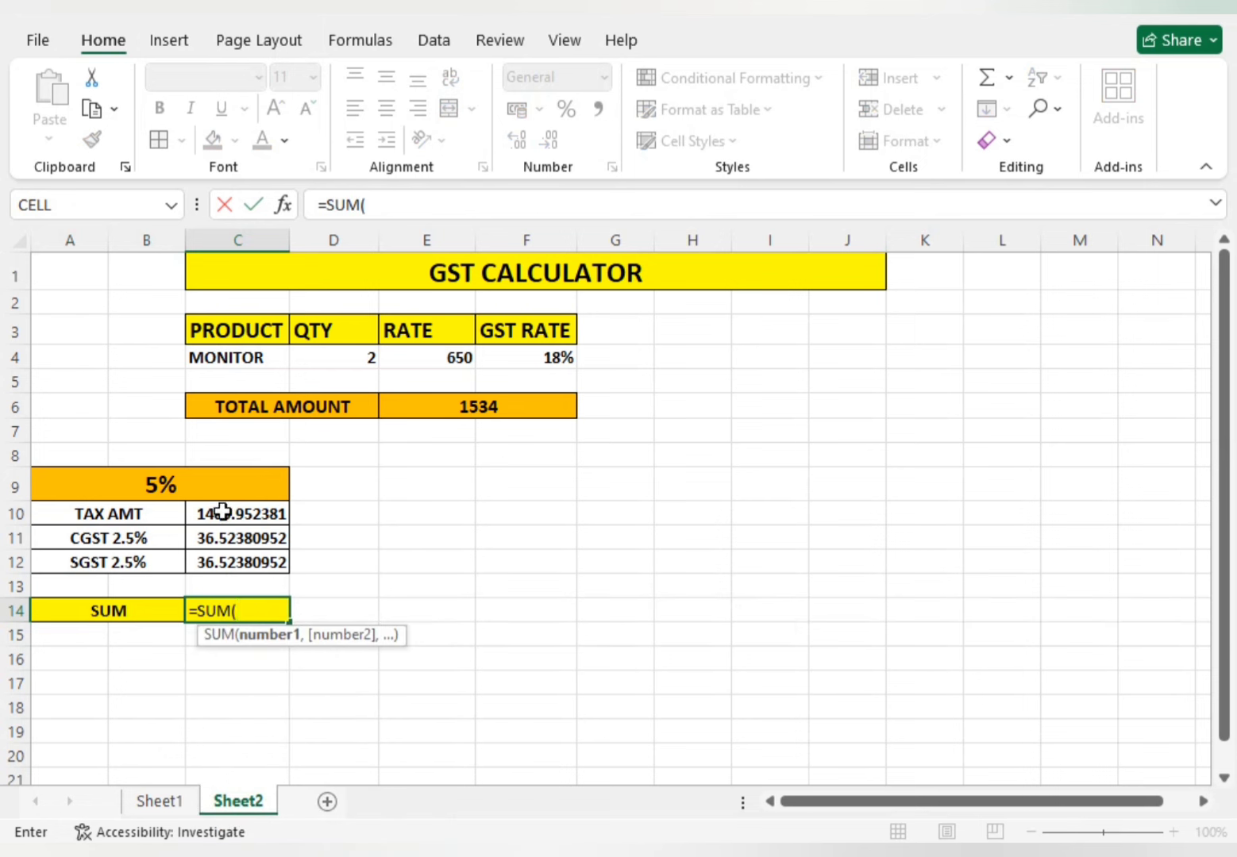
left_click_drag(221, 513, 254, 550)
key("Return")
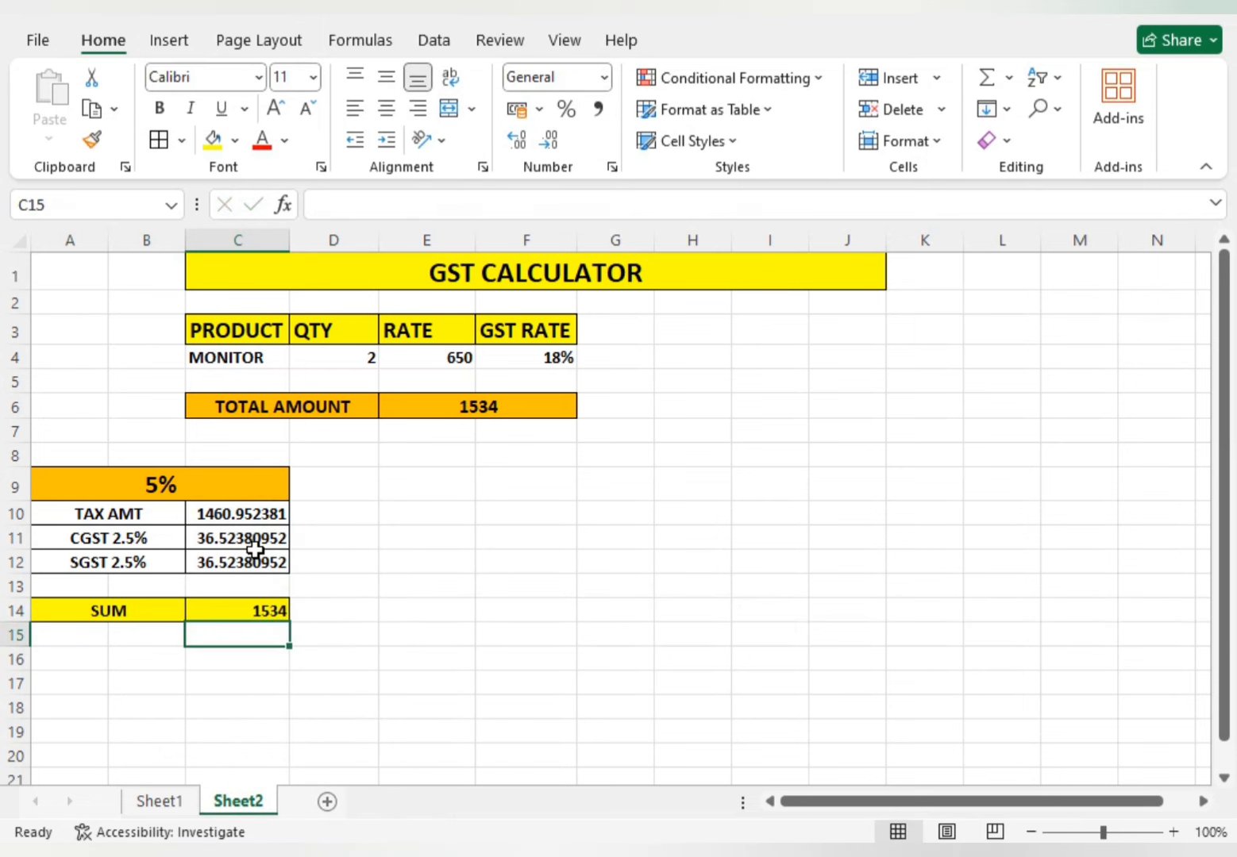
Step: Compare the total amount in E6 with the 5% block's sum and its component amounts
left_click(464, 401)
left_click(256, 613)
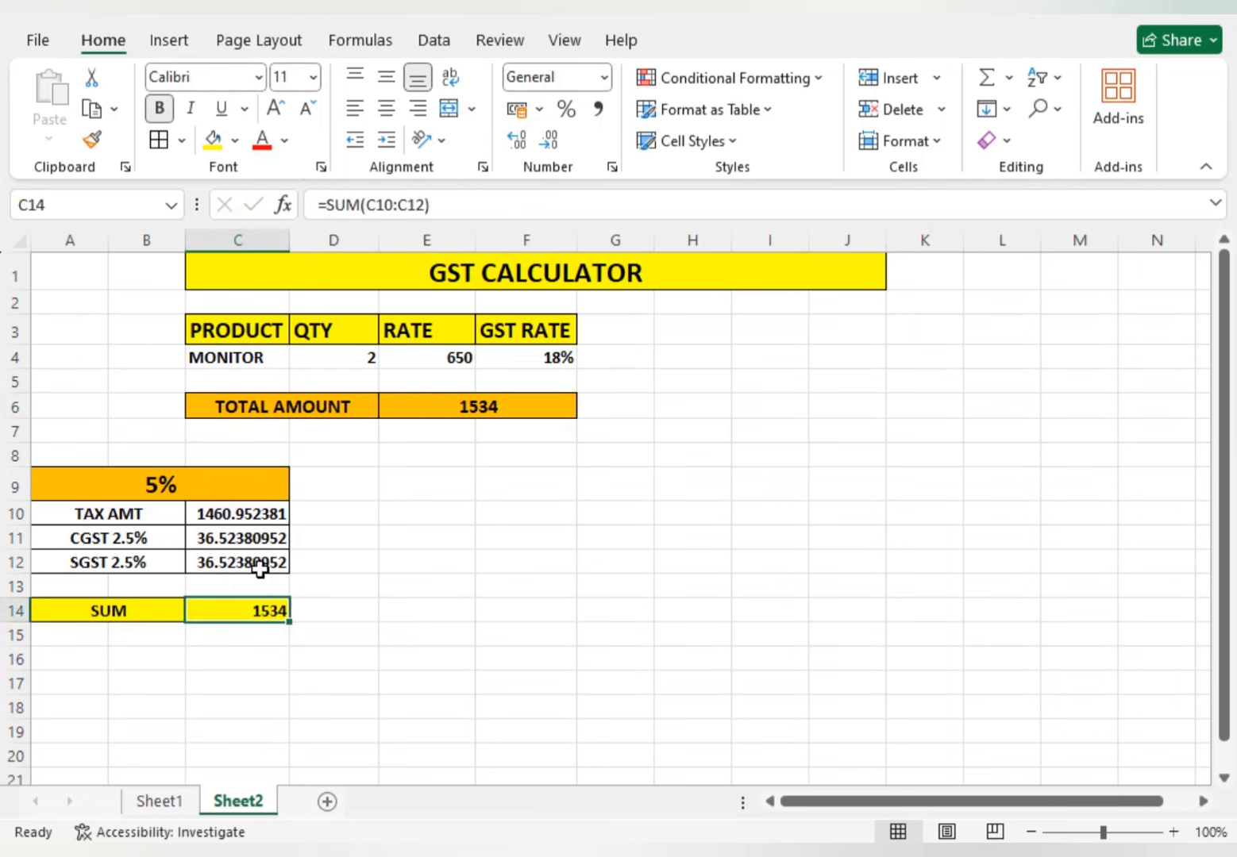
left_click(248, 518)
left_click_drag(247, 568, 287, 595)
left_click(359, 604)
left_click(196, 486)
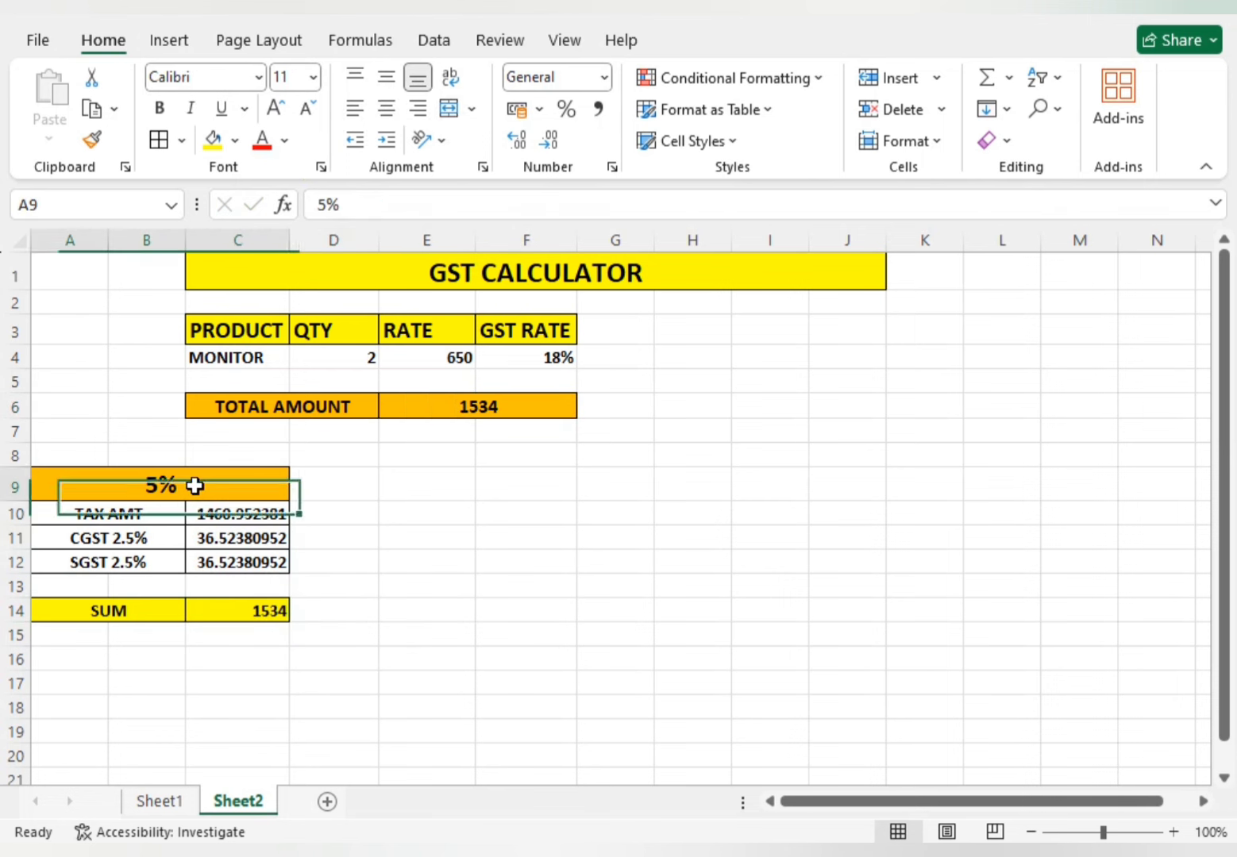
left_click(406, 482)
left_click(439, 560)
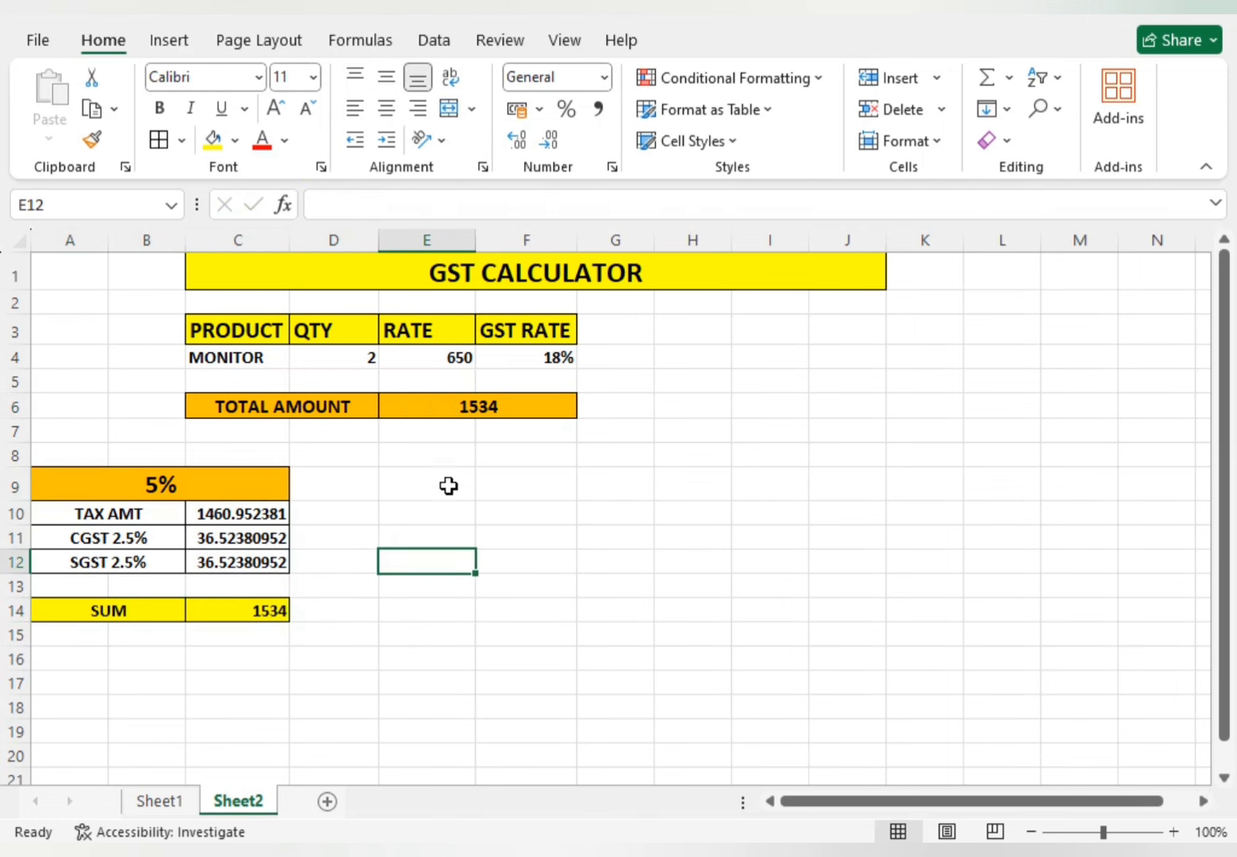
left_click(447, 485)
Step: Choose KEYBOARD as the product in C4 from its drop-down list
left_click(458, 362)
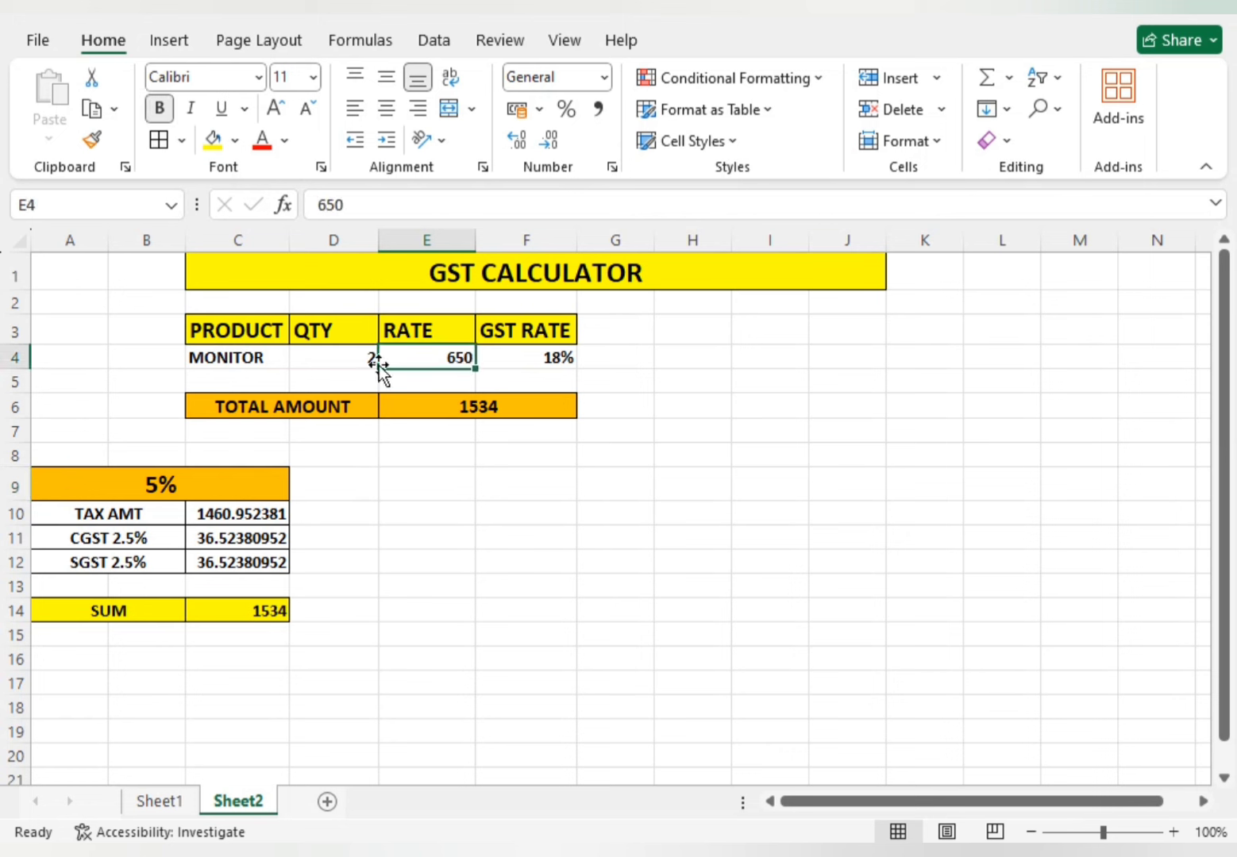
left_click(343, 357)
left_click(279, 359)
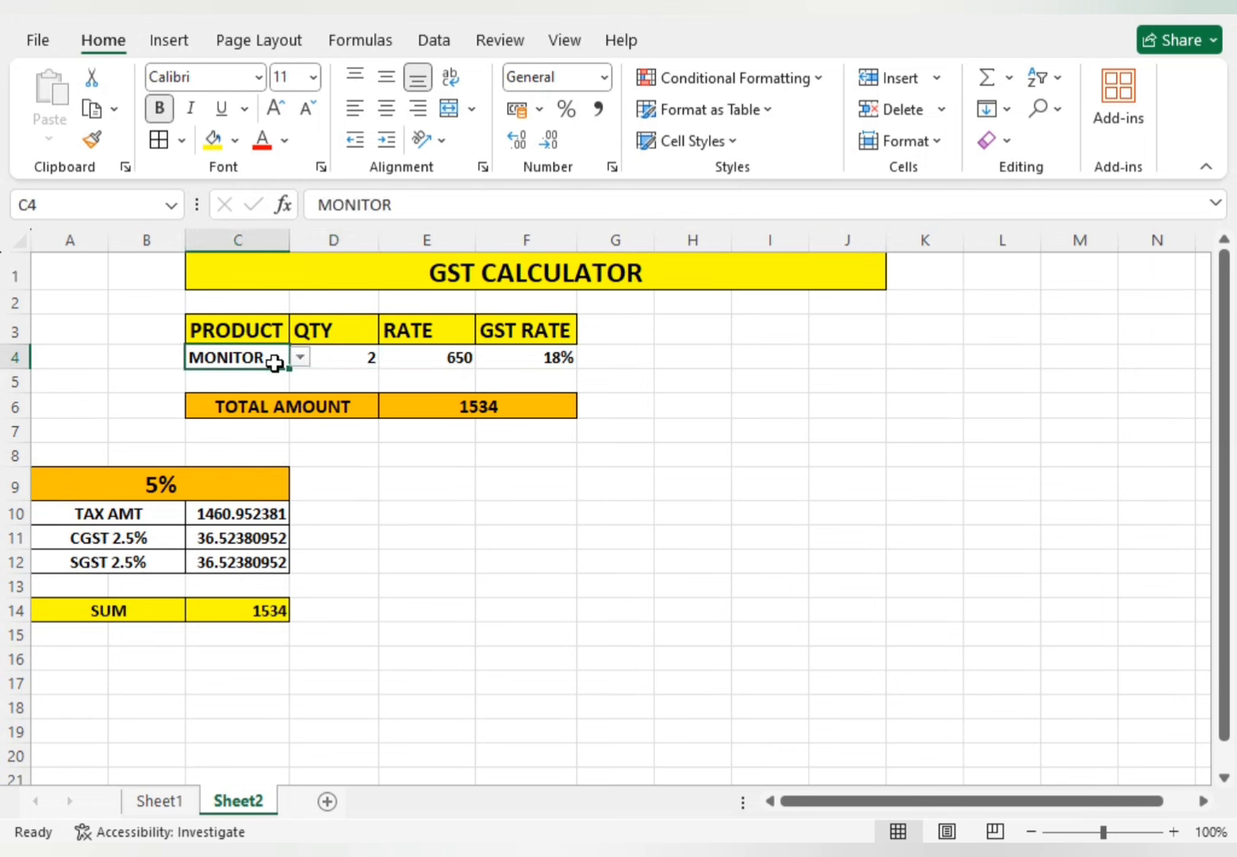
left_click(301, 358)
left_click(265, 376)
Step: Set the keyboard's quantity to 10 in D4 and its rate to 1000 in E4
left_click(349, 358)
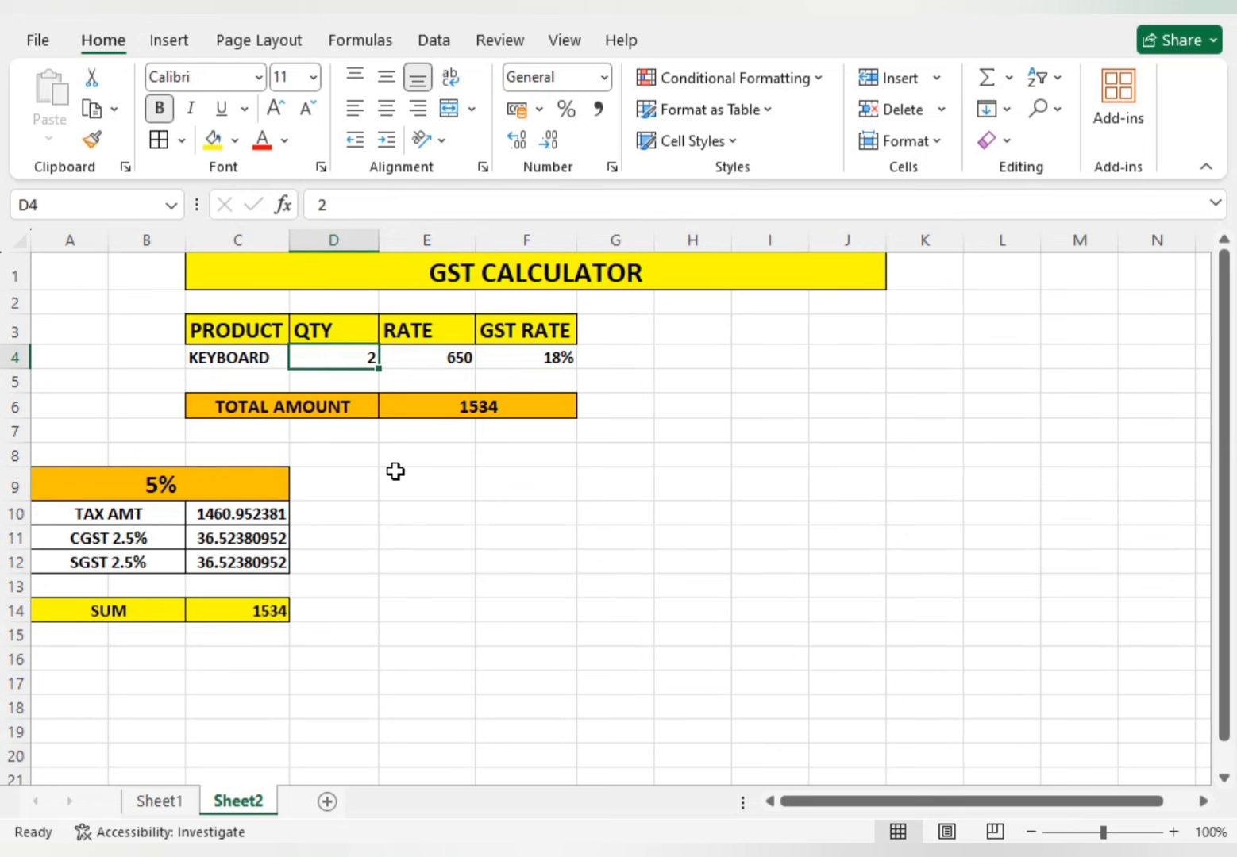
type("10")
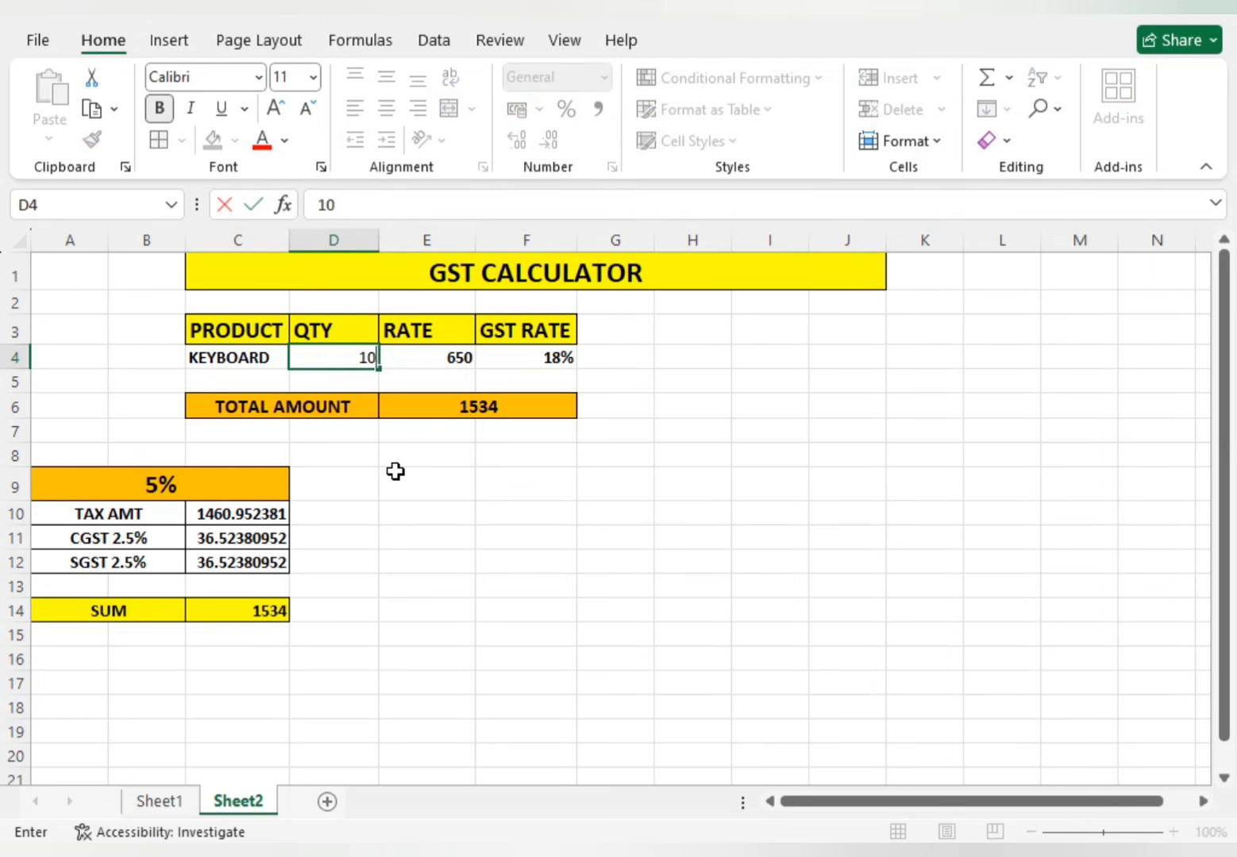
key("Tab")
type("1")
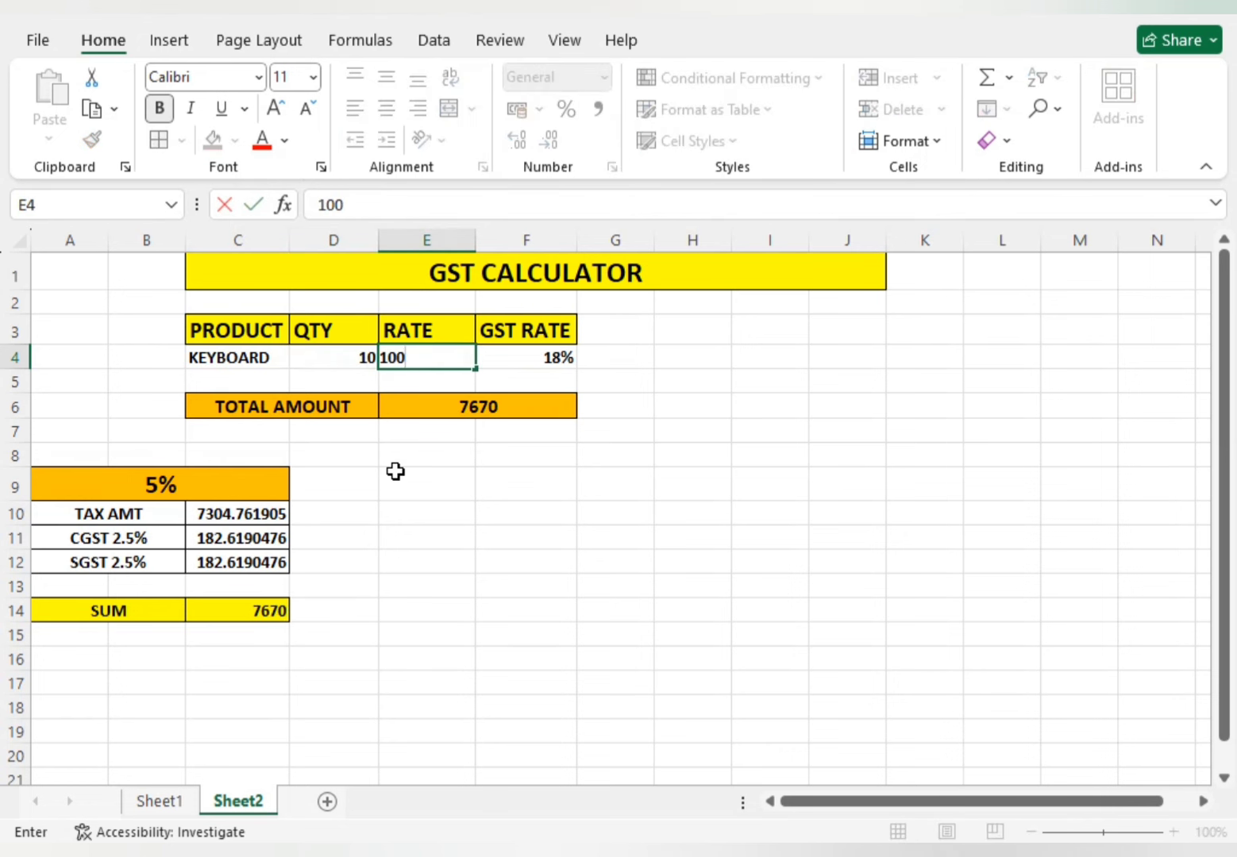
type("000")
key("Return")
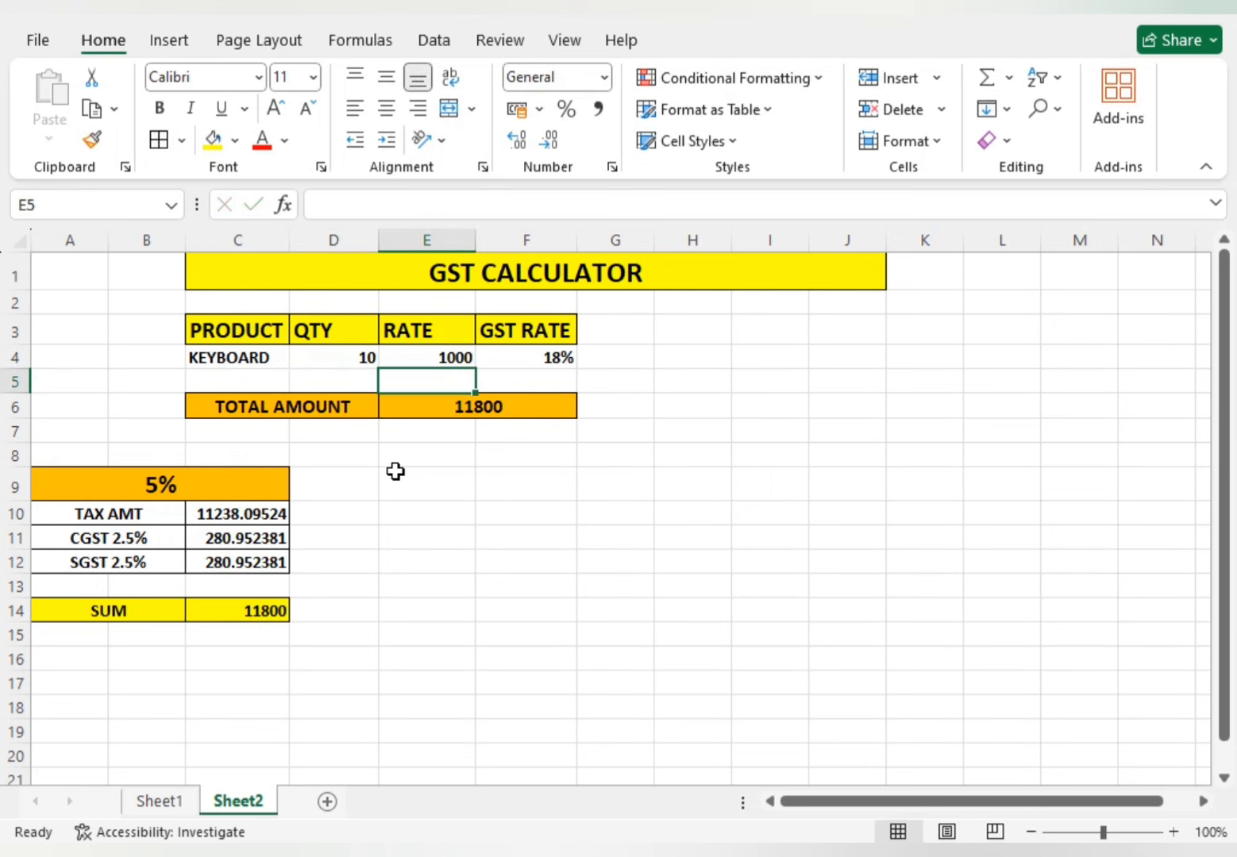
Step: Choose 18% as the GST rate in F4 from its drop-down list
left_click(552, 355)
left_click(597, 358)
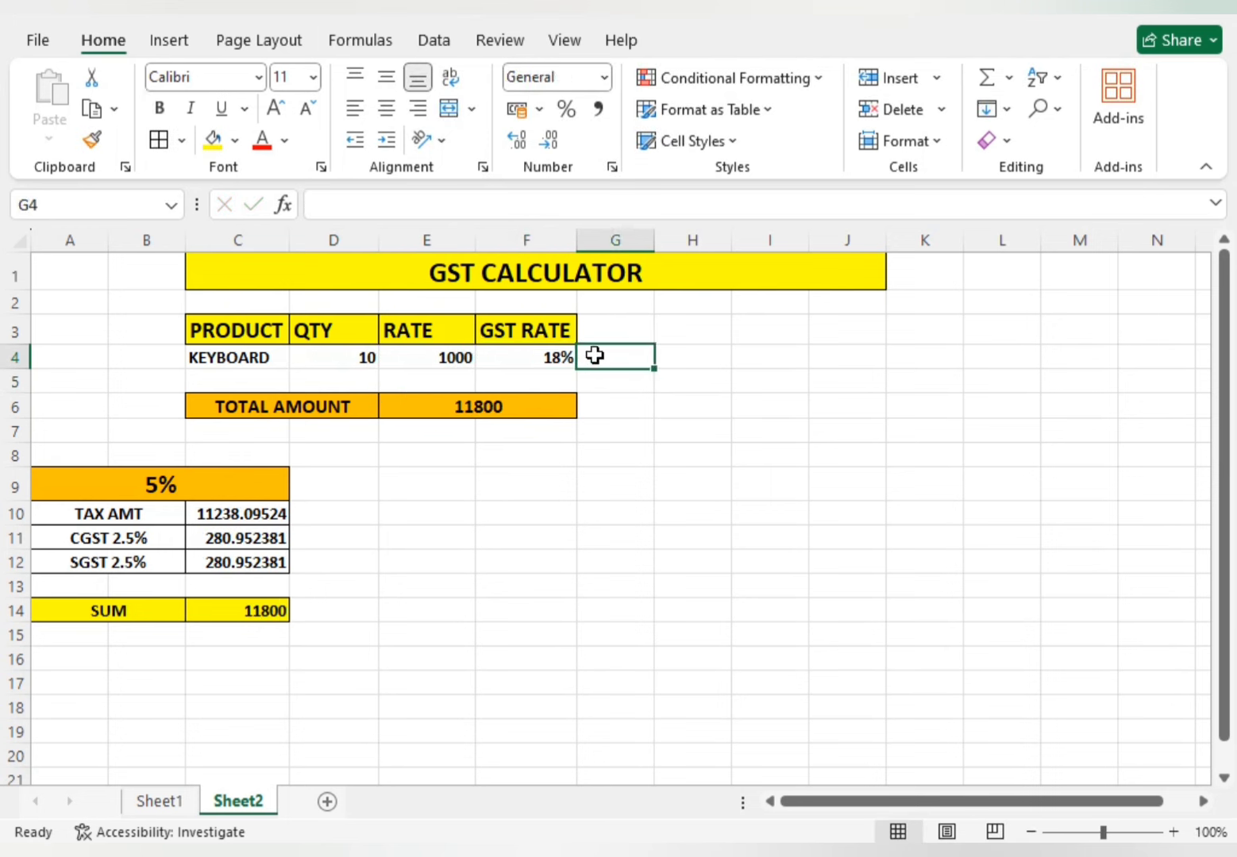
left_click(555, 356)
left_click(589, 358)
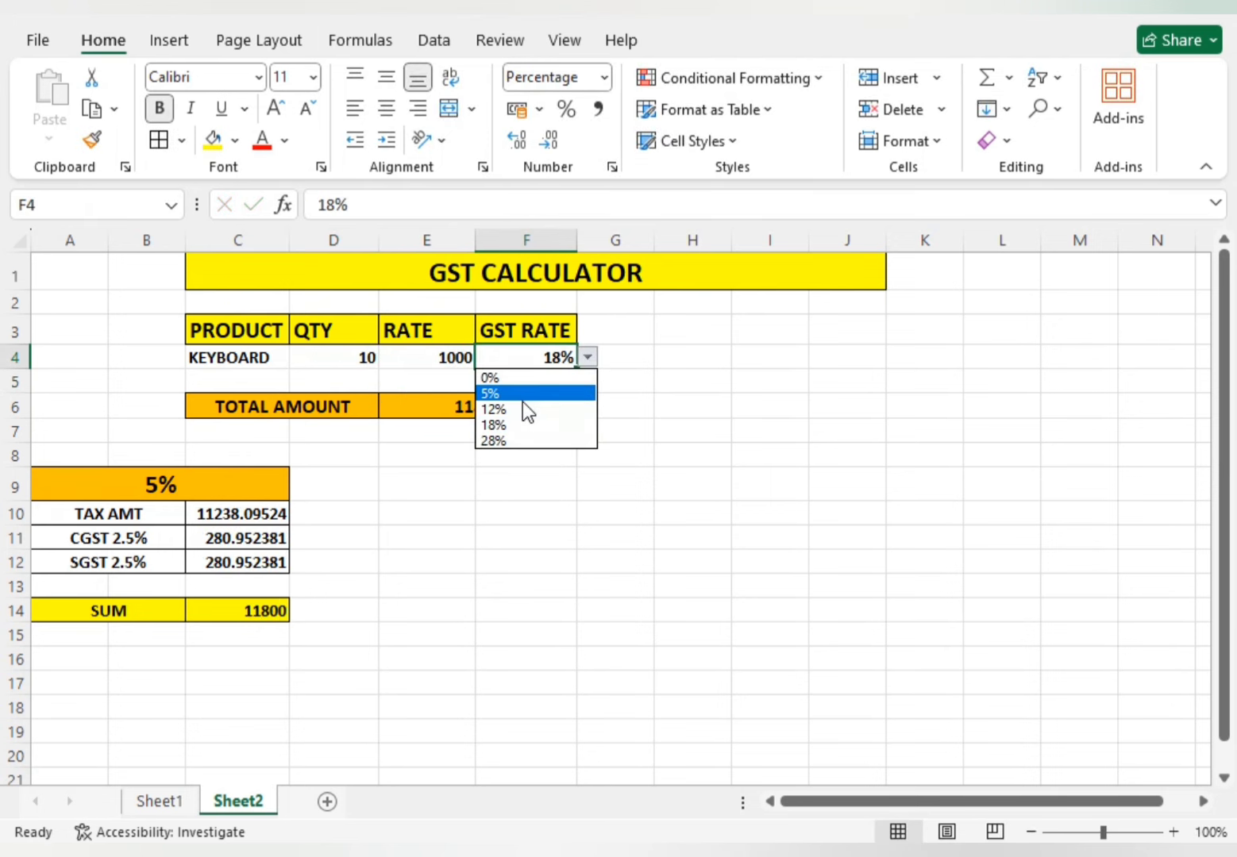
left_click(513, 424)
left_click(419, 427)
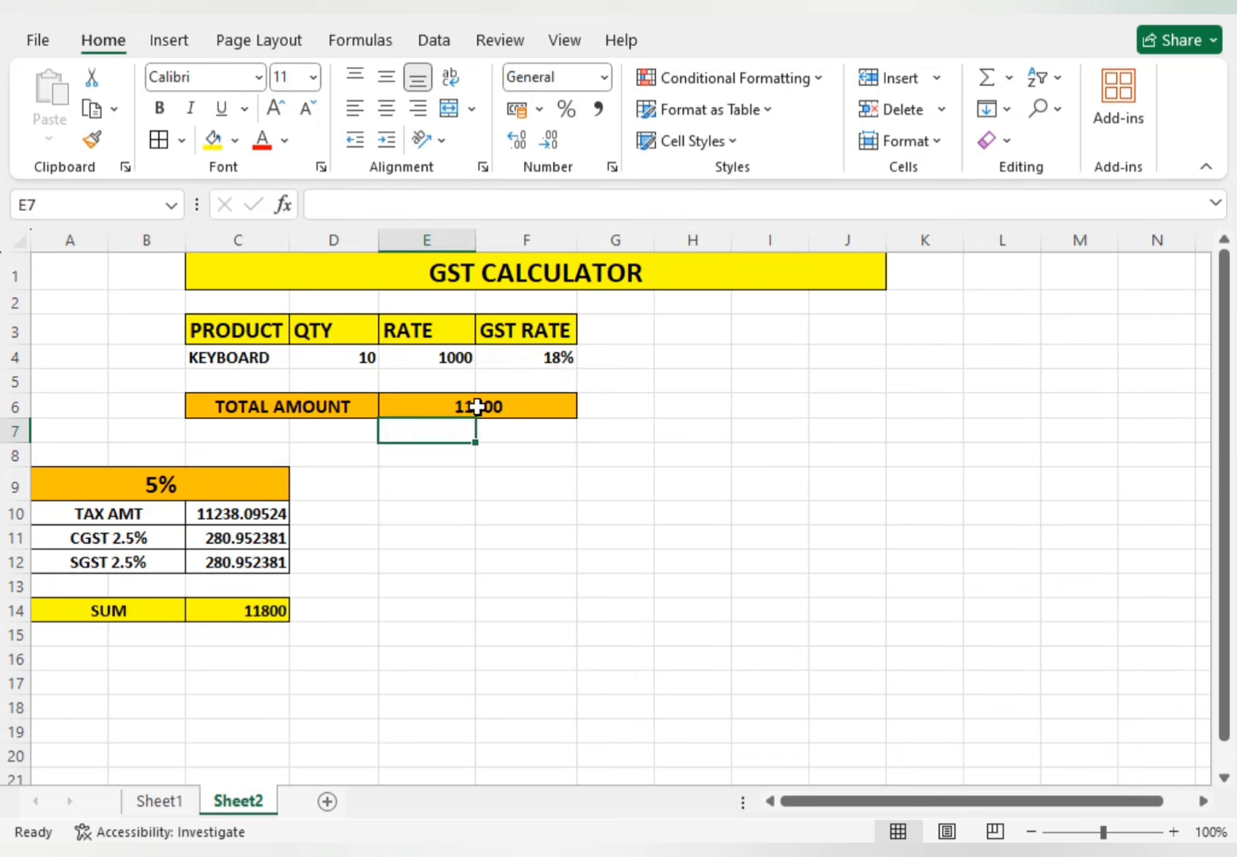
left_click(496, 428)
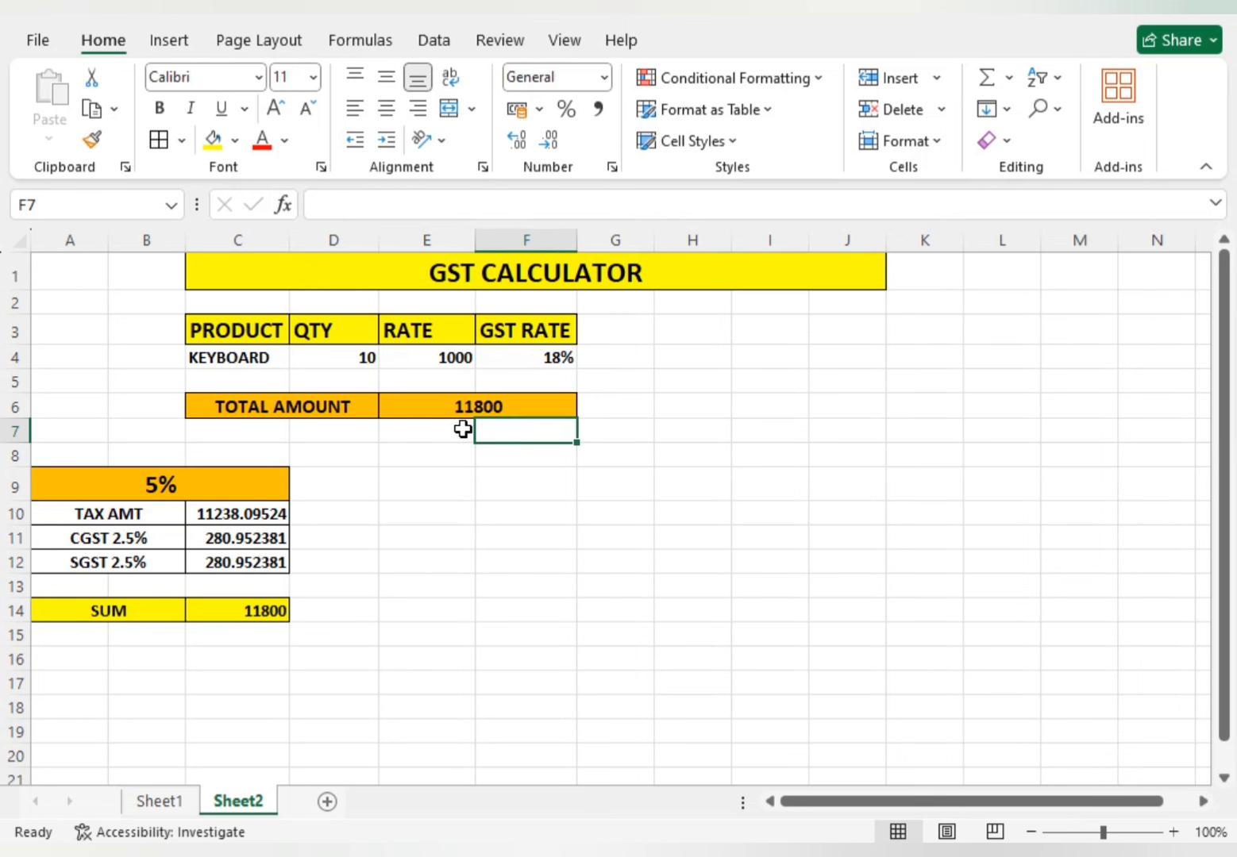
Step: Review the total amount and the 5% block's tax amount, CGST, SGST and sum formulas
left_click(472, 408)
left_click(219, 488)
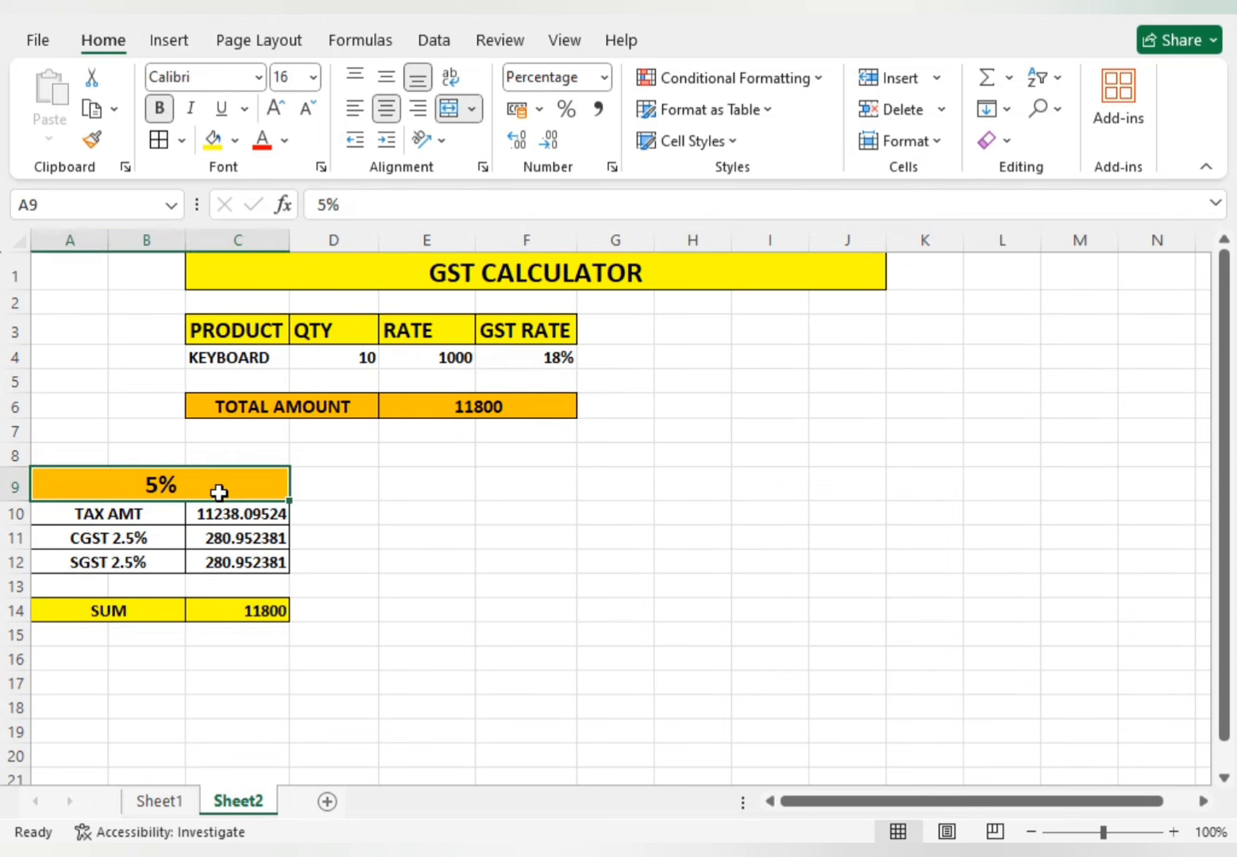
left_click(211, 516)
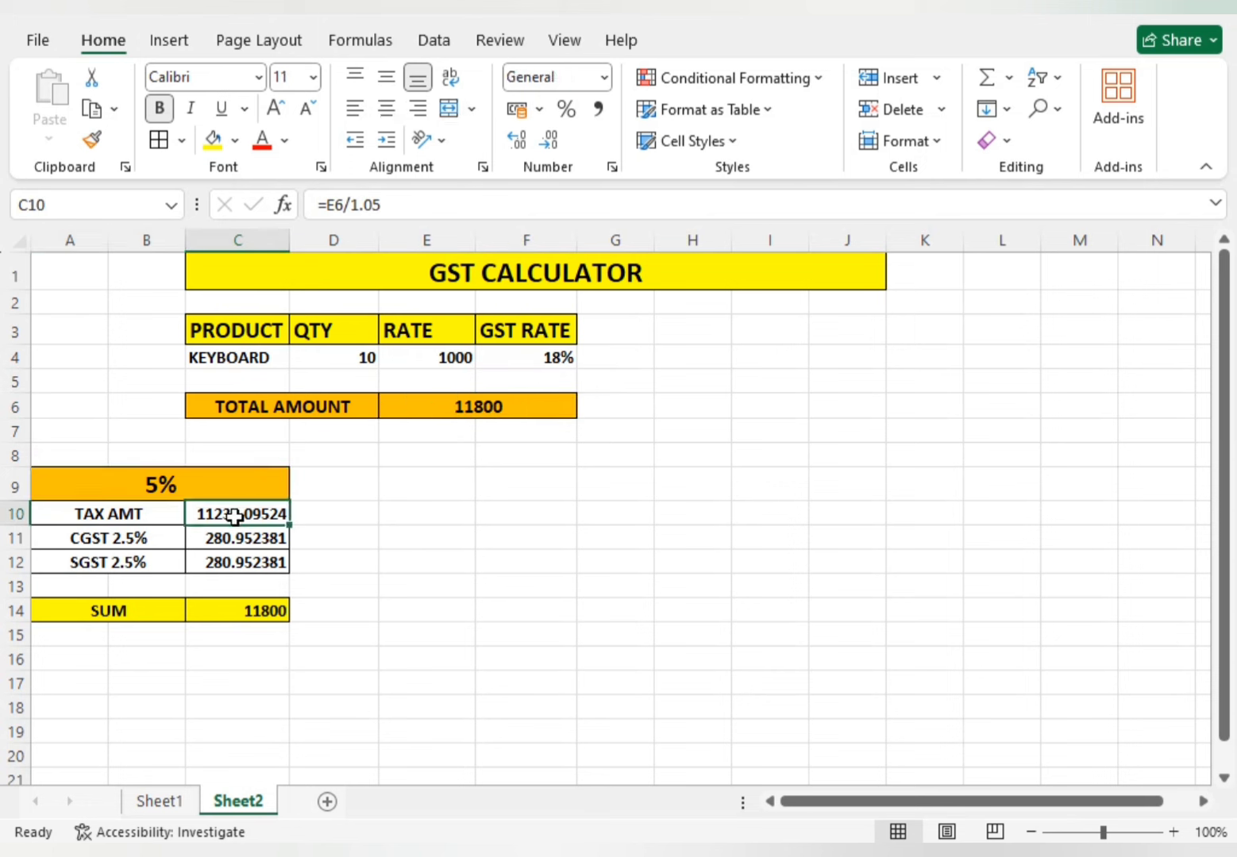
left_click(233, 537)
left_click(232, 561)
left_click(238, 618)
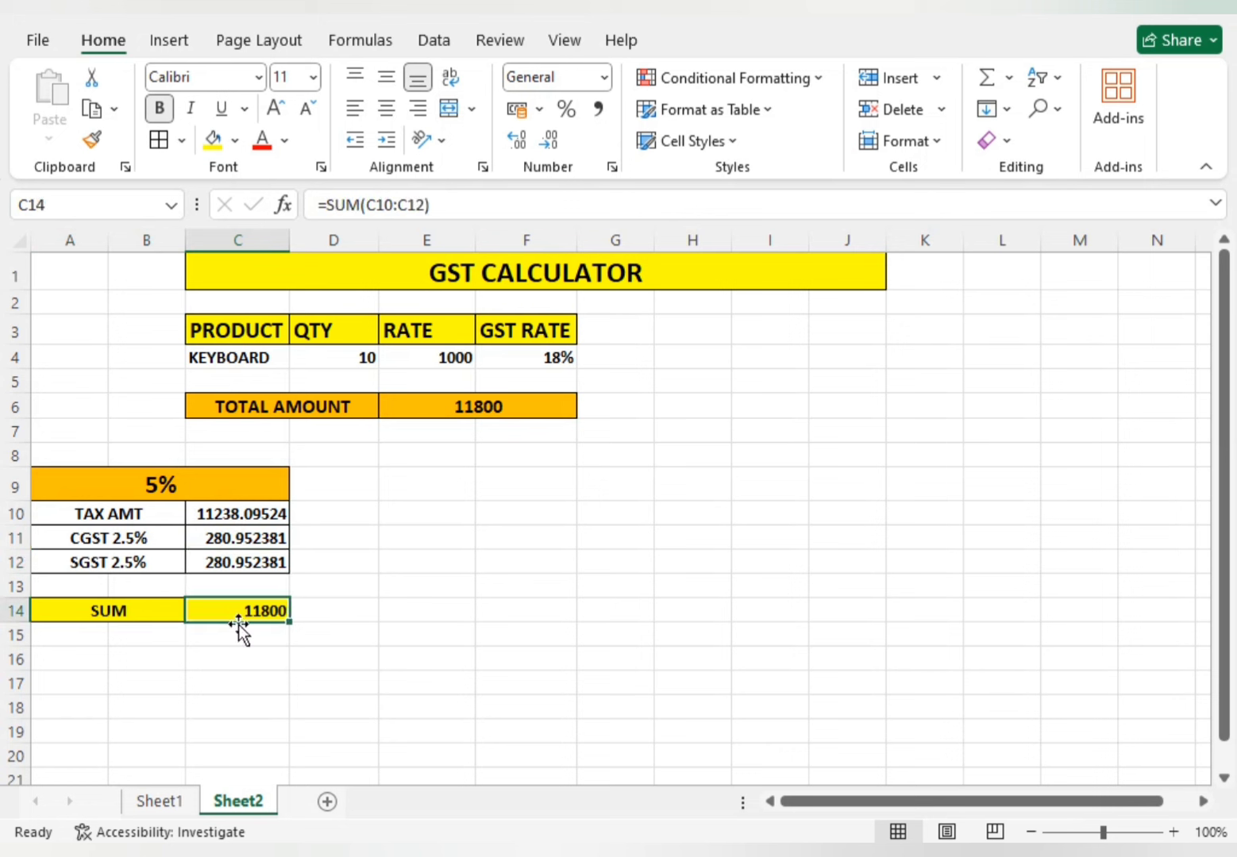
left_click(240, 659)
Step: Copy the 5% block A9:C14 and paste it at E9 and I9
left_click_drag(133, 488, 162, 617)
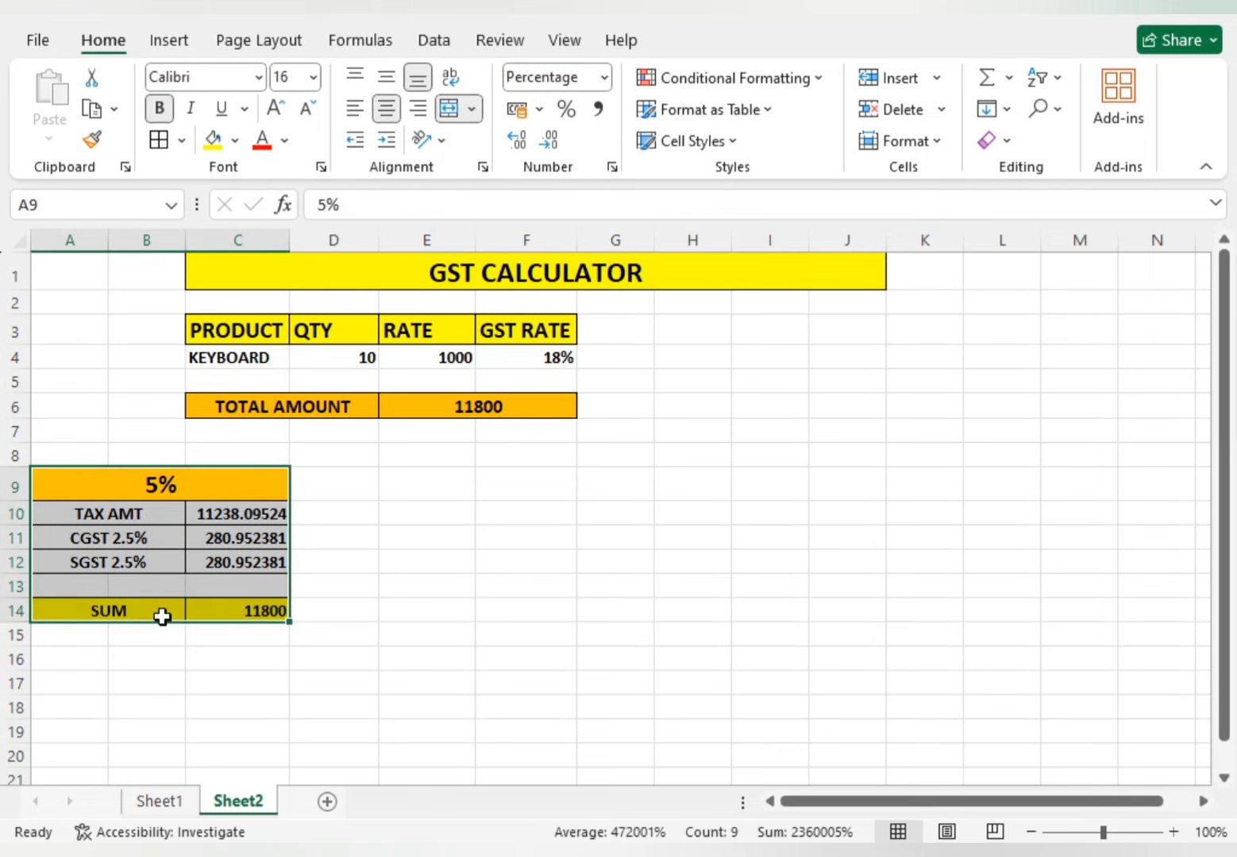
key("ctrl+c")
left_click(409, 482)
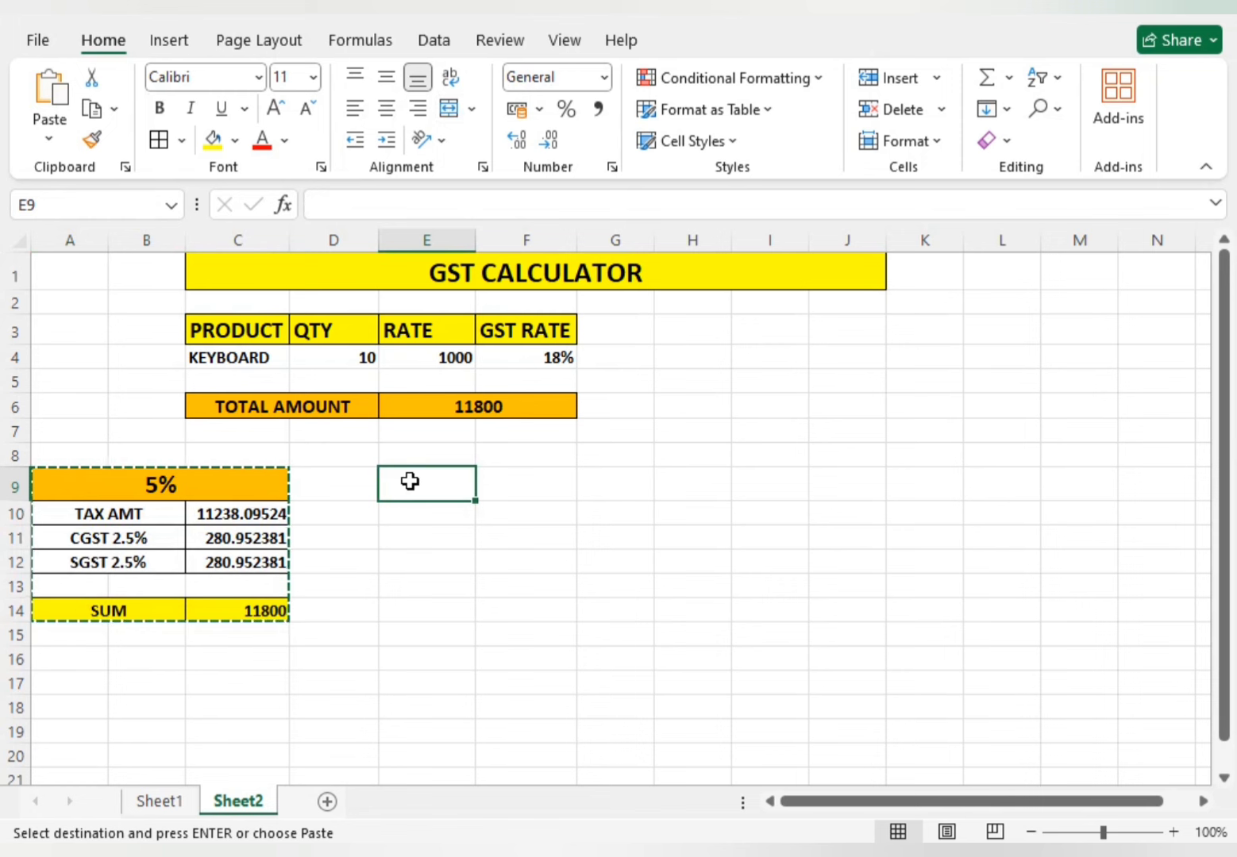
key("ctrl+v")
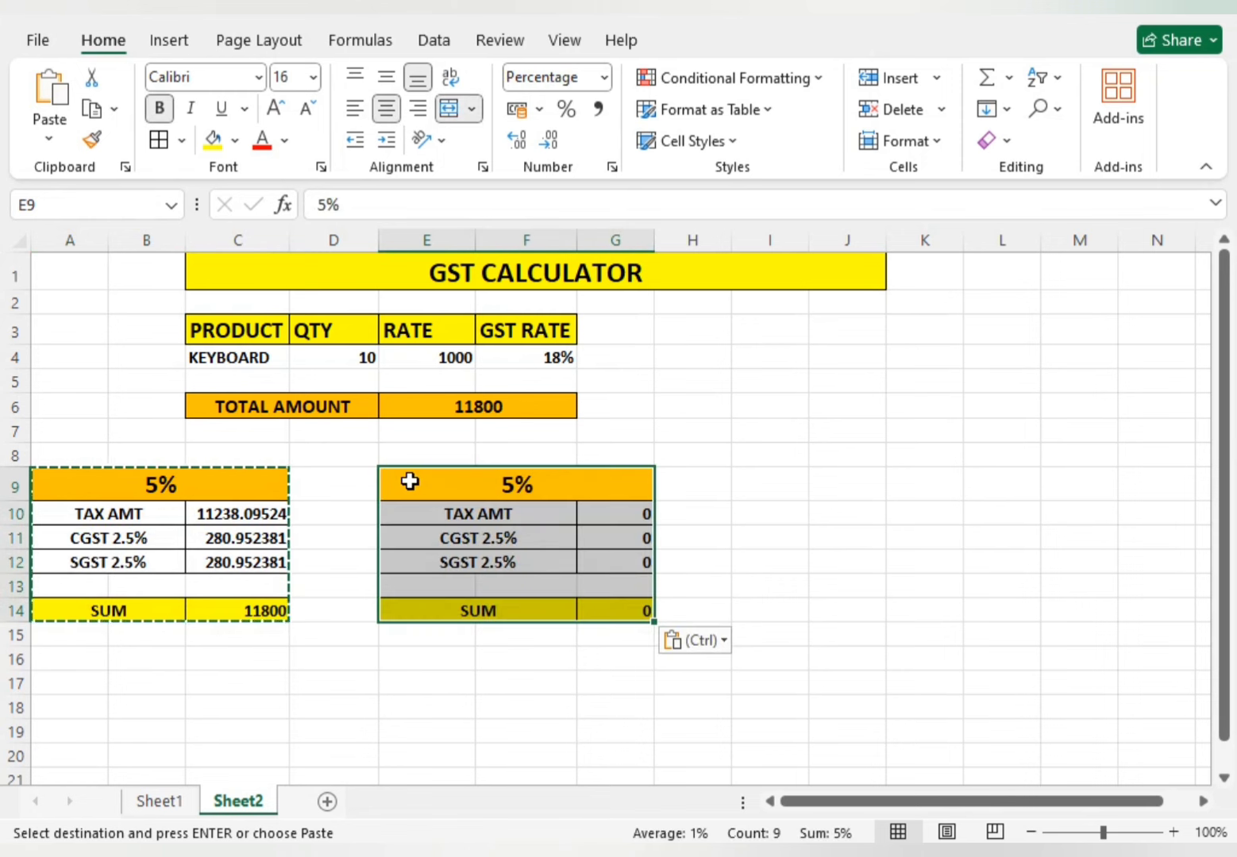
left_click(787, 492)
key("ctrl+v")
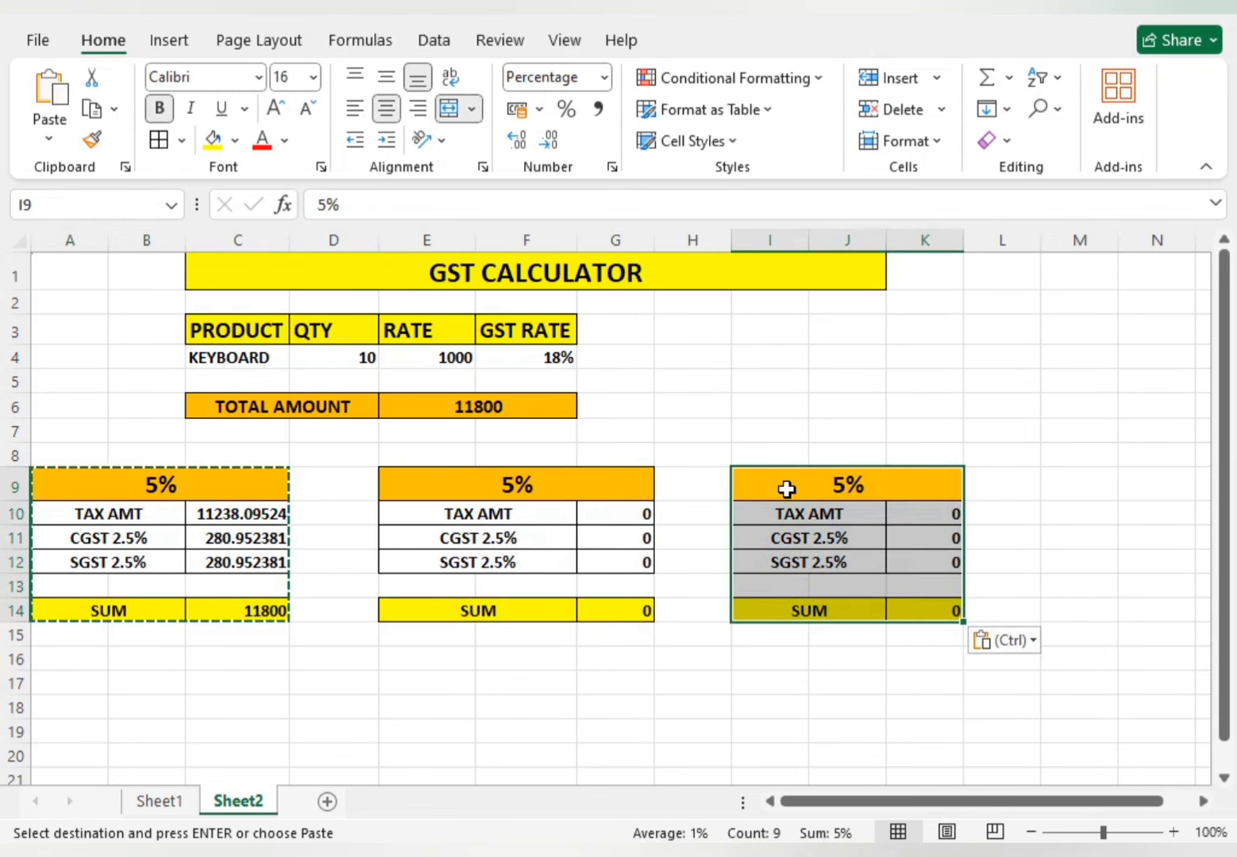
Step: Paste the copied 5% block at M9 and change the heading of the block at E9 to 12%
left_click(1066, 484)
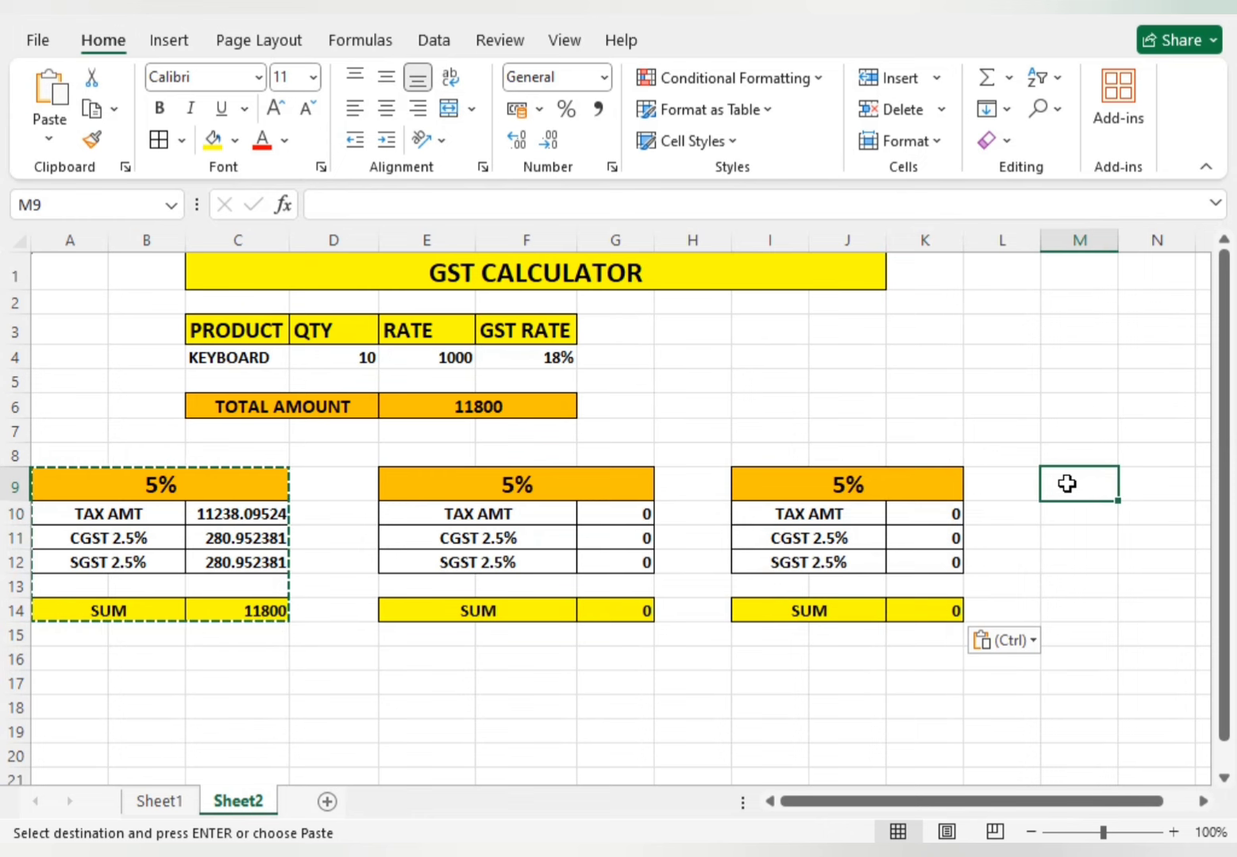
key("ctrl+v")
left_click(474, 487)
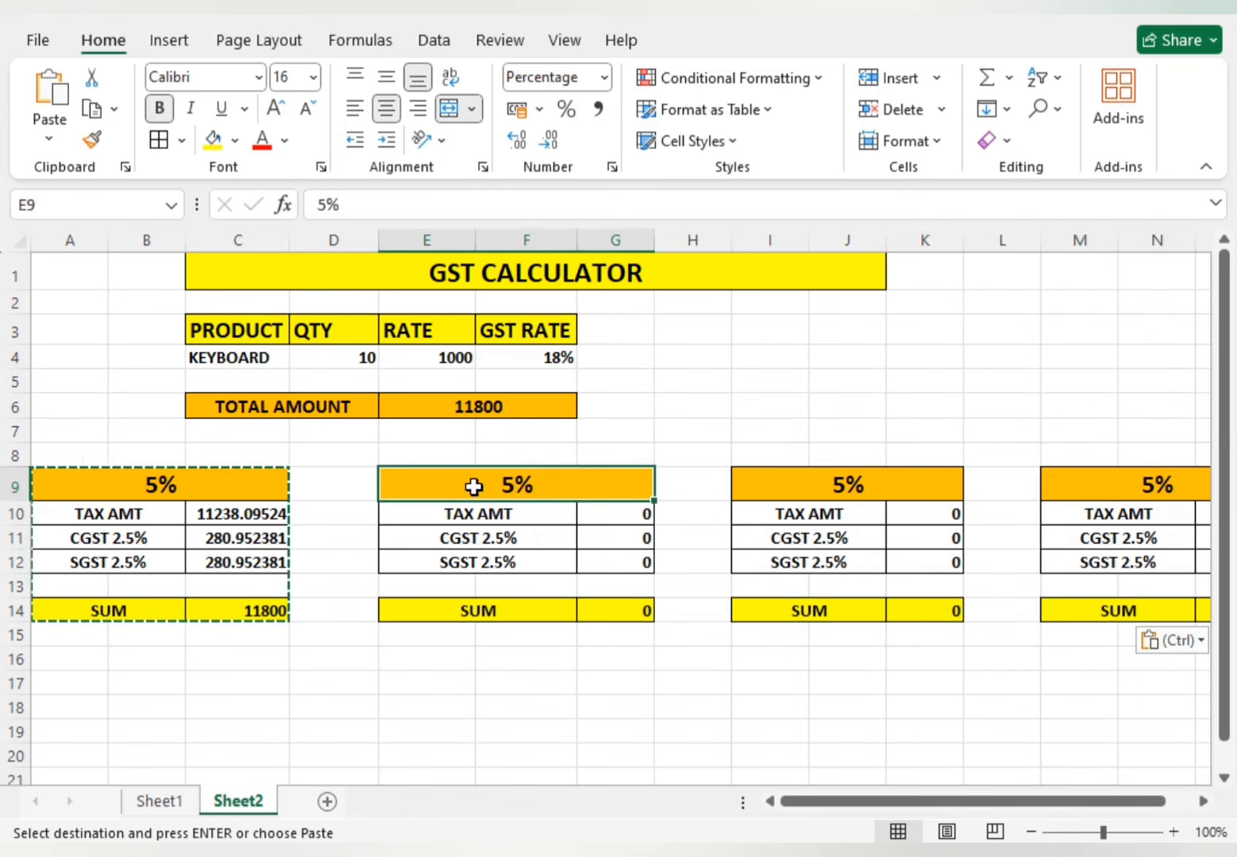
type("12")
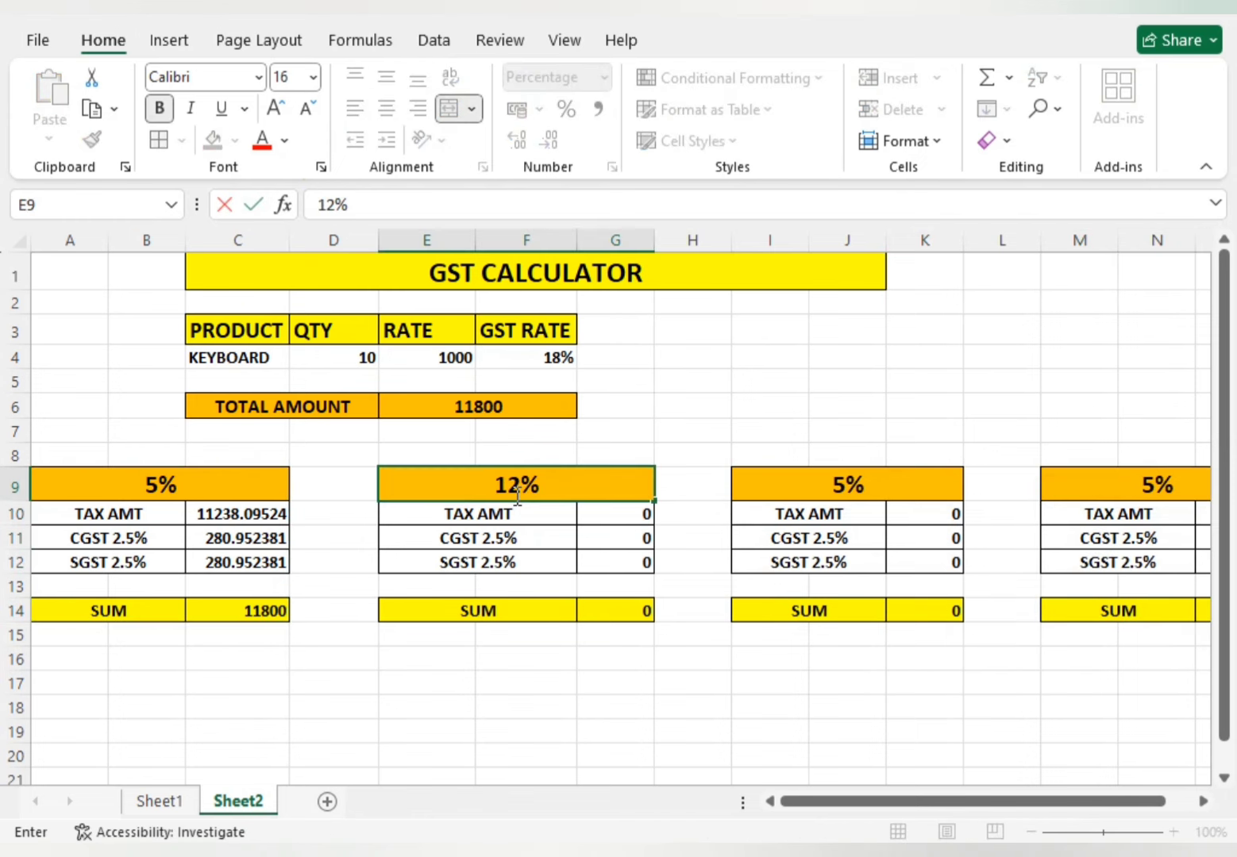
key("Return")
Step: Set the 12% block's tax amount in G10 to the formula =E6/1.12
left_click(615, 512)
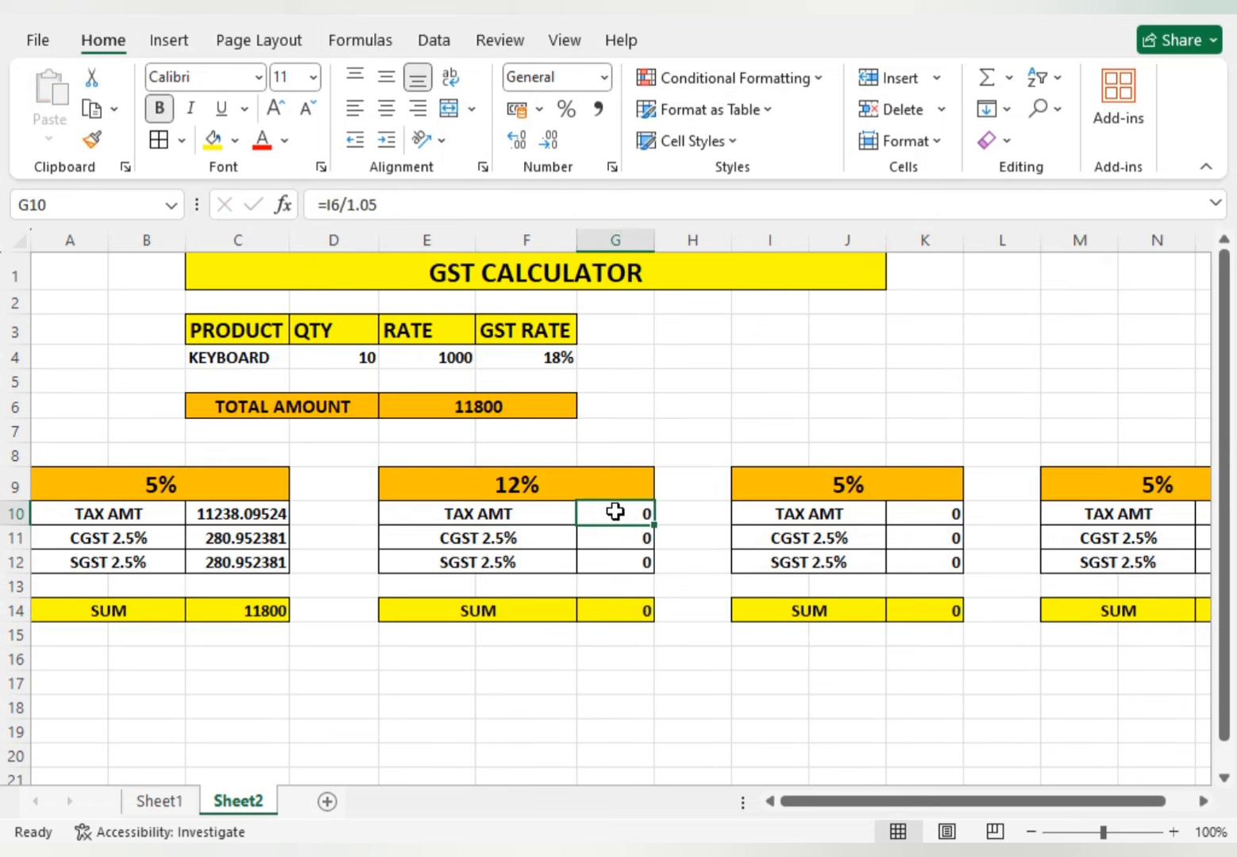
type("=")
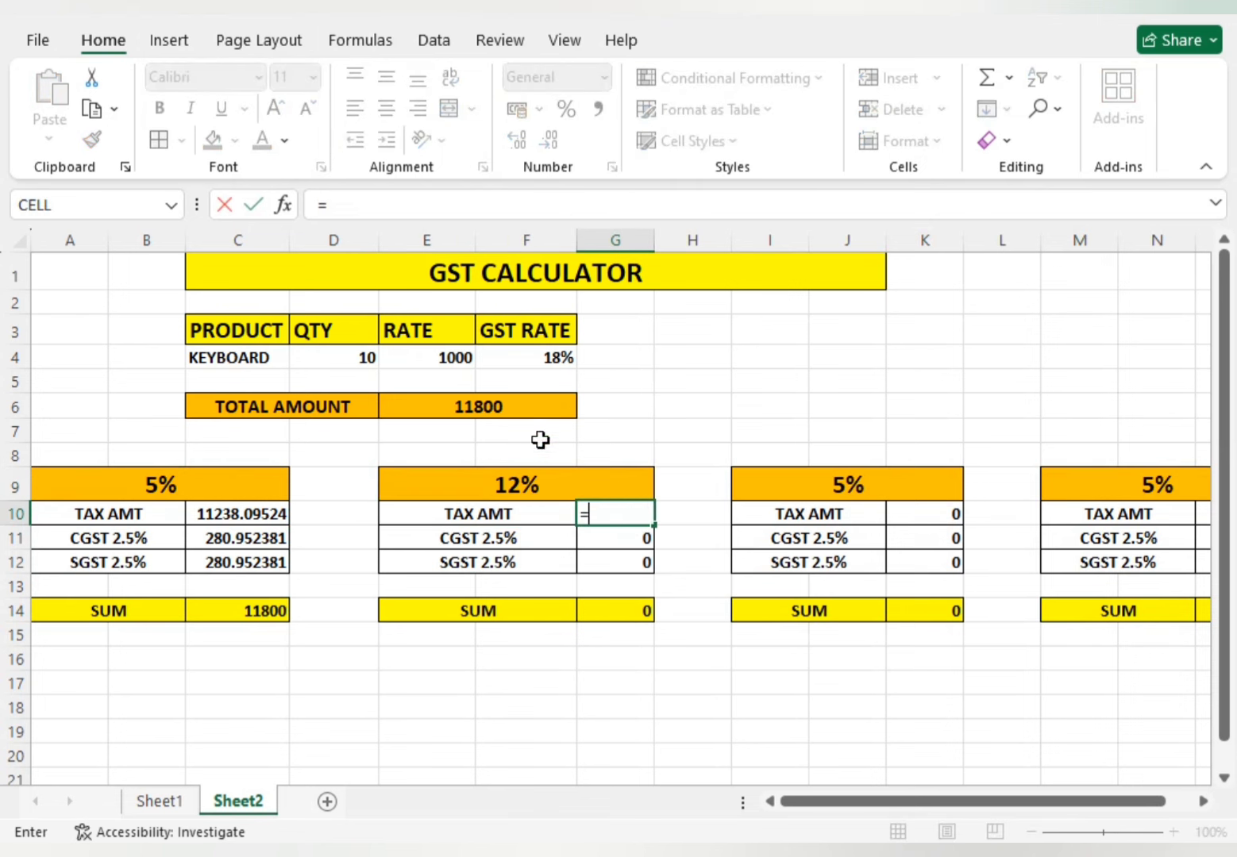
left_click(494, 408)
type("/1.12")
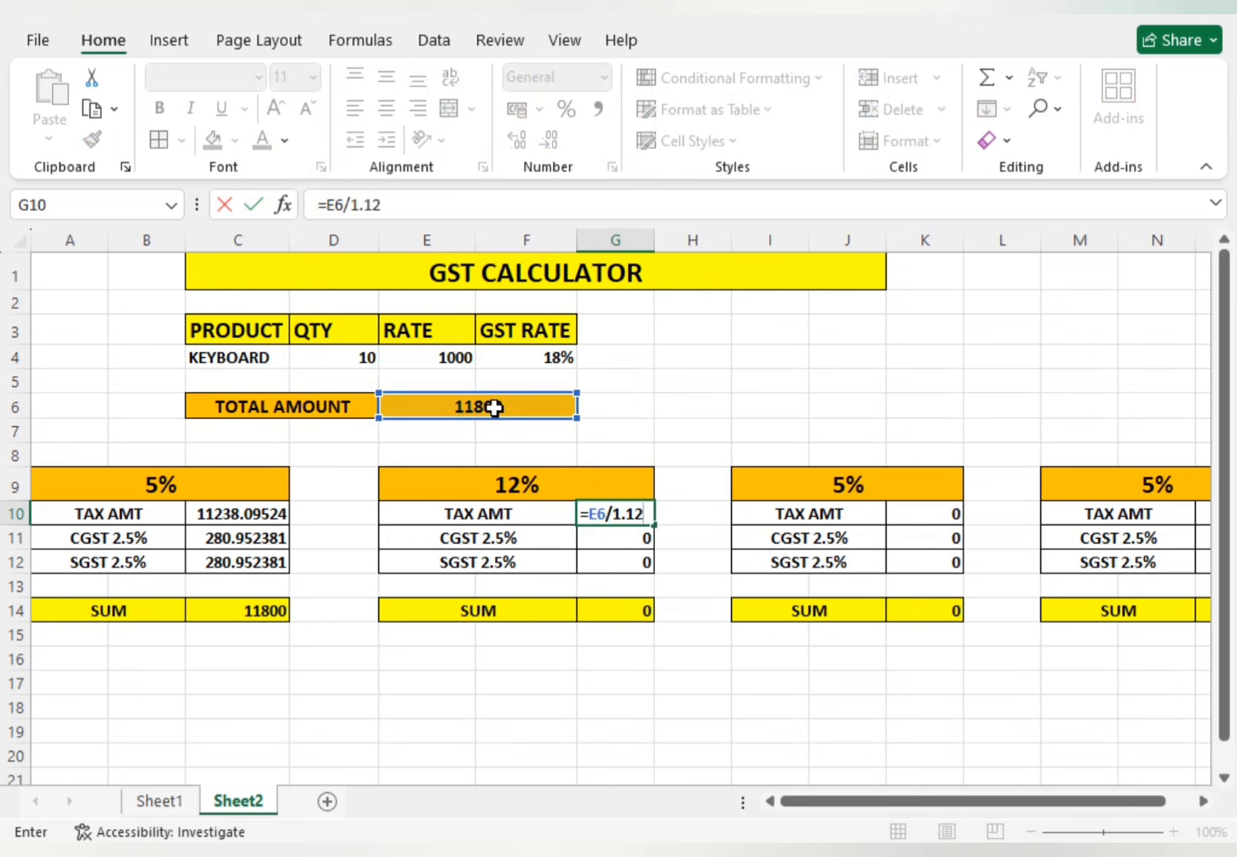
key("Return")
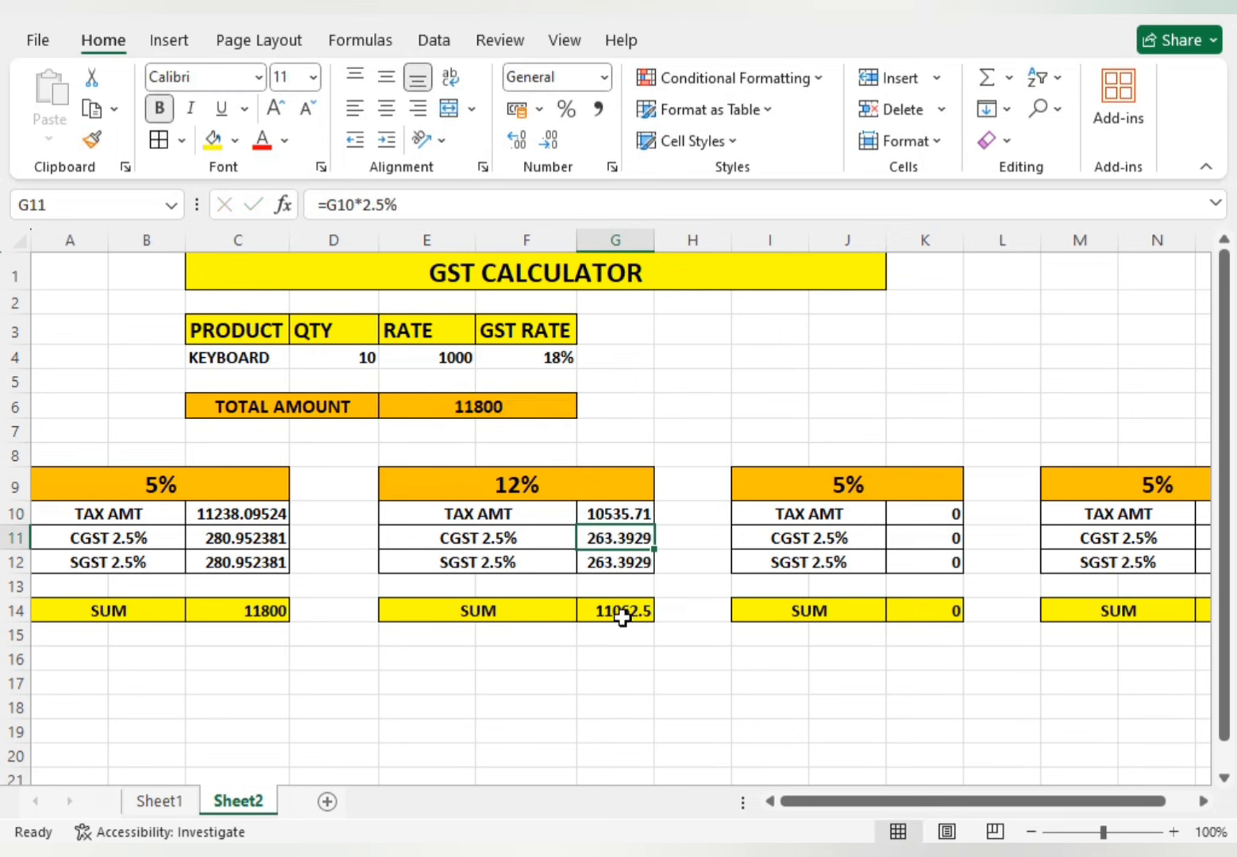
Step: Relabel the 12% block's tax rows as CGST 6% in E11 and SGST 6% in E12
left_click(524, 539)
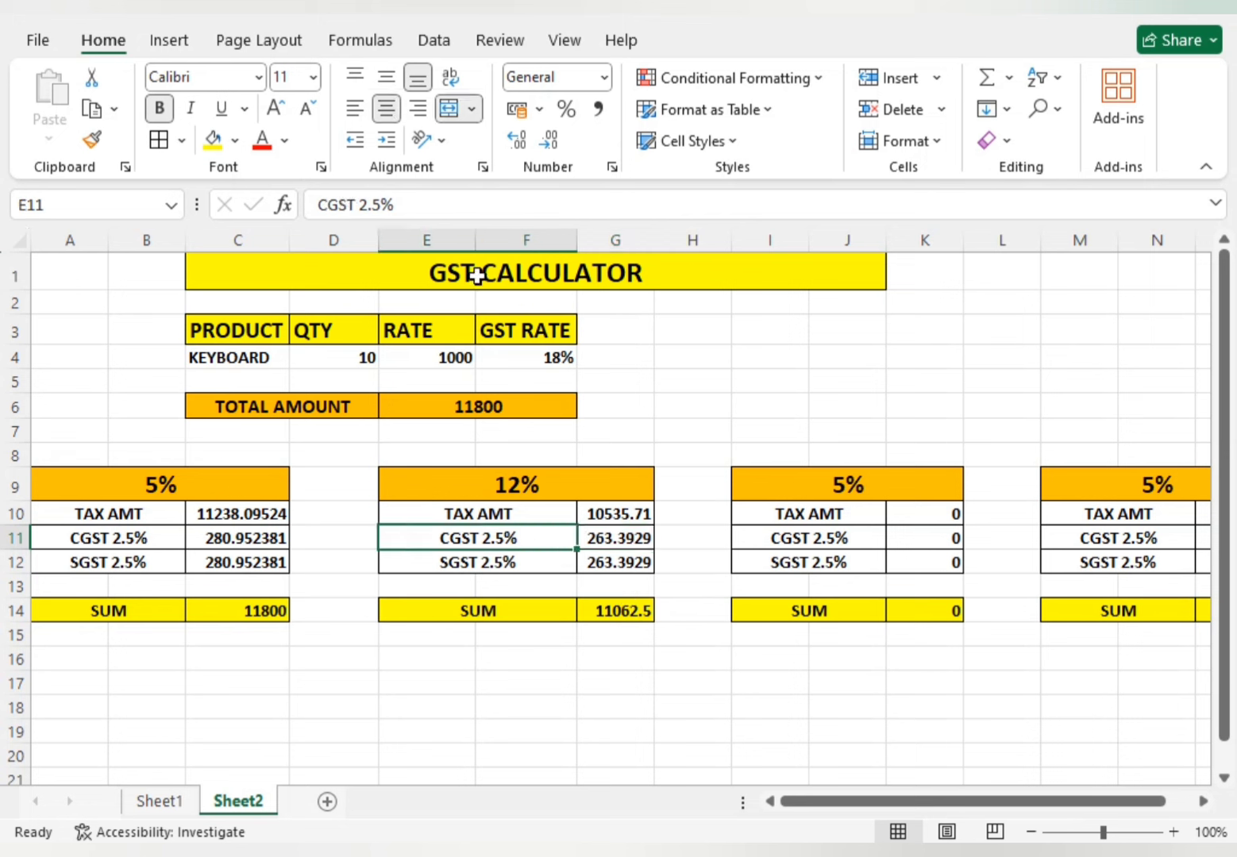
left_click(400, 205)
key("BackSpace")
key("BackSpace")
key("BackSpace")
key("BackSpace")
key("BackSpace")
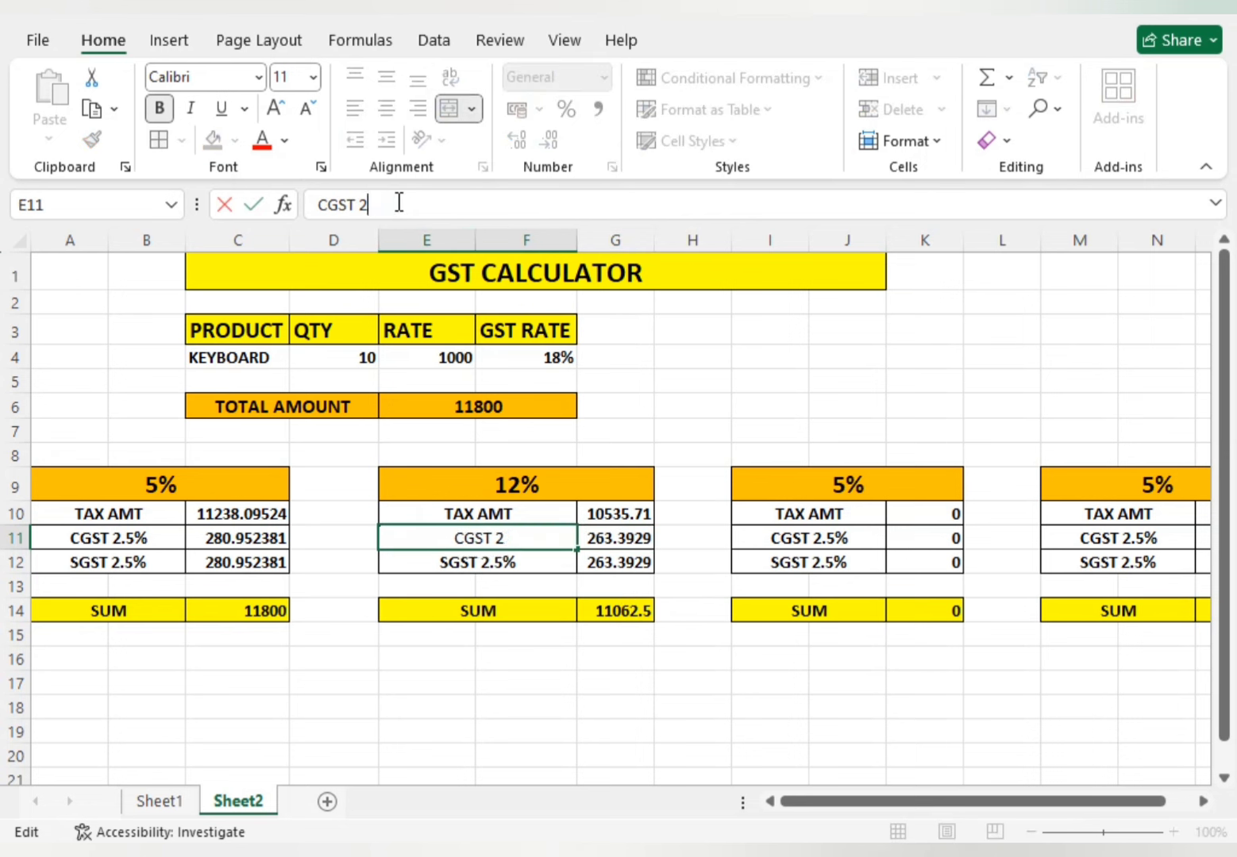
type("6%")
left_click(489, 573)
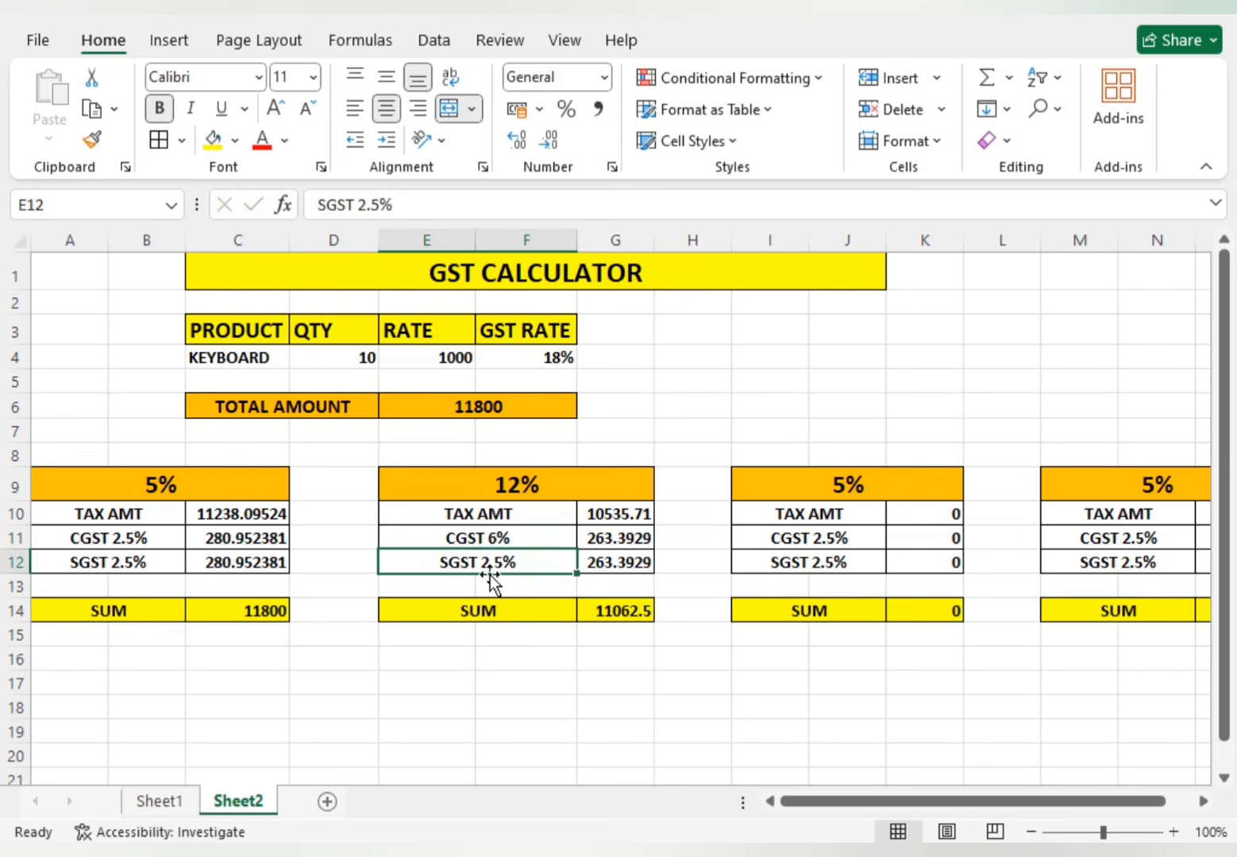
left_click(411, 203)
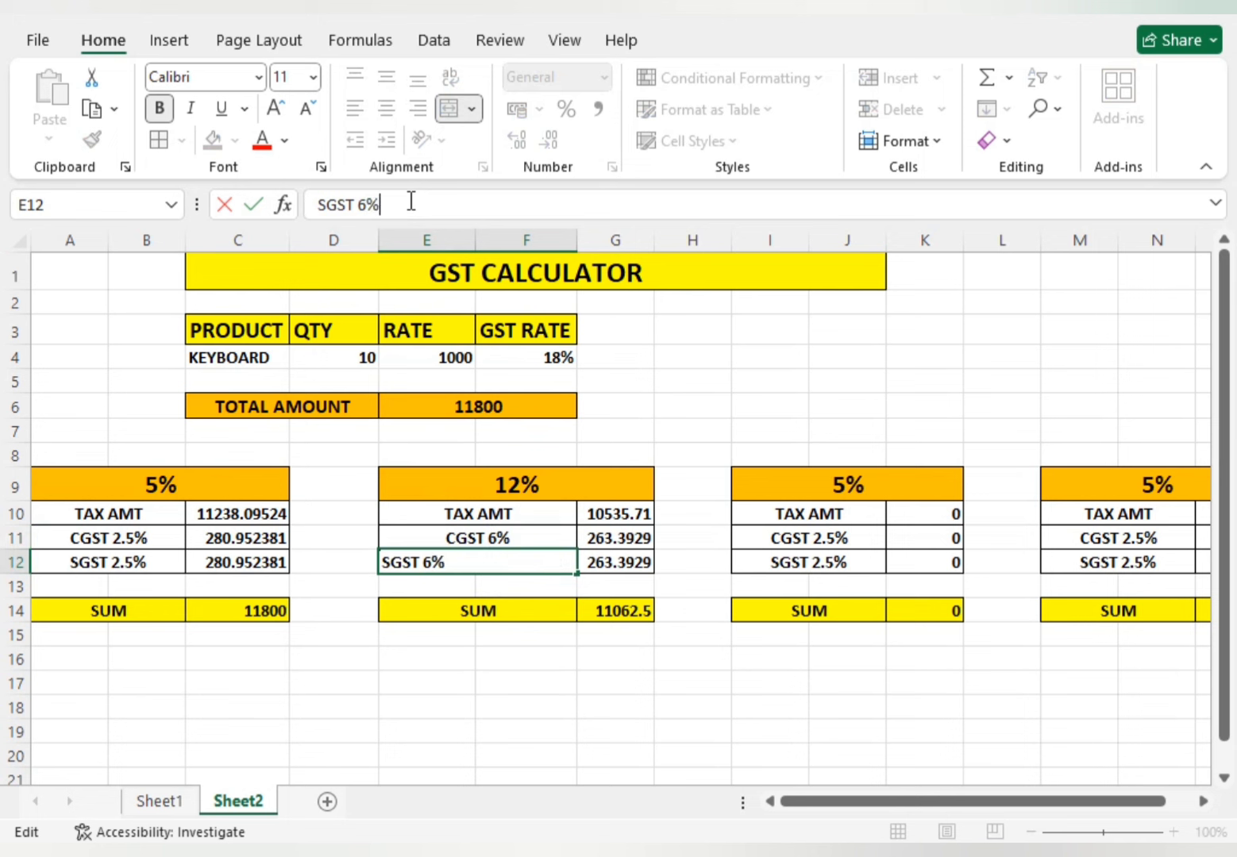
key("Return")
Step: Re-enter the 12% block's sum in G14 as a SUM of G10:G12
left_click(642, 652)
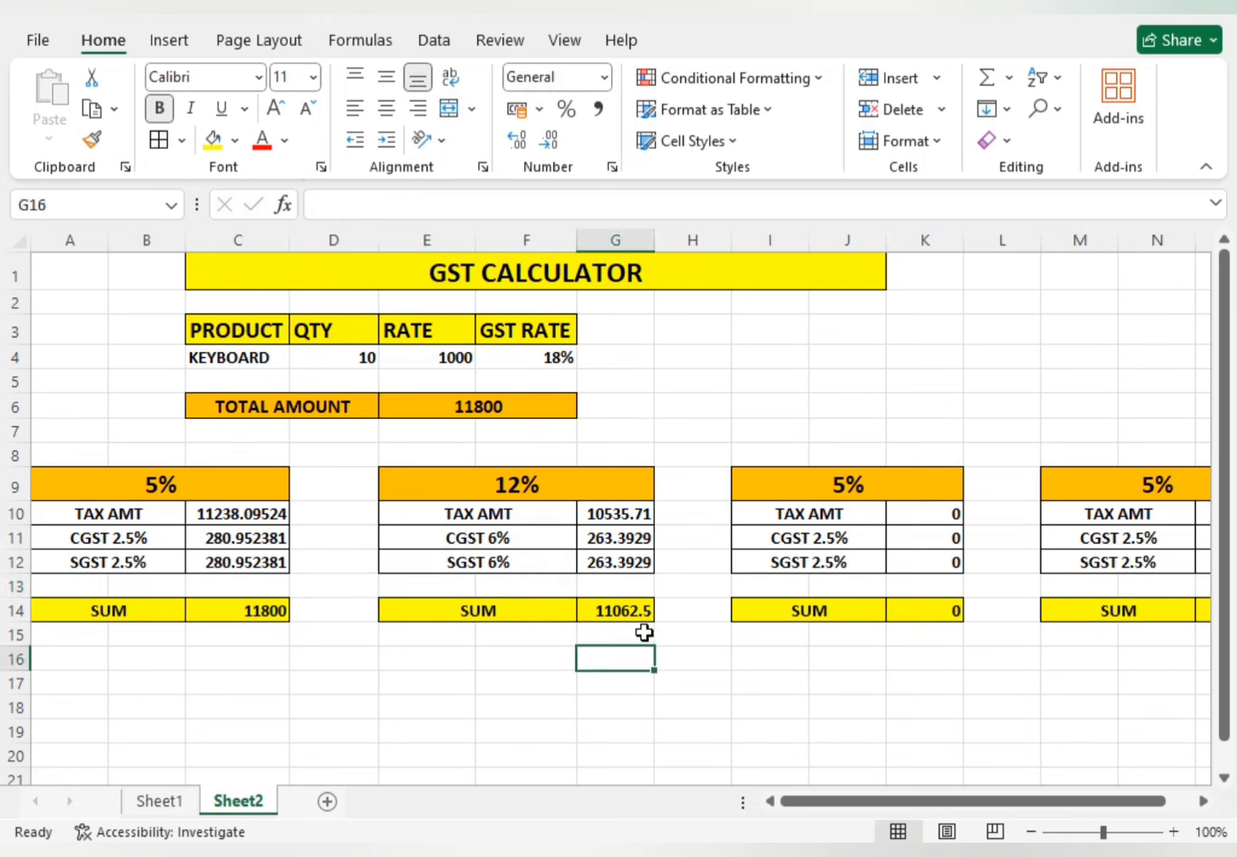
left_click(632, 610)
left_click(639, 682)
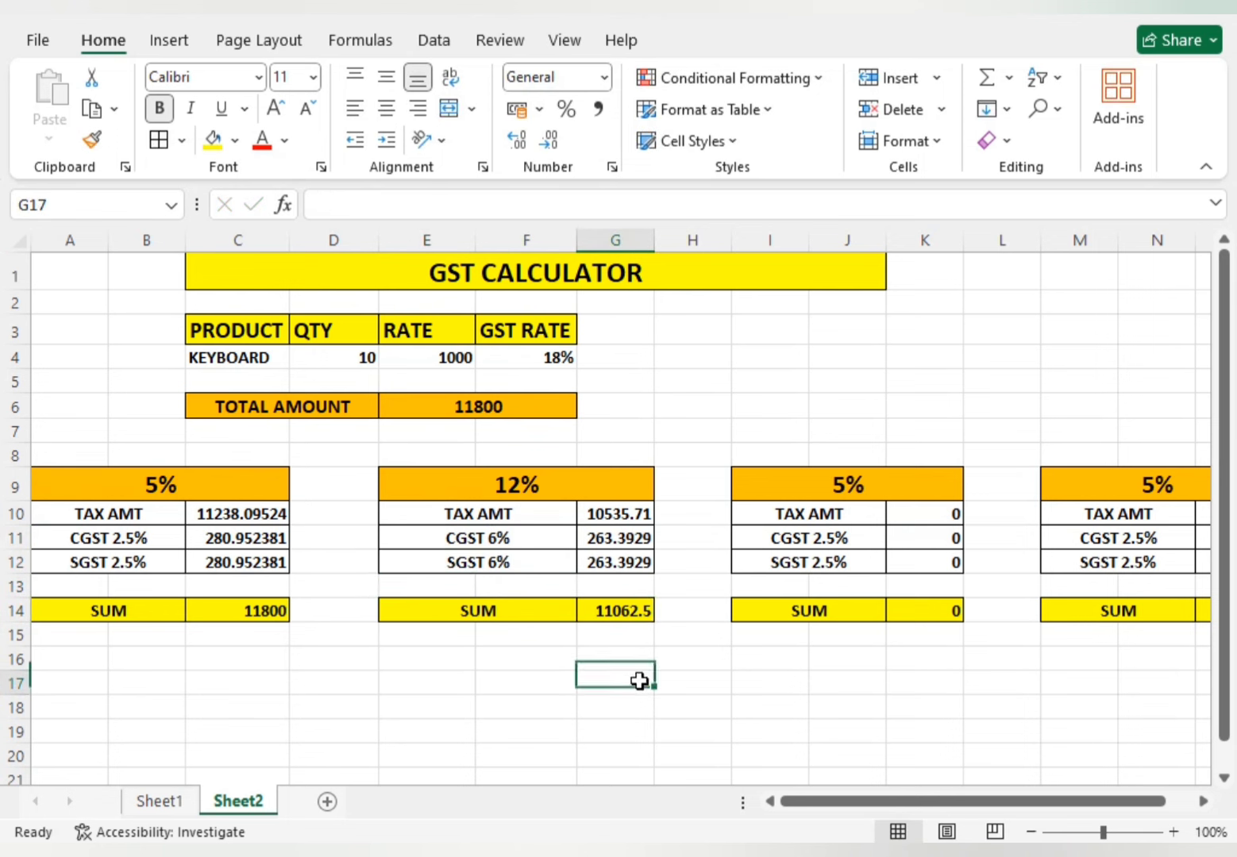
left_click(616, 512)
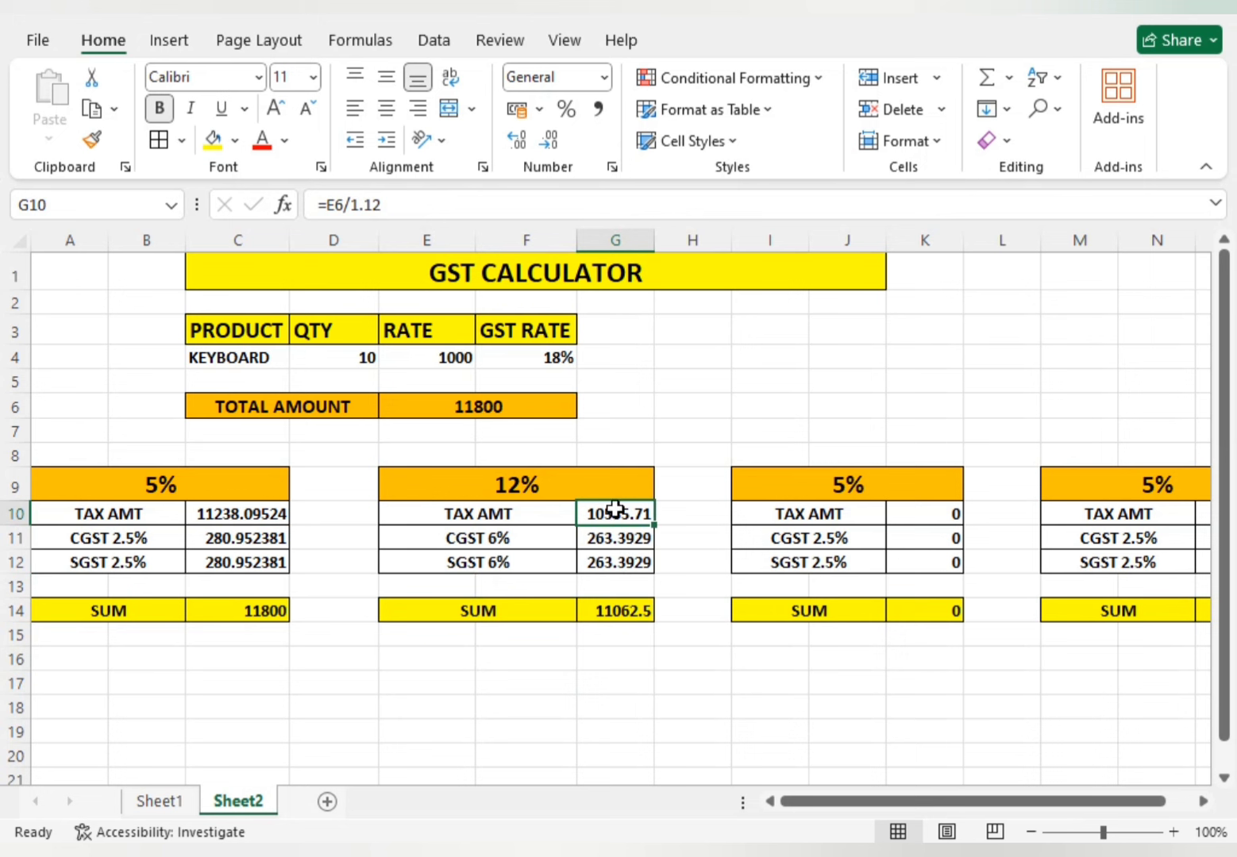
left_click(661, 675)
left_click(628, 627)
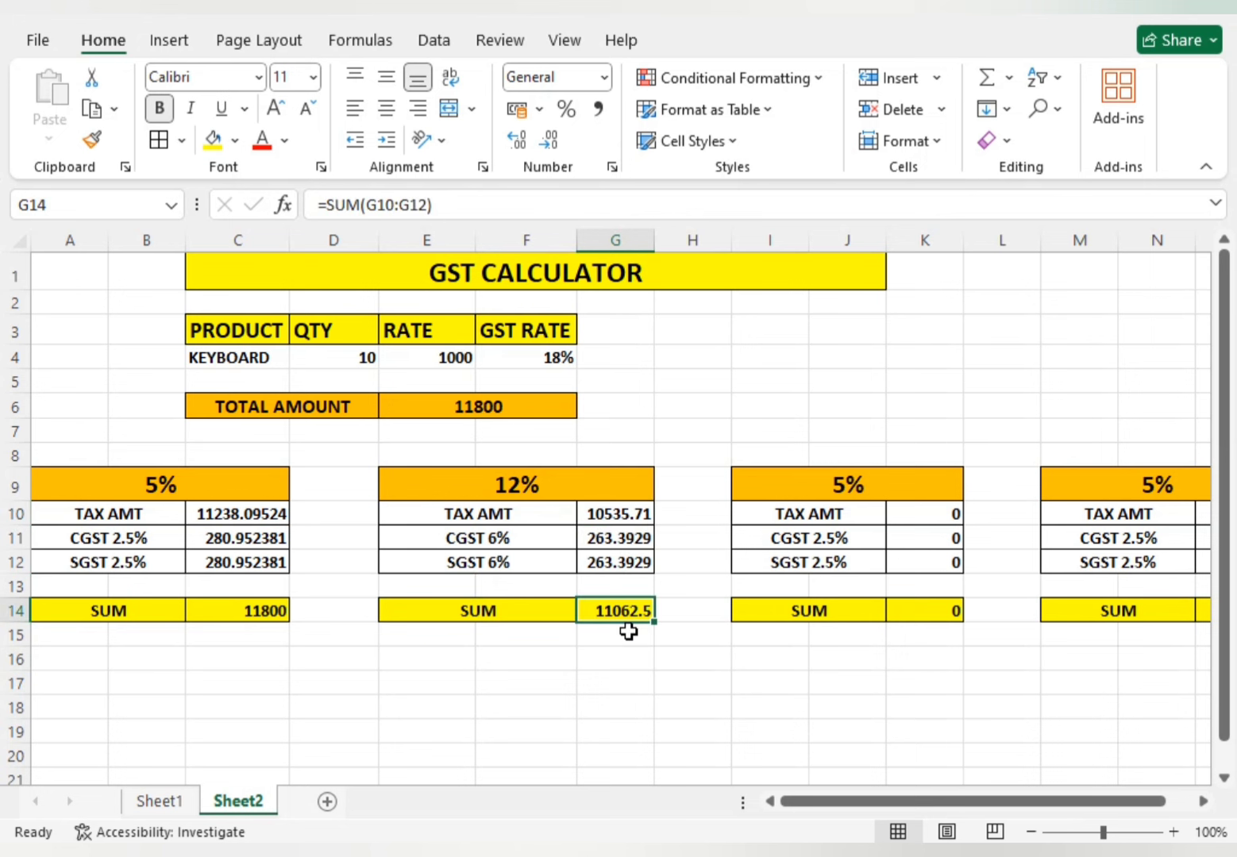
type("=SUM(")
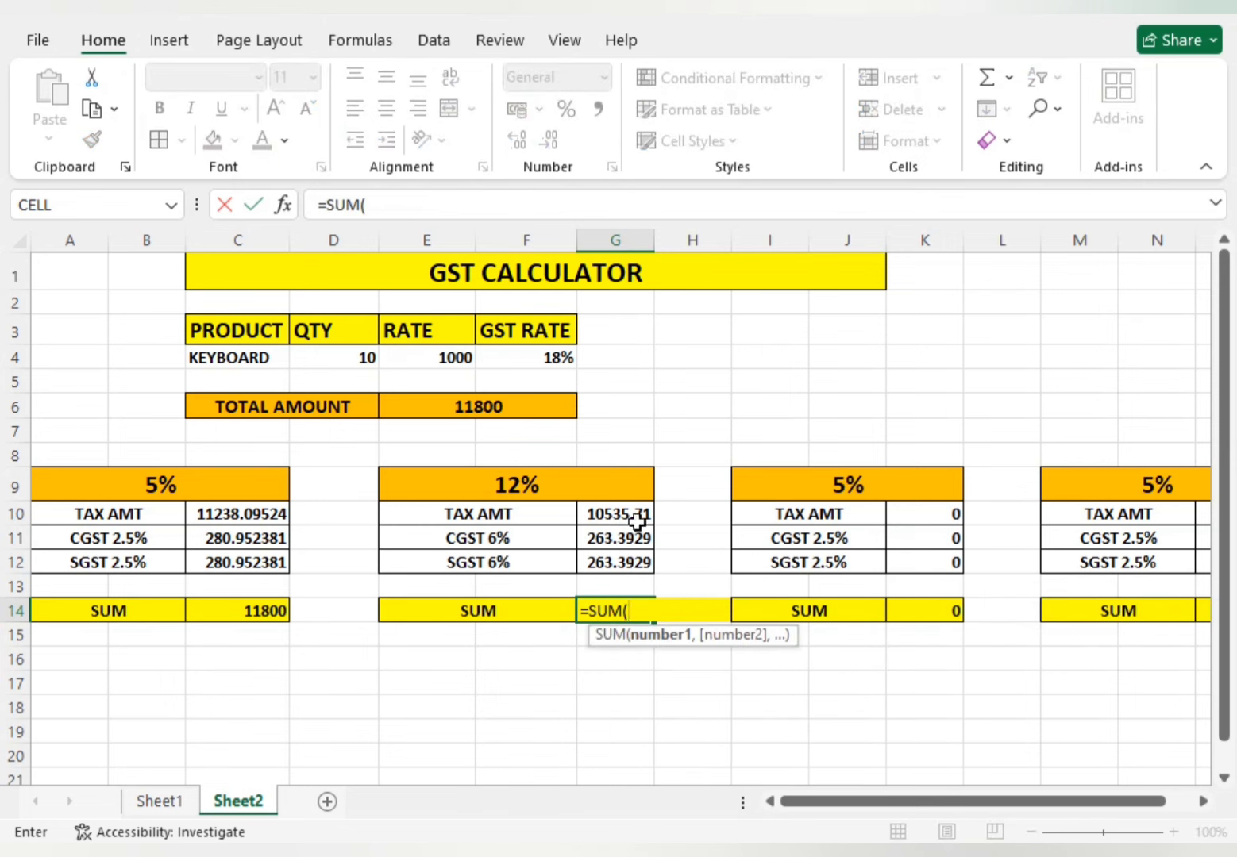
left_click_drag(629, 516, 632, 586)
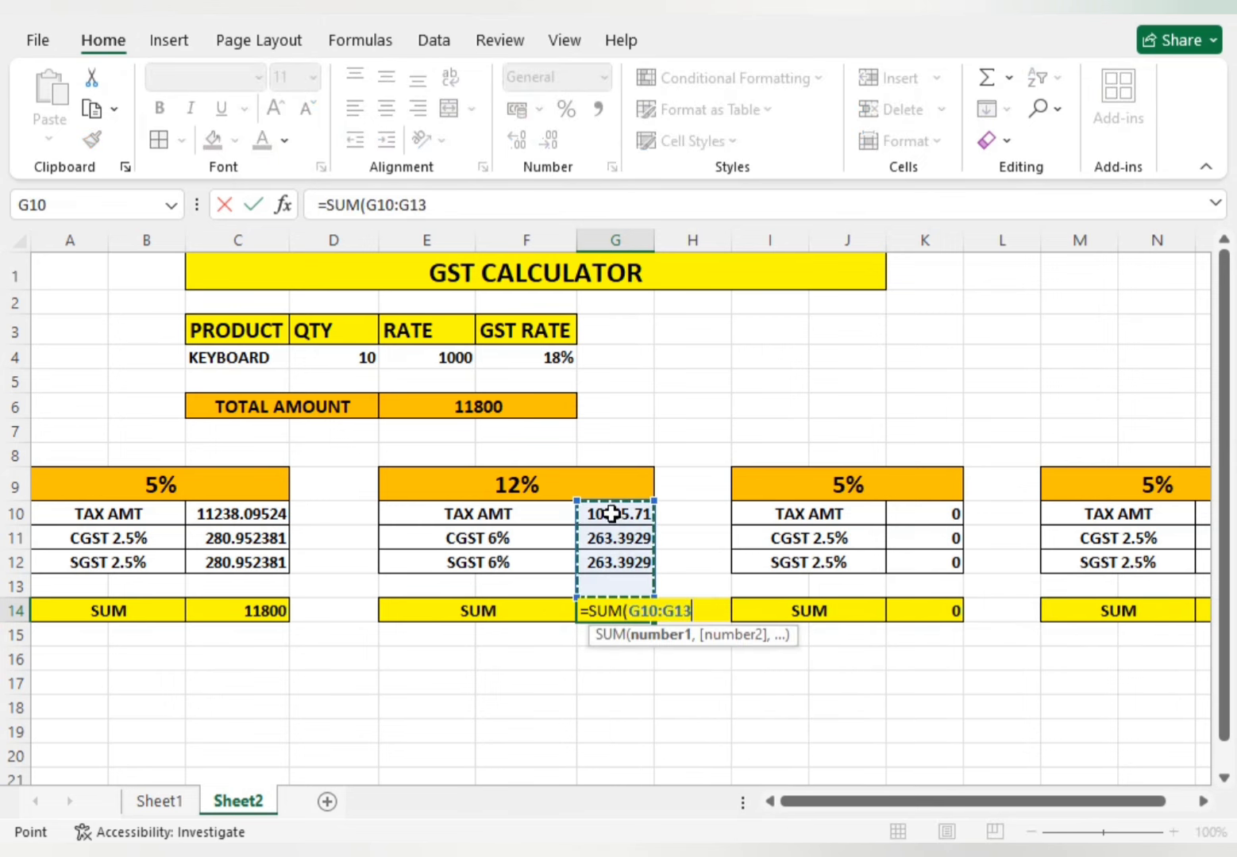
left_click_drag(602, 513, 613, 560)
key("Return")
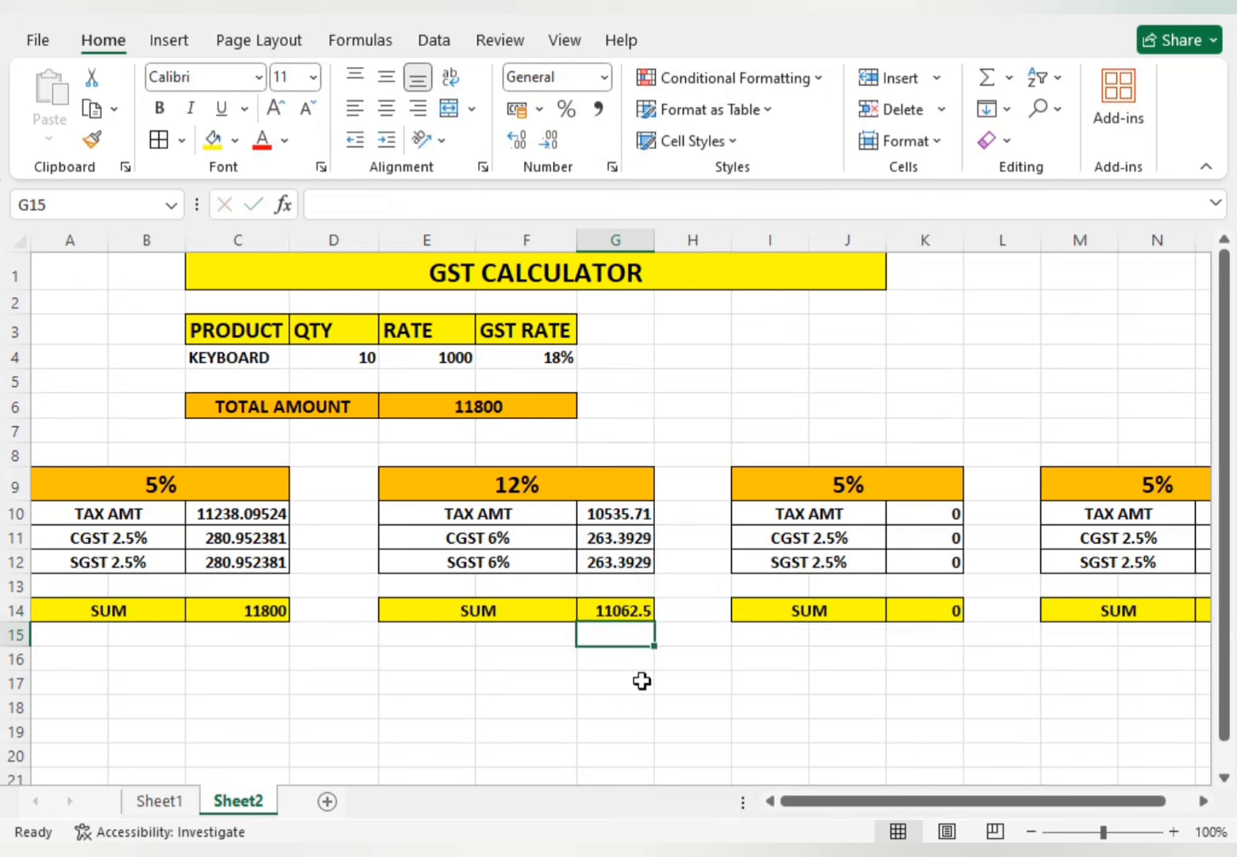
Step: Review the 12% block's sum and tax amount formulas against the total amount in E6
left_click(640, 684)
left_click(624, 610)
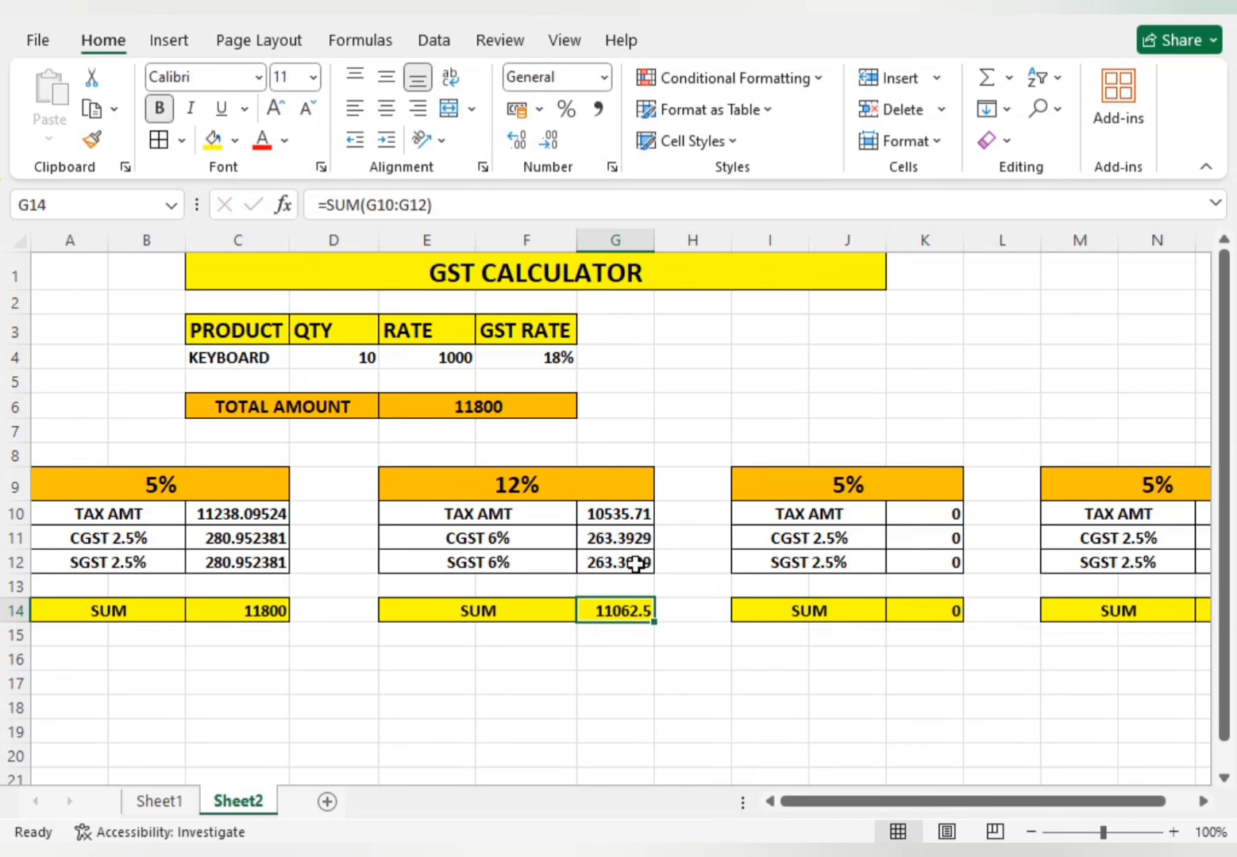
left_click(603, 515)
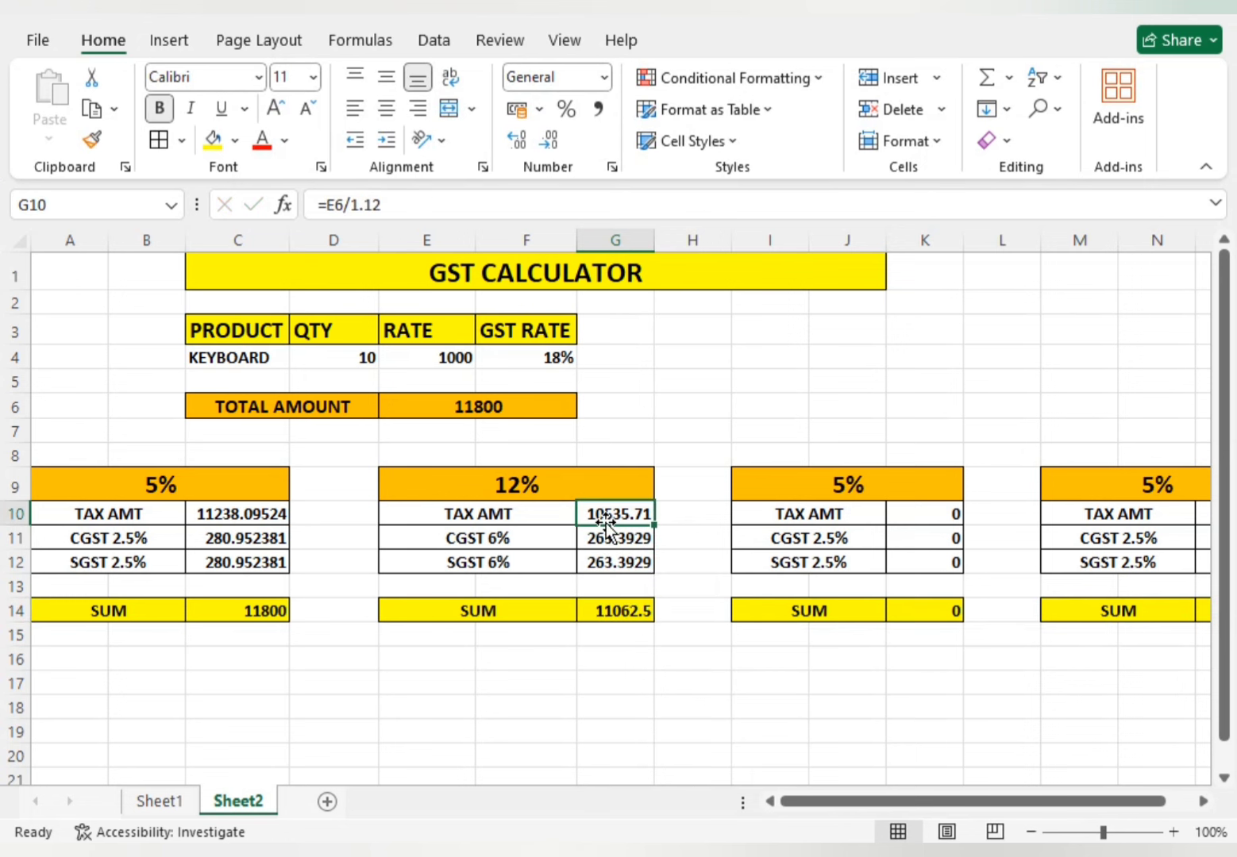
left_click(465, 397)
left_click(640, 606)
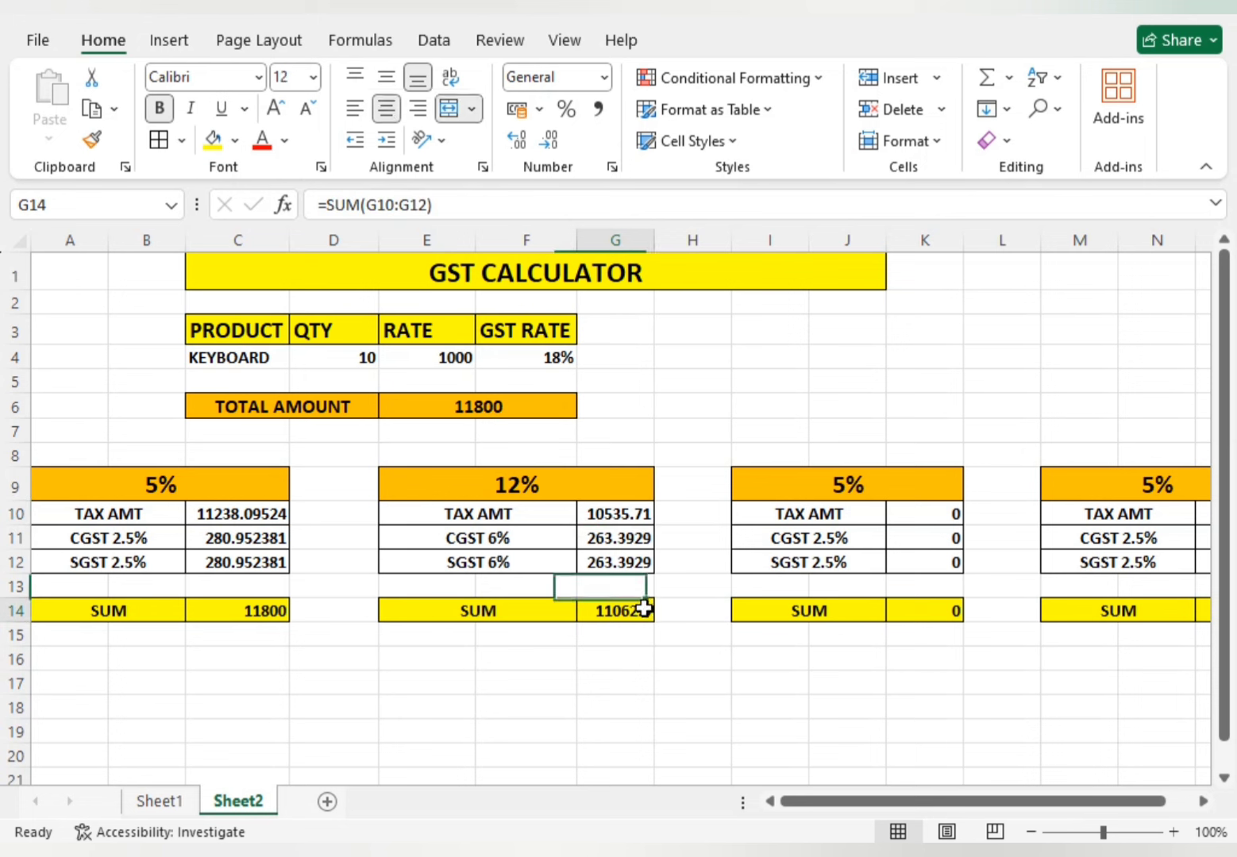
left_click(850, 492)
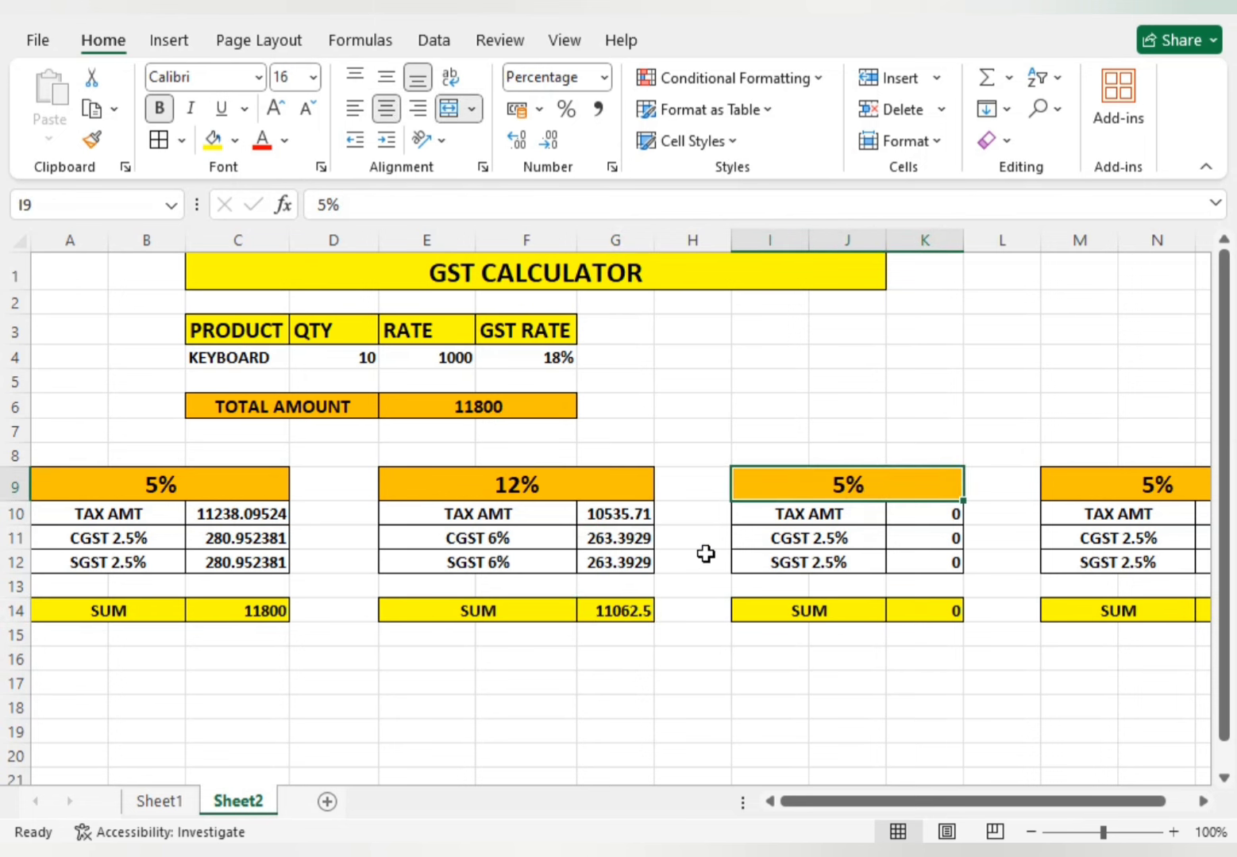
left_click(521, 560)
Step: Try the formula =G10*65 for the 12% block's SGST amount in G12
left_click(616, 558)
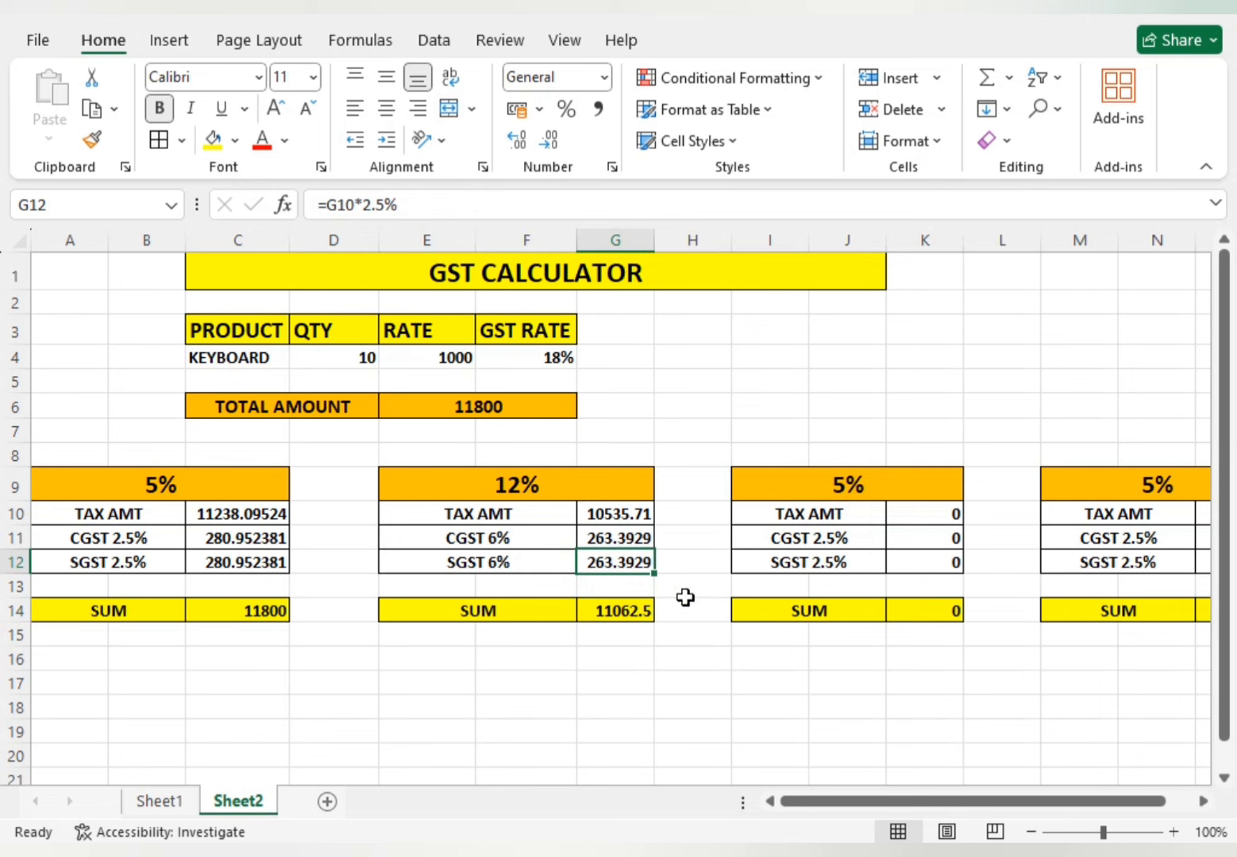
left_click(426, 205)
key("BackSpace")
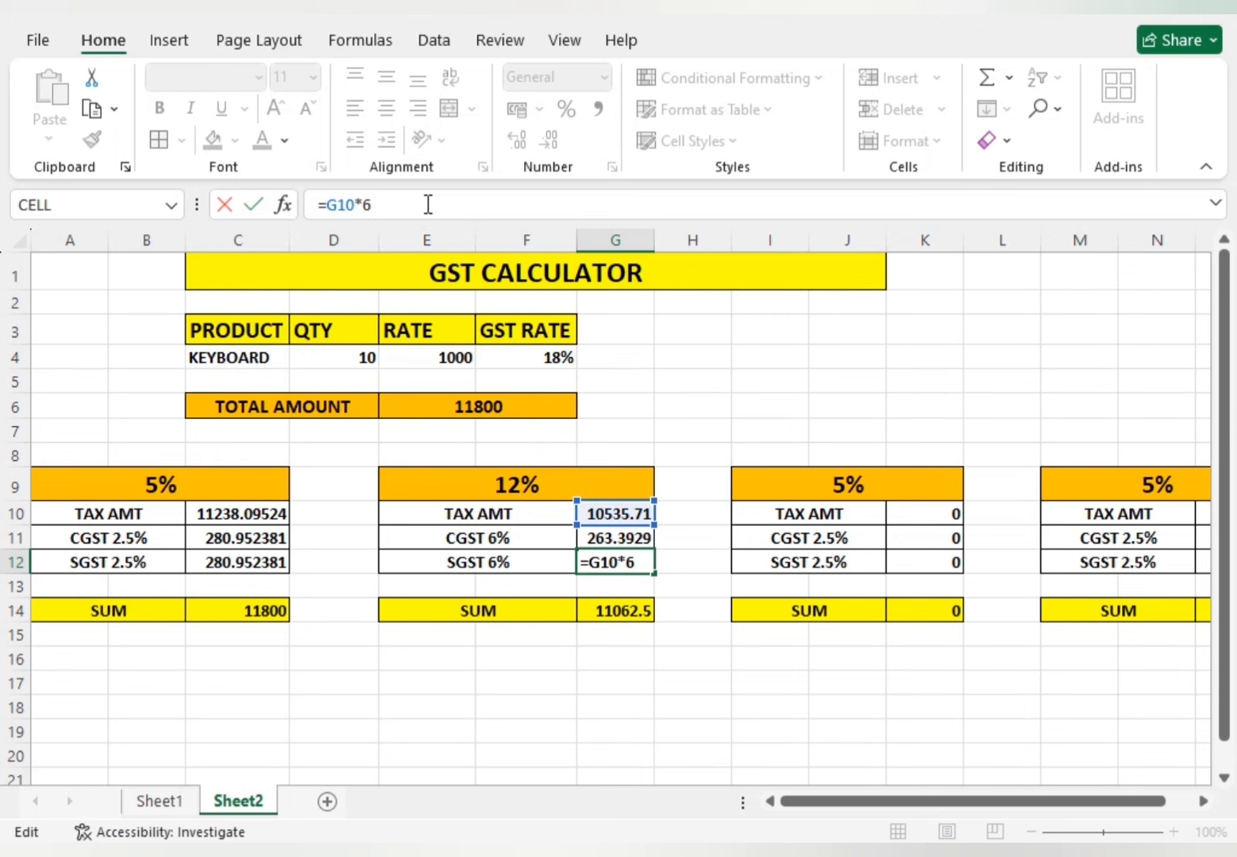
key("Return")
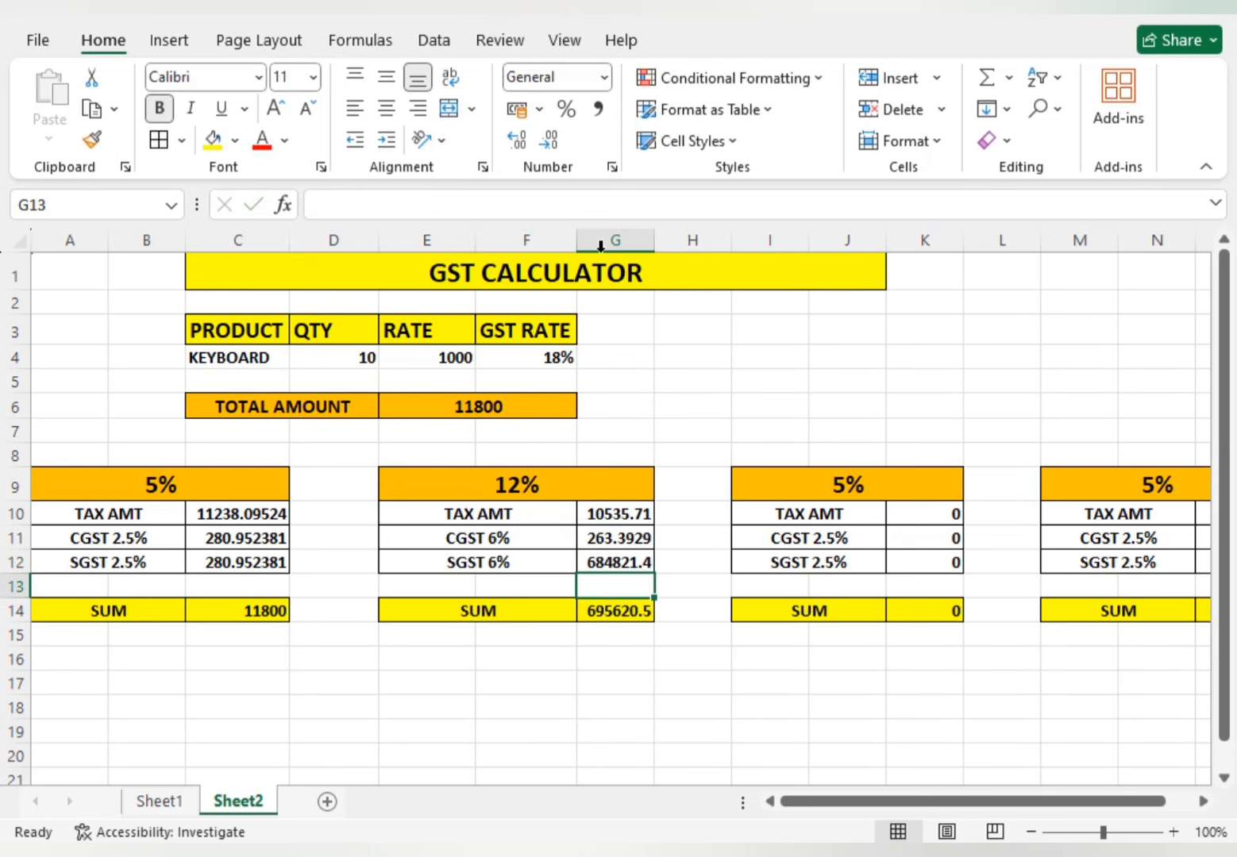
Step: Set the 12% block's SGST formula in G12 to =G10*6%
left_click(609, 563)
left_click(406, 215)
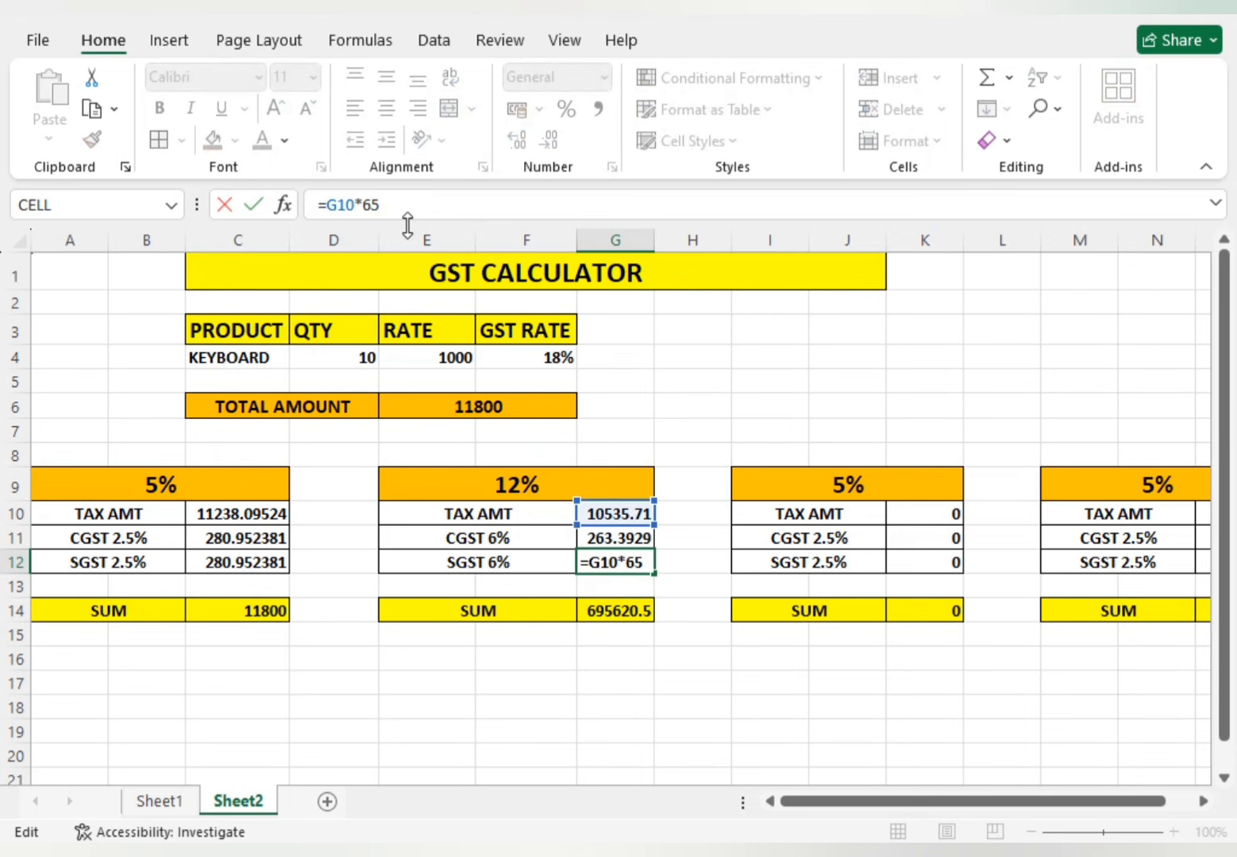
key("BackSpace")
key("BackSpace")
key("BackSpace")
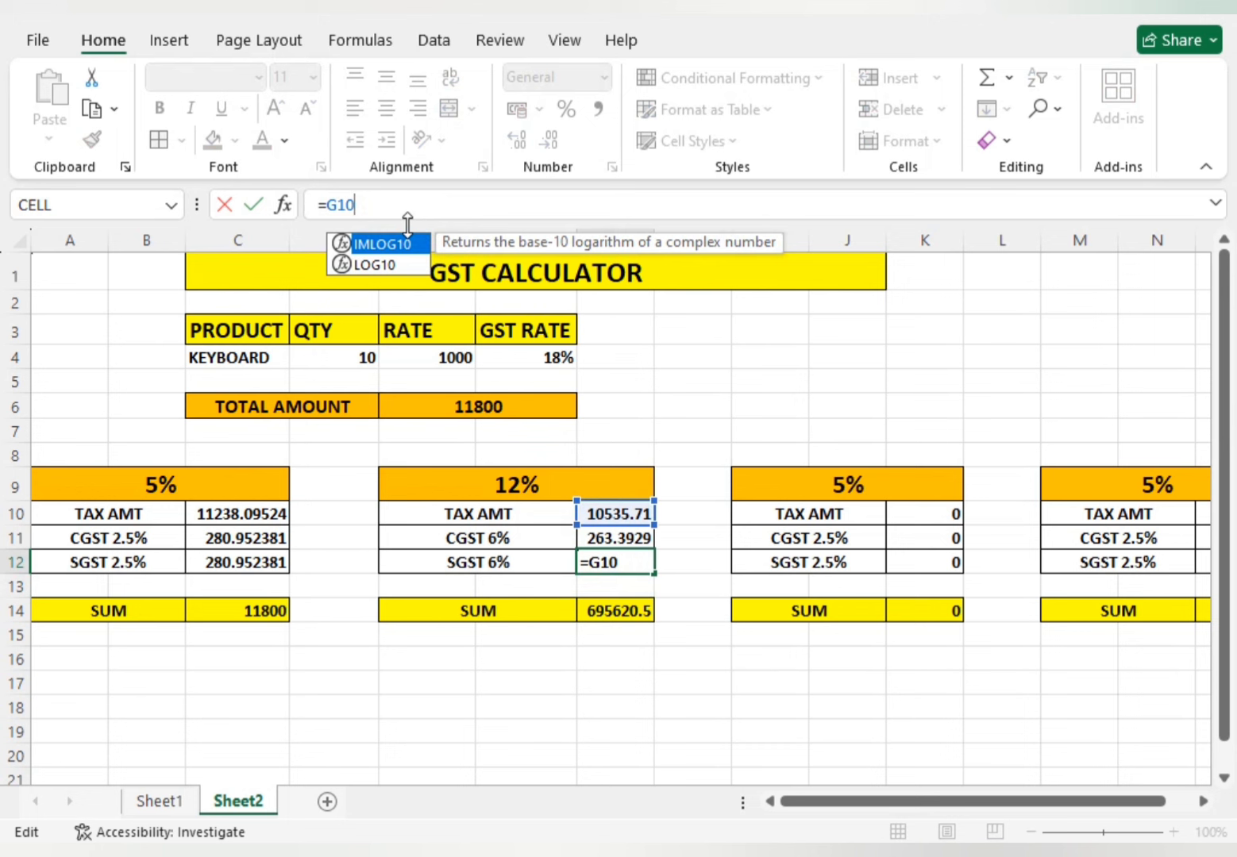
type("*")
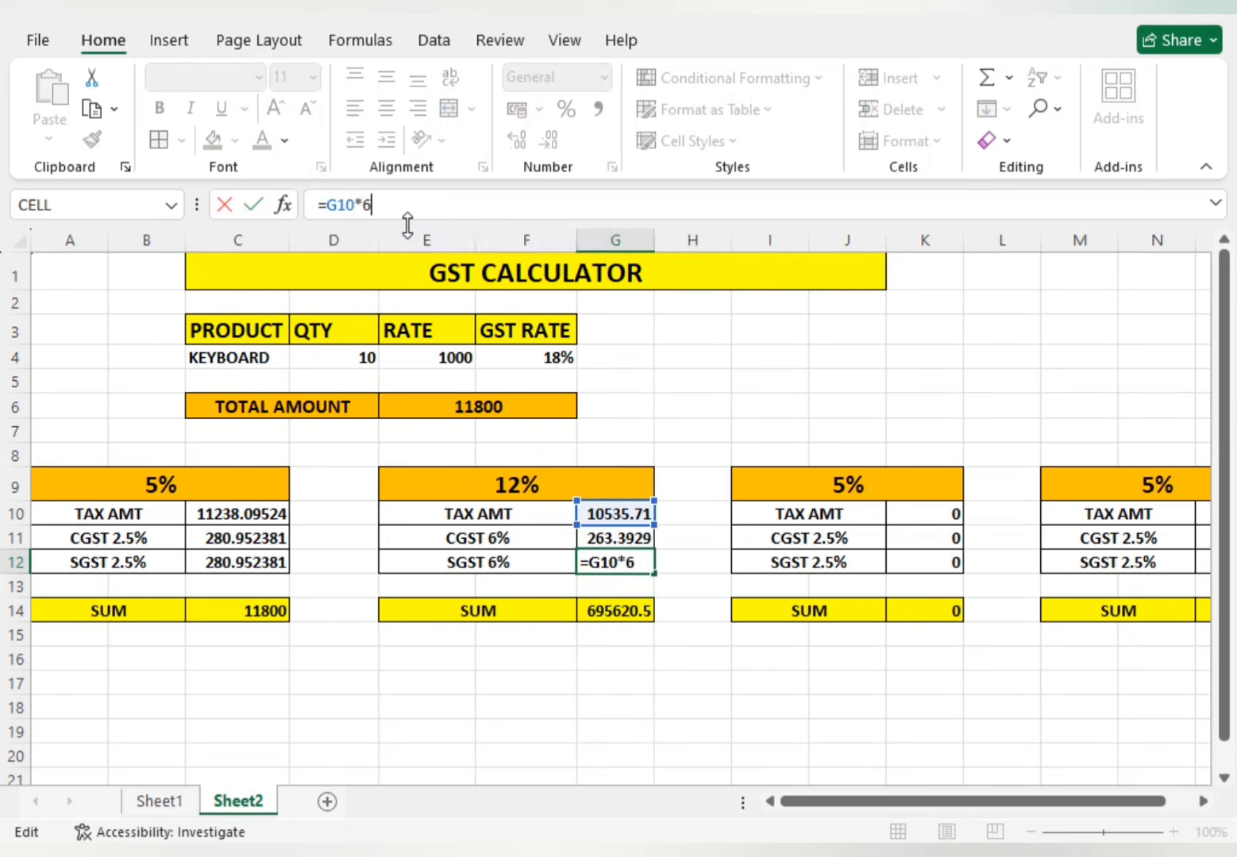
key("Return")
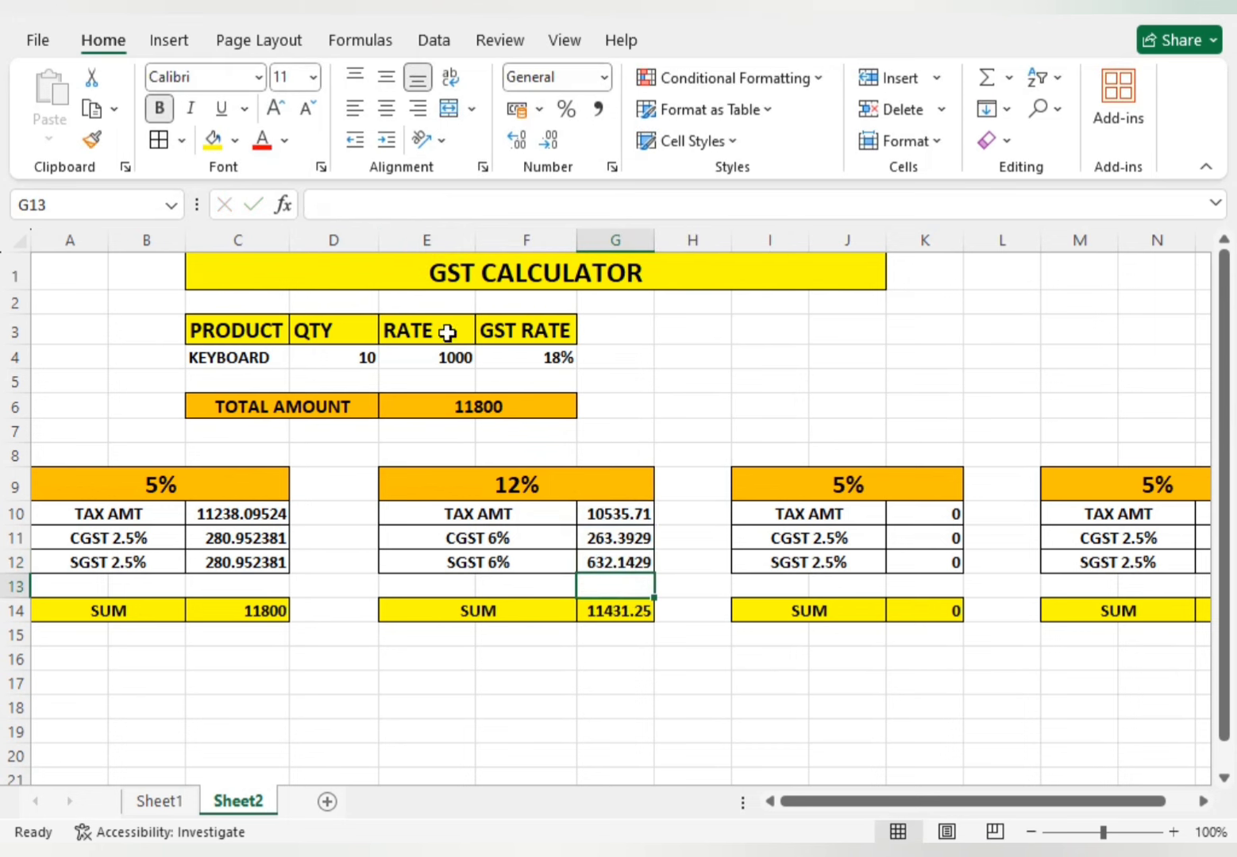
Step: Set the 12% block's CGST formula in G11 to =G10*6%
left_click(621, 543)
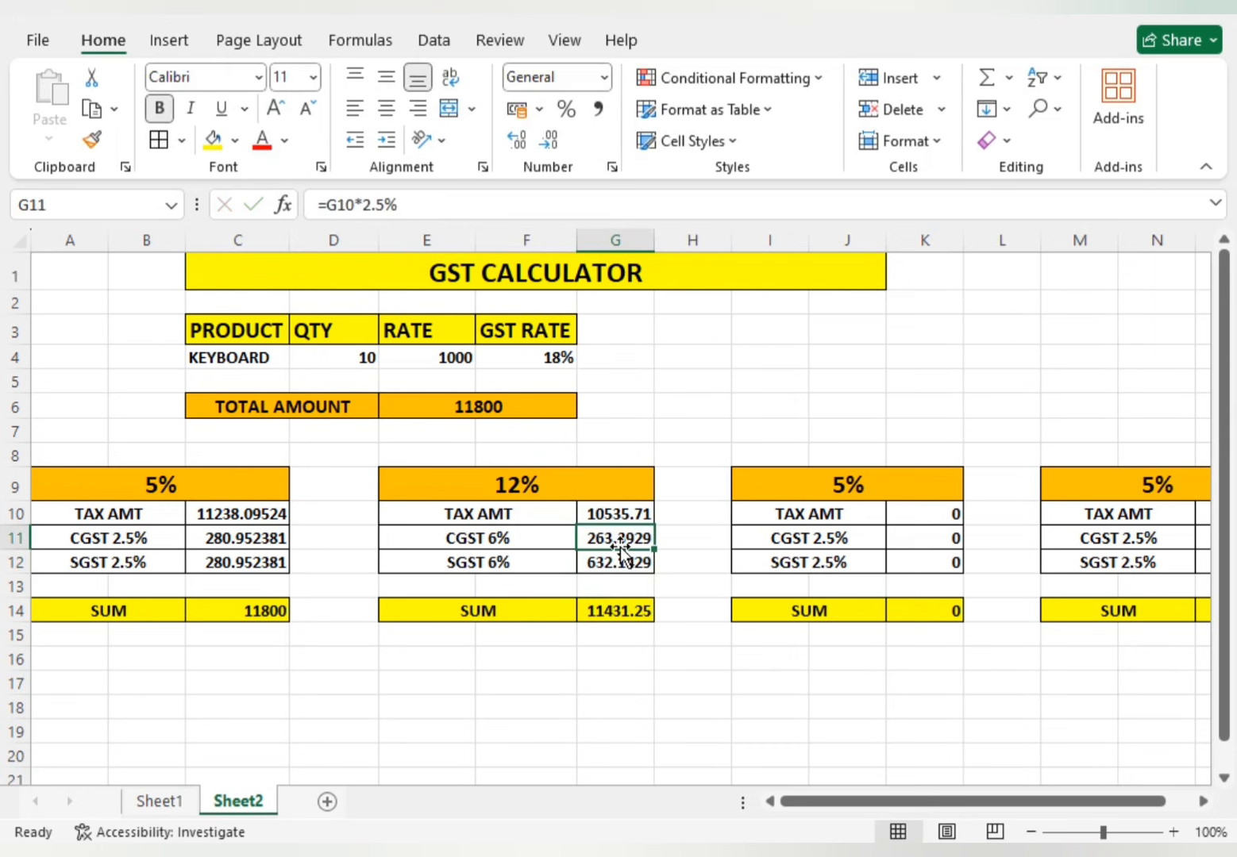
left_click(411, 206)
key("BackSpace")
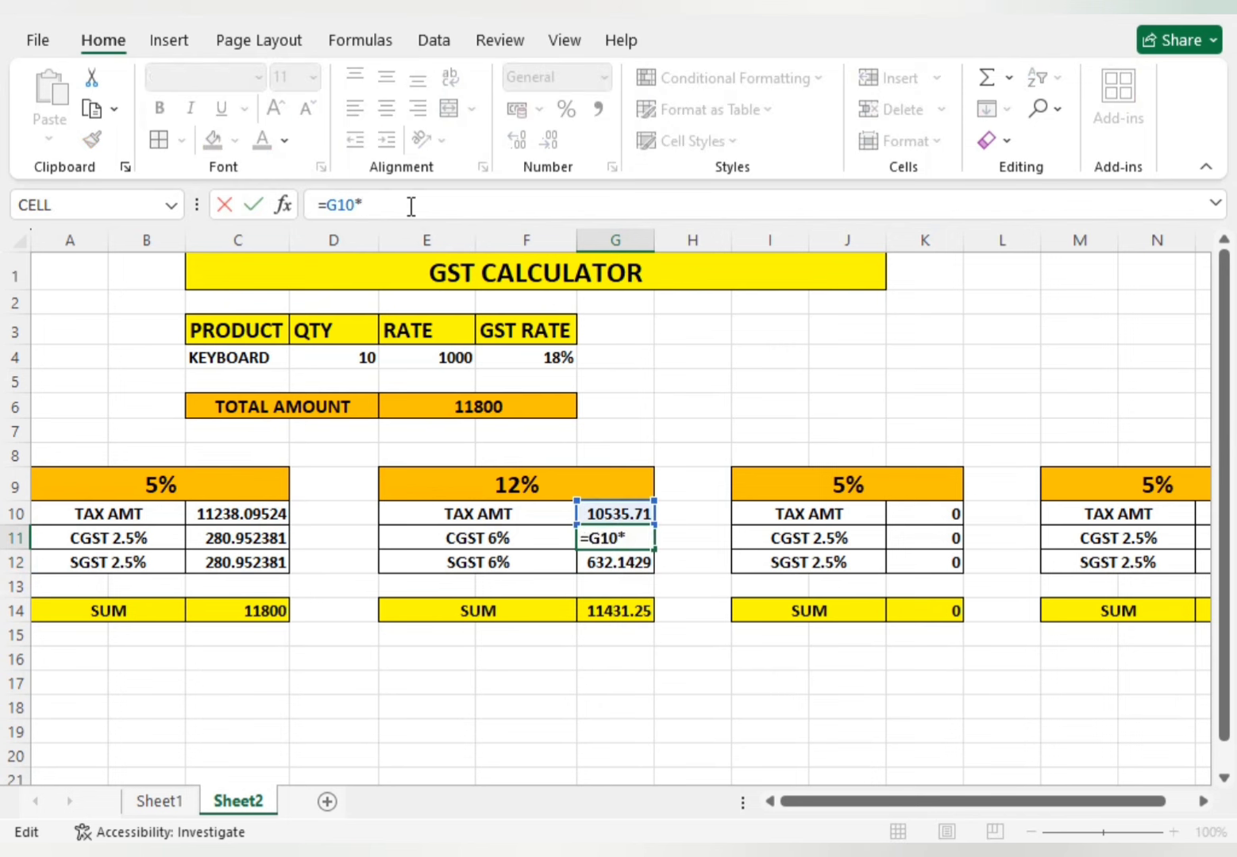
type("6%")
key("Return")
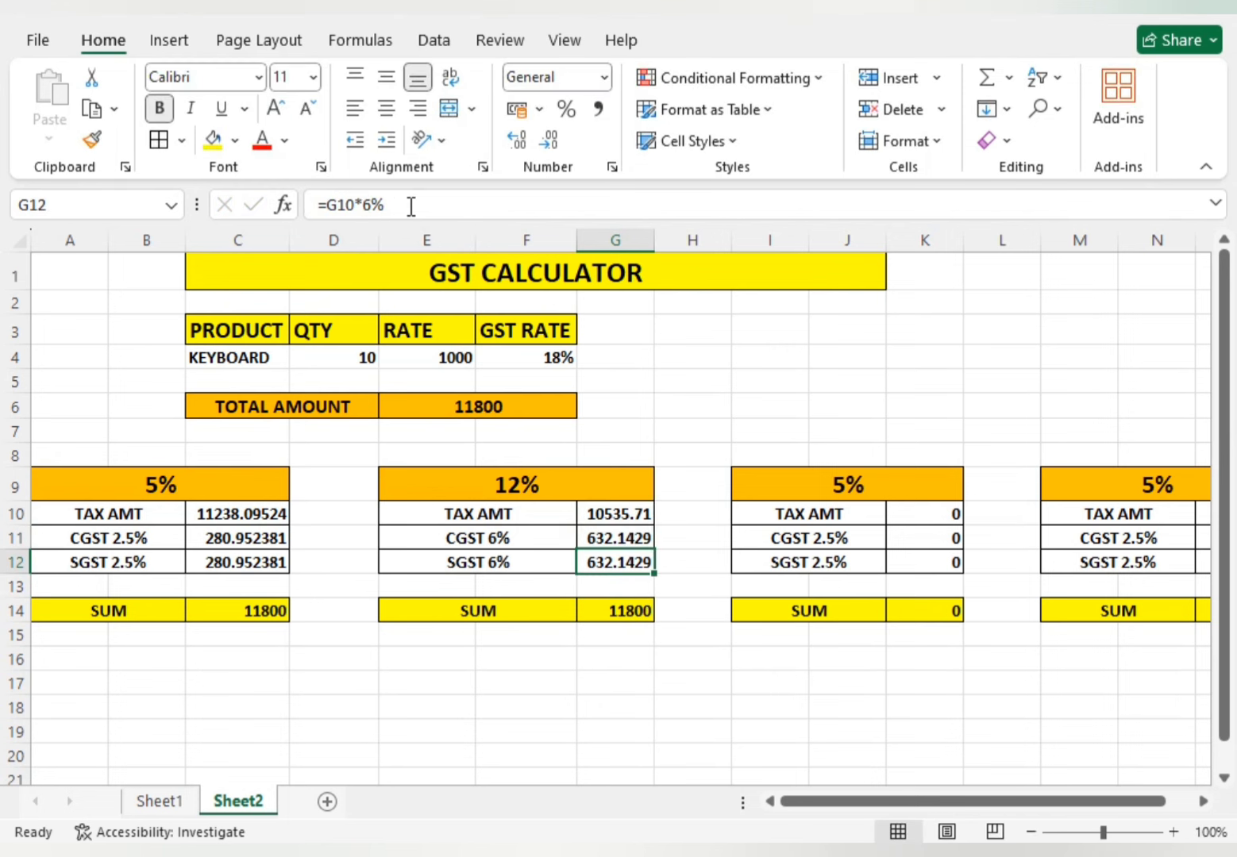
Step: Compare the sums of the 5% and 12% blocks and check the CGST formula in G11
left_click(287, 618)
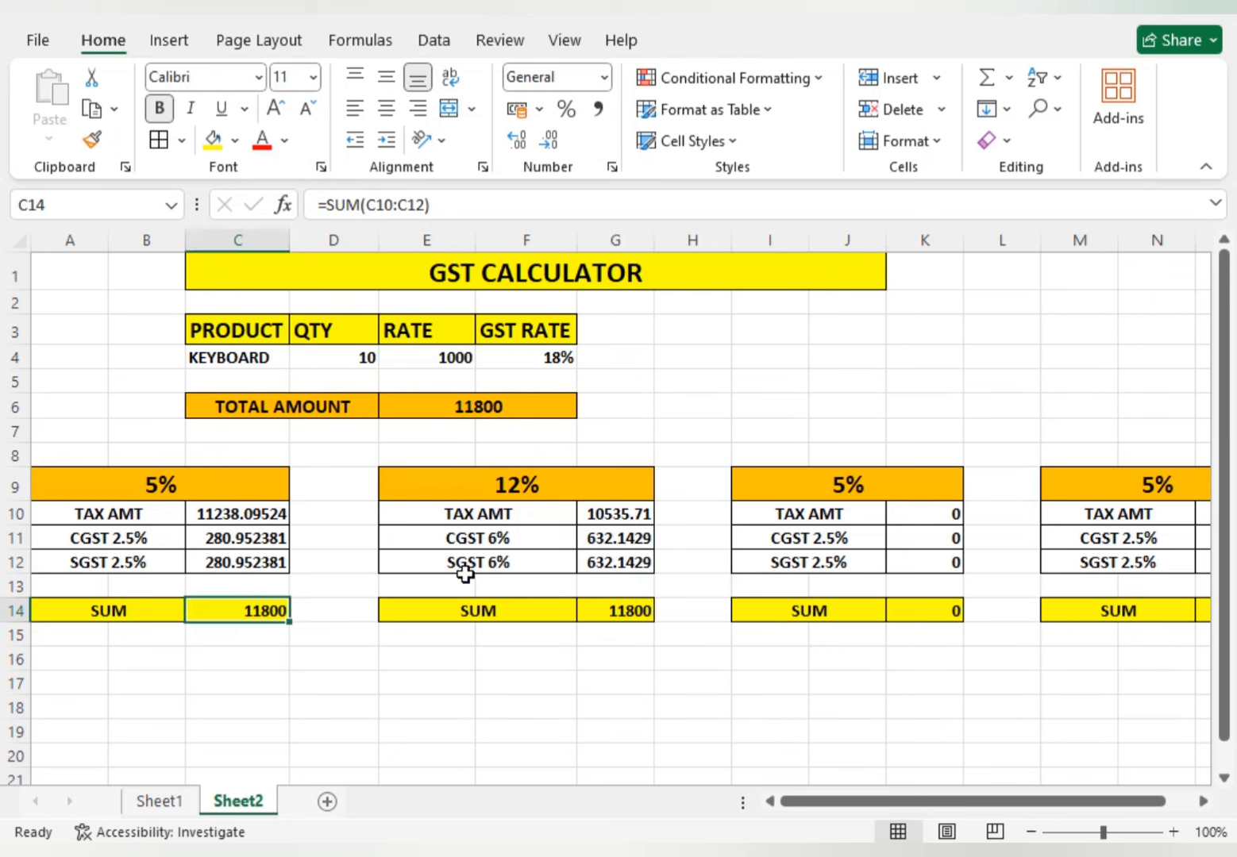
left_click(541, 461)
left_click(632, 609)
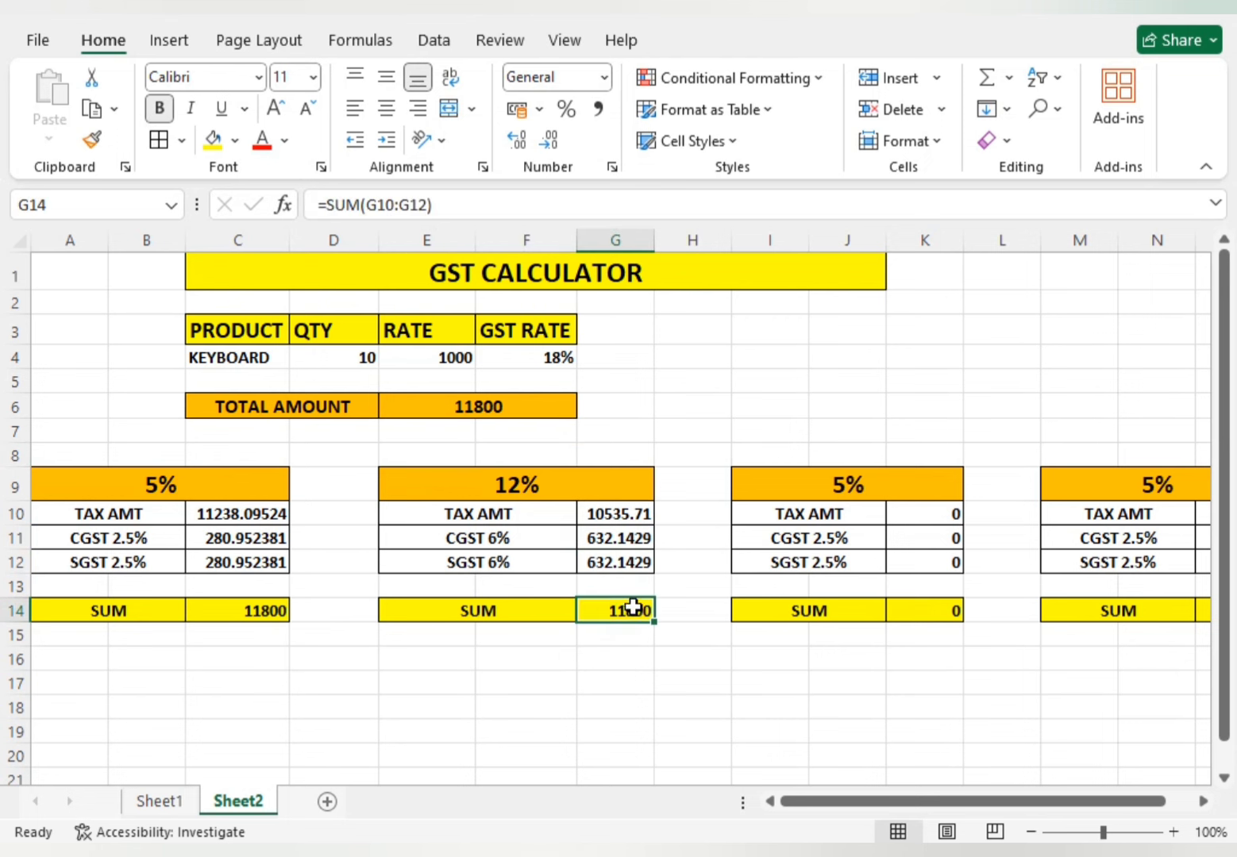
left_click(594, 537)
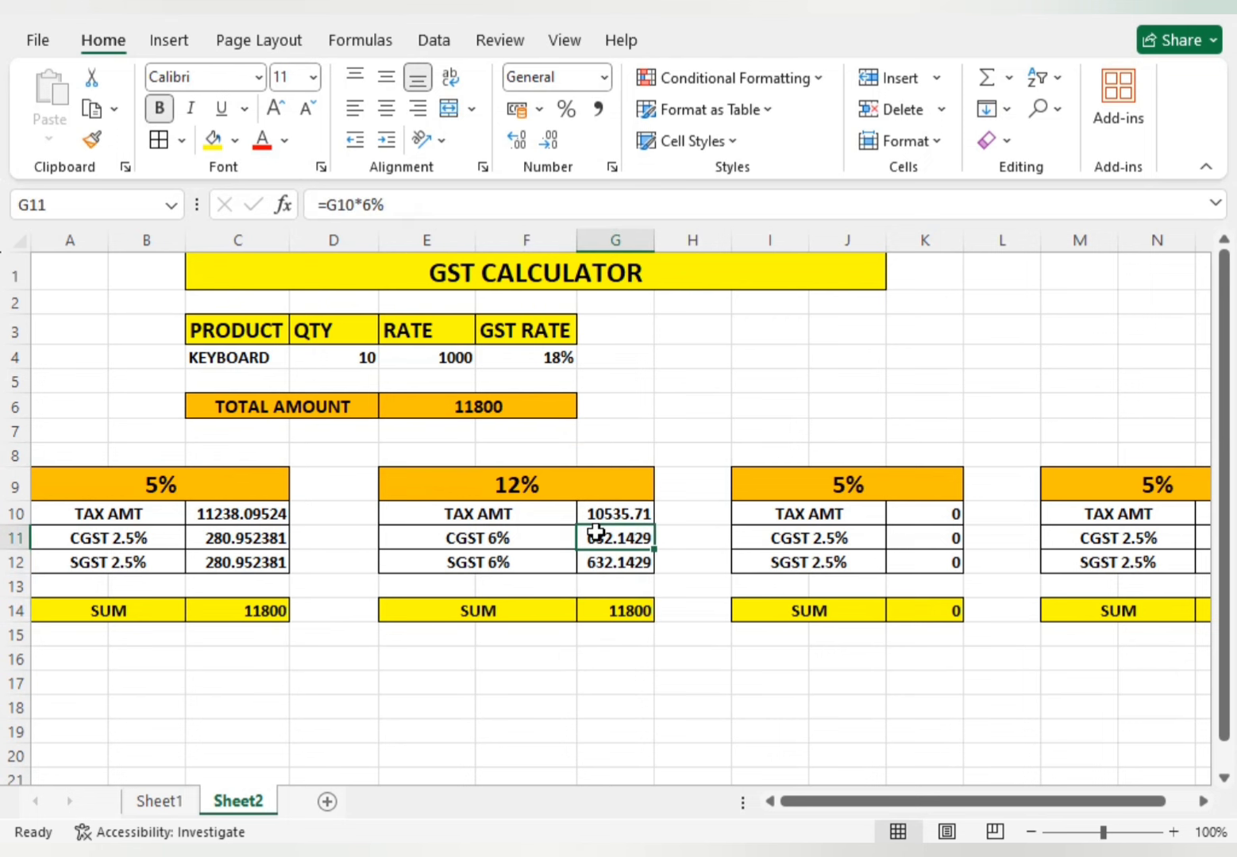
Step: Enter the divisor 1.05 in B8 above the 5% block and 1.12 in F8 above the 12% block
left_click(613, 565)
left_click(817, 515)
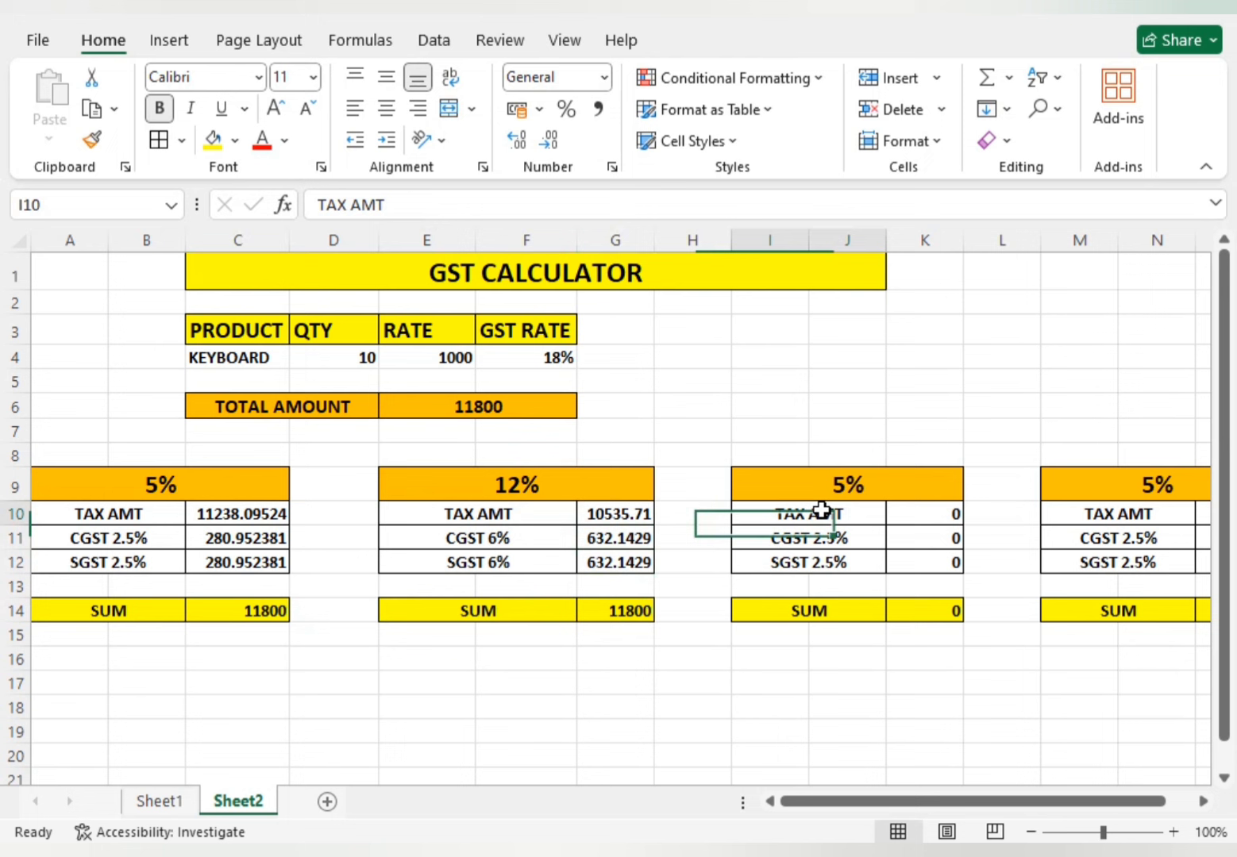
left_click(942, 513)
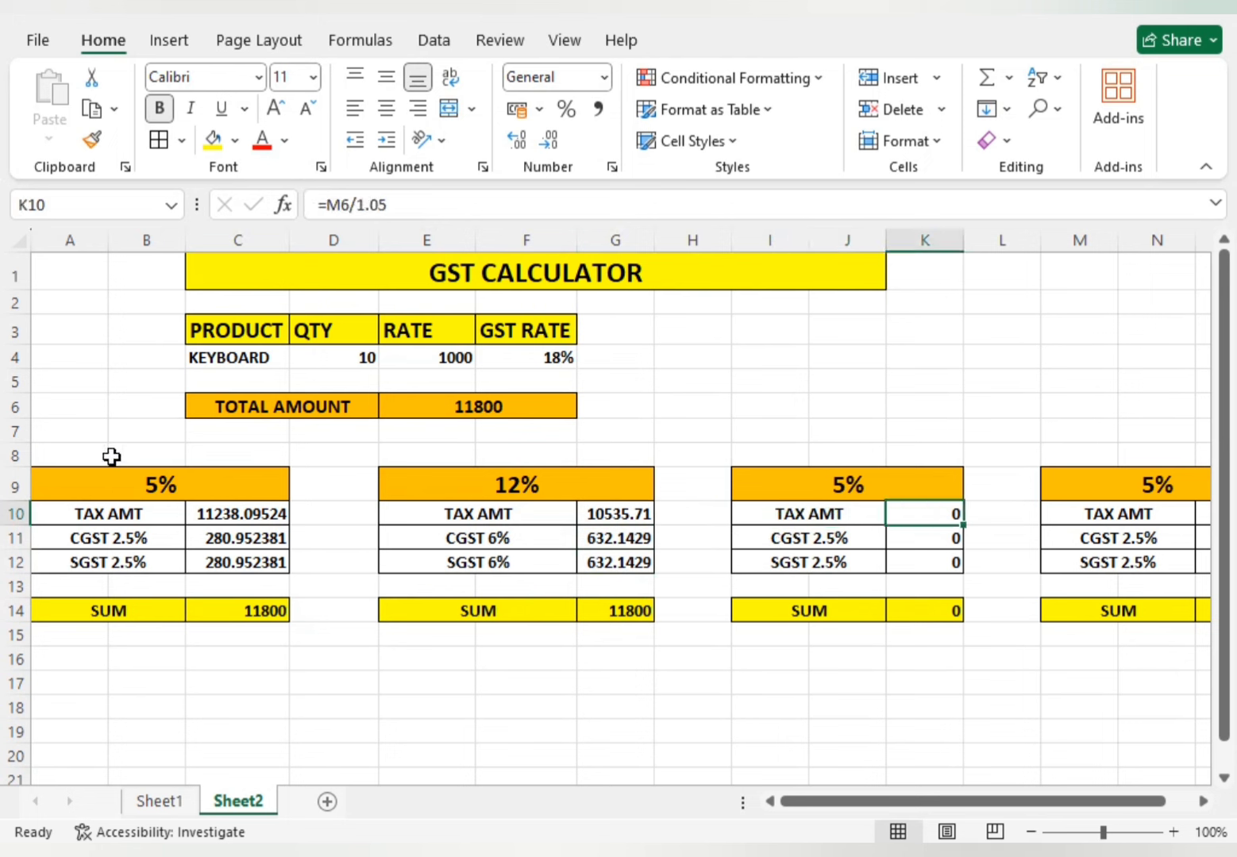
left_click(137, 454)
type("1.05")
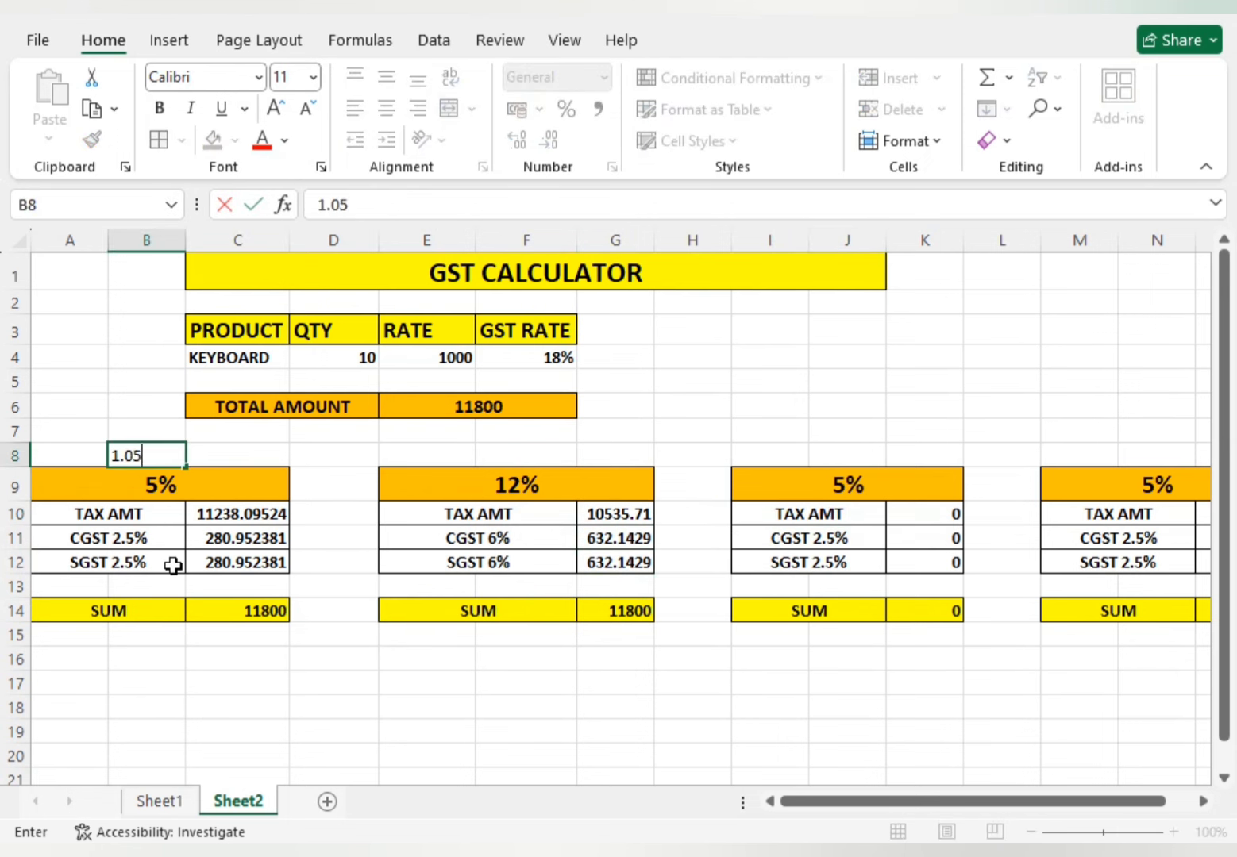
left_click(229, 512)
left_click(508, 457)
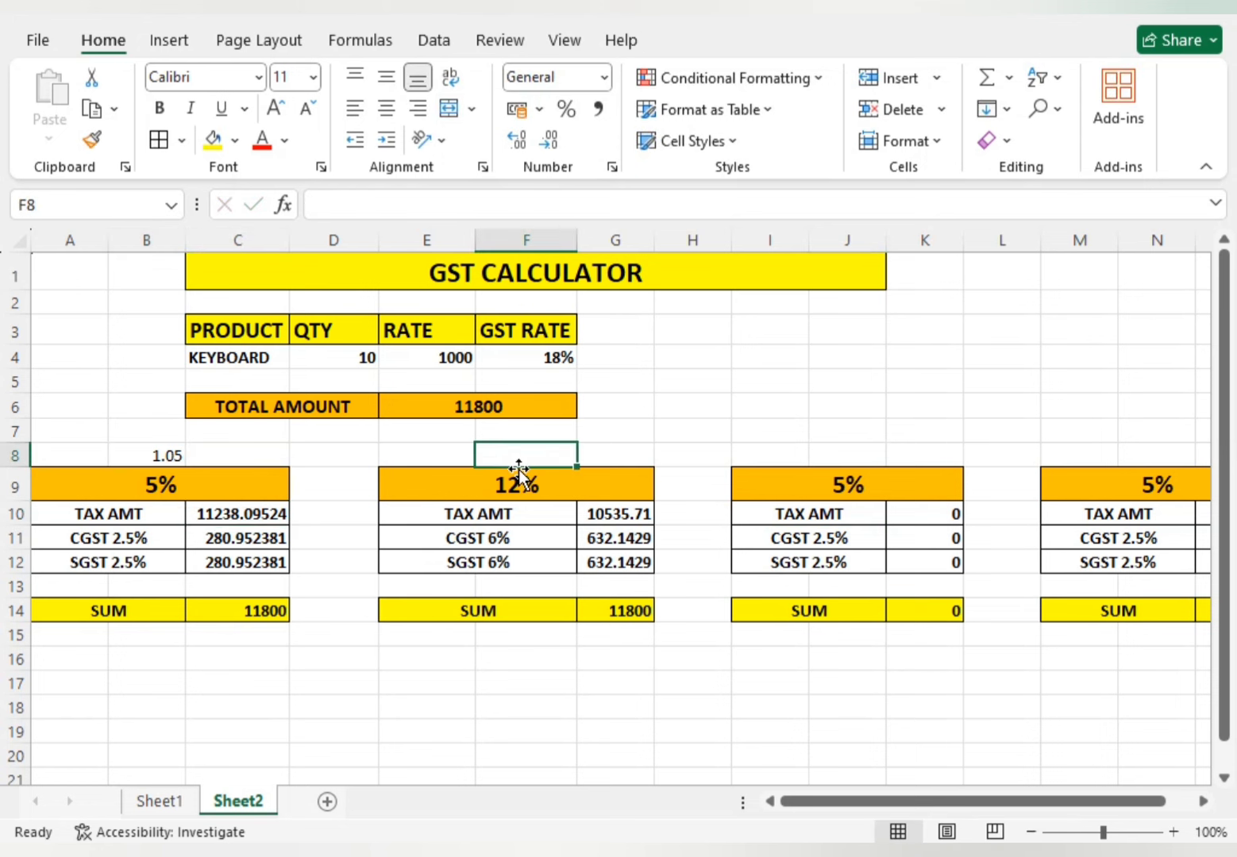
type("1.12")
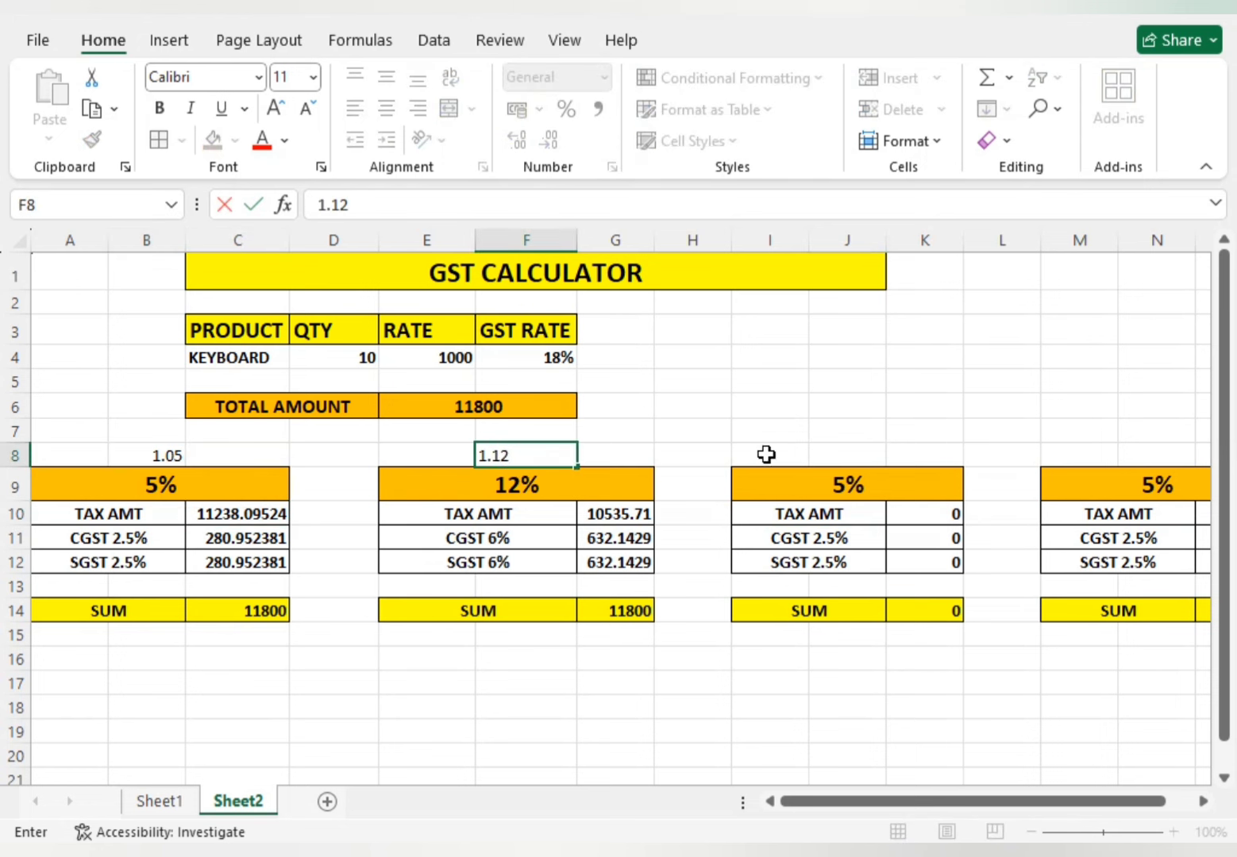
Step: Enter the divisors 1.18 in J8 and 1.28 in M8 above the third and fourth tax blocks
left_click(846, 450)
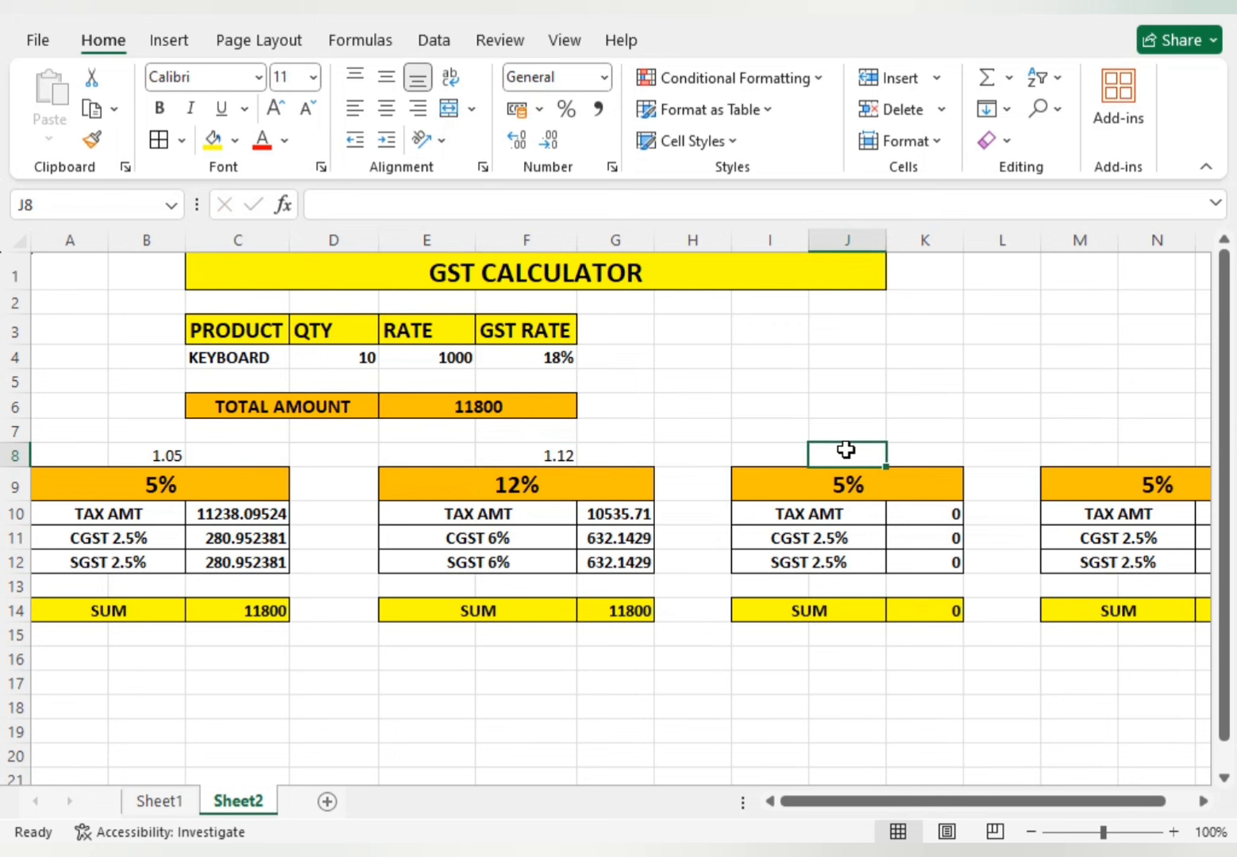
type("1.18")
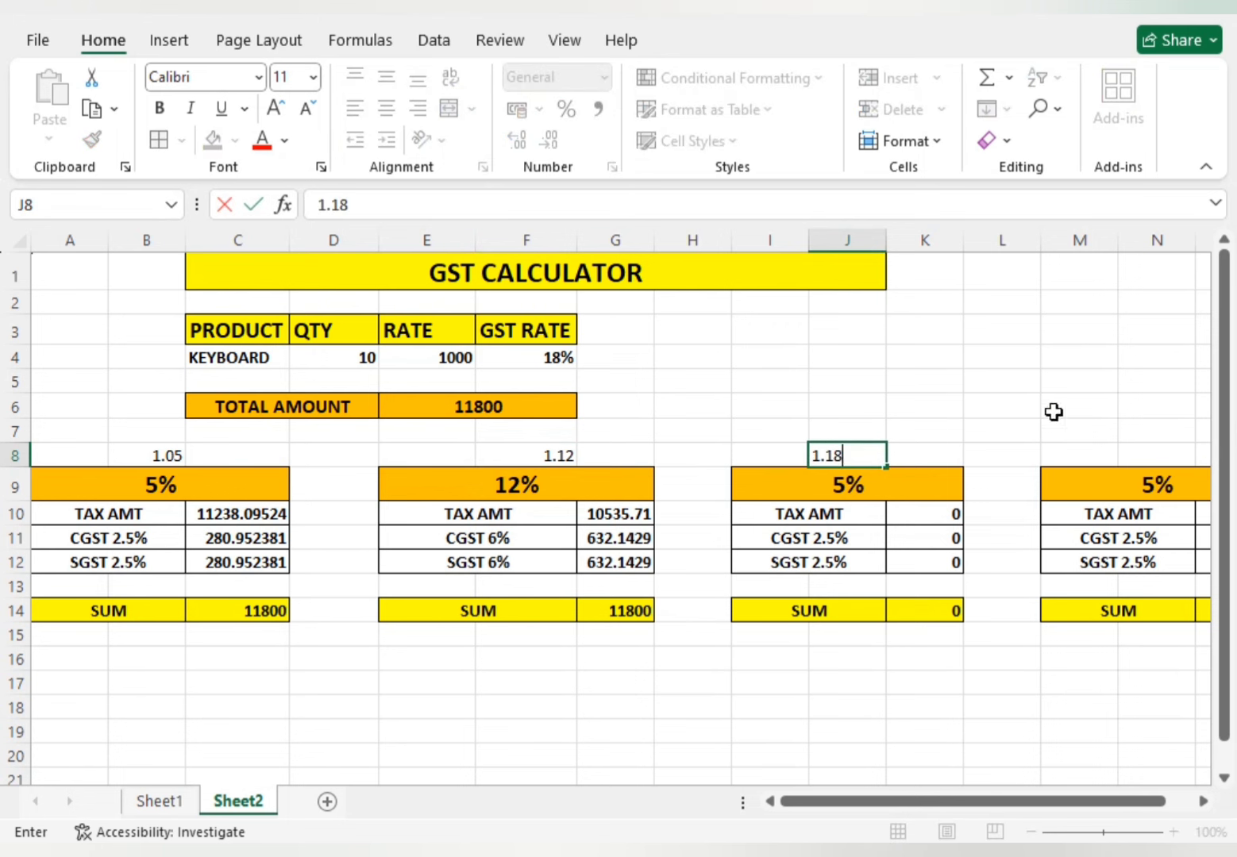
left_click(1089, 451)
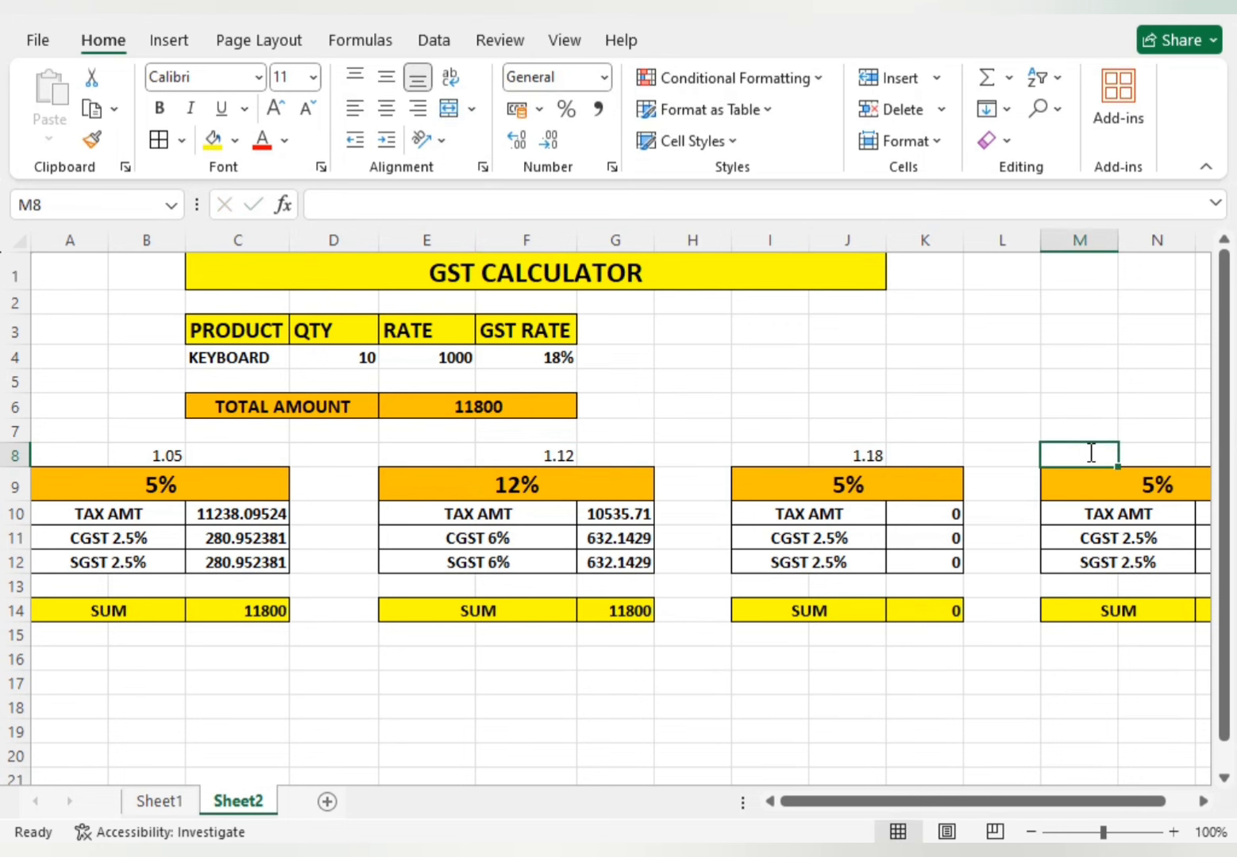
type("1.28")
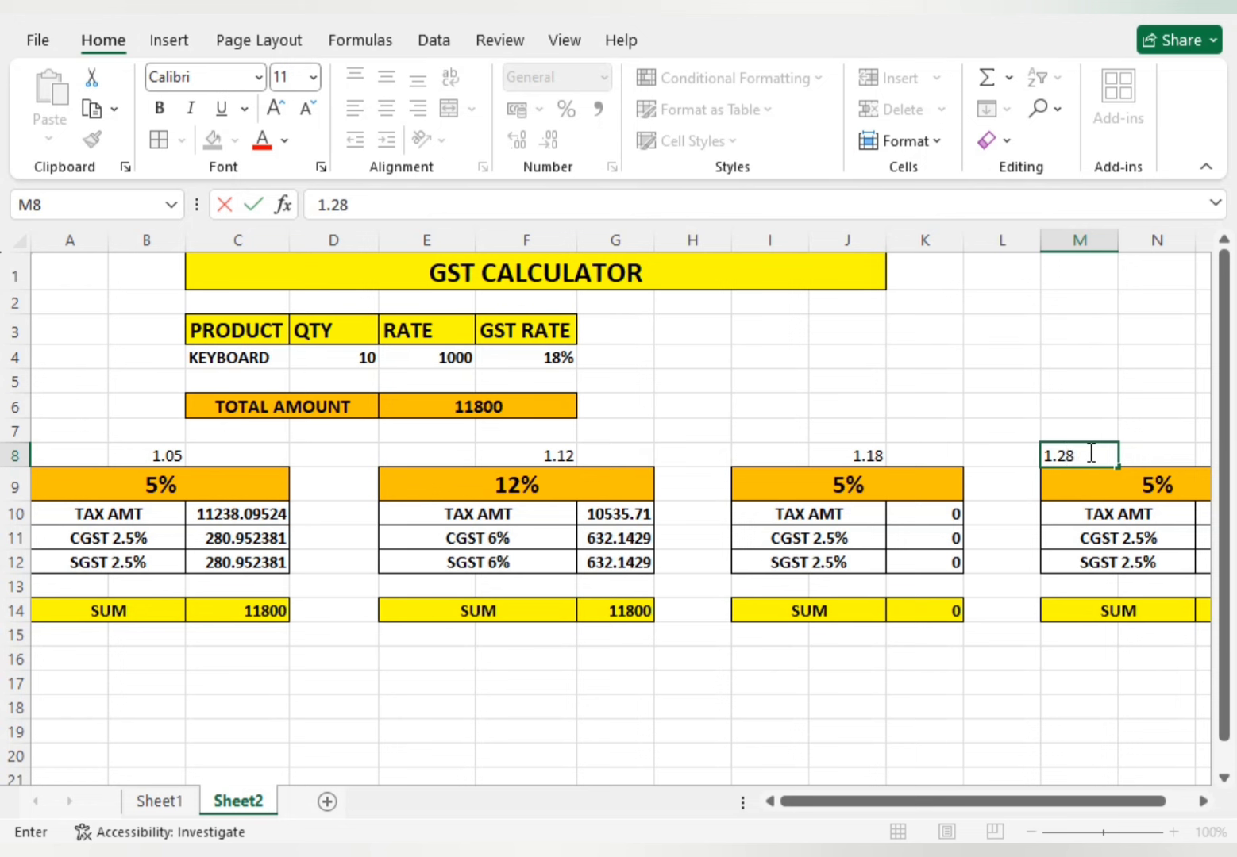
left_click(991, 514)
Step: Set the third block's TAX AMT formula in K10 to =E6/1.18, based on the total amount
left_click(905, 516)
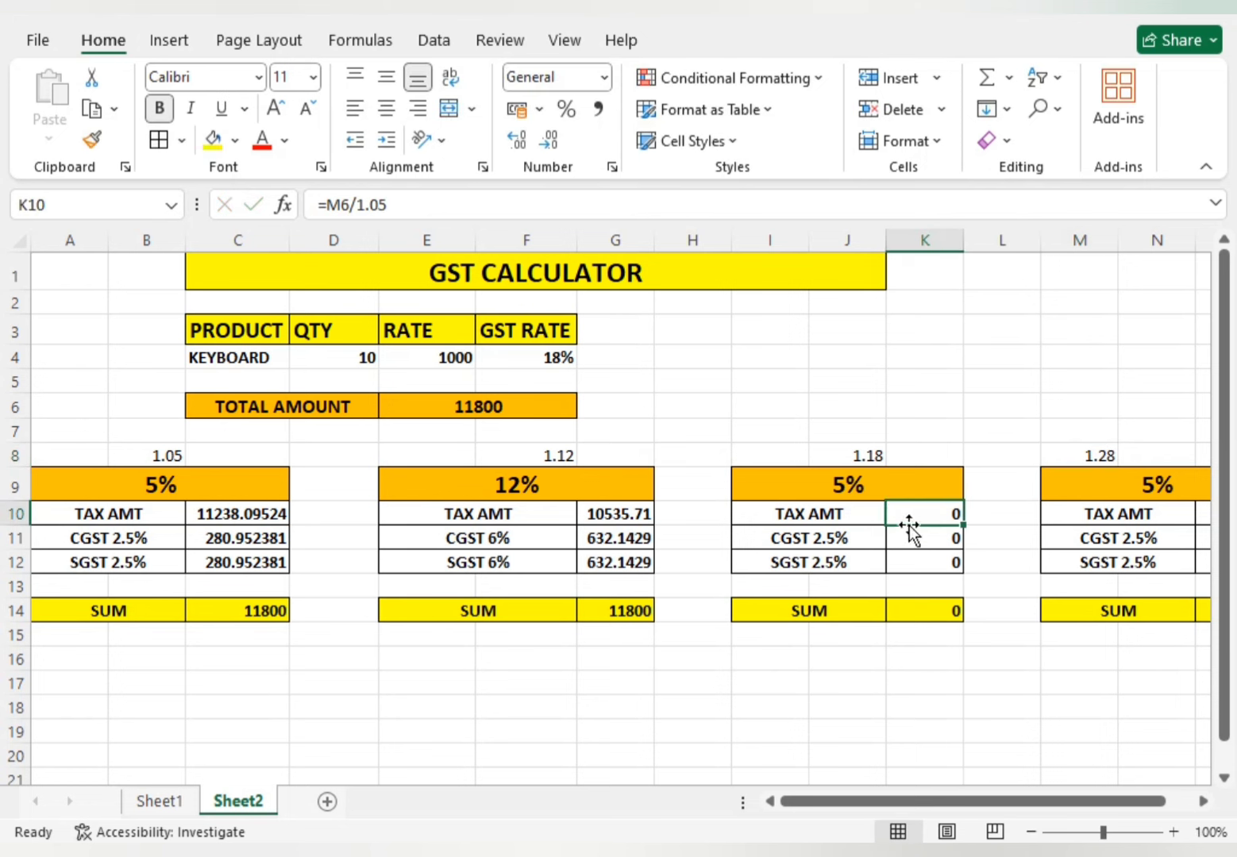
type("=")
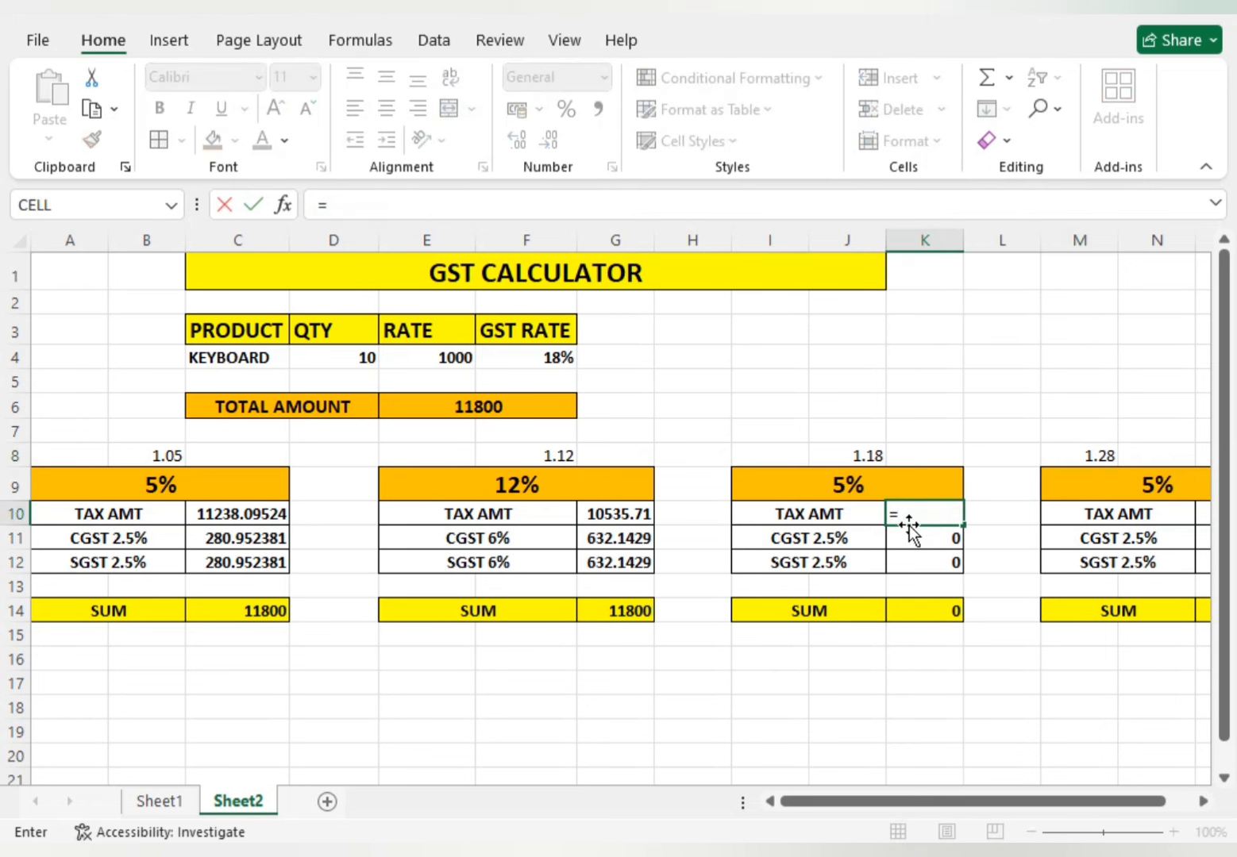
left_click(520, 407)
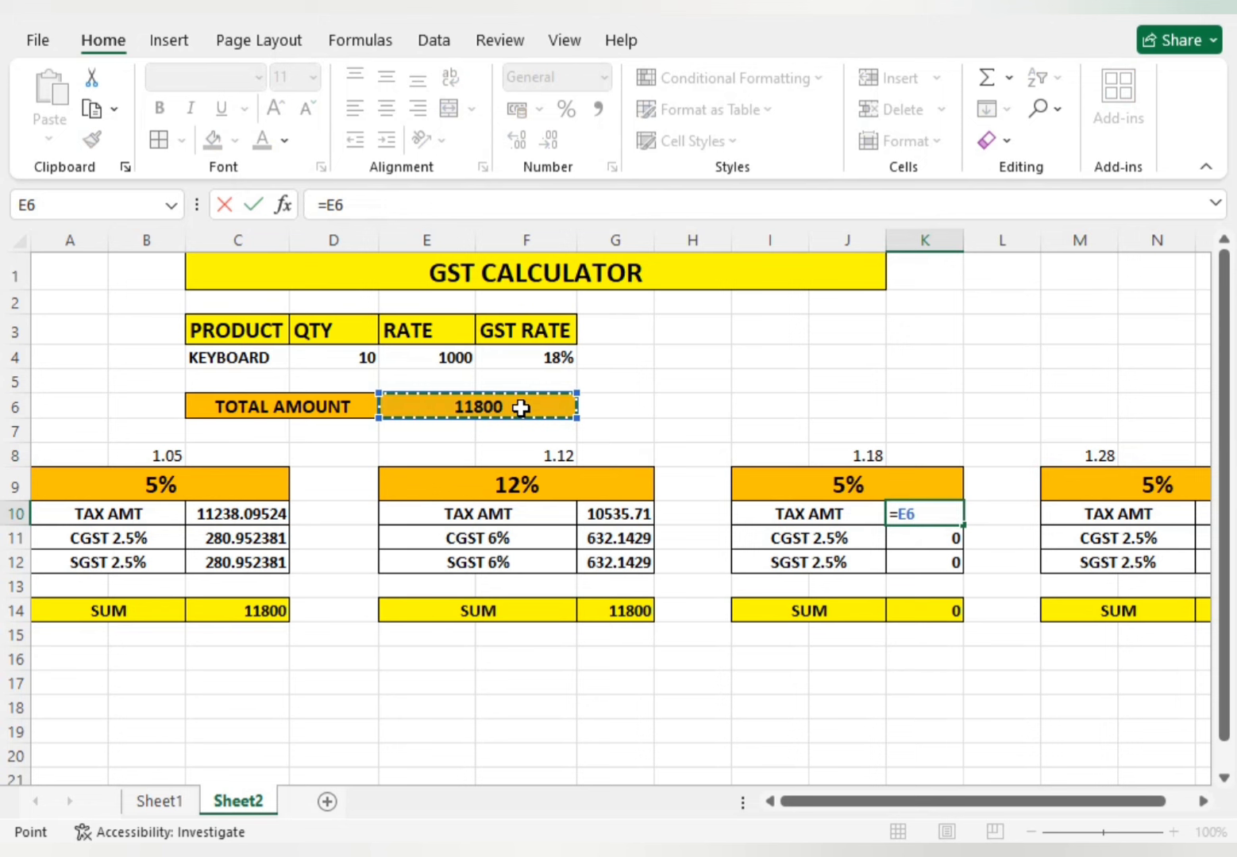
type("/")
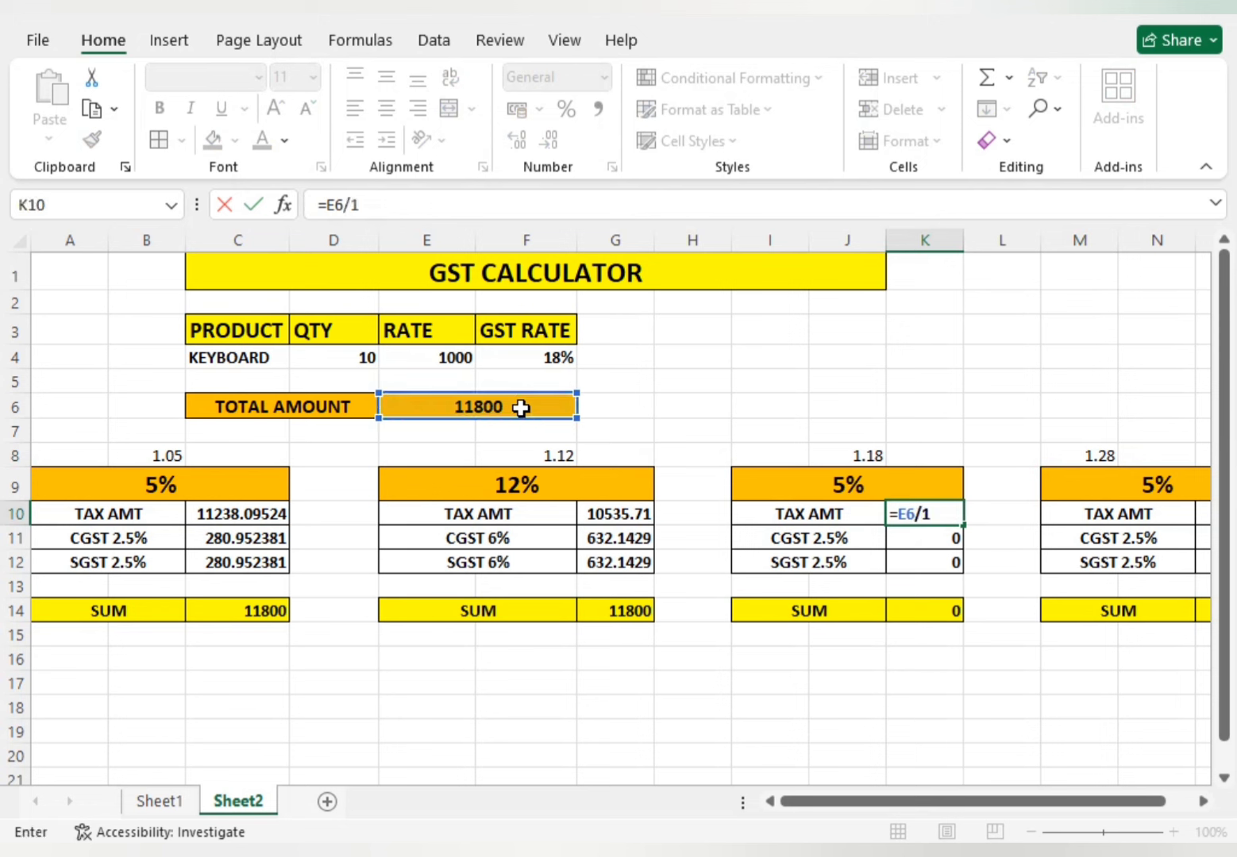
type("1.18")
key("Return")
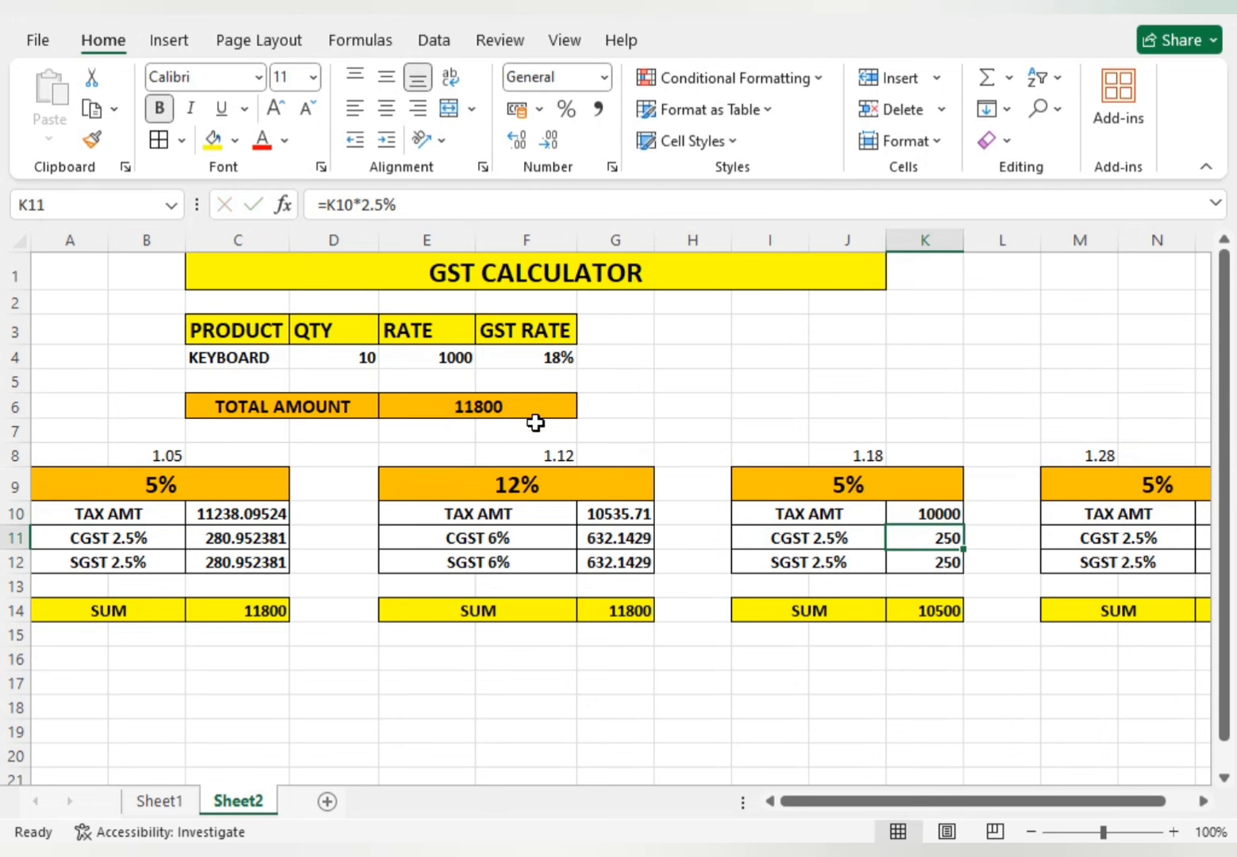
Step: Relabel the third block's tax rows in I11 and I12 as CGST 9% and SGST 9%
left_click(843, 542)
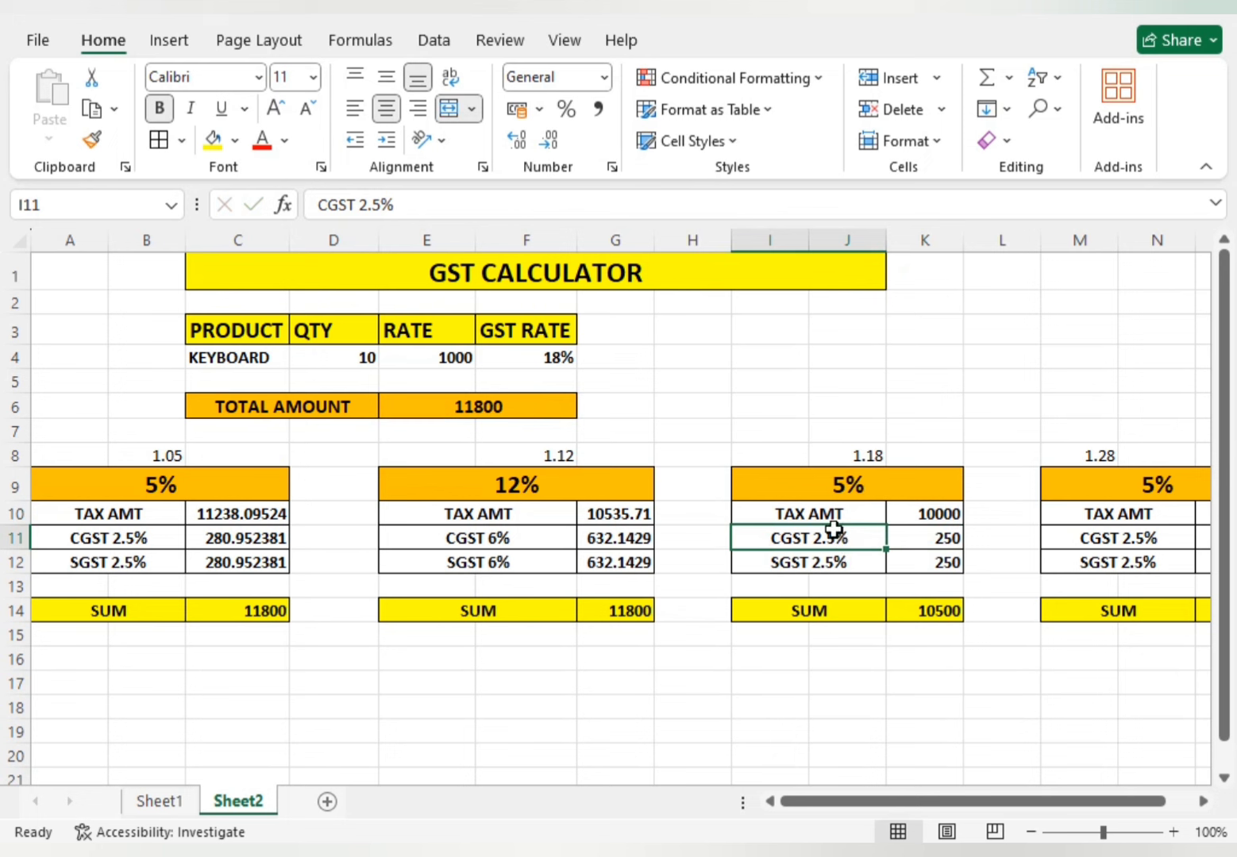
left_click(426, 215)
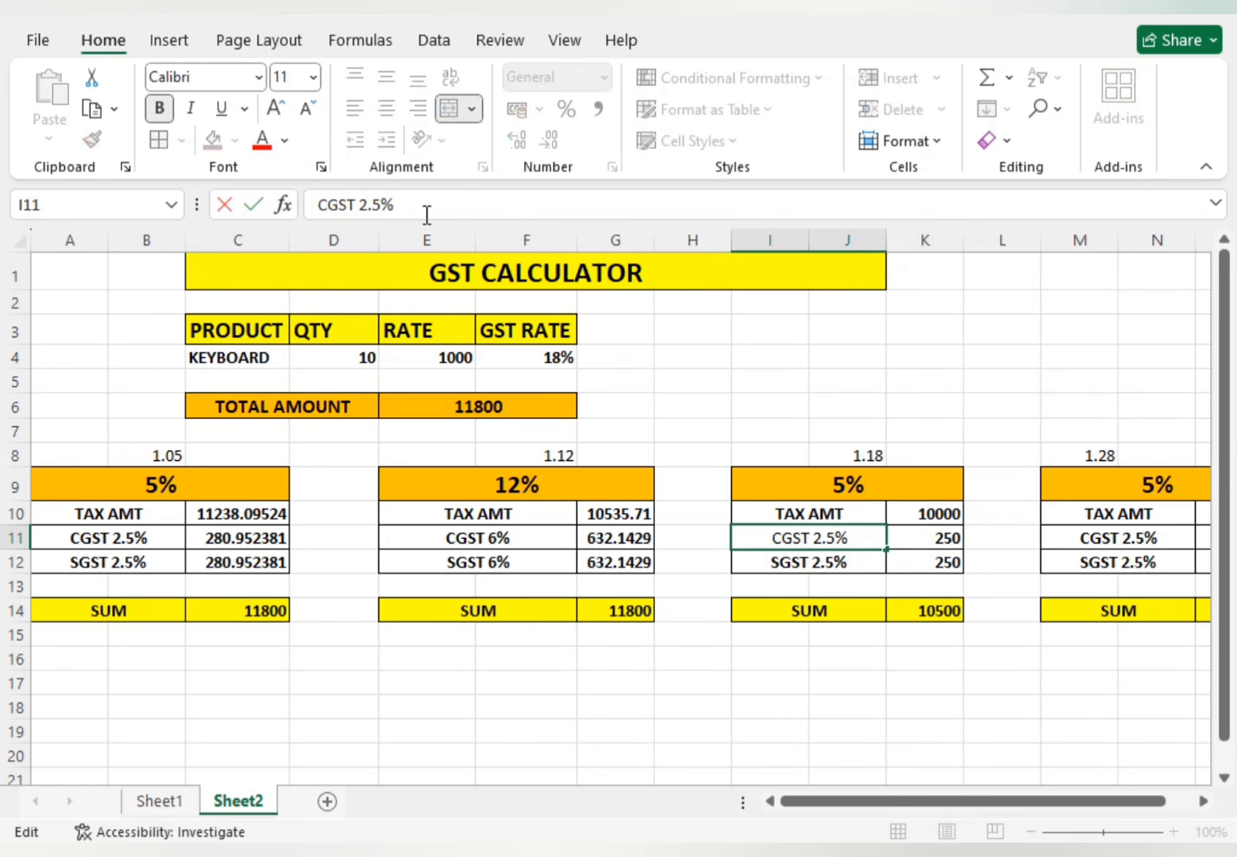
key("BackSpace")
key("BackSpace")
key("BackSpace")
key("BackSpace")
key("BackSpace")
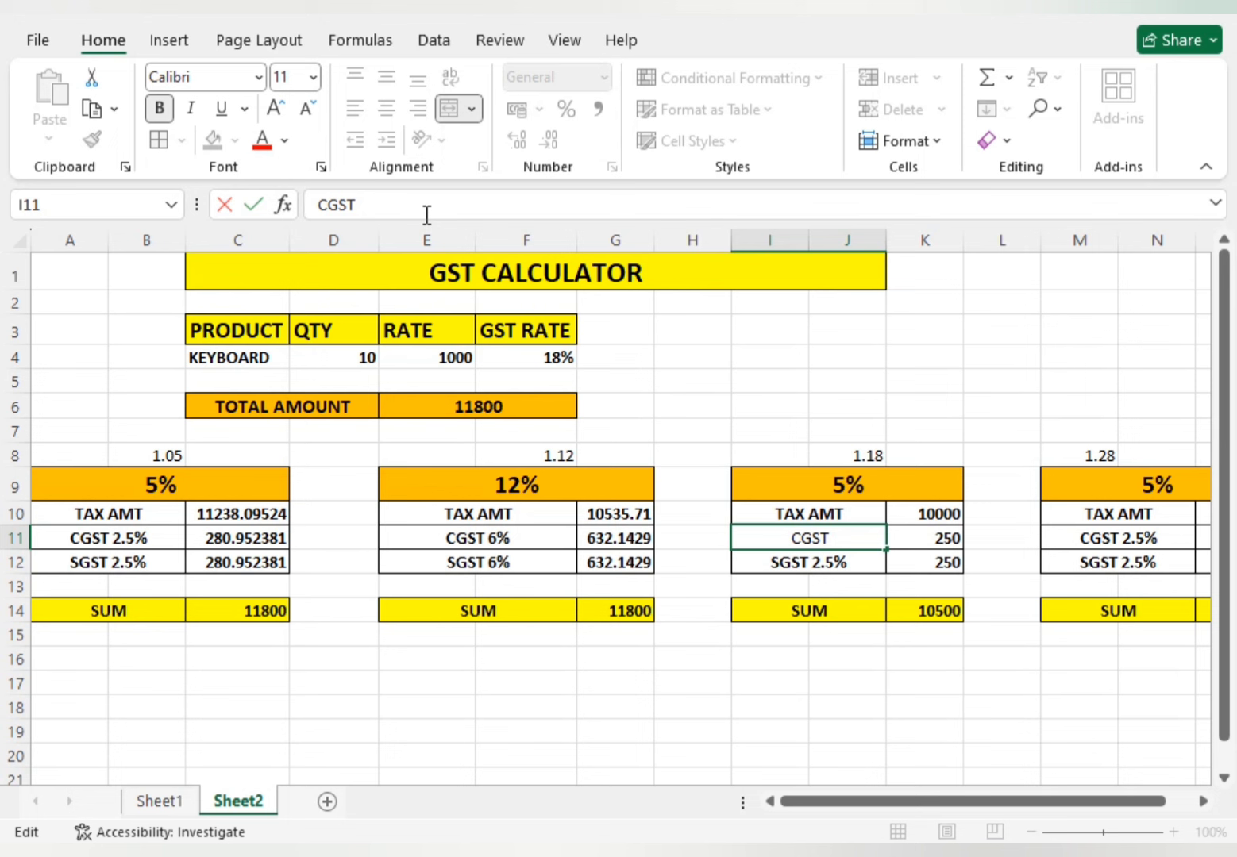
type("9%")
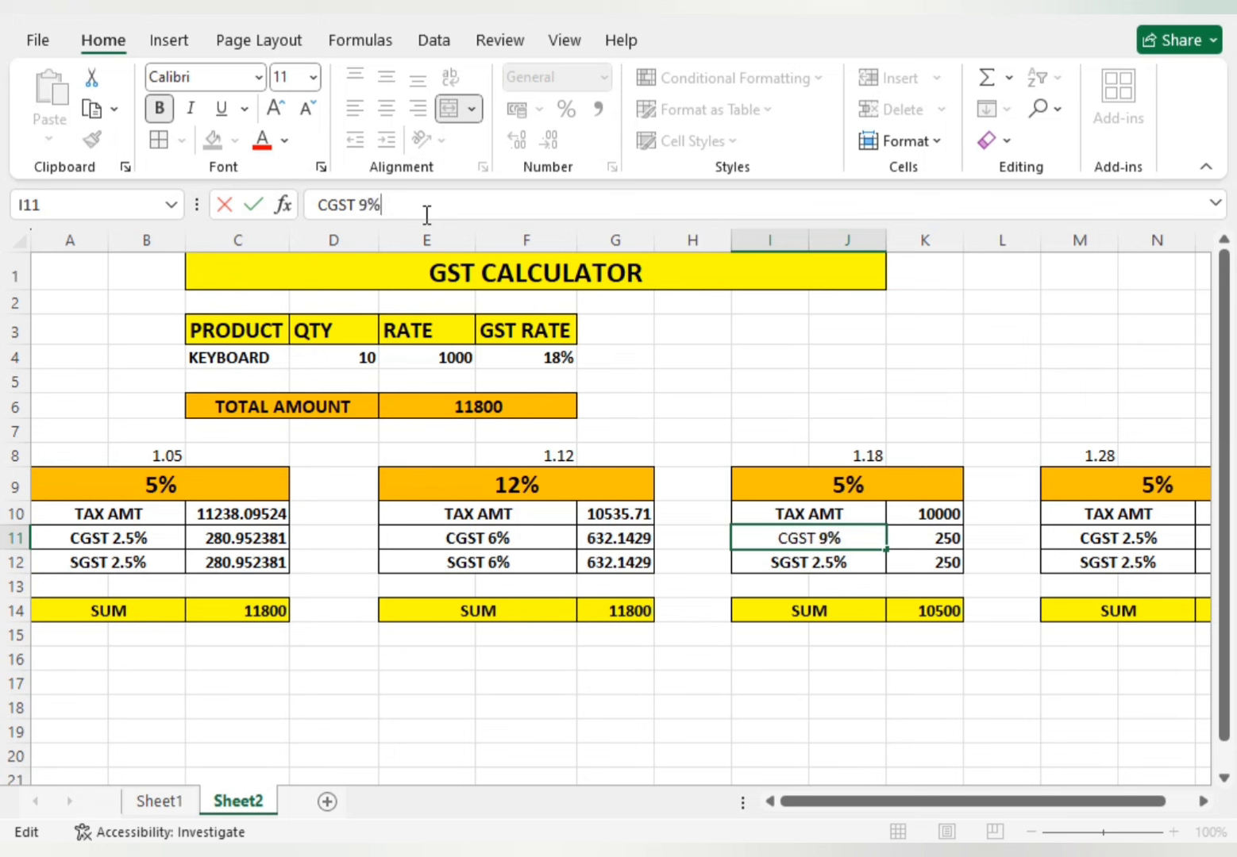
key("Return")
left_click(434, 211)
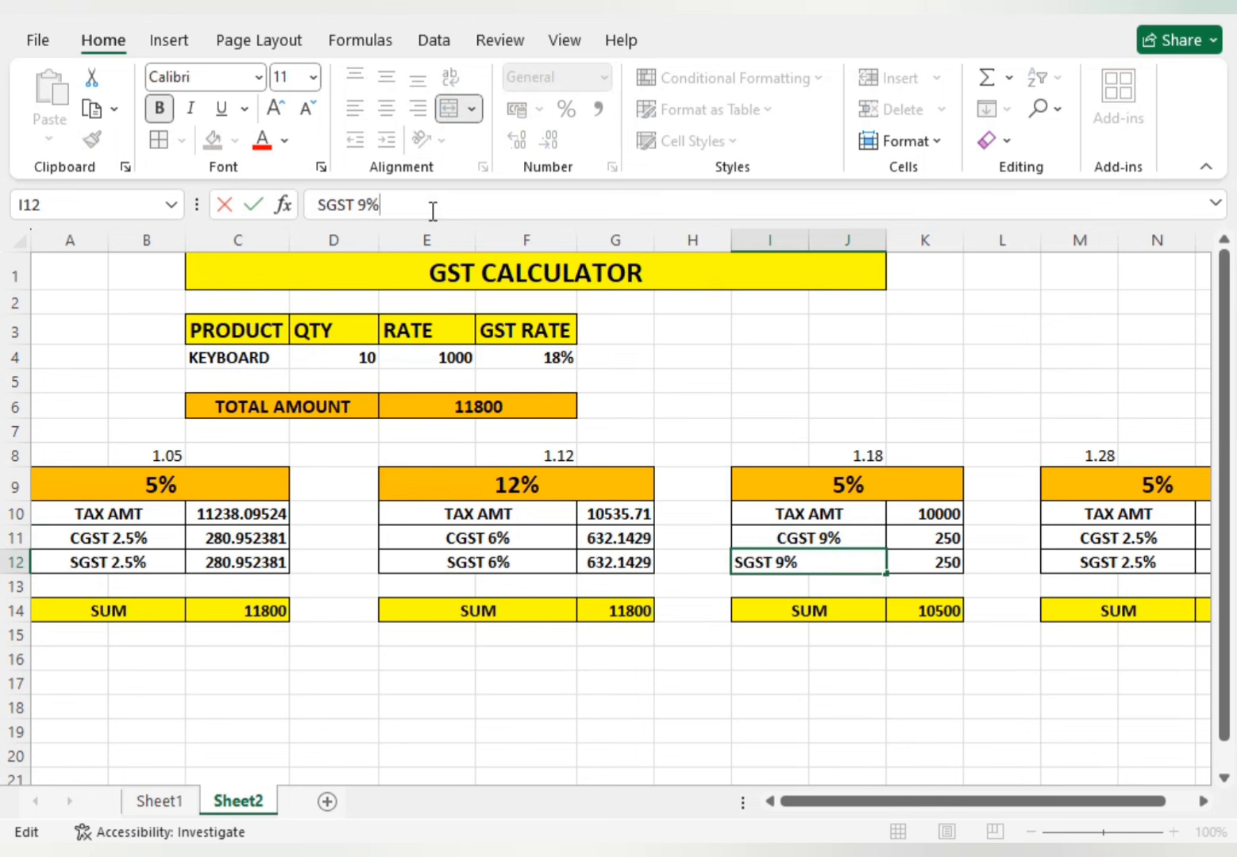
type("9%")
key("Return")
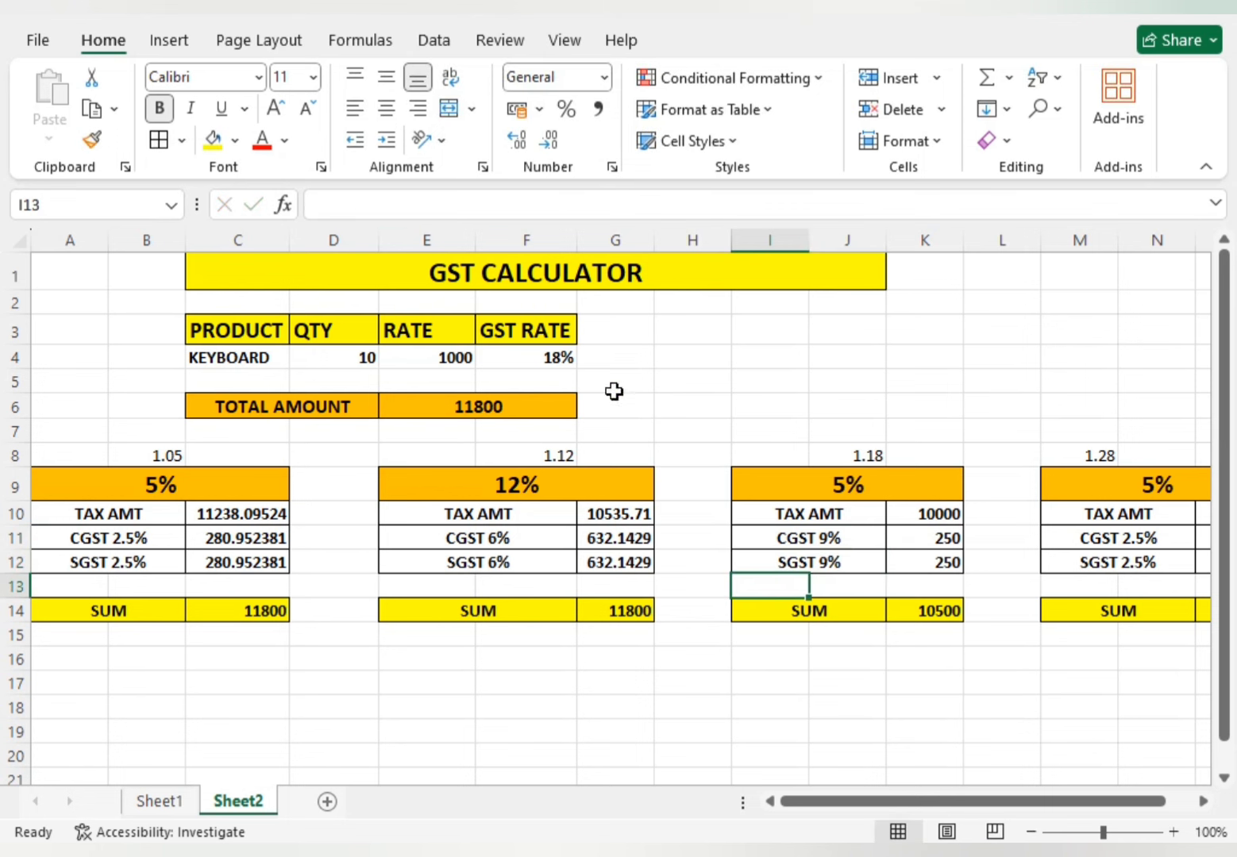
Step: Set the third block's CGST formula in K11 to =K10*9%
left_click(937, 540)
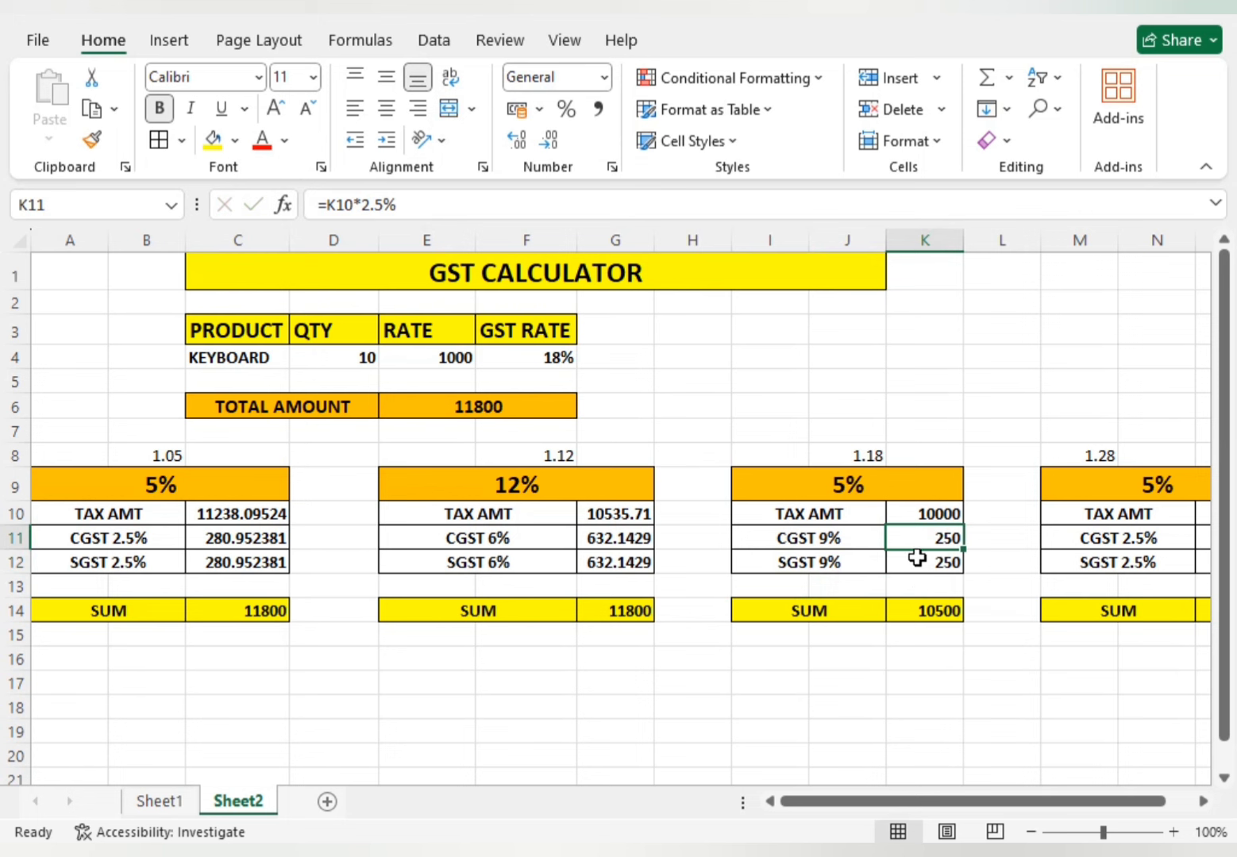
left_click(925, 512)
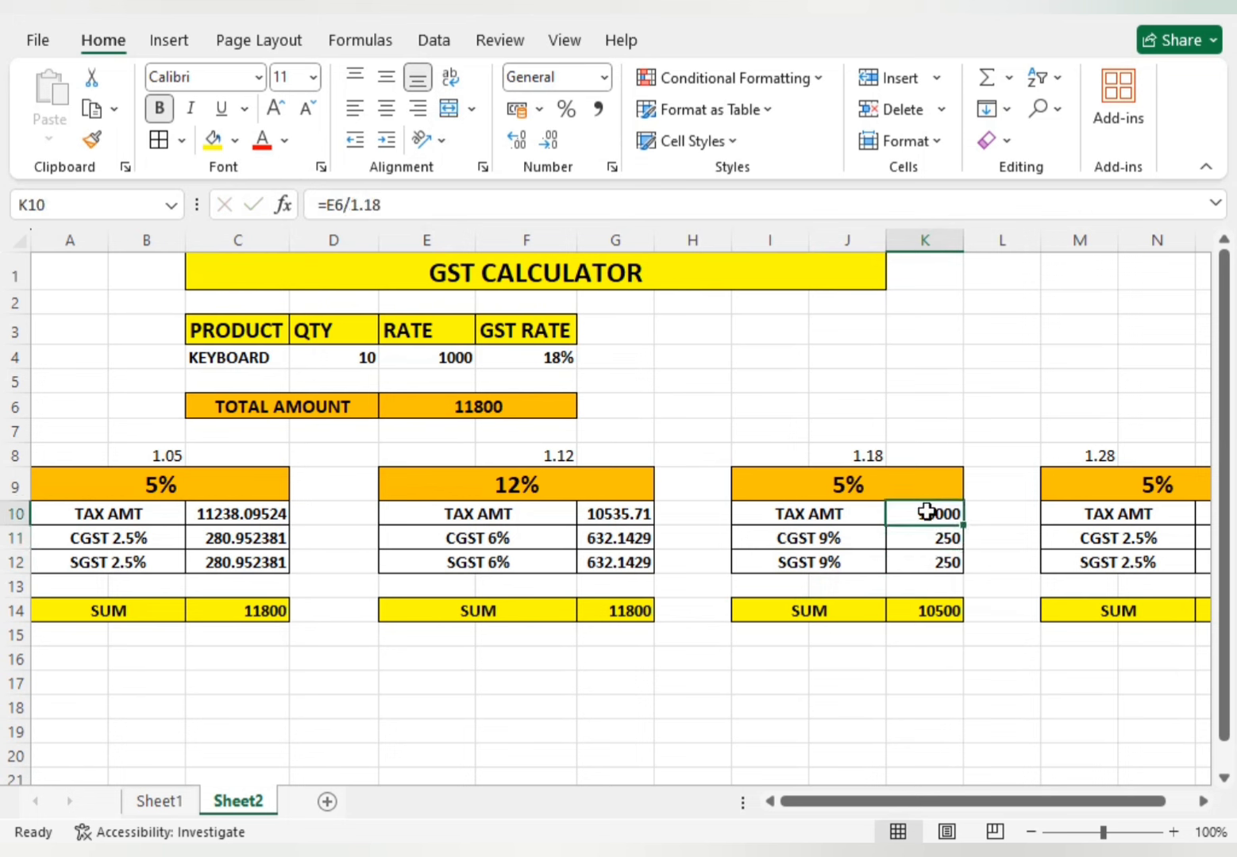
left_click(932, 538)
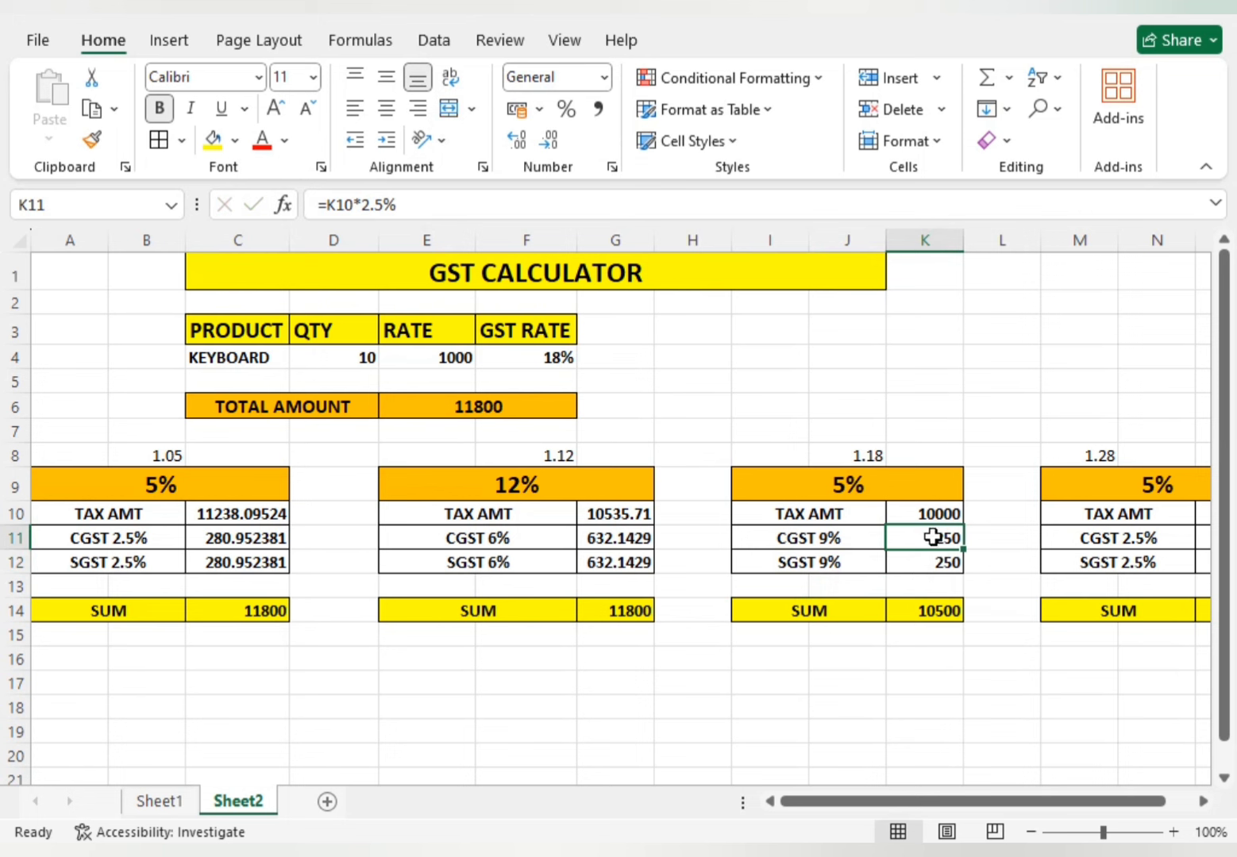
type("=")
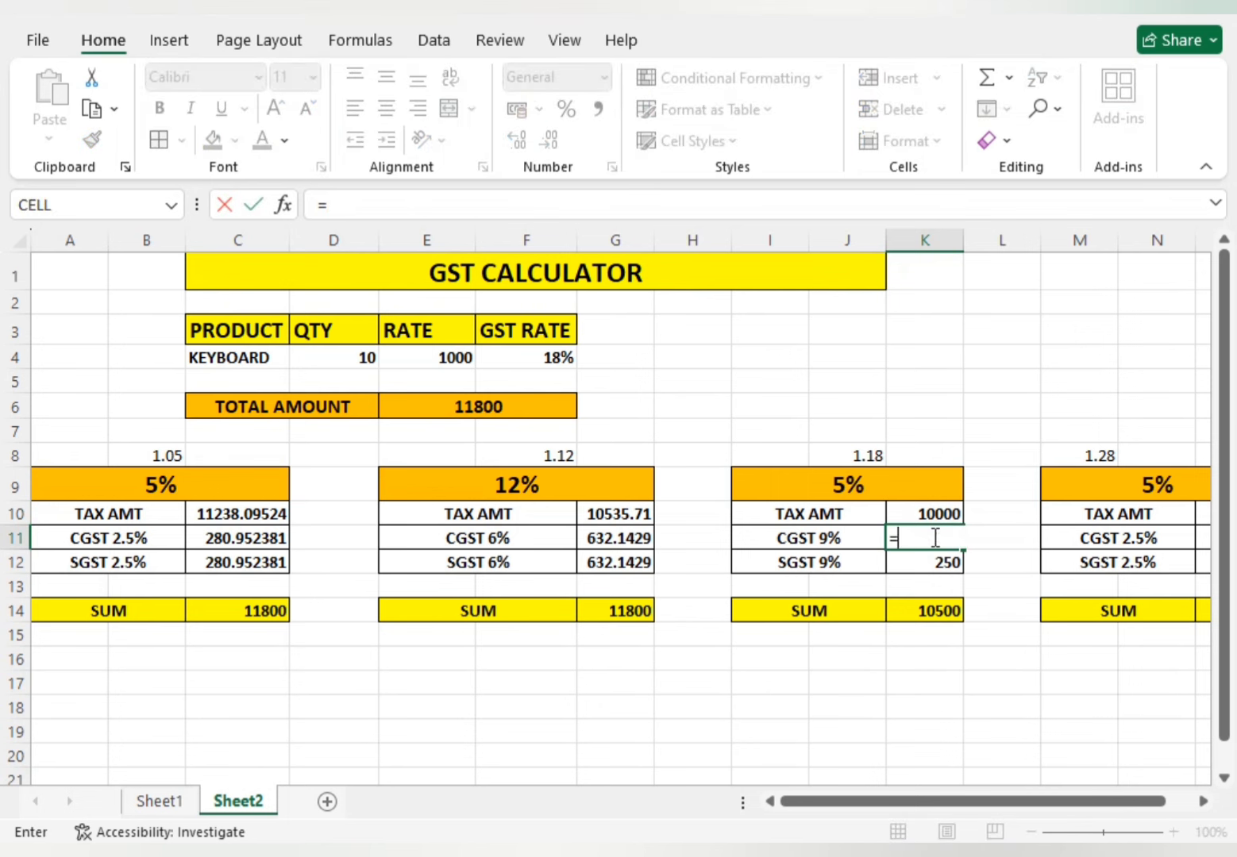
left_click(927, 513)
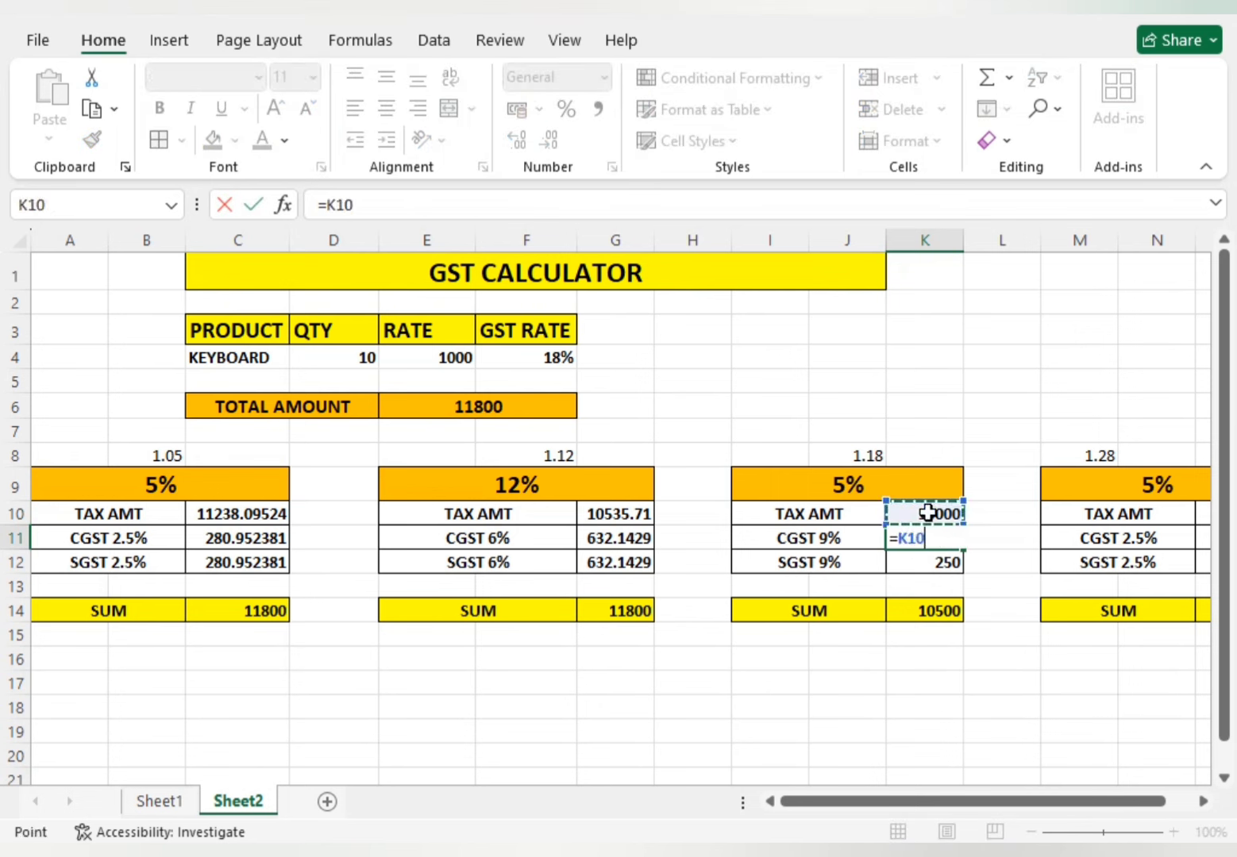
type("*")
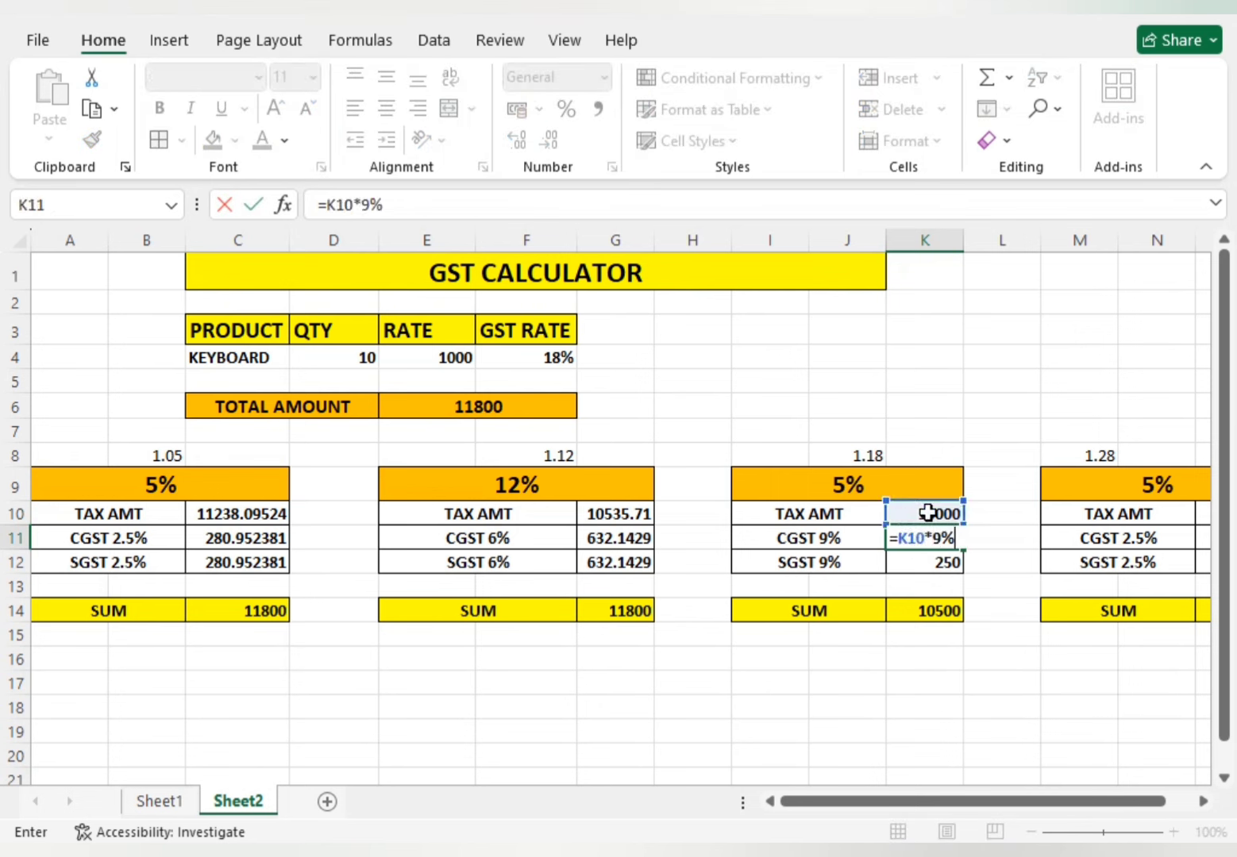
key("Return")
Step: Set the third block's SGST formula in K12 to =K10*9%
type("=")
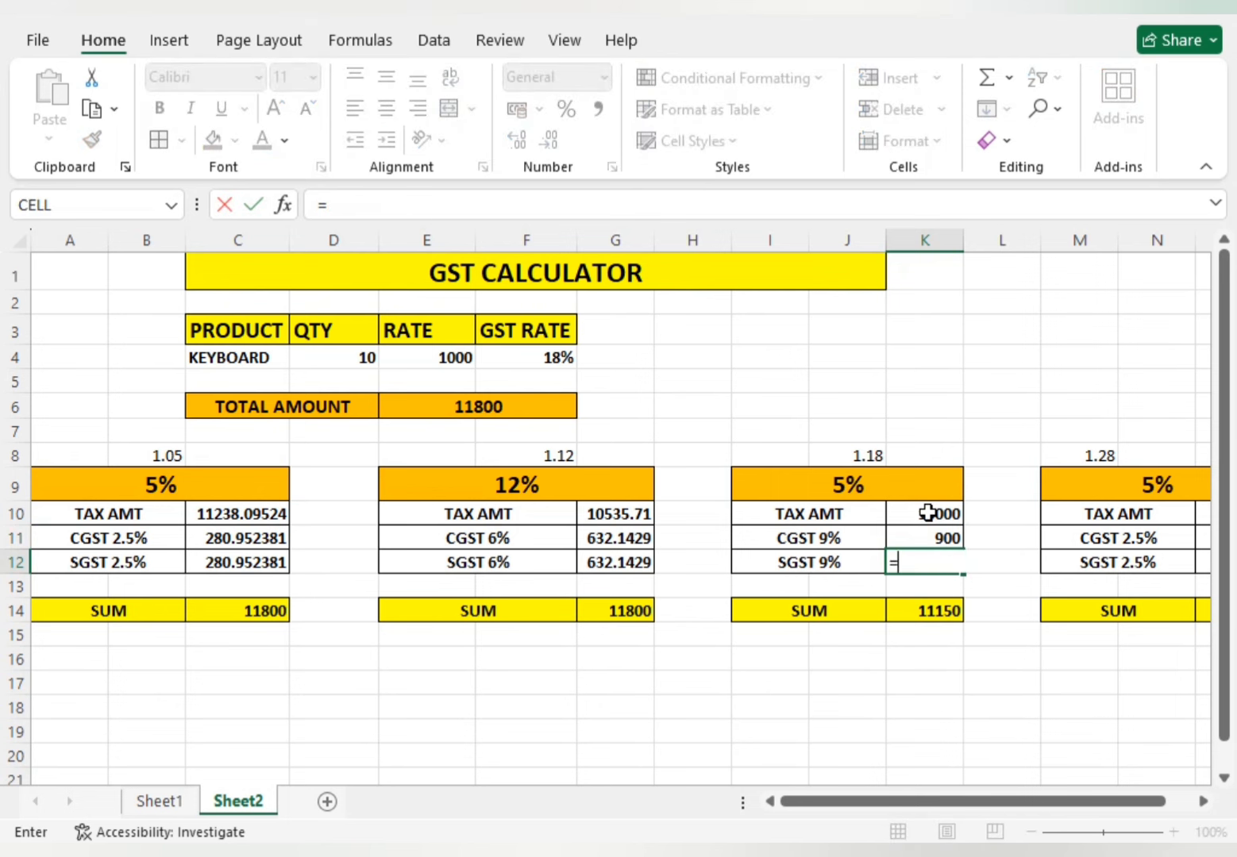
left_click(927, 513)
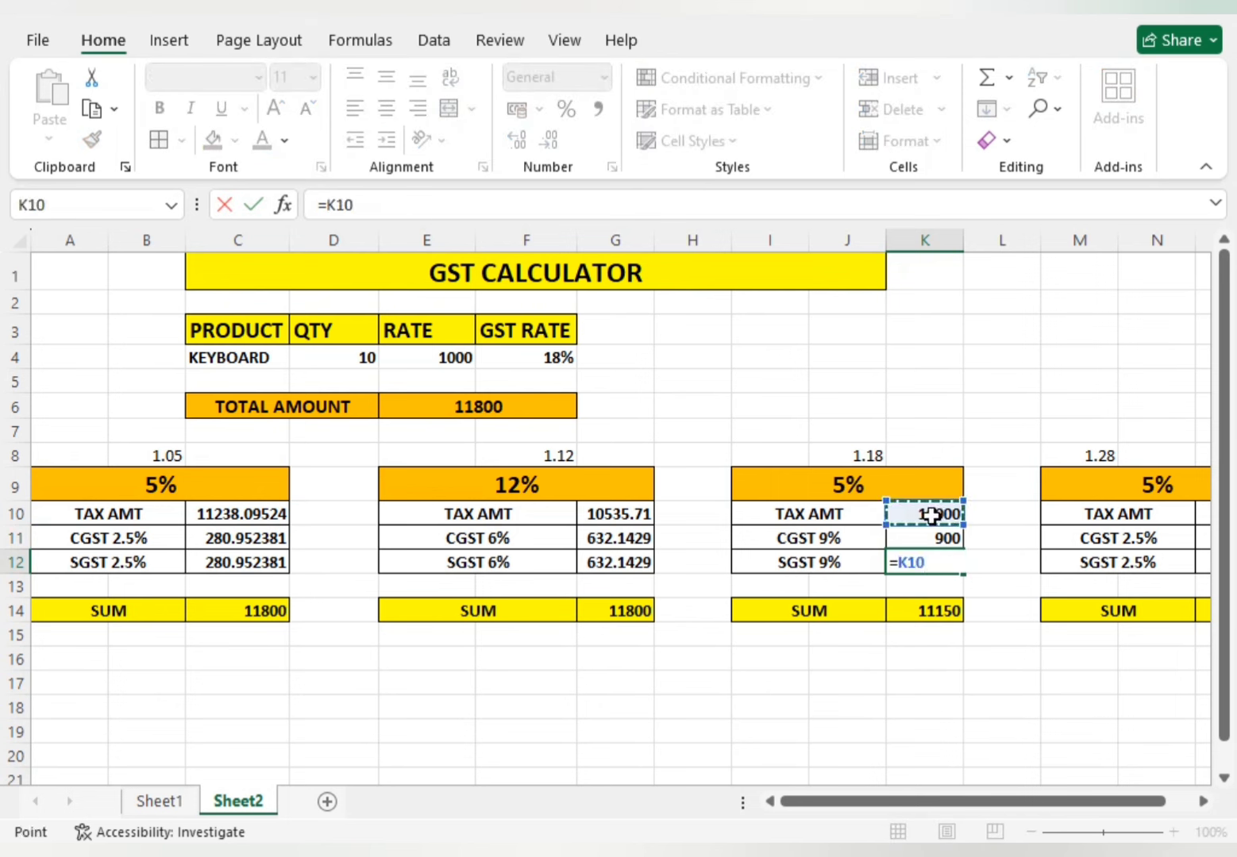
type("*")
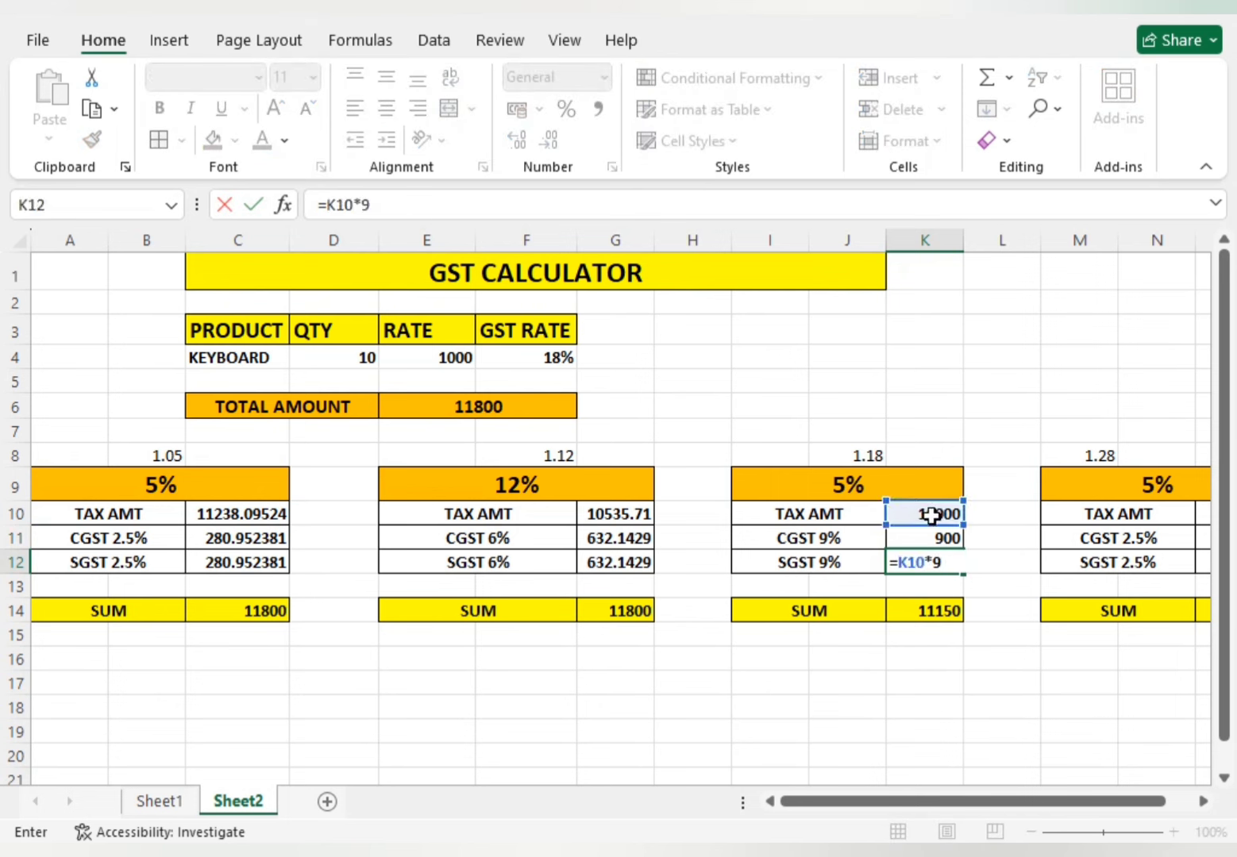
type("9%")
key("Return")
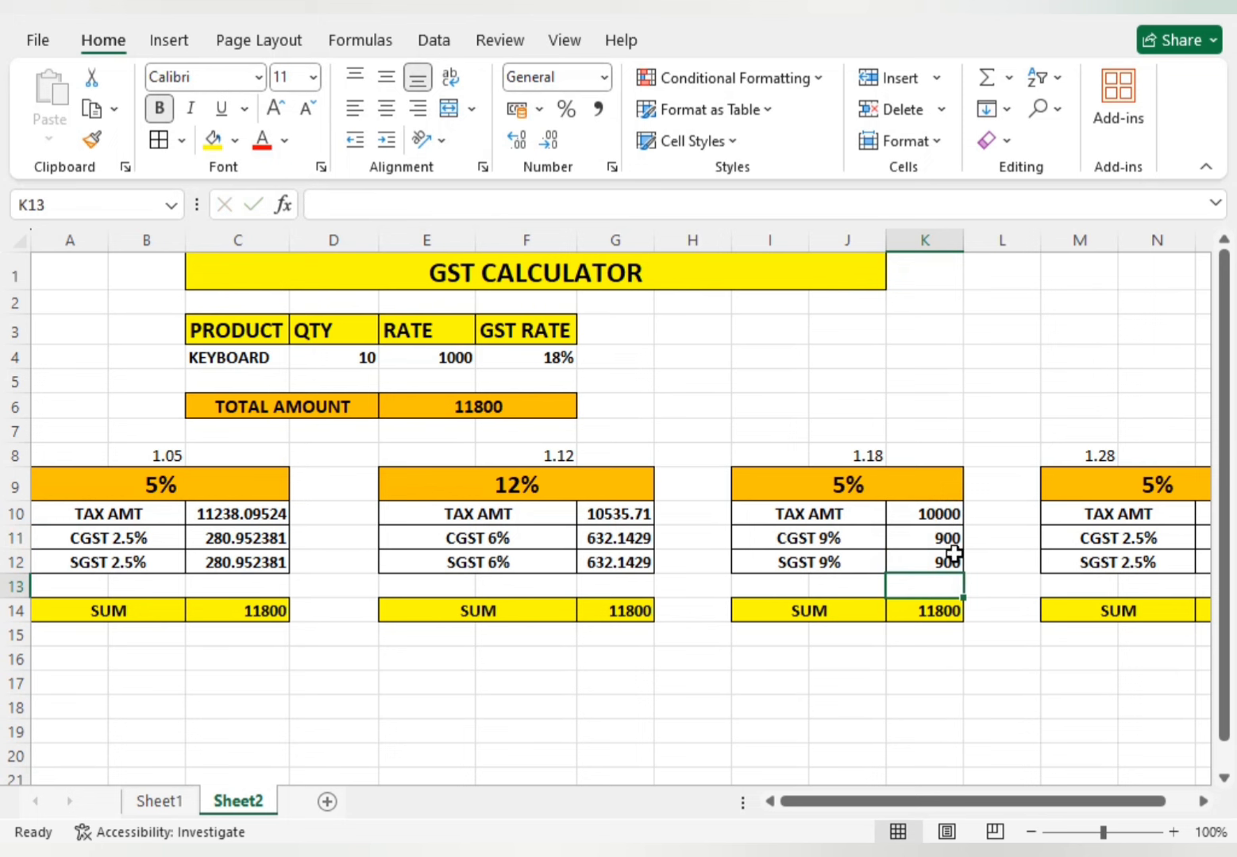
Step: Change the third block's heading in I9 to 18% and the fourth block's heading in M9 to 28%
left_click(849, 488)
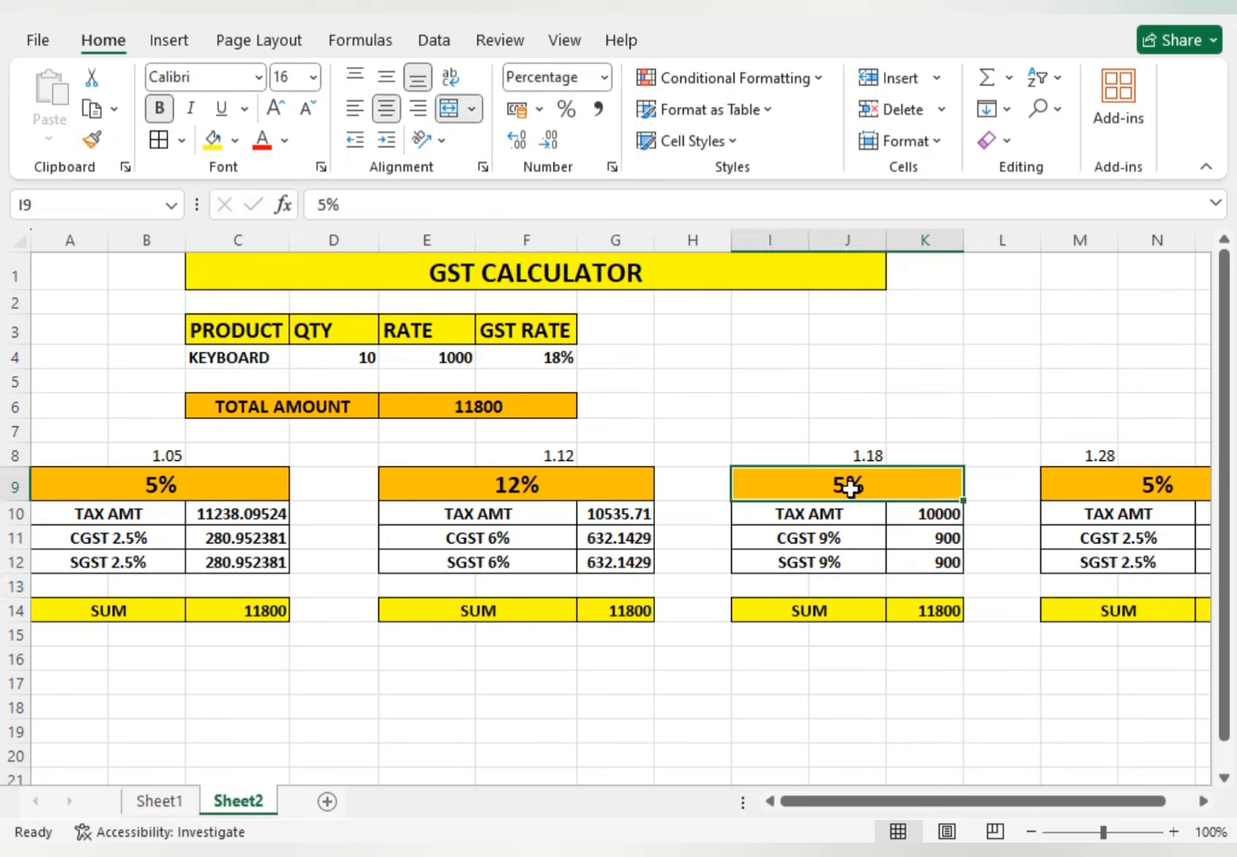
type("18%")
key("Return")
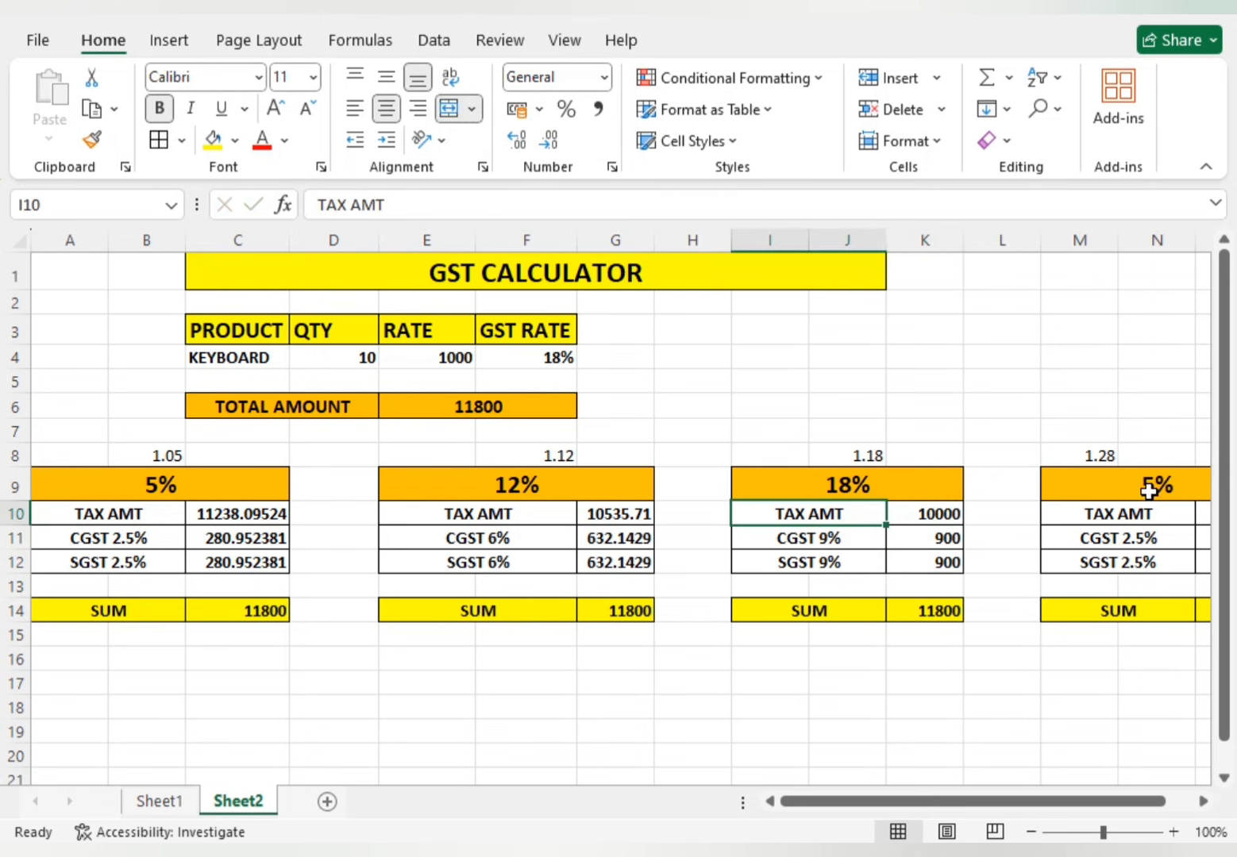
left_click(1148, 492)
type("2")
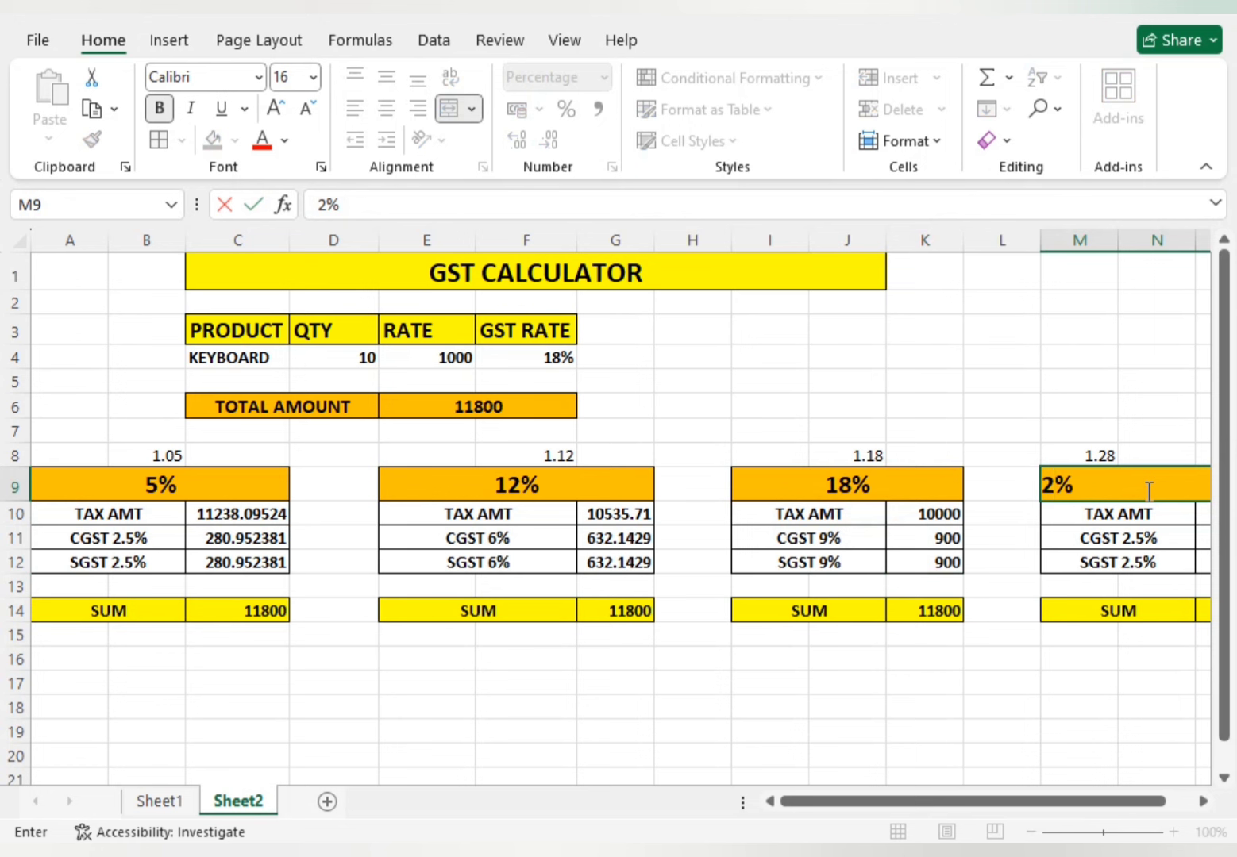
type("8")
key("Return")
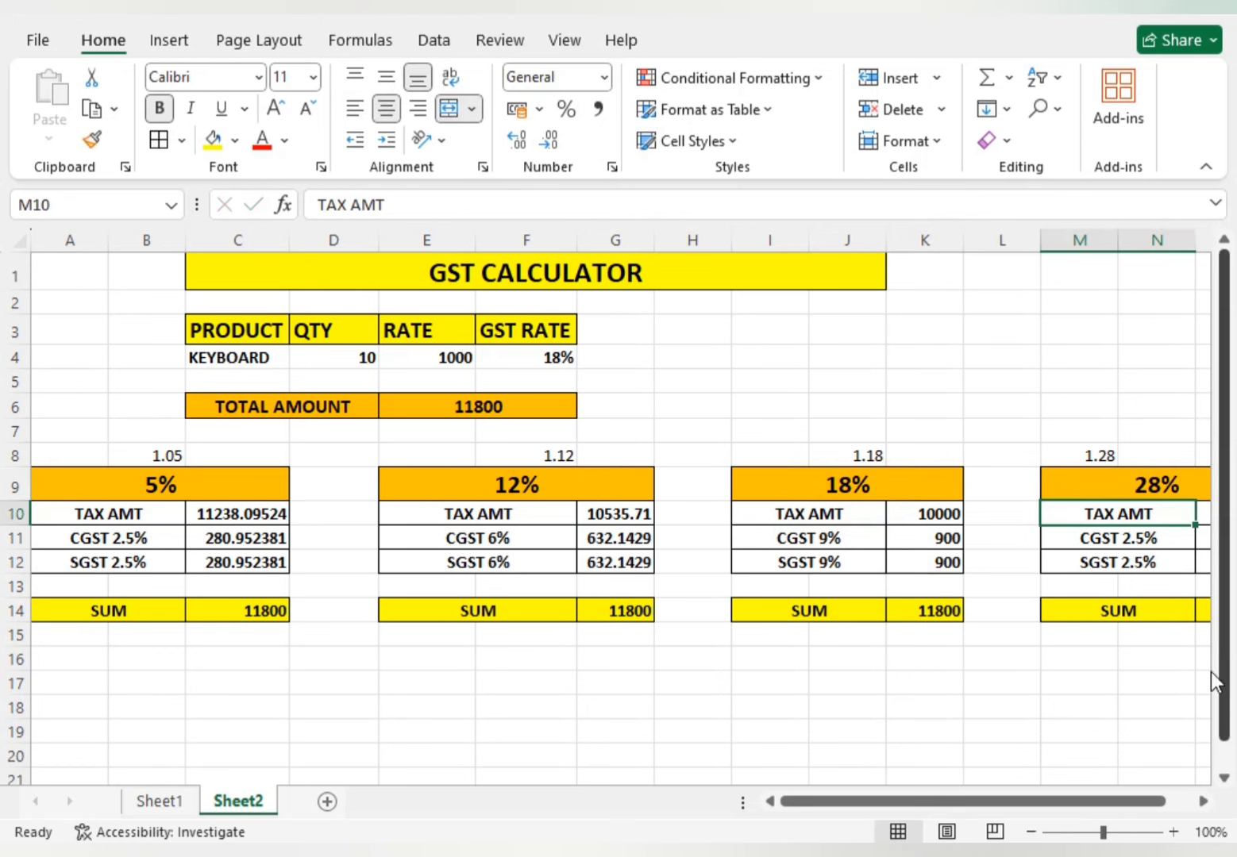
left_click(1143, 540)
left_click(1105, 458)
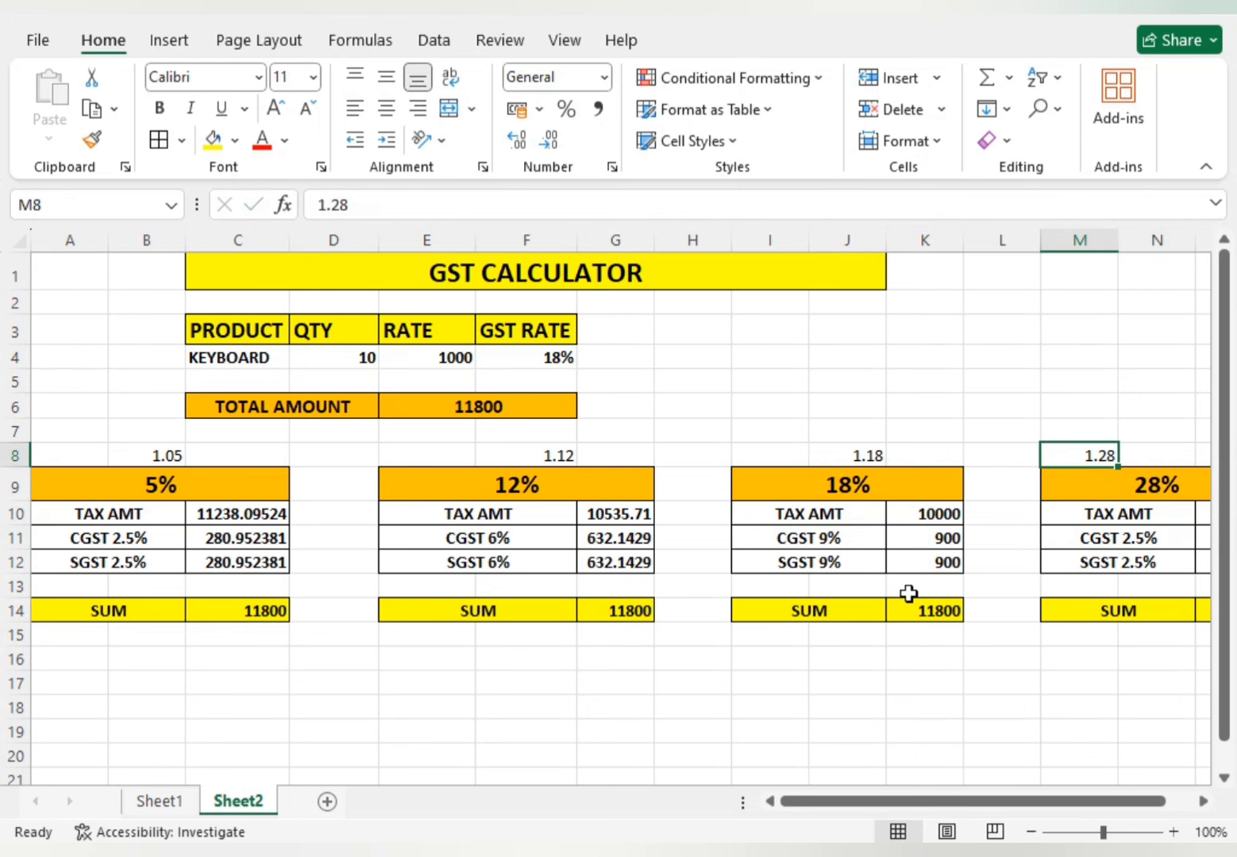
Step: Choose 5% as the keyboard's GST rate in F4
left_click(810, 616)
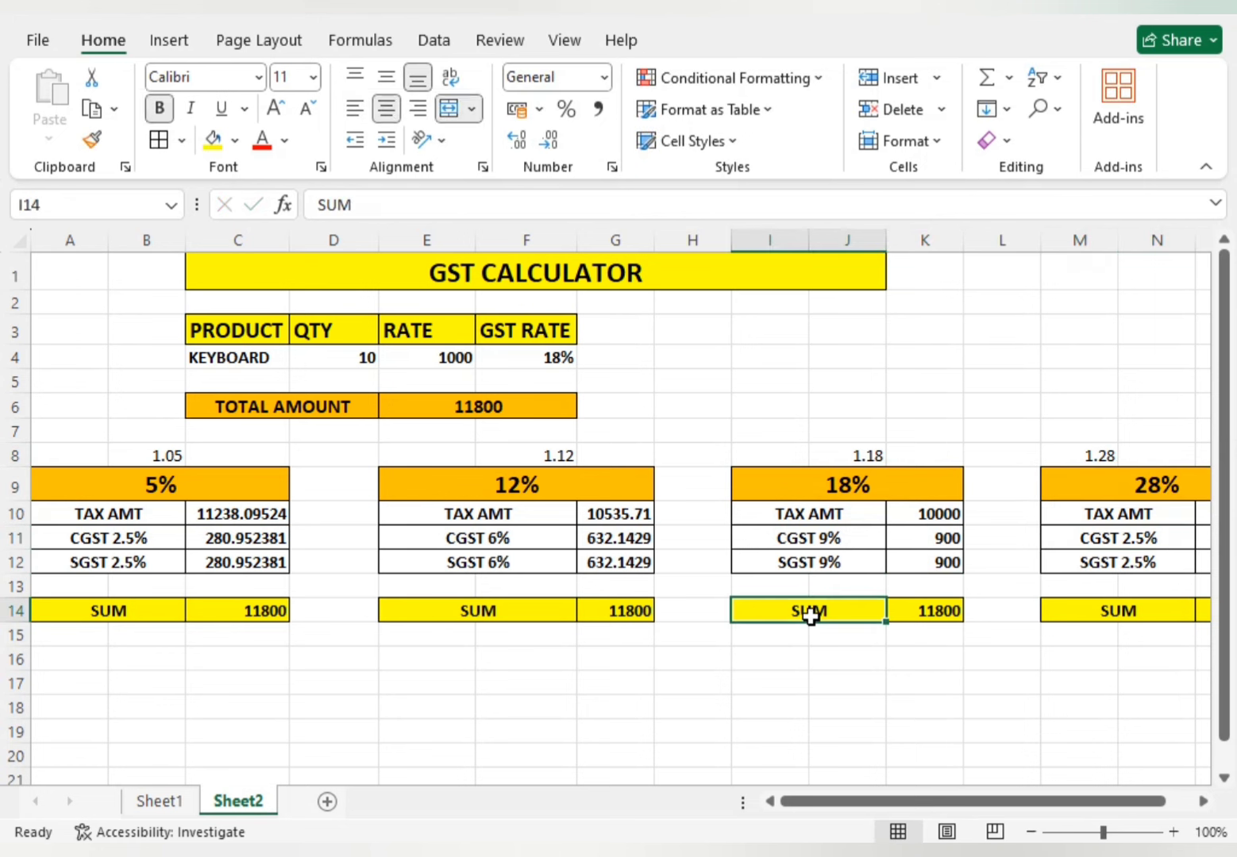
left_click(540, 359)
left_click(587, 357)
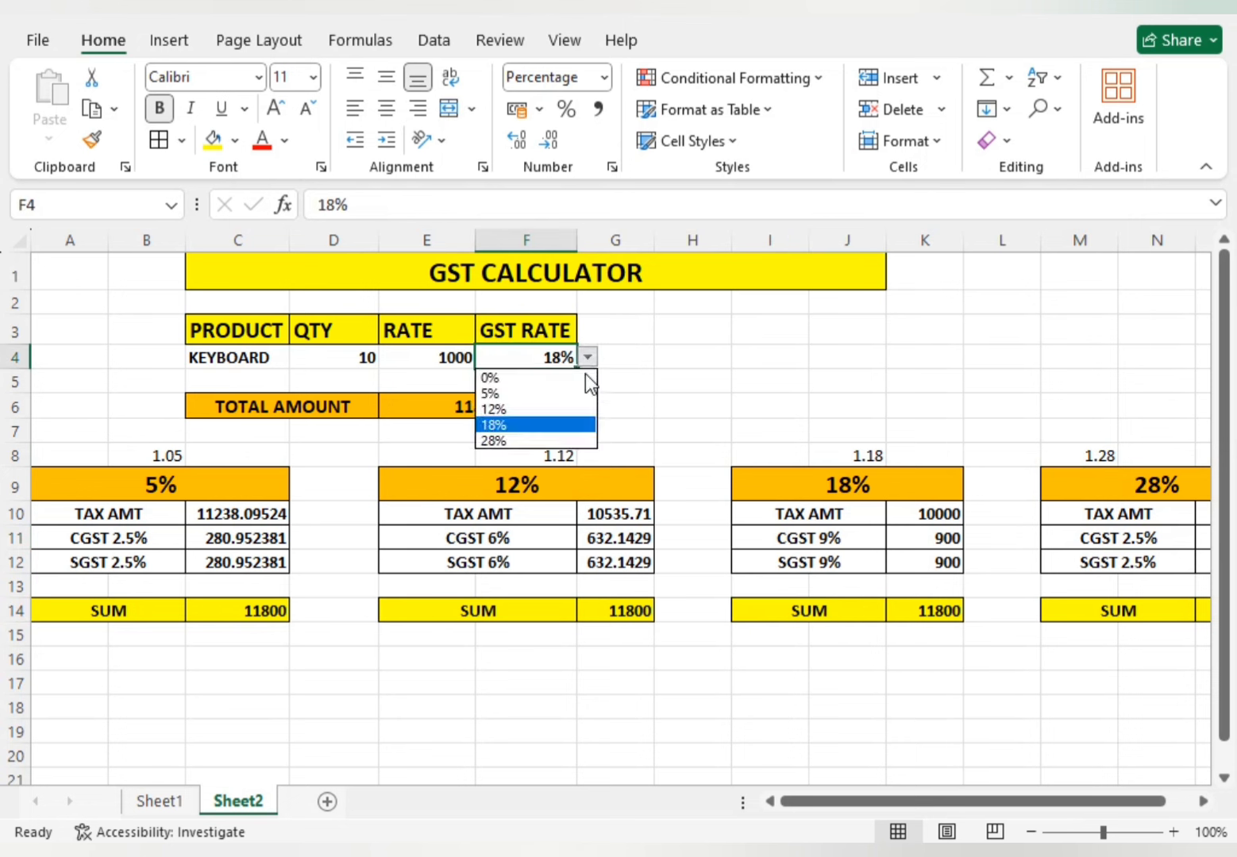
left_click(513, 393)
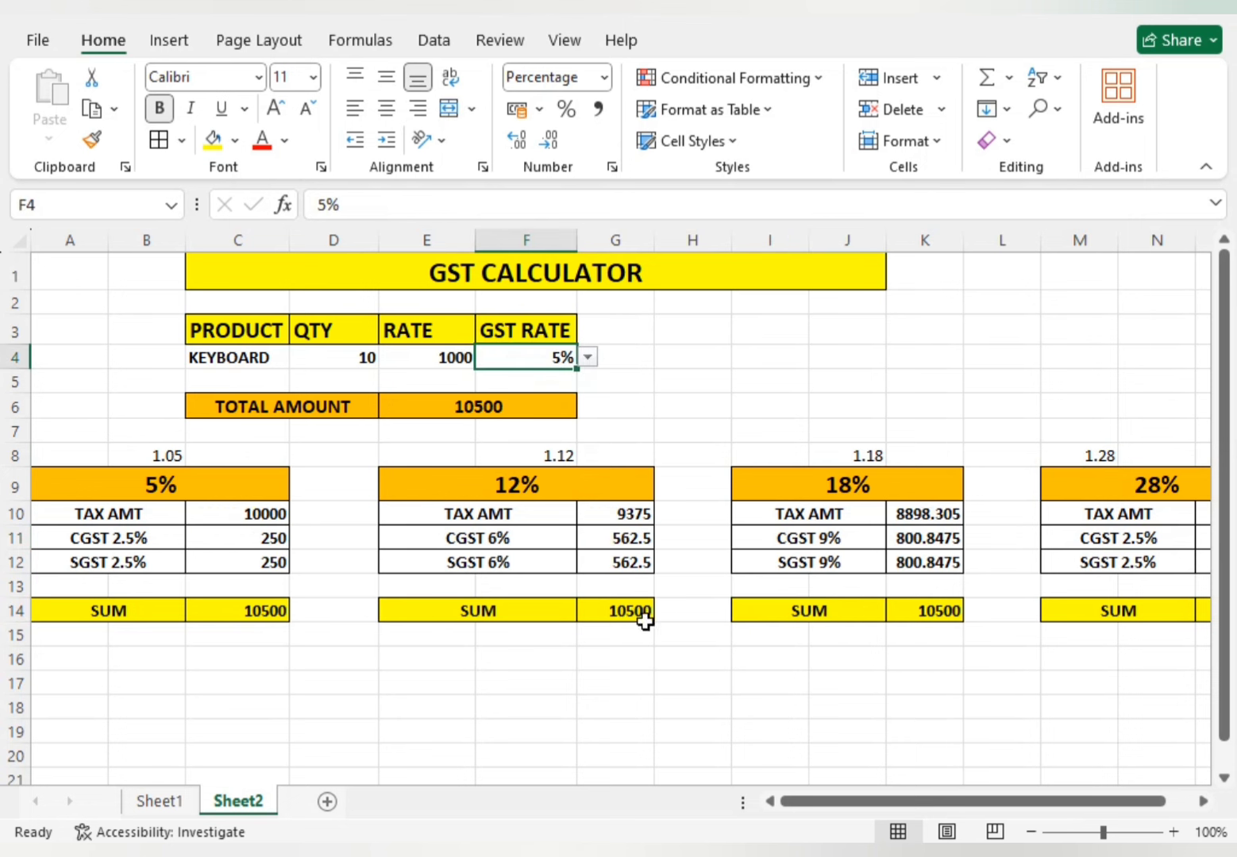
Step: Examine the total amount and the tax rows and sum of the breakdown blocks at the 5% rate
left_click(496, 415)
left_click(248, 605)
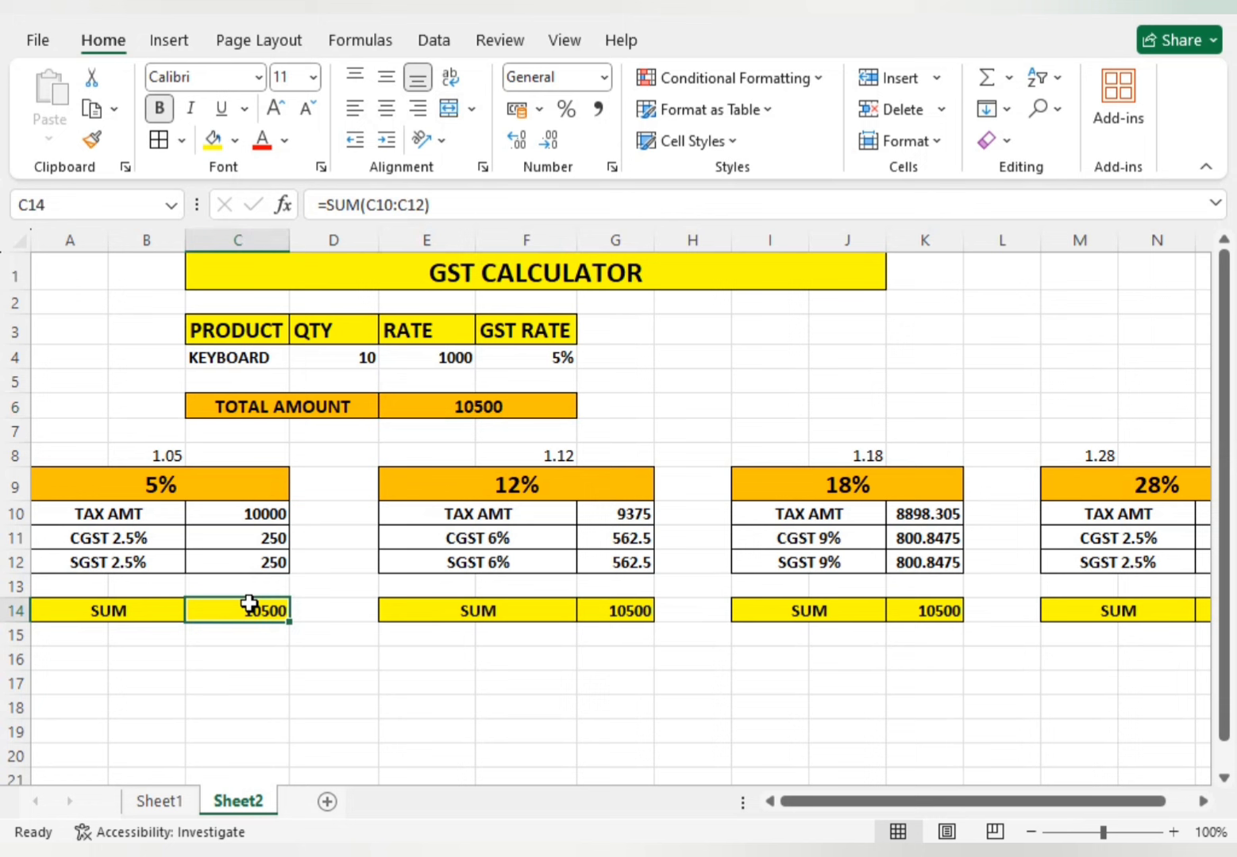
left_click(270, 540)
left_click(253, 566)
left_click(456, 513)
left_click(878, 489)
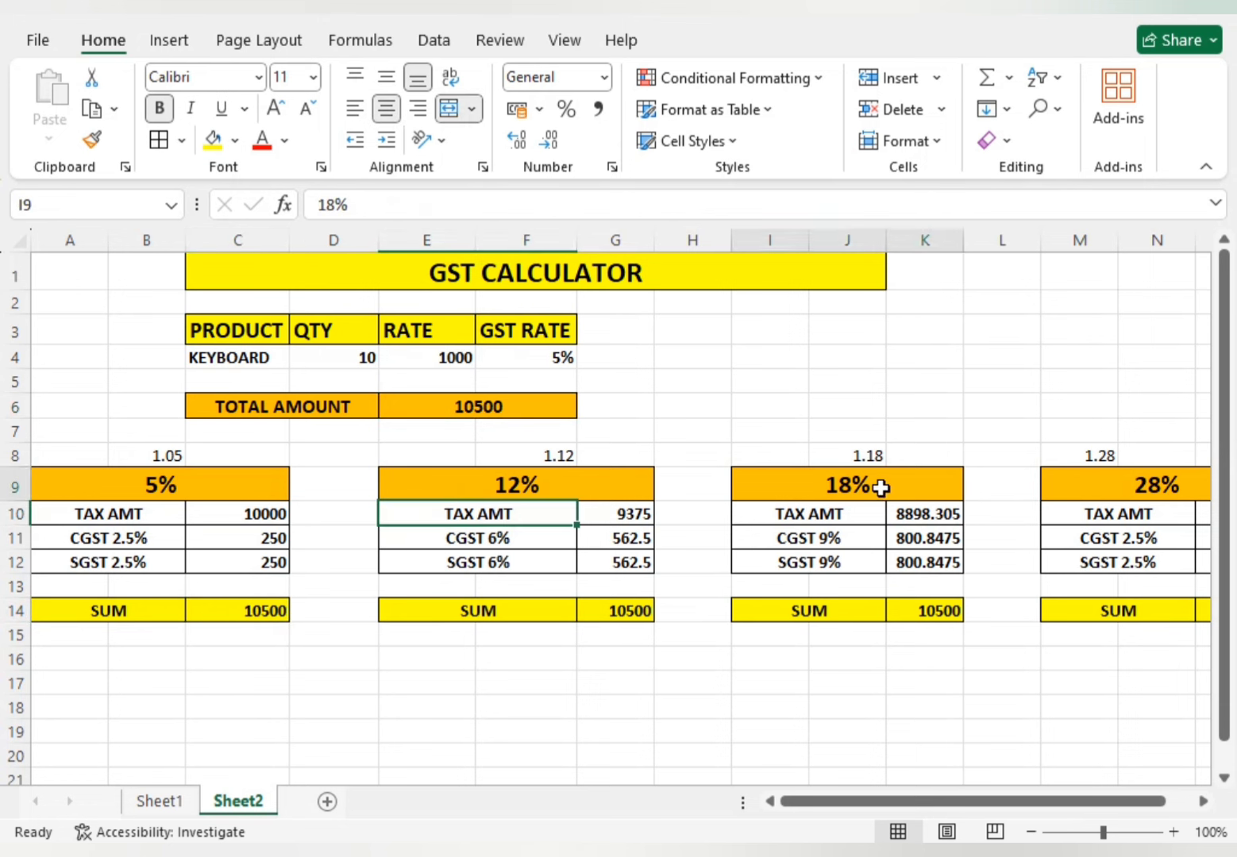
left_click(1096, 514)
left_click(798, 583)
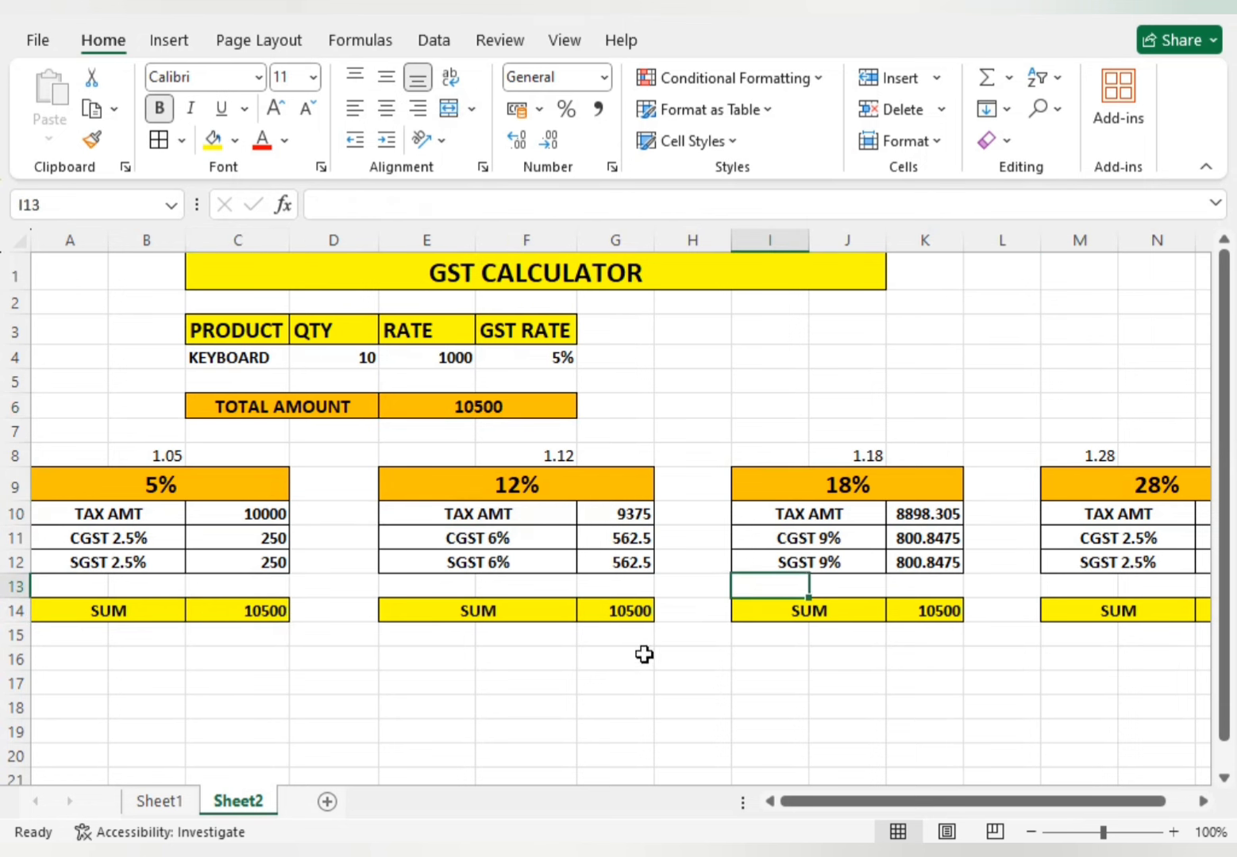
left_click(639, 658)
left_click(857, 511)
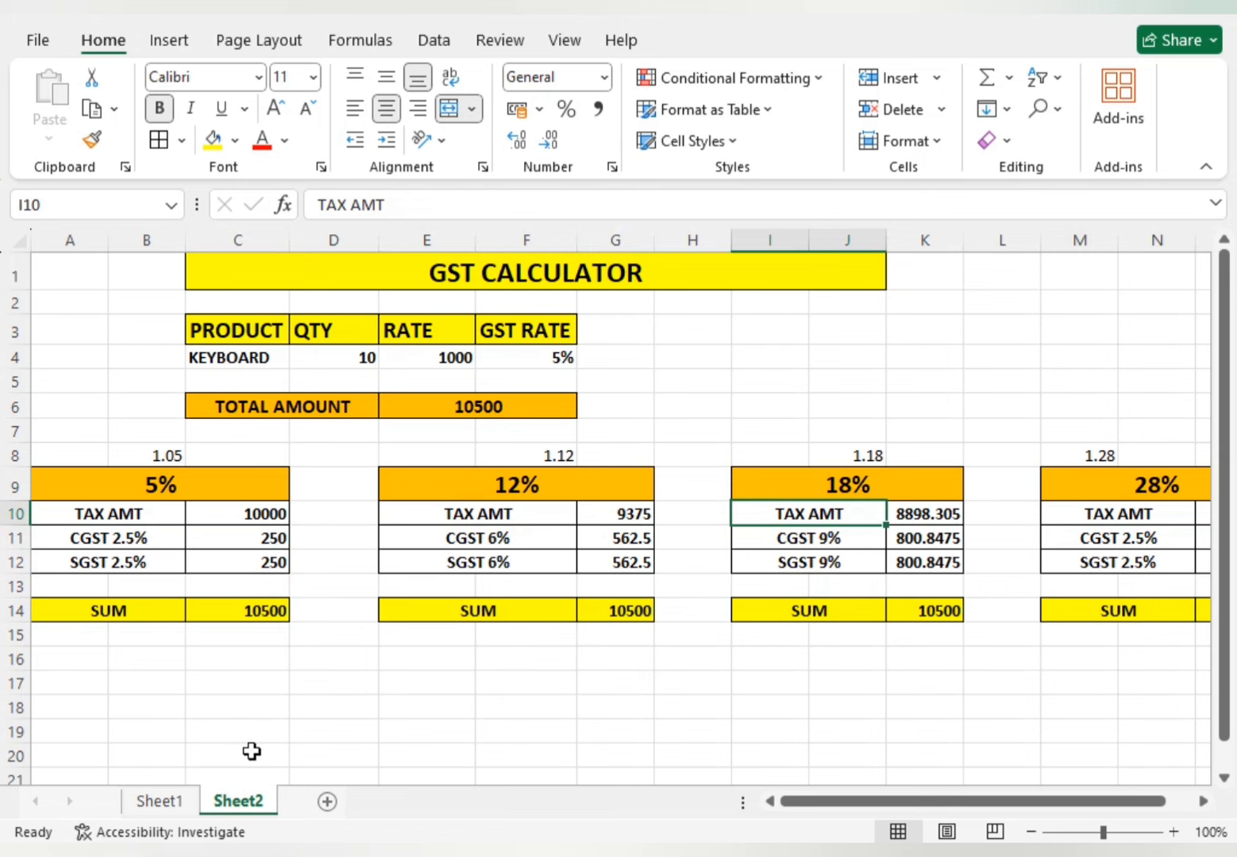
Step: Rename the Sheet1 worksheet as GST CALCULATOR
left_click(190, 795)
left_click(433, 623)
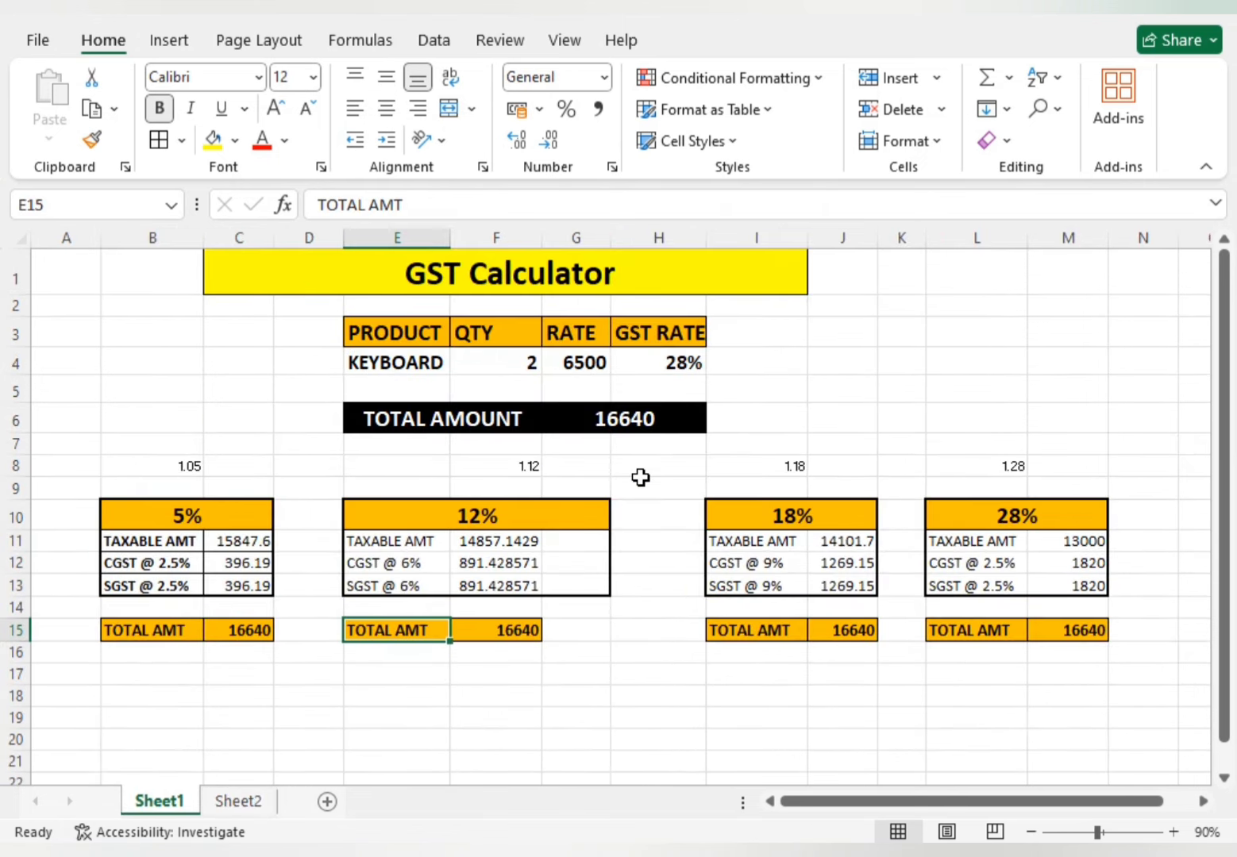
left_click(236, 802)
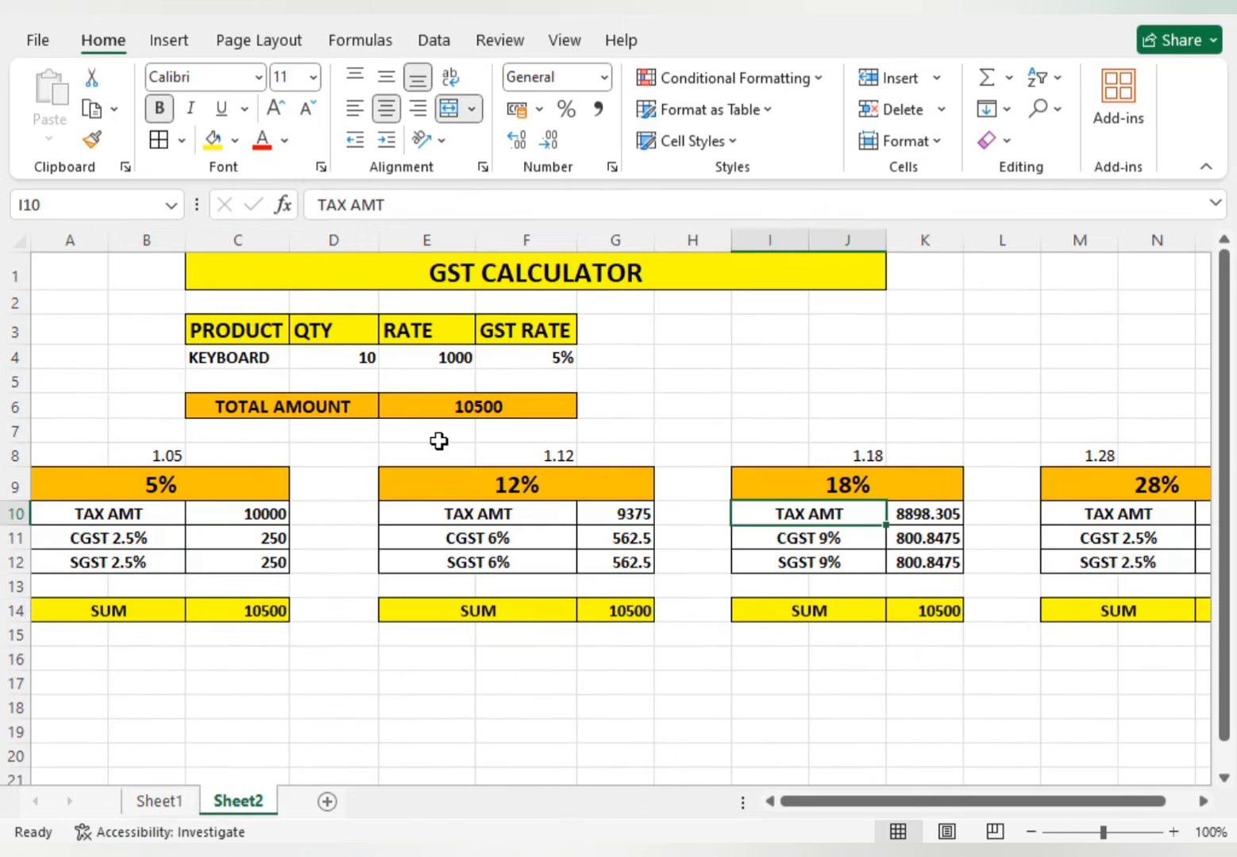
left_click(155, 800)
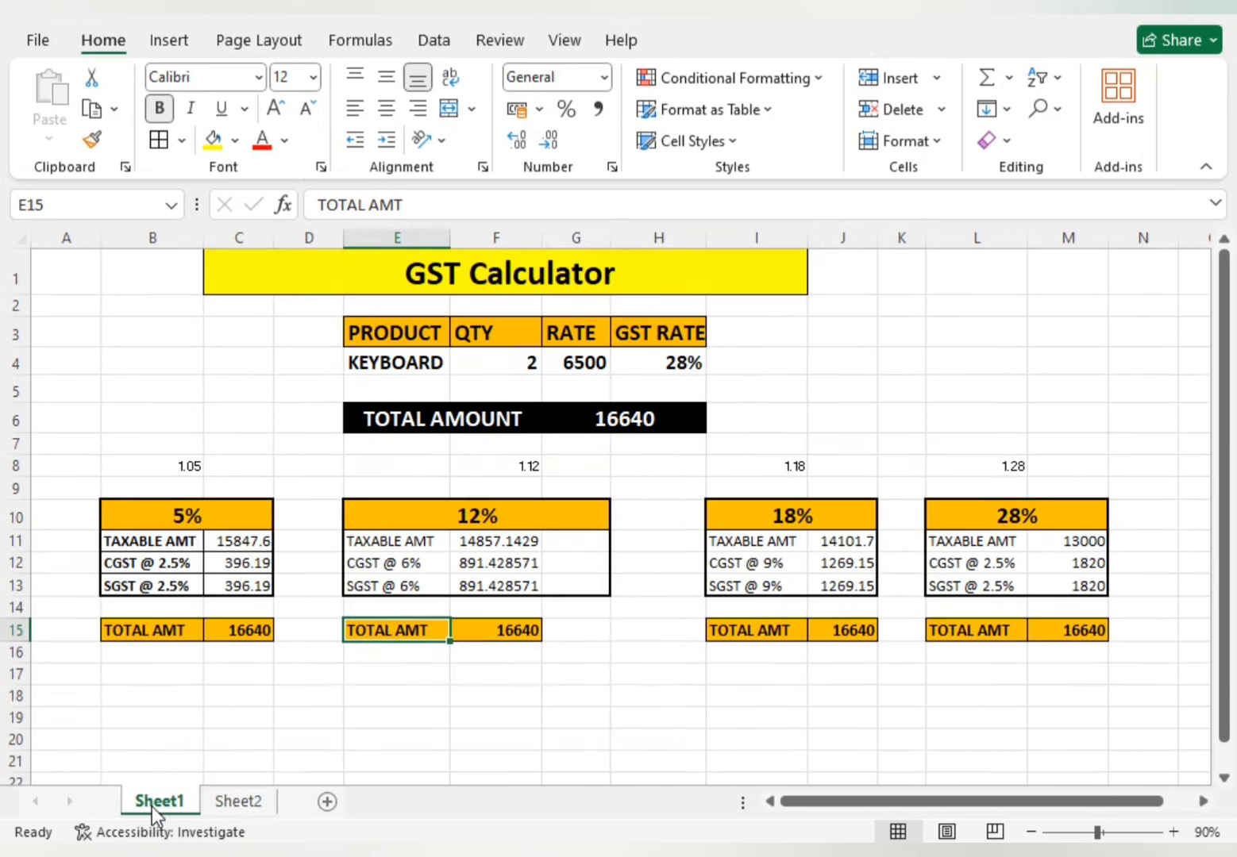
right_click(152, 803)
left_click(220, 542)
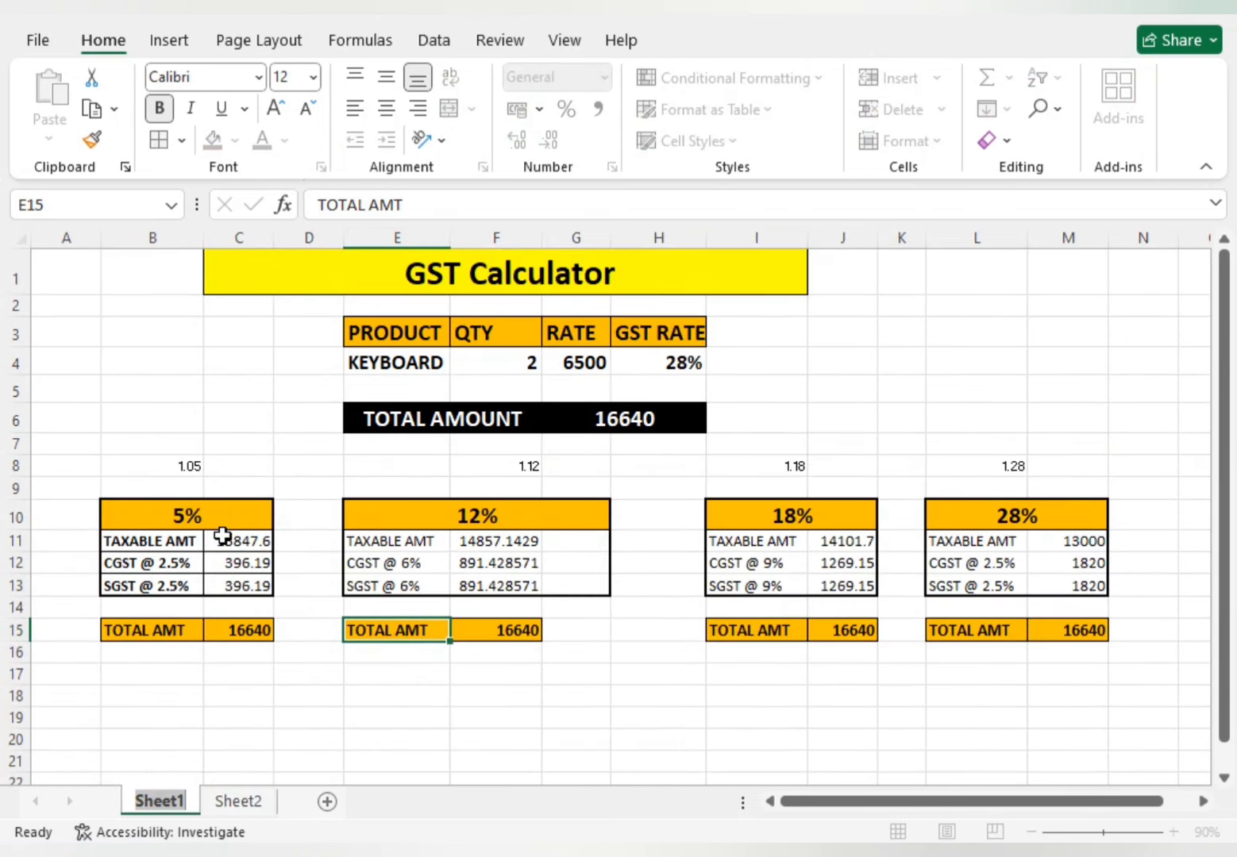
type("GST ")
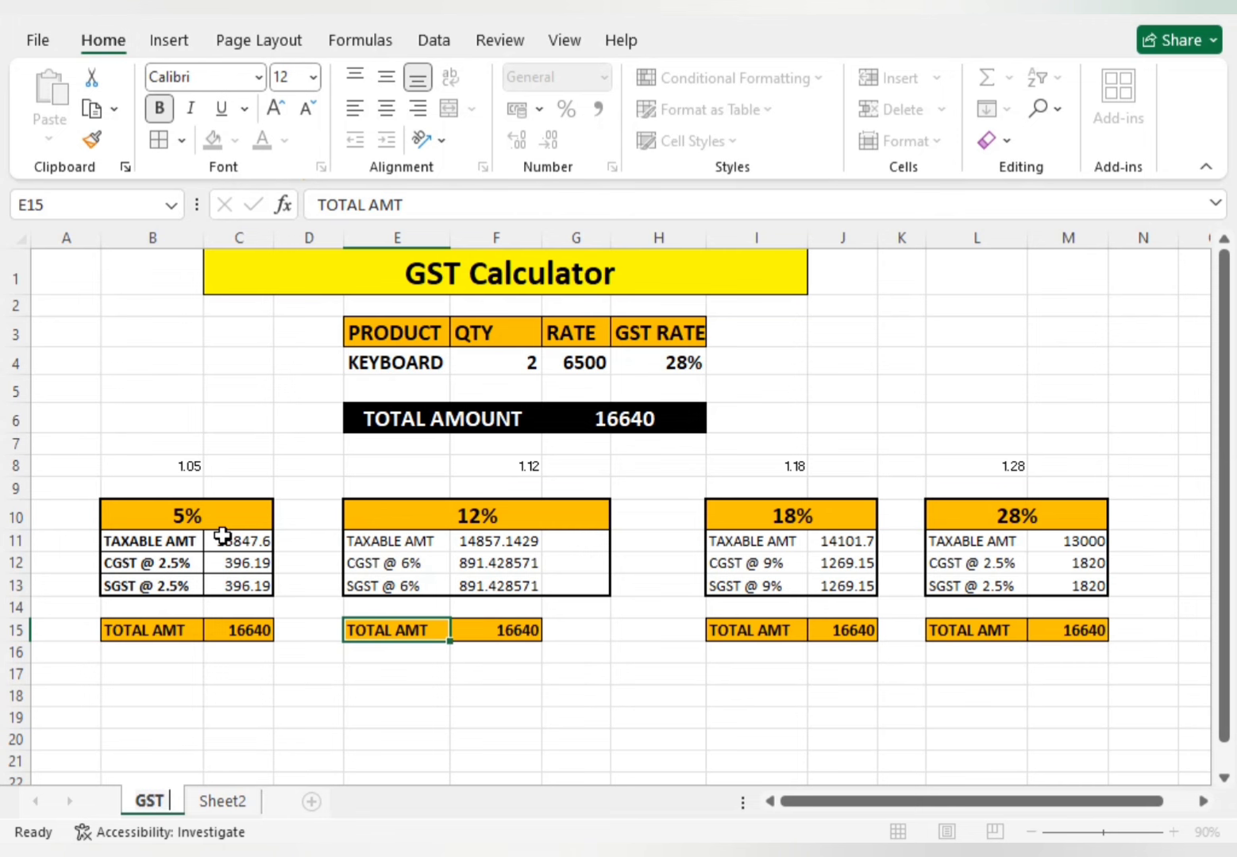
type("CALCULATOR")
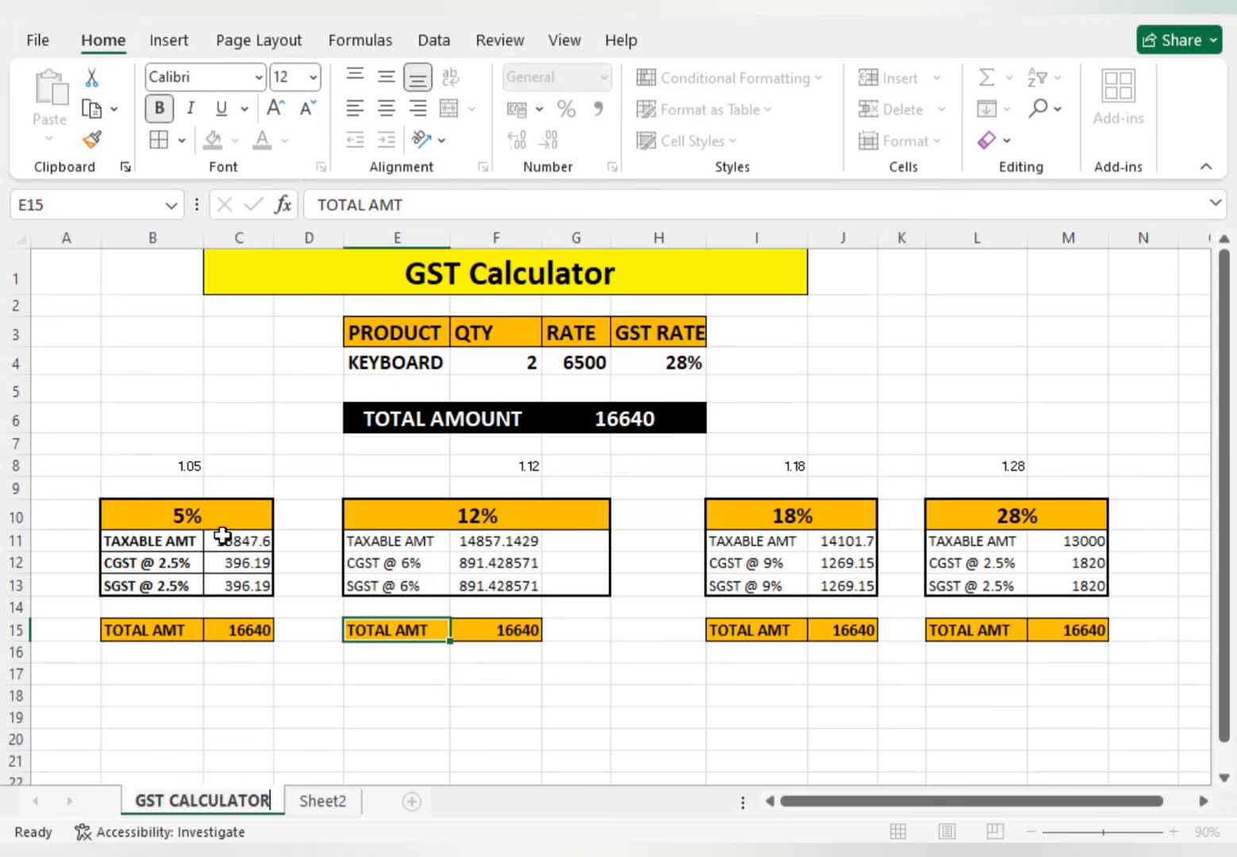
left_click(385, 738)
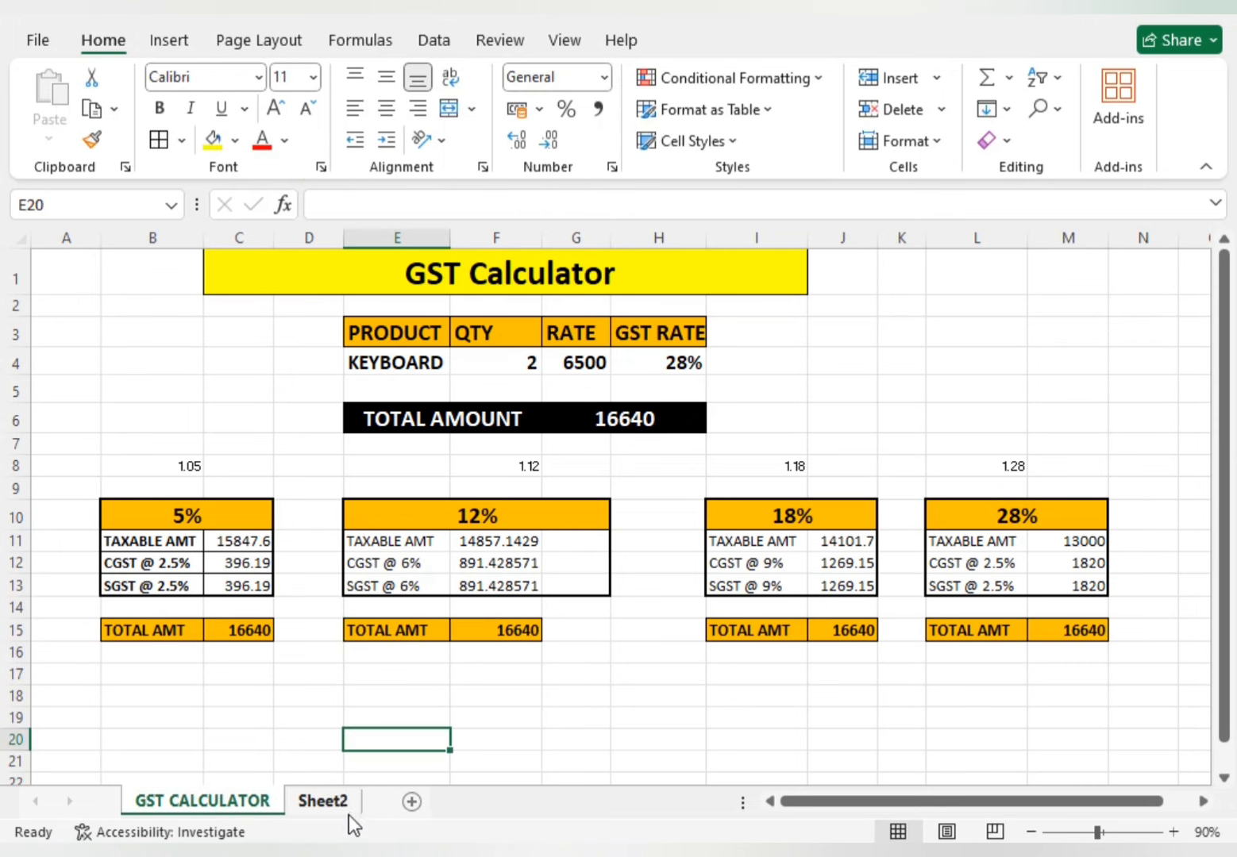
Step: Return to Sheet2 and examine the 28% block's heading, tax rows and sum
left_click(336, 802)
left_click(465, 697)
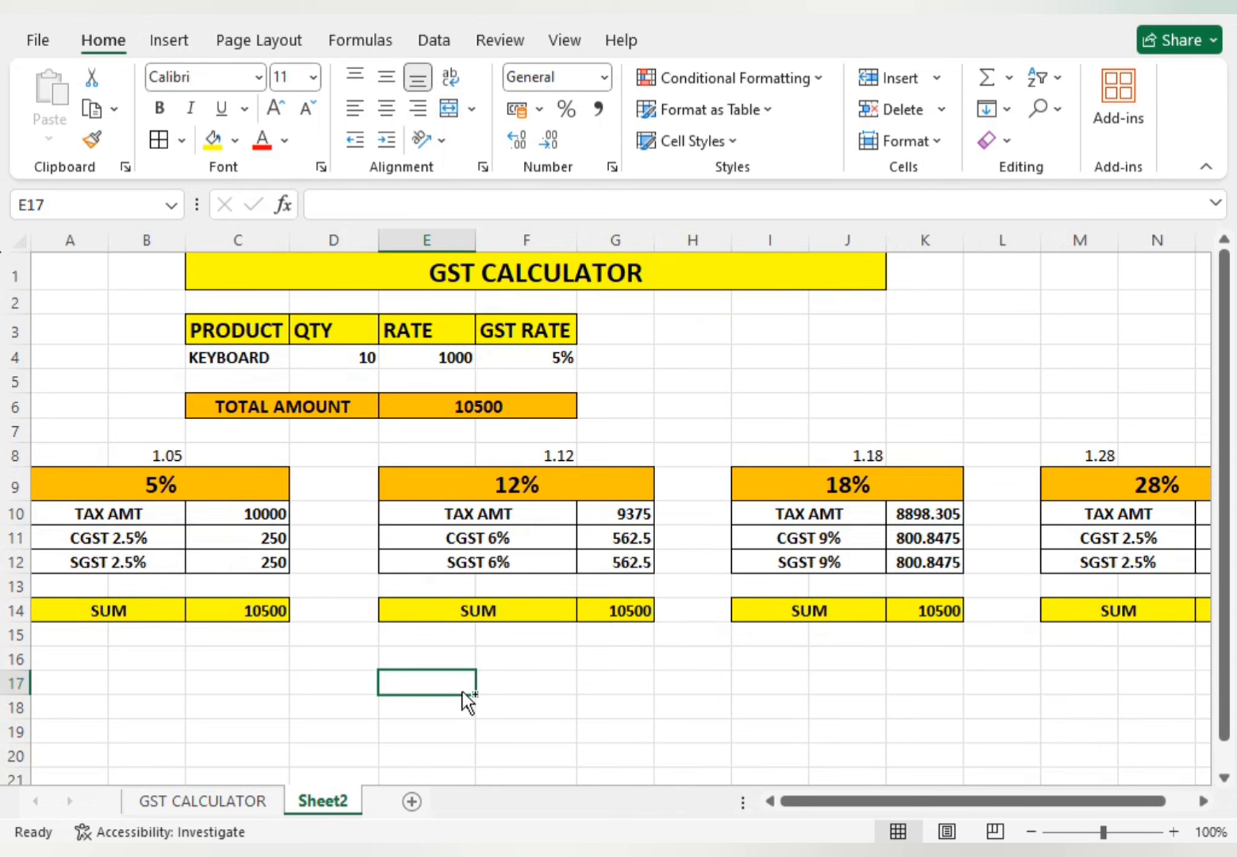
left_click(525, 664)
left_click(516, 627)
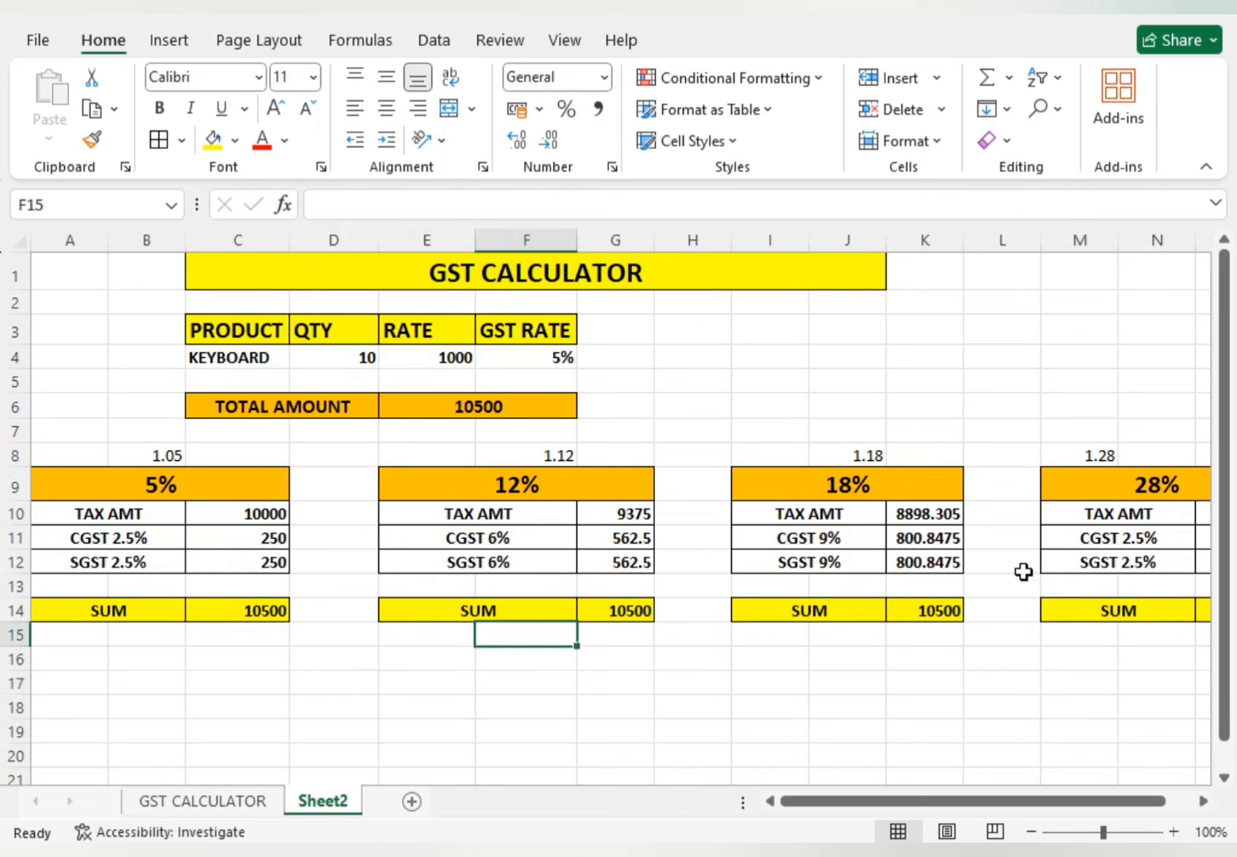
left_click(1155, 483)
left_click(1151, 555)
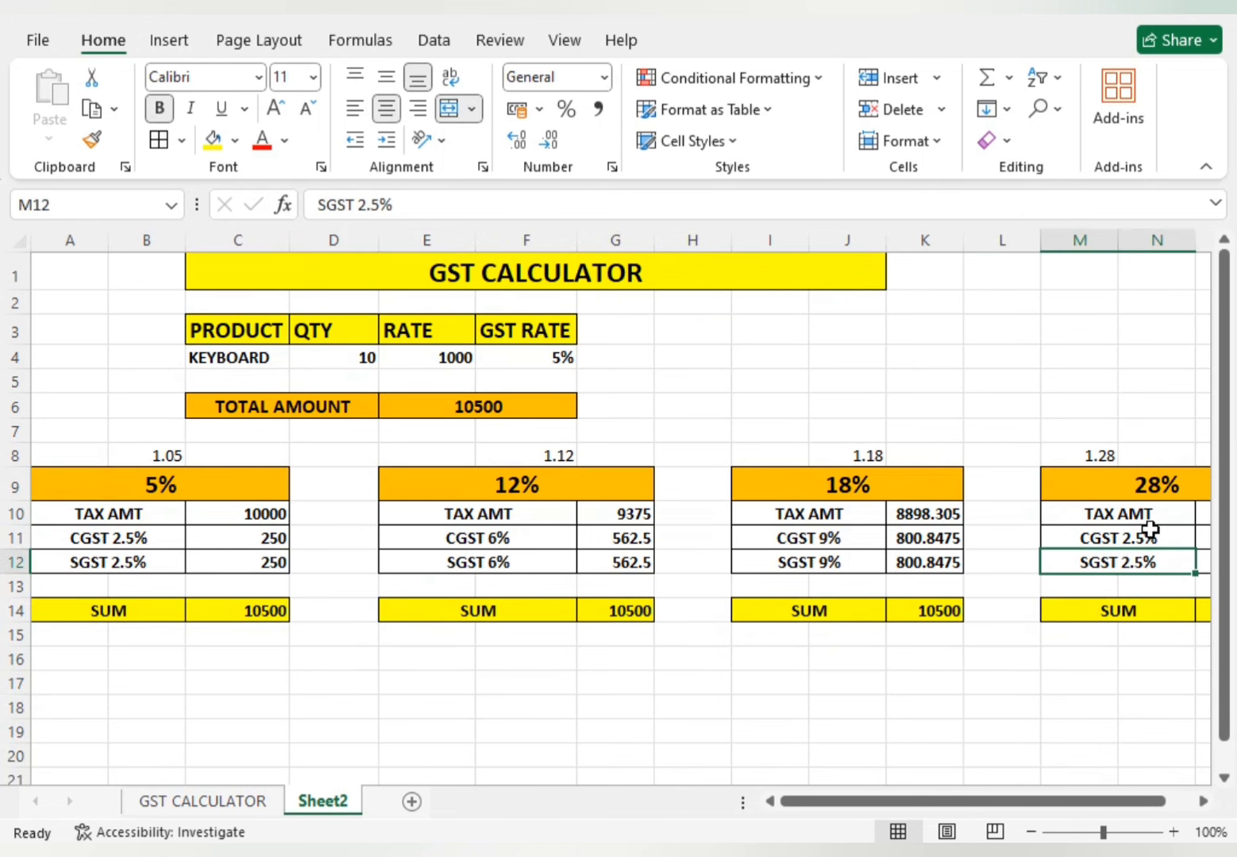
left_click(1147, 613)
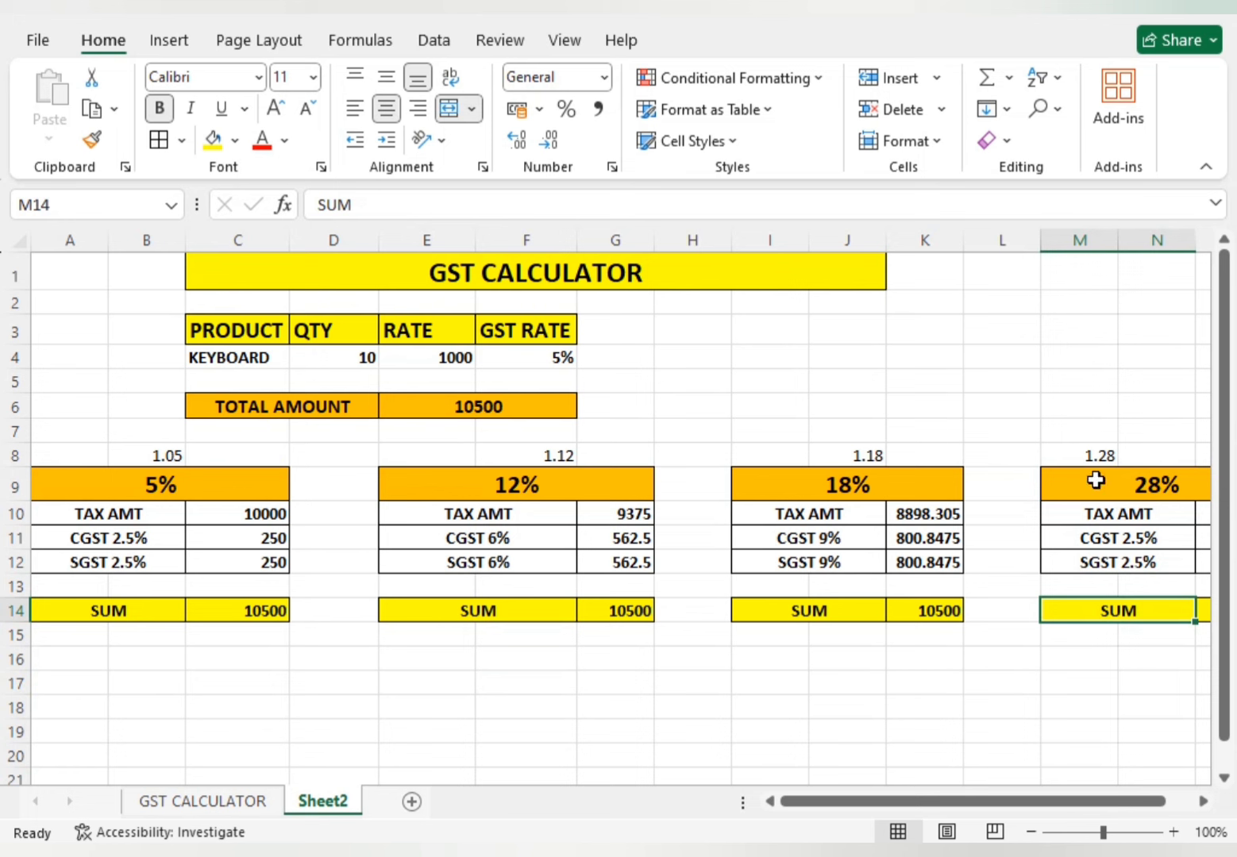
left_click(1097, 479)
left_click(1105, 654)
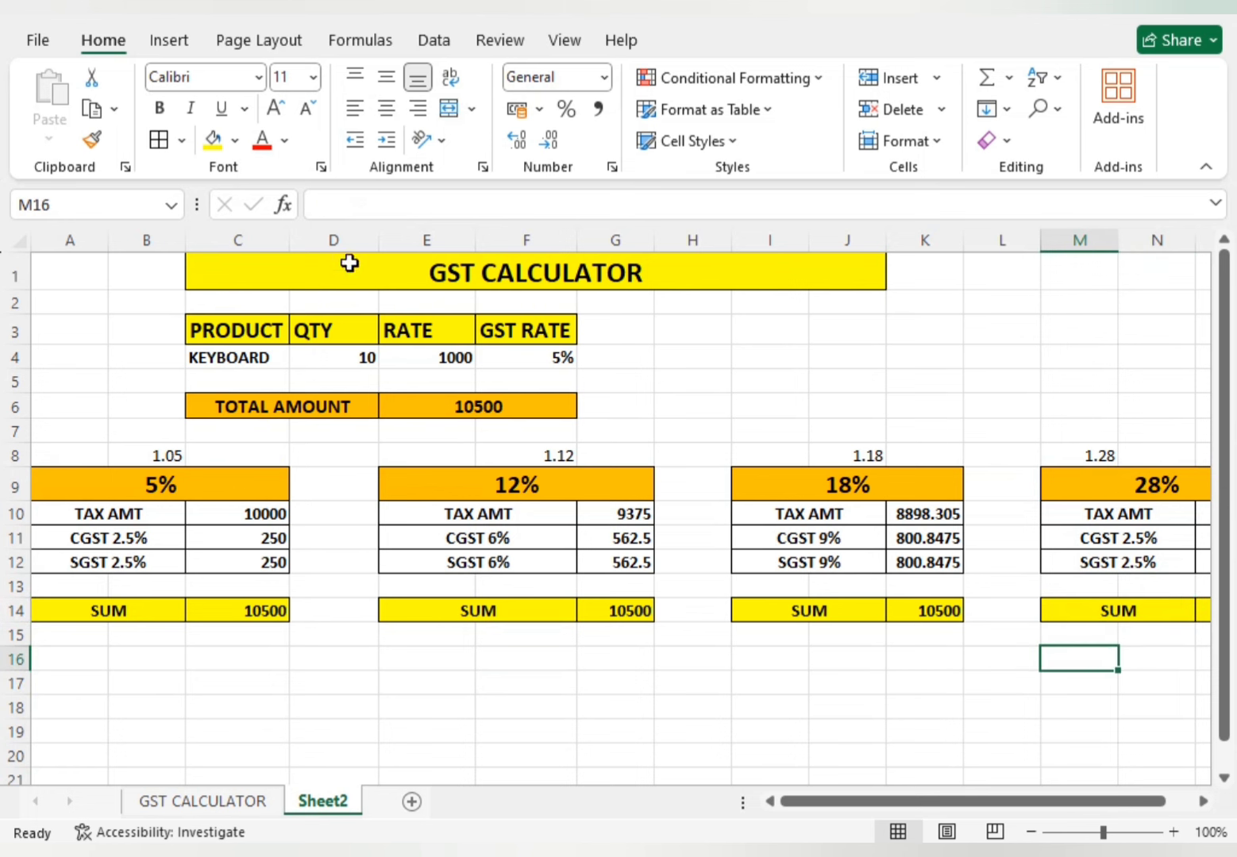
Step: Move the product table and total amount row from C3:F6 to E3:H6, allowing merged cells to unmerge
left_click(228, 330)
left_click_drag(253, 381, 681, 403)
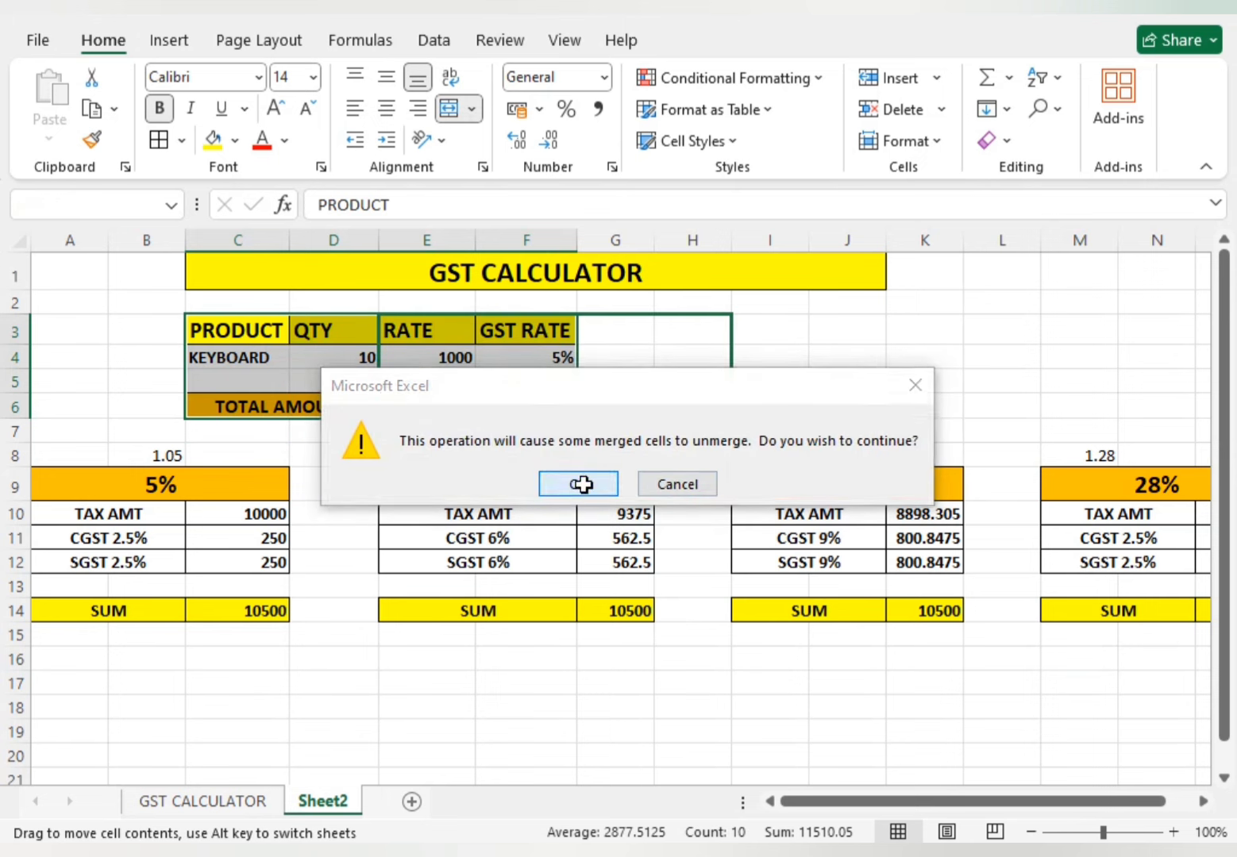
left_click(583, 485)
left_click(616, 681)
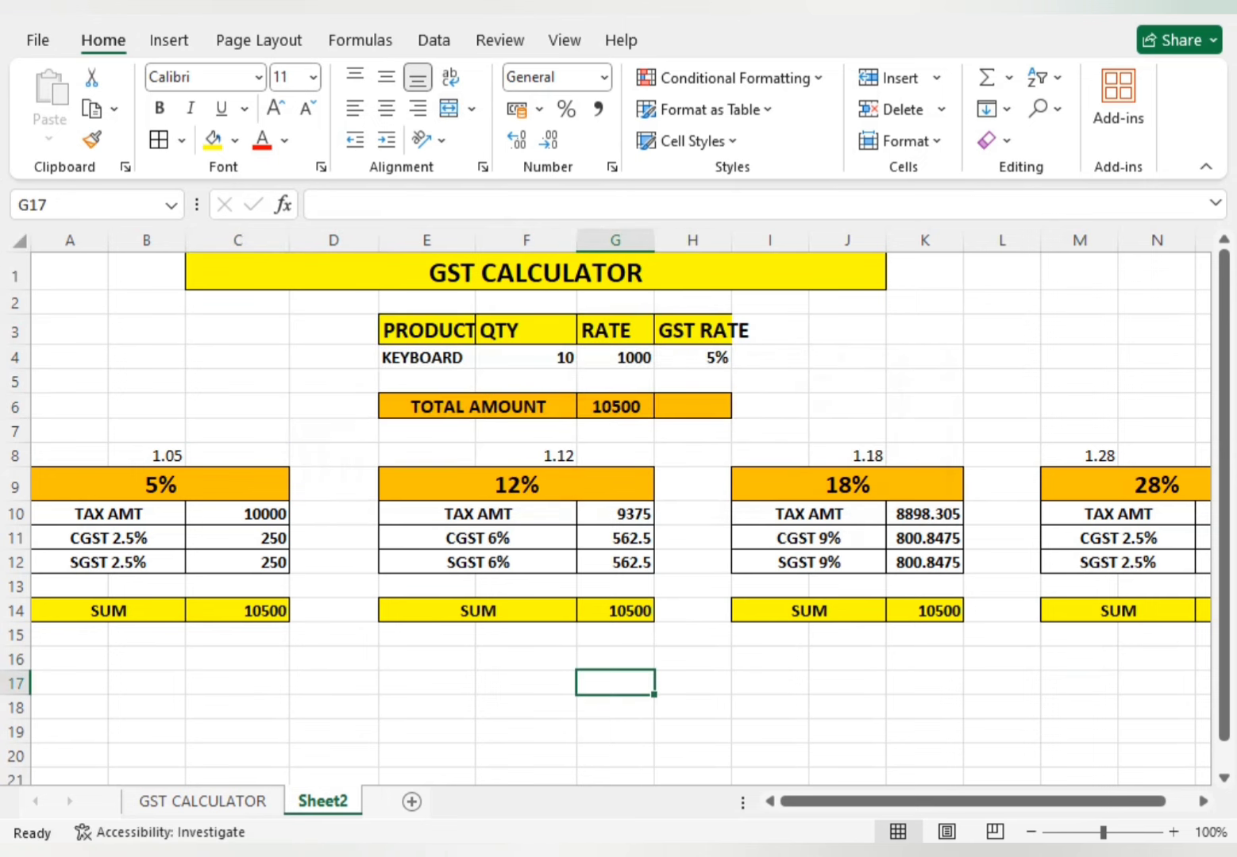
Step: Autofit all column widths on the sheet and widen column O of the 28% block
left_click(19, 240)
double_click(290, 239)
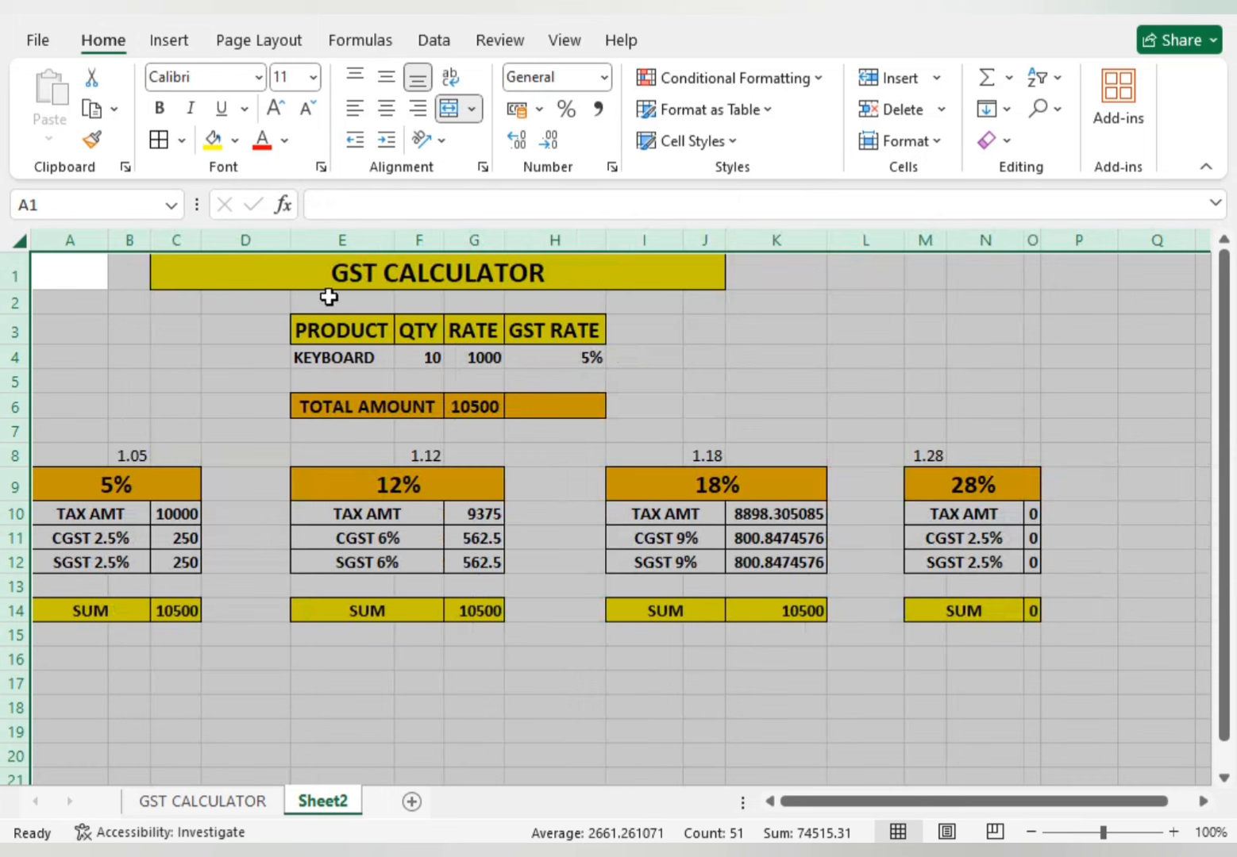
left_click(437, 429)
left_click(564, 583)
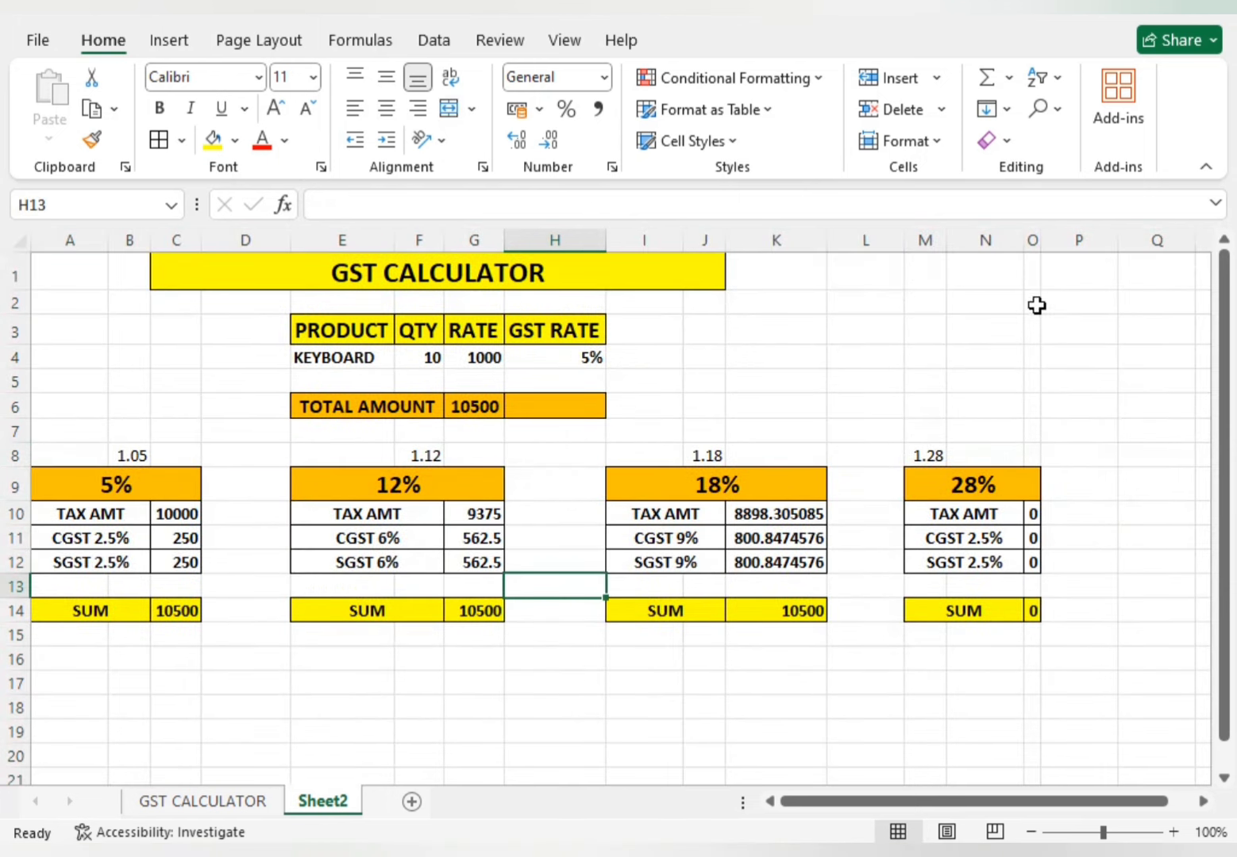
left_click_drag(1040, 240, 1112, 242)
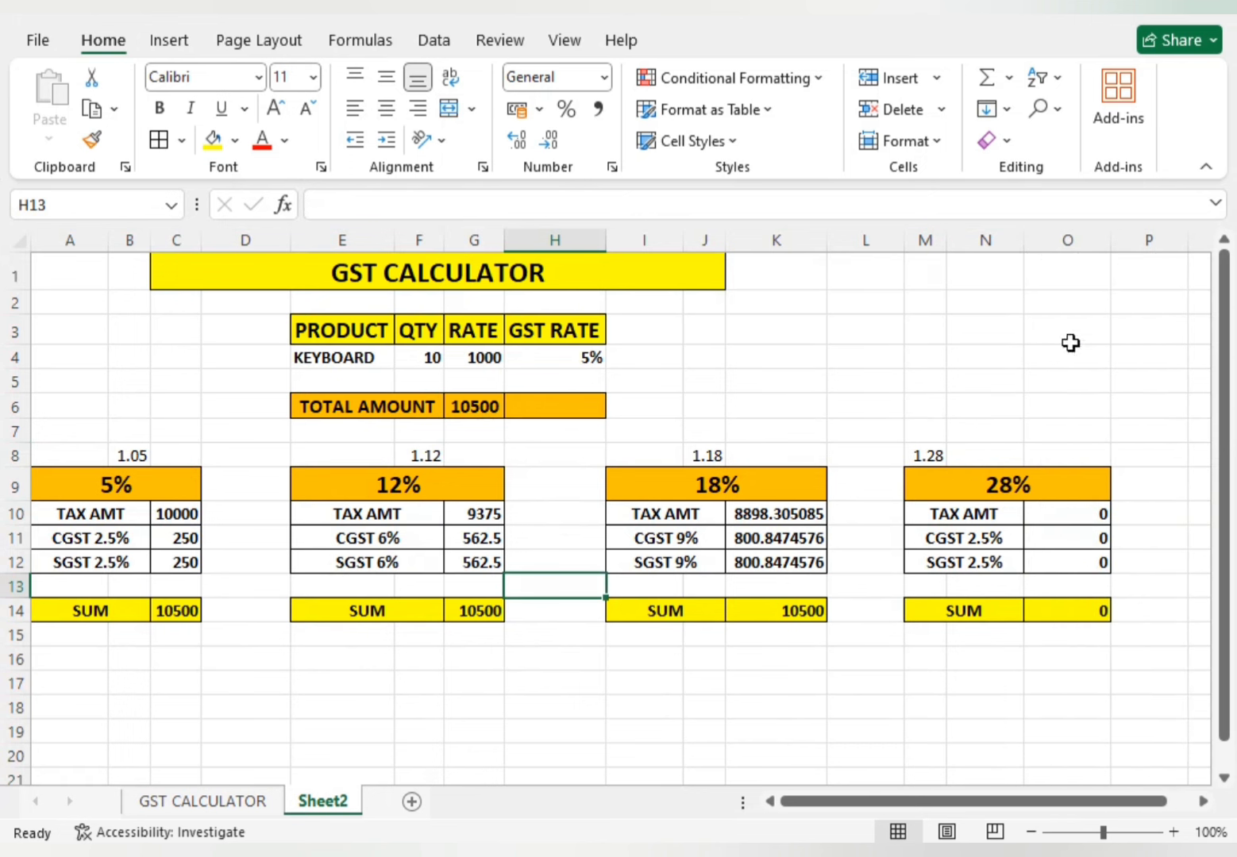
Step: Relabel the 28% block's tax rows in M11 and M12 as CGST 14% and SGST 14%
left_click(993, 537)
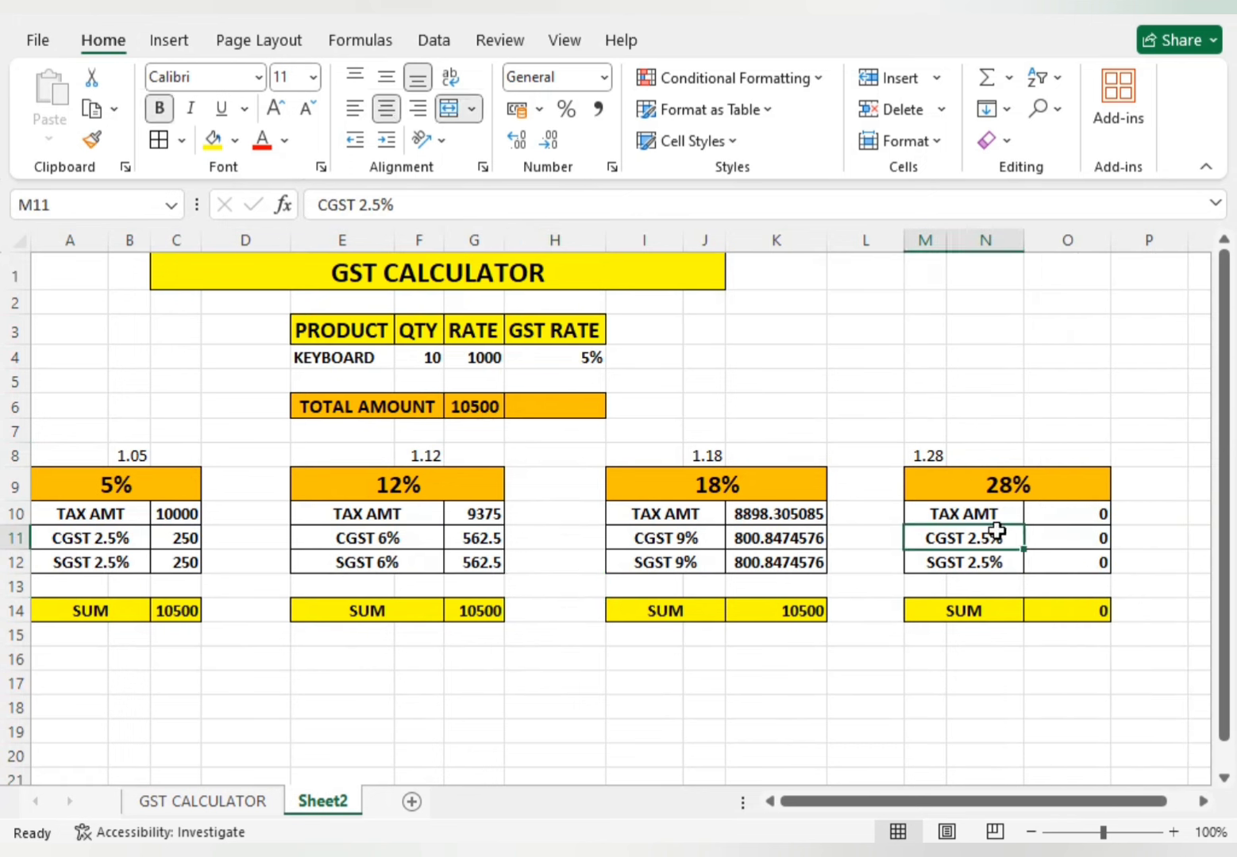
left_click(419, 211)
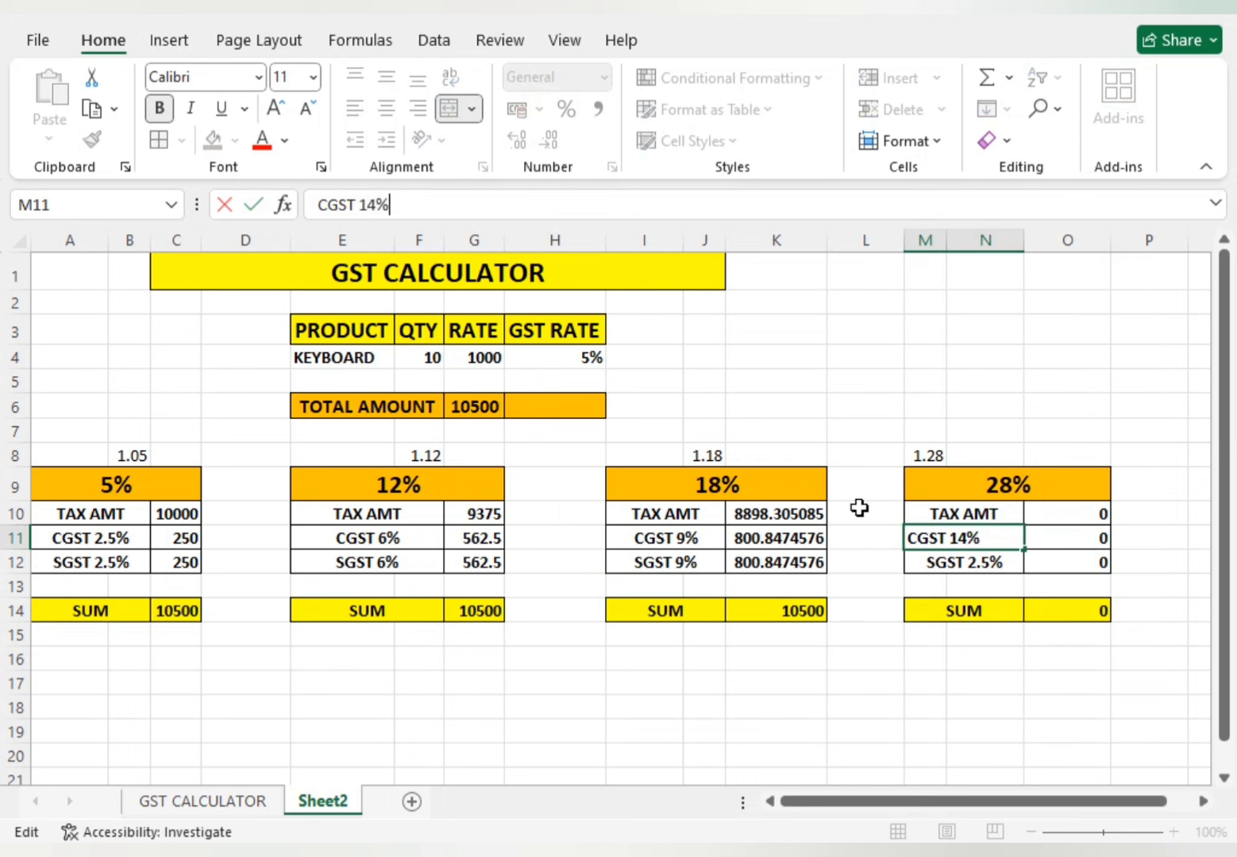
left_click(962, 561)
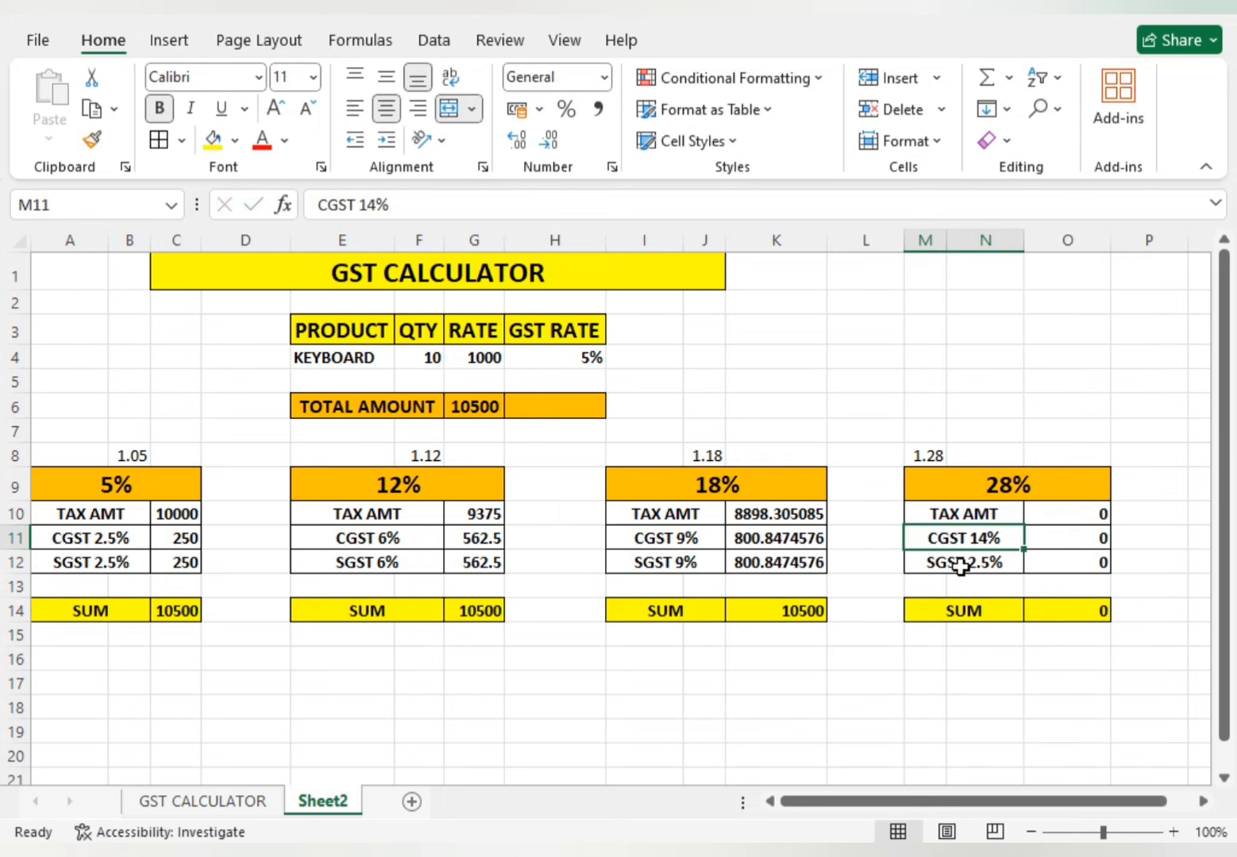
left_click(419, 211)
key("BackSpace")
key("BackSpace")
key("BackSpace")
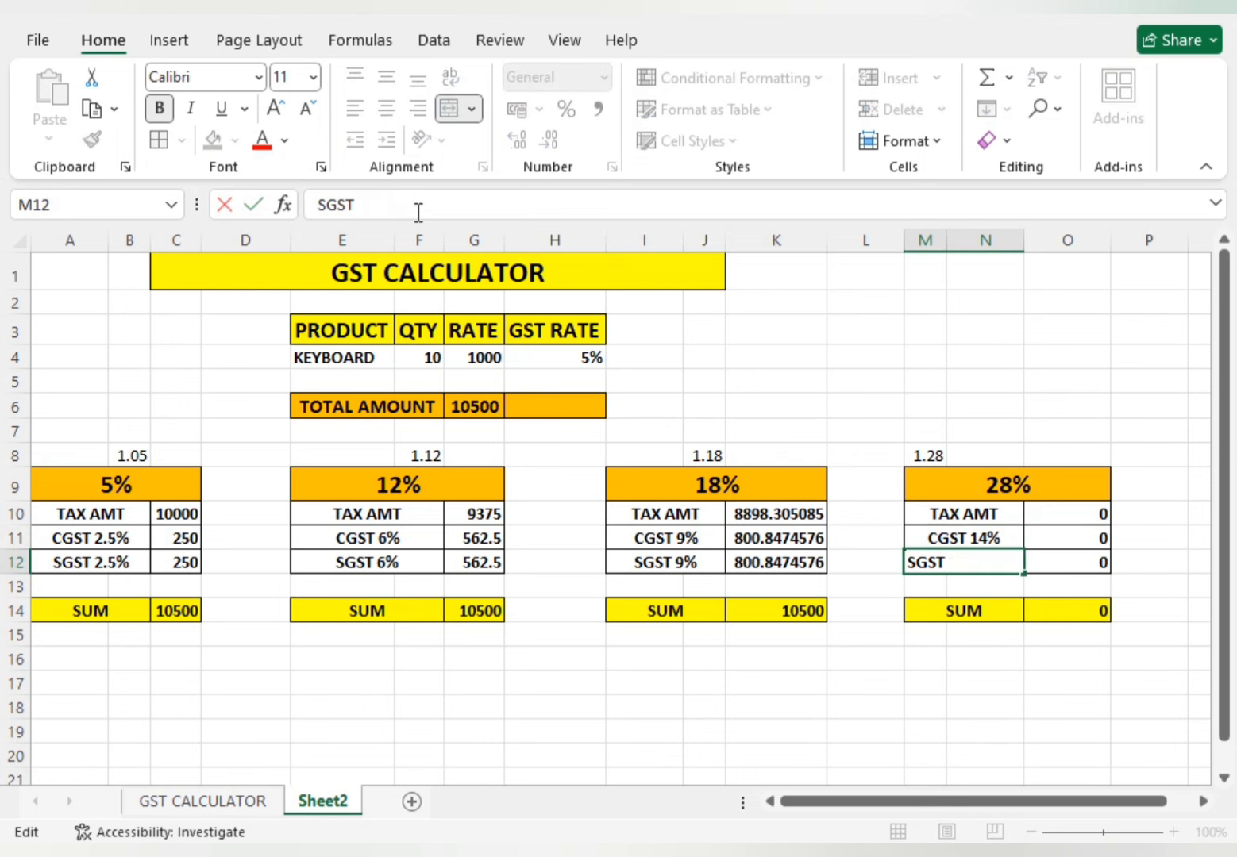
key("Return")
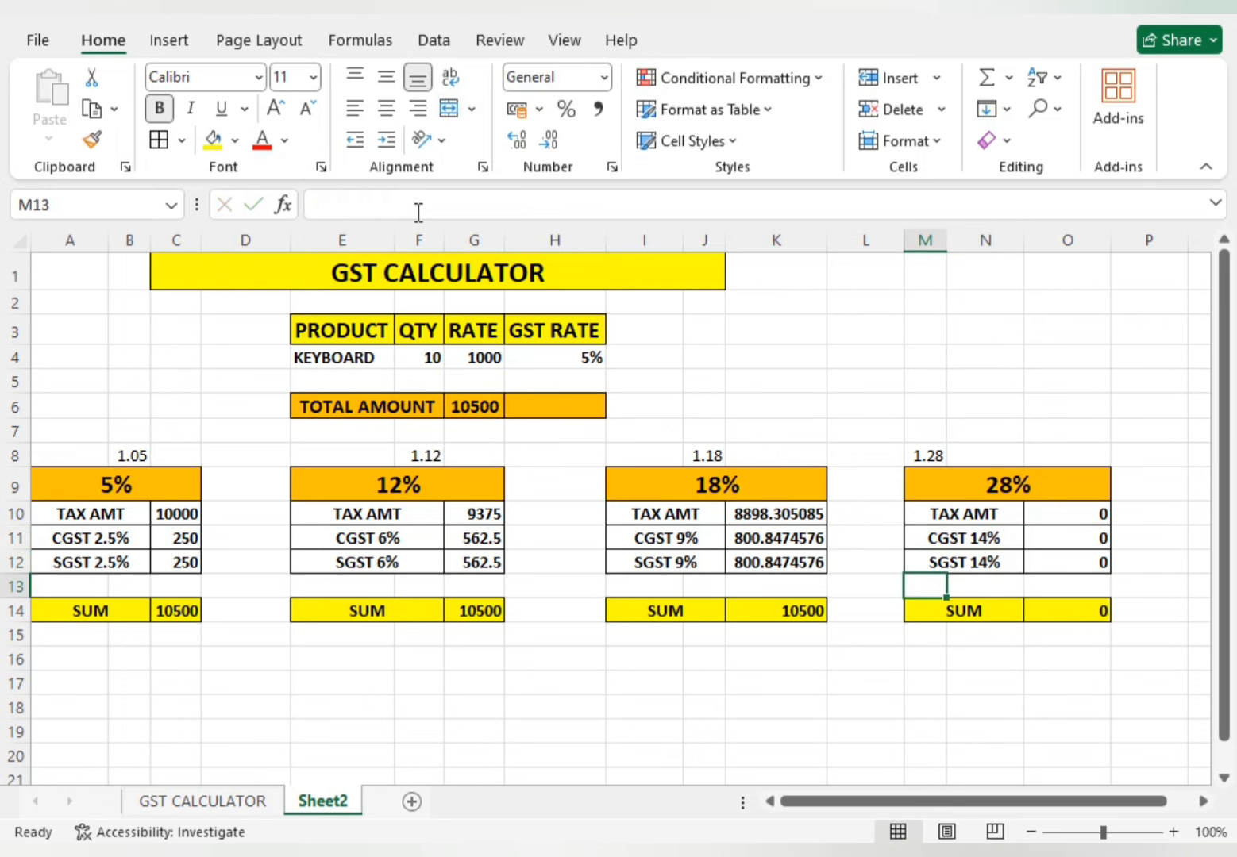
Step: Set the 28% block's taxable amount formula in O10 to =G6/1.28
left_click(1096, 514)
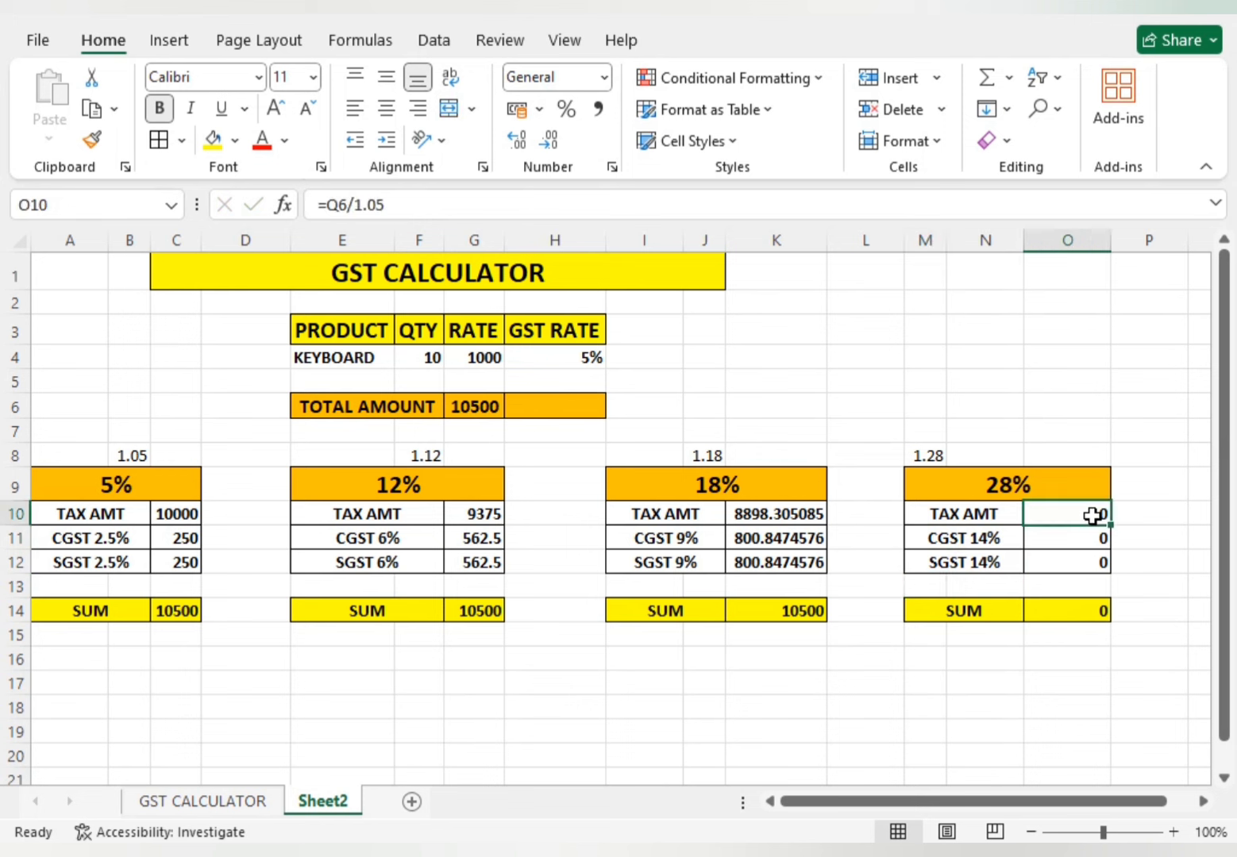
type("=")
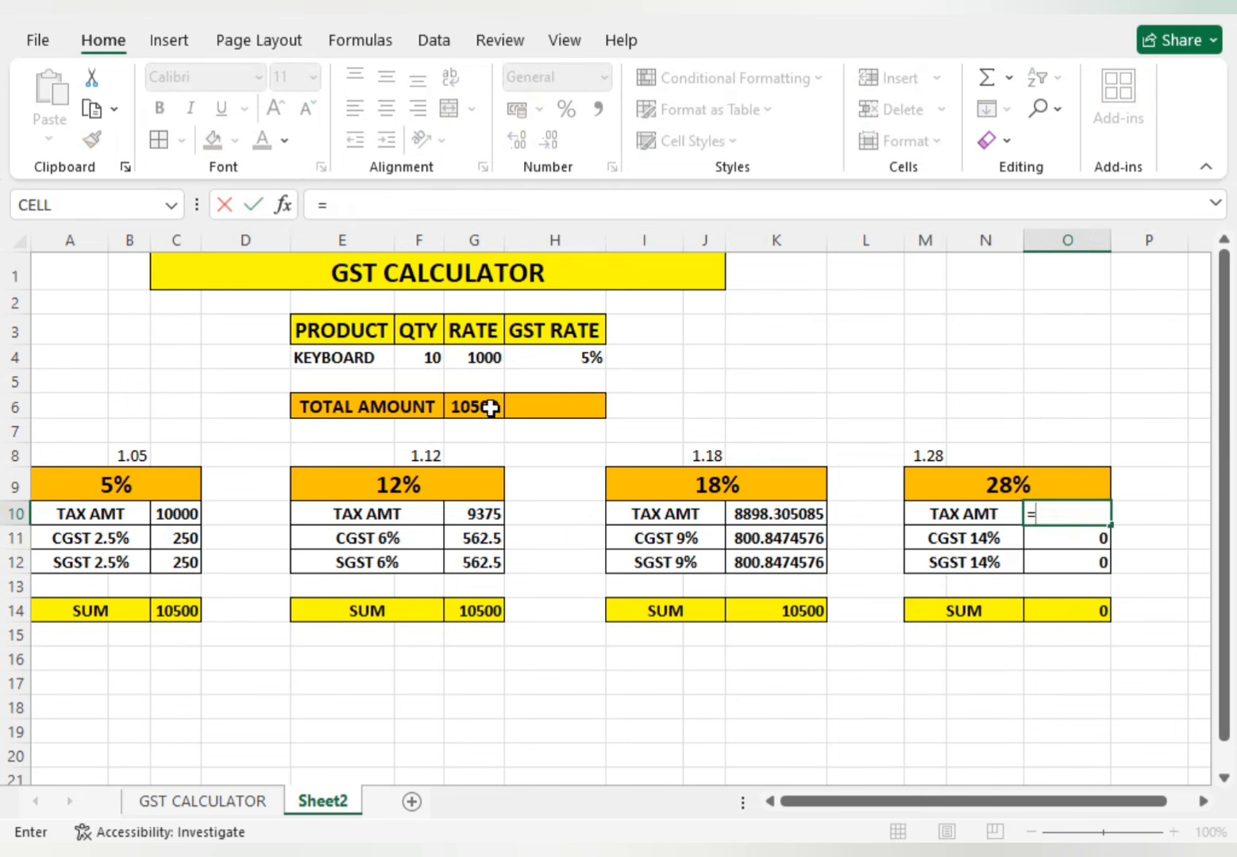
left_click(486, 410)
type("/1.28")
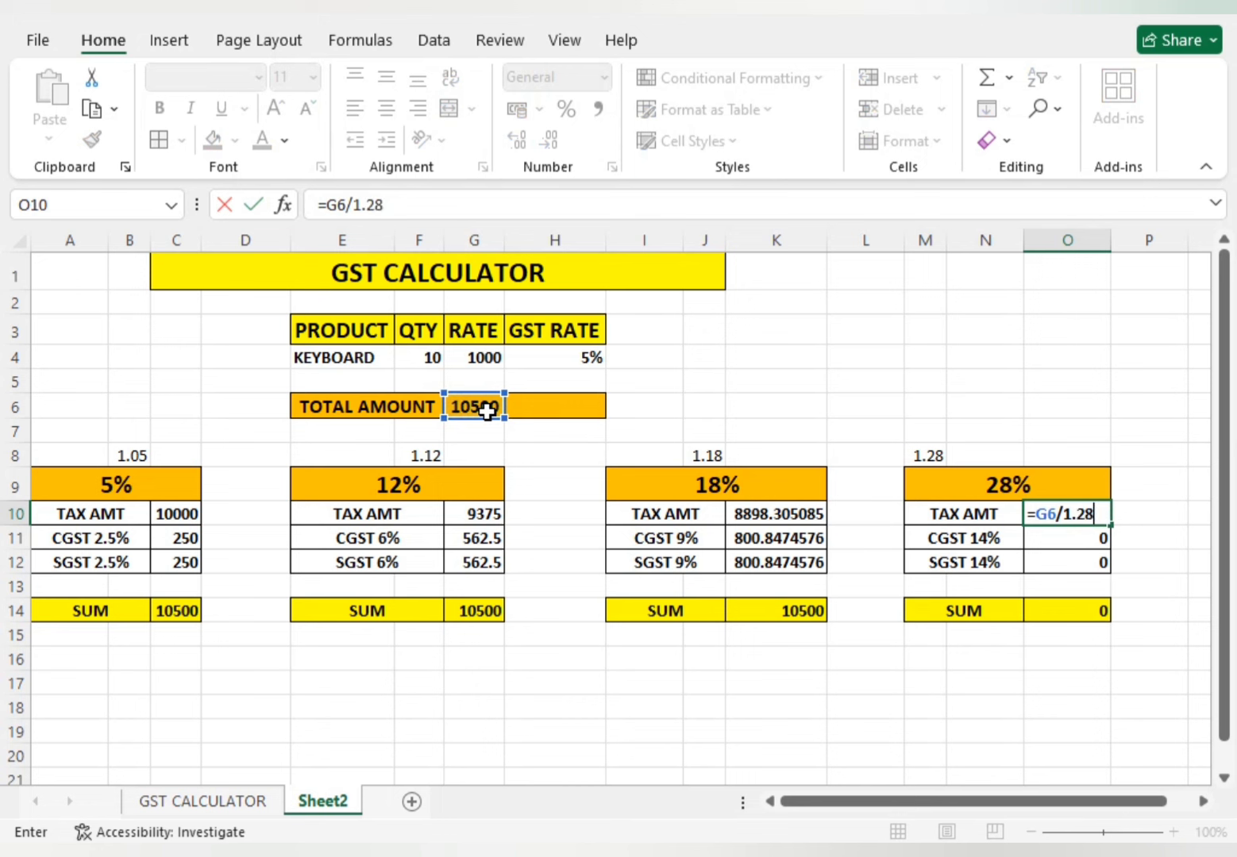
key("Return")
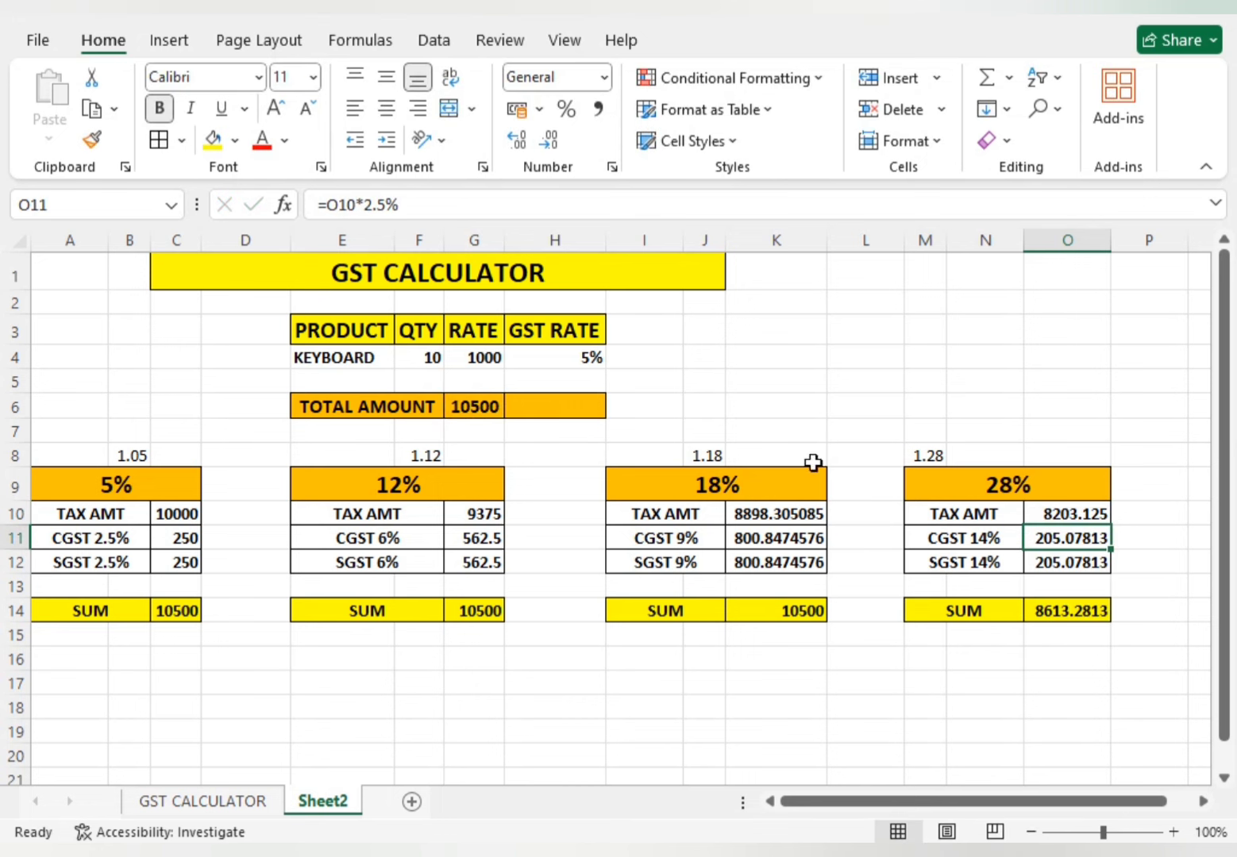
Step: Set the 28% block's CGST formula in O11 to =O10*14%
left_click(433, 207)
key("BackSpace")
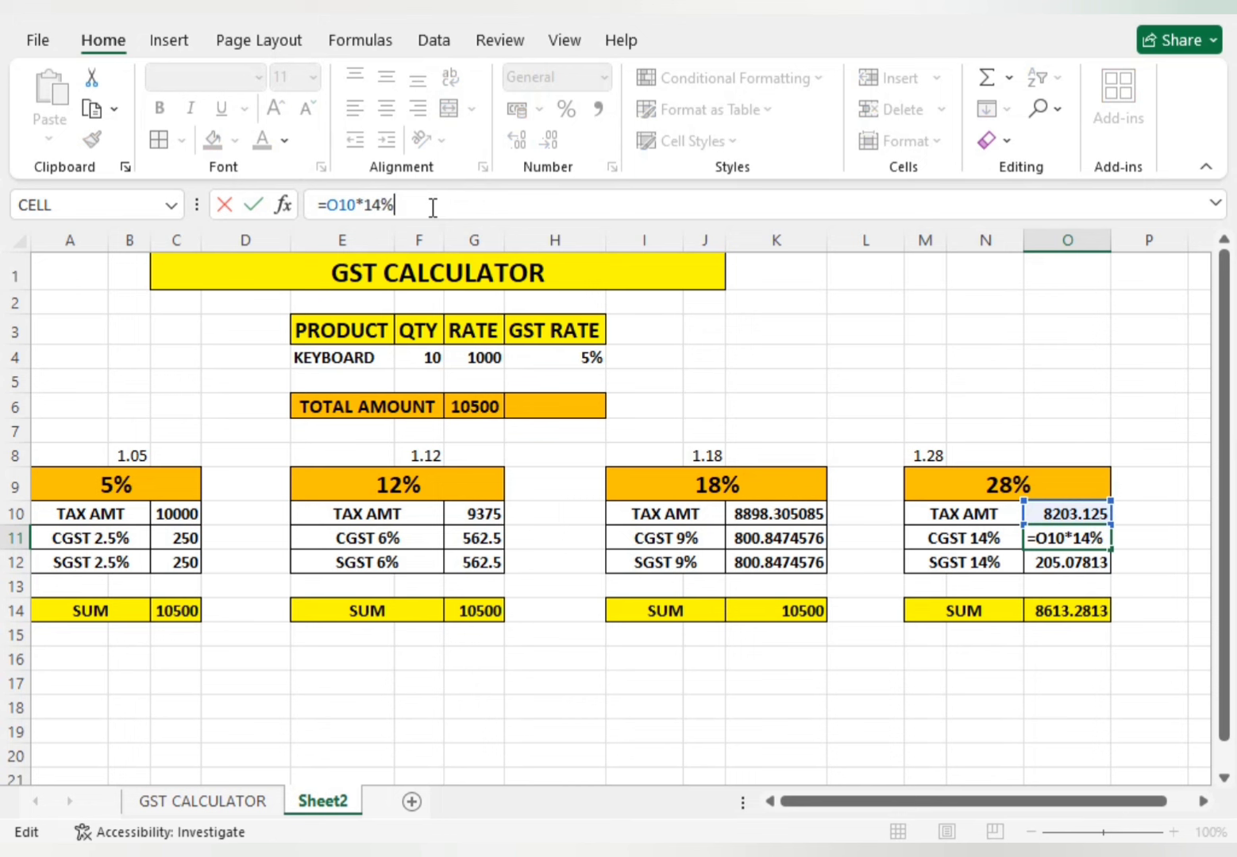
key("Return")
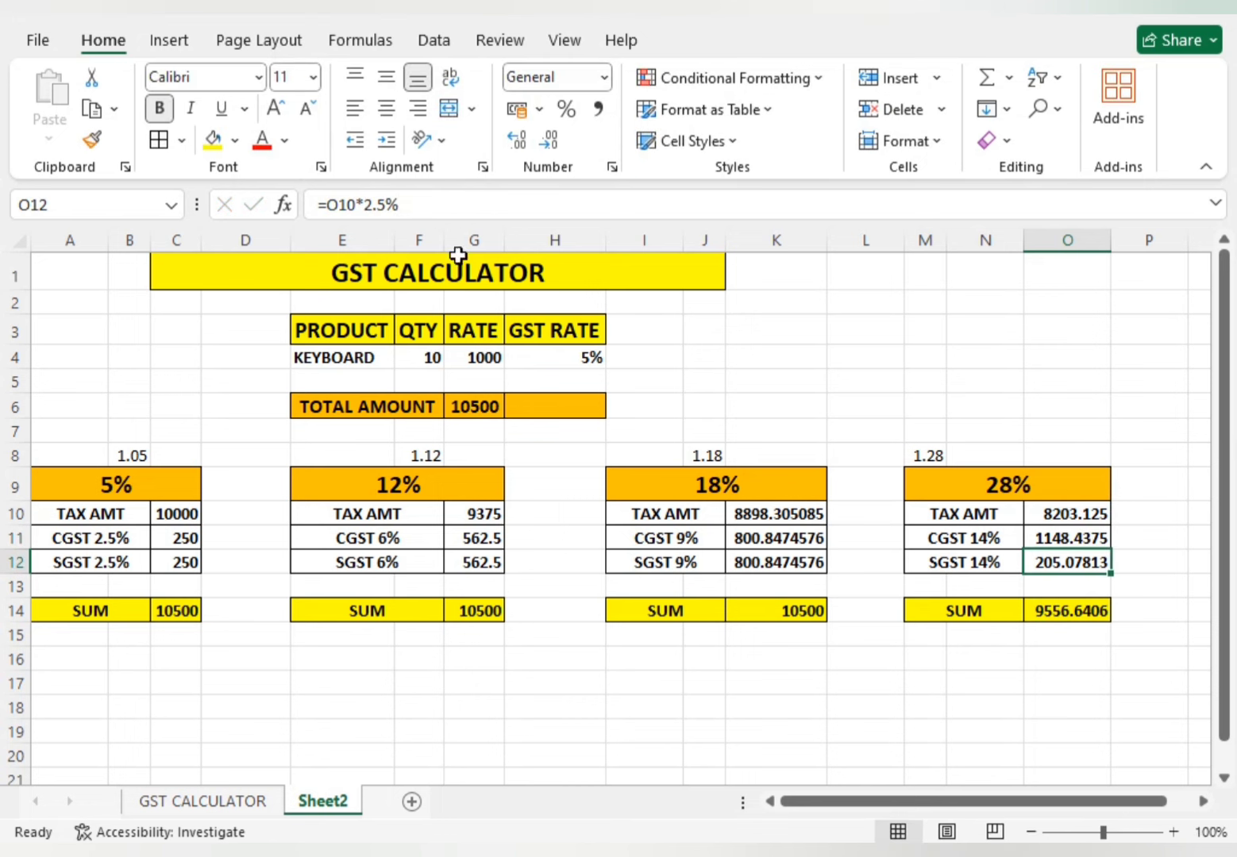
Step: Set the 28% block's SGST formula in O12 to =O10*14%
left_click(424, 208)
key("BackSpace")
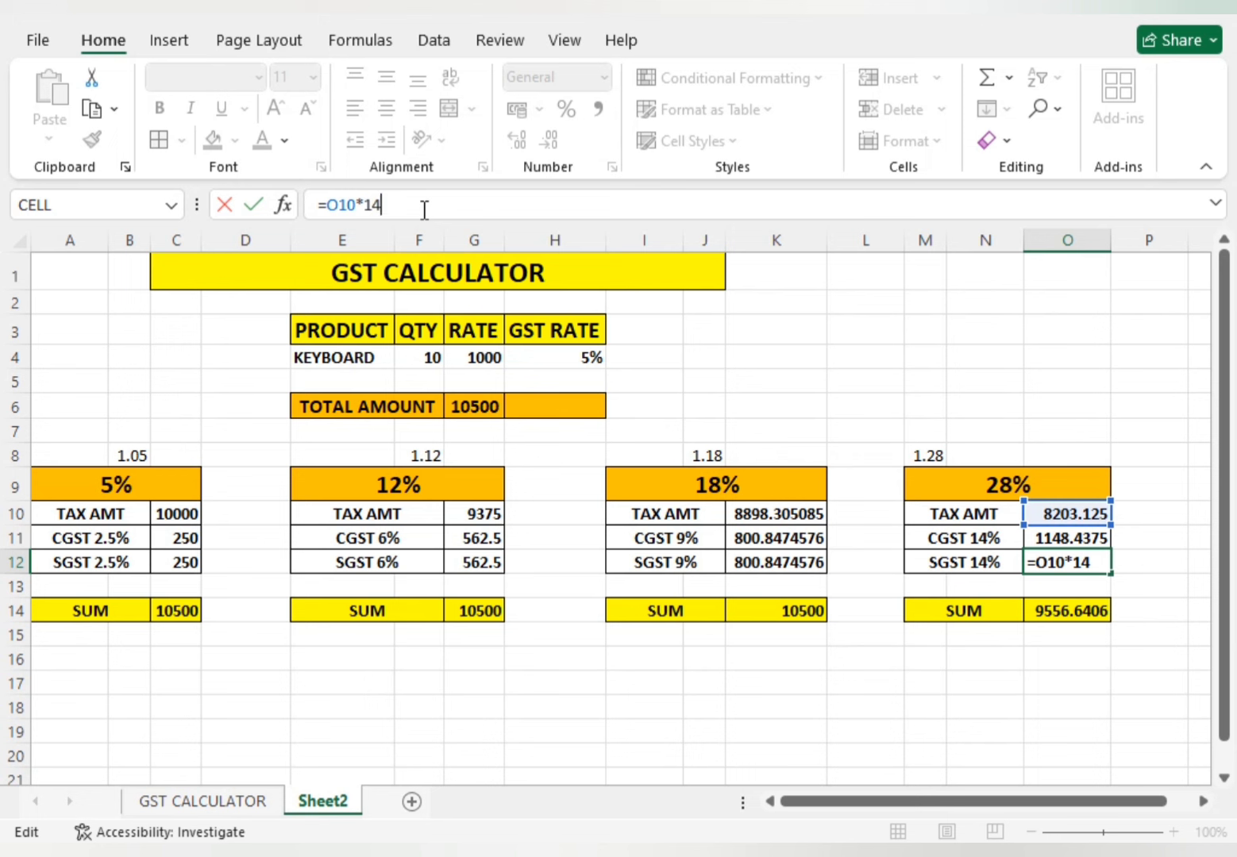
key("Return")
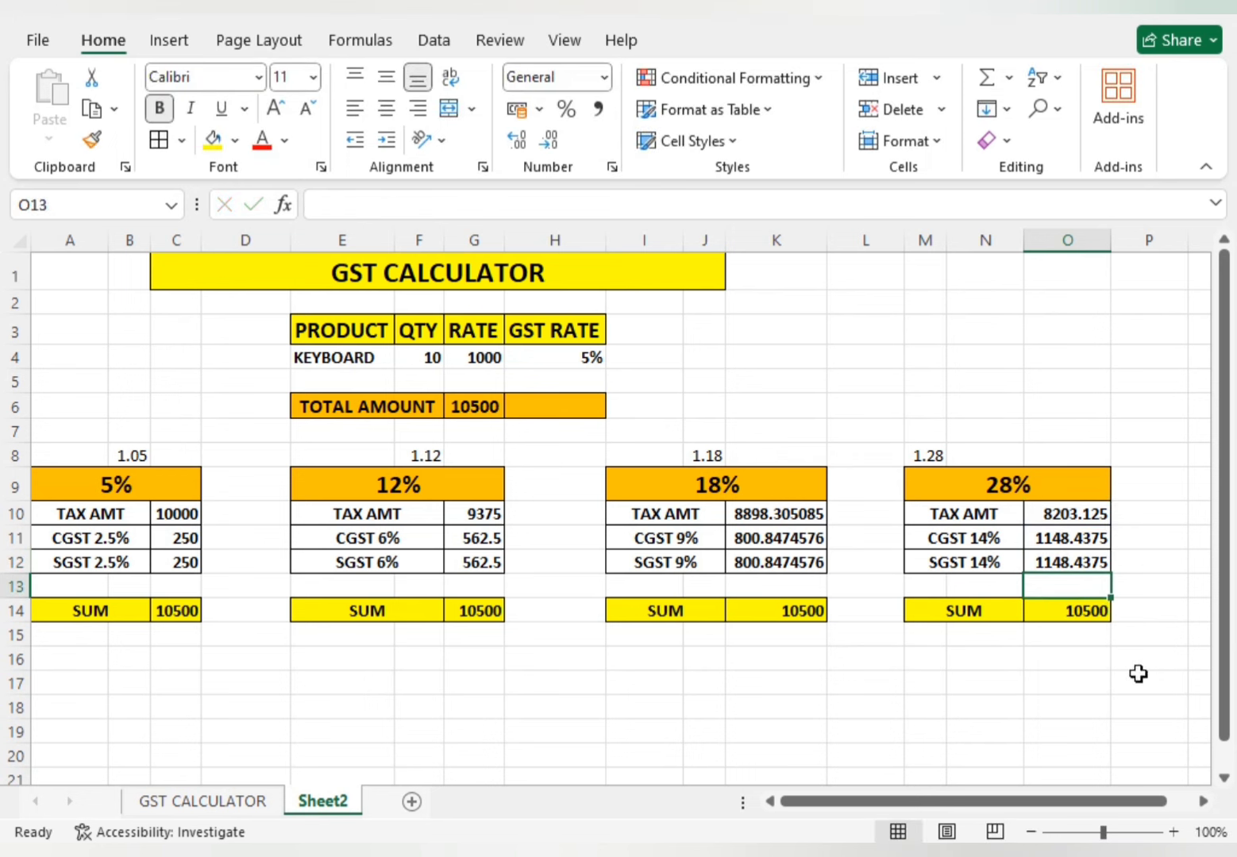
left_click(1065, 667)
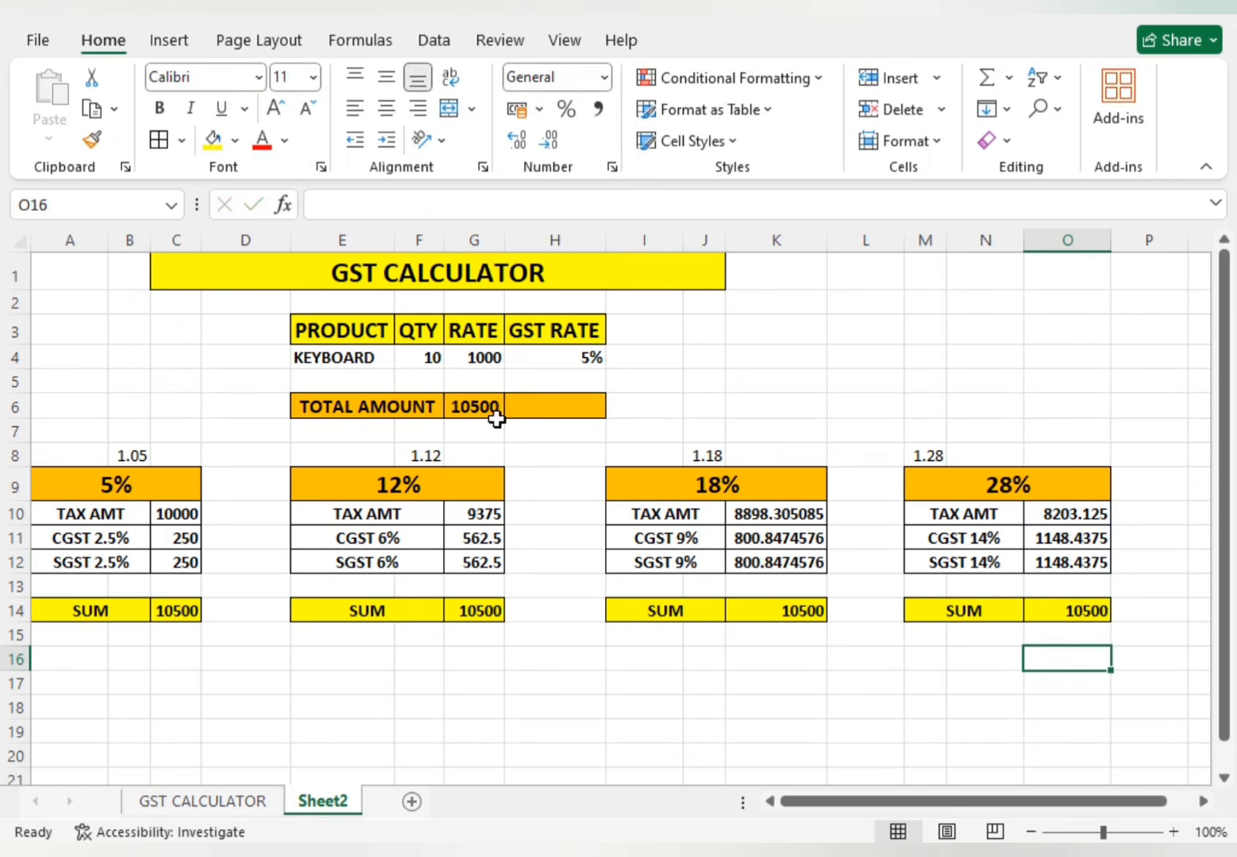
Step: Set the product's rate in G4 to 2000 and check the recalculated tax breakdown blocks
left_click(482, 355)
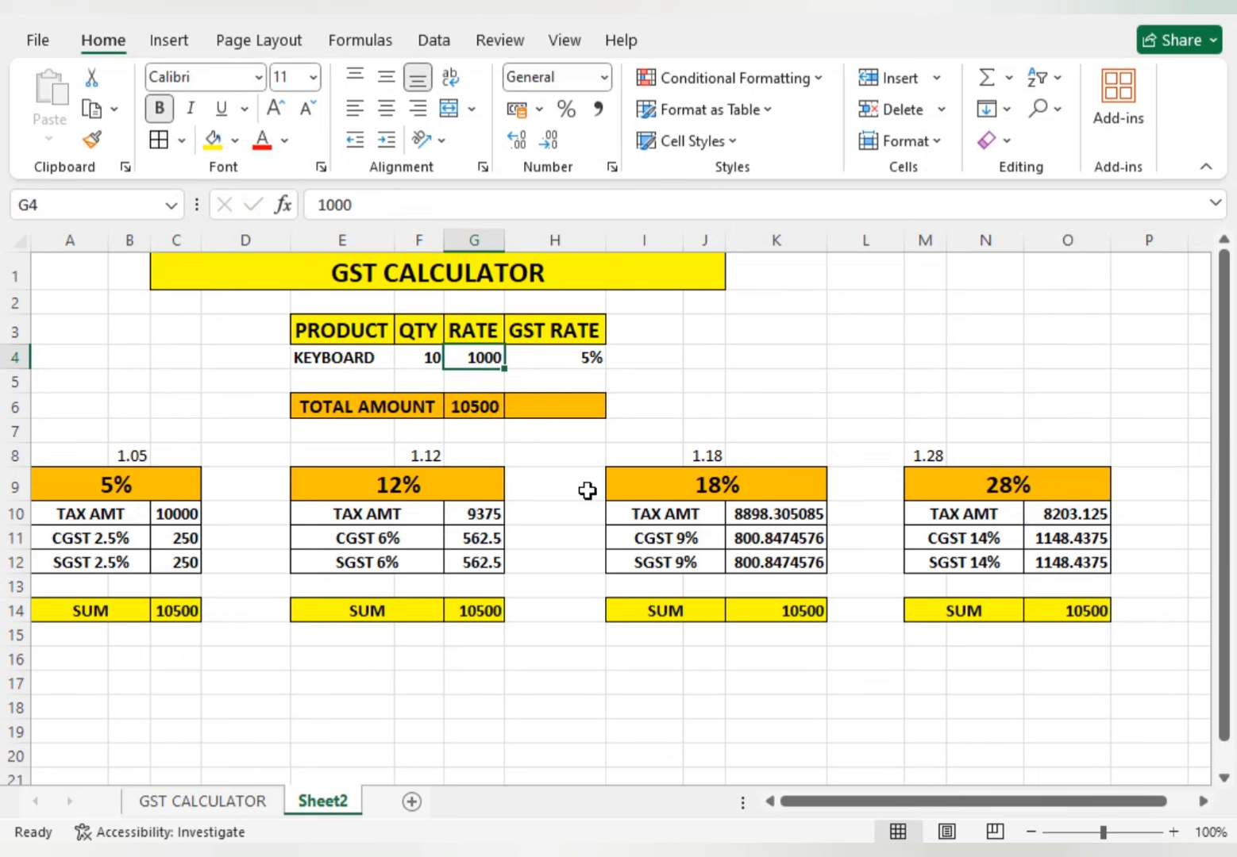
type("200")
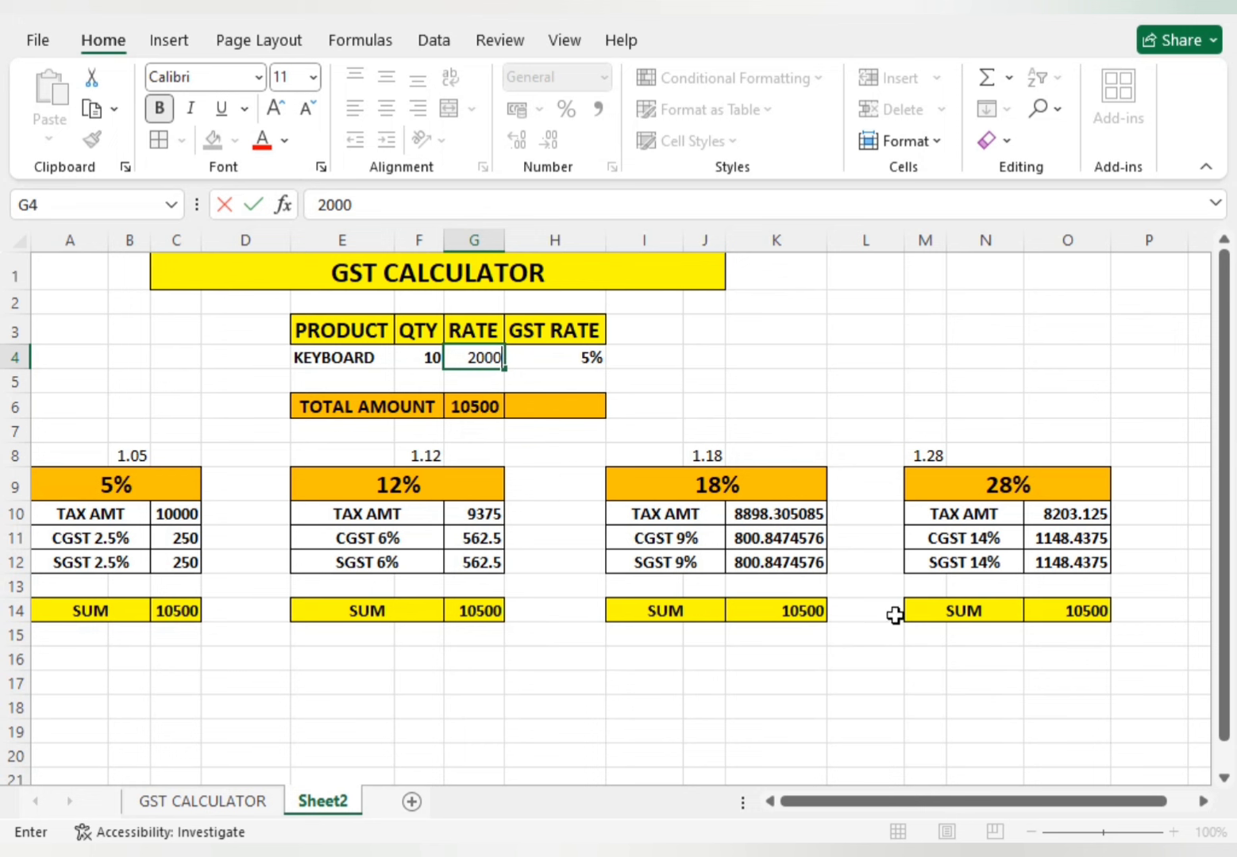
key("Return")
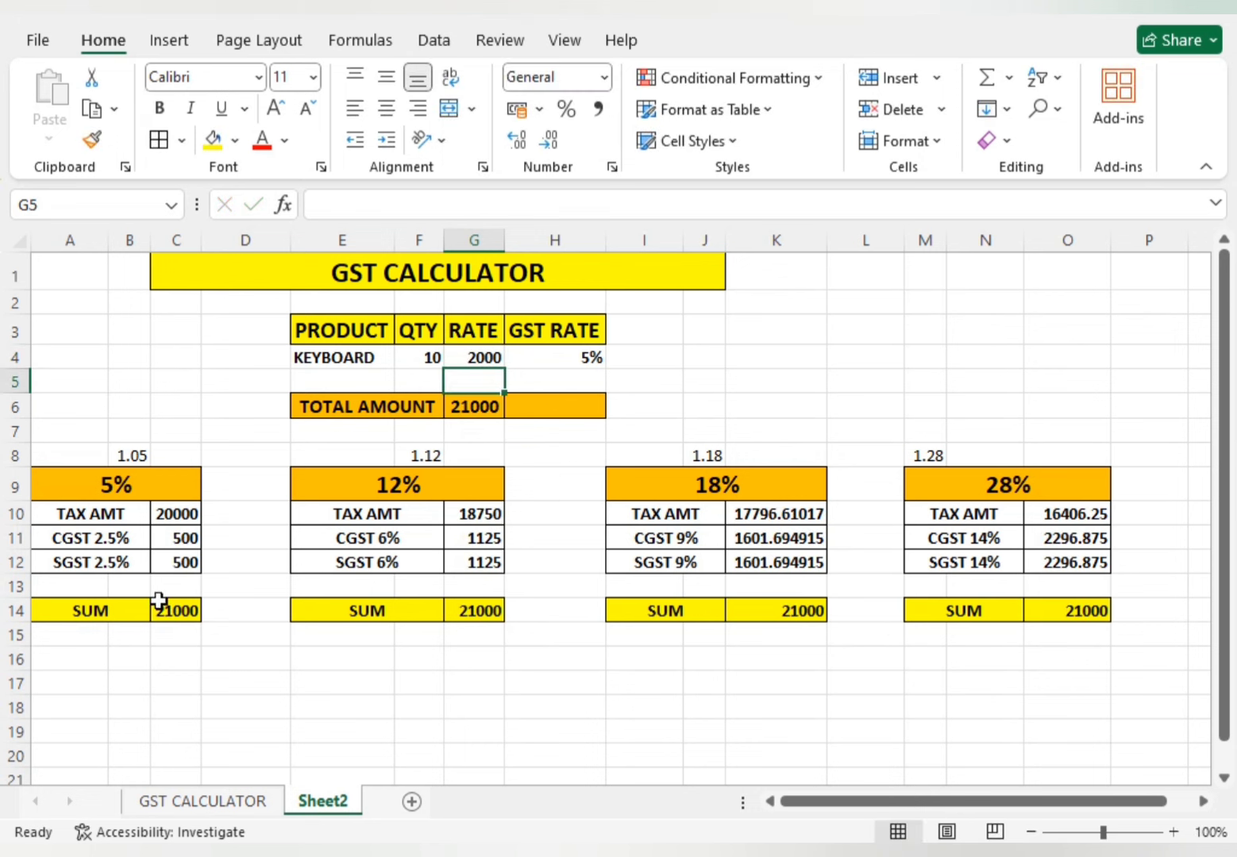
left_click(171, 513)
left_click(183, 561)
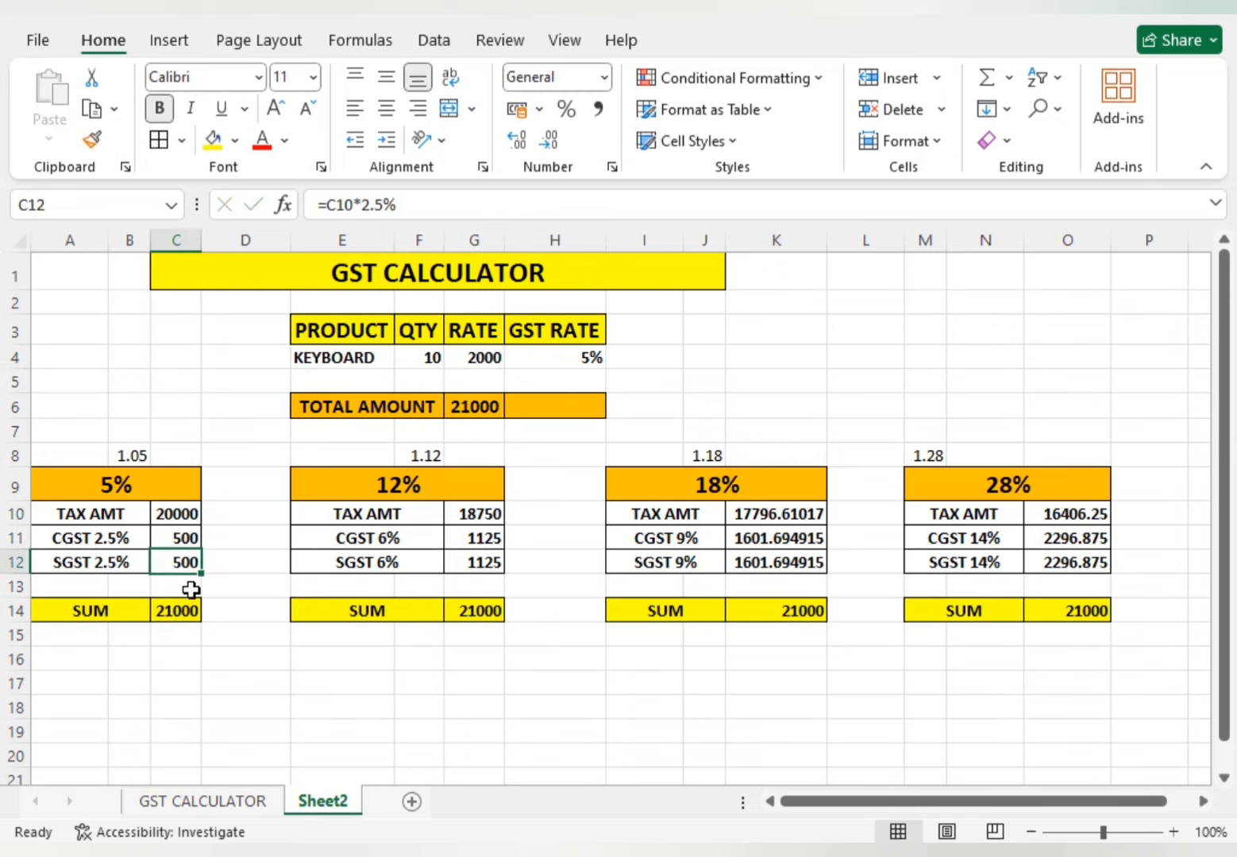
left_click(997, 643)
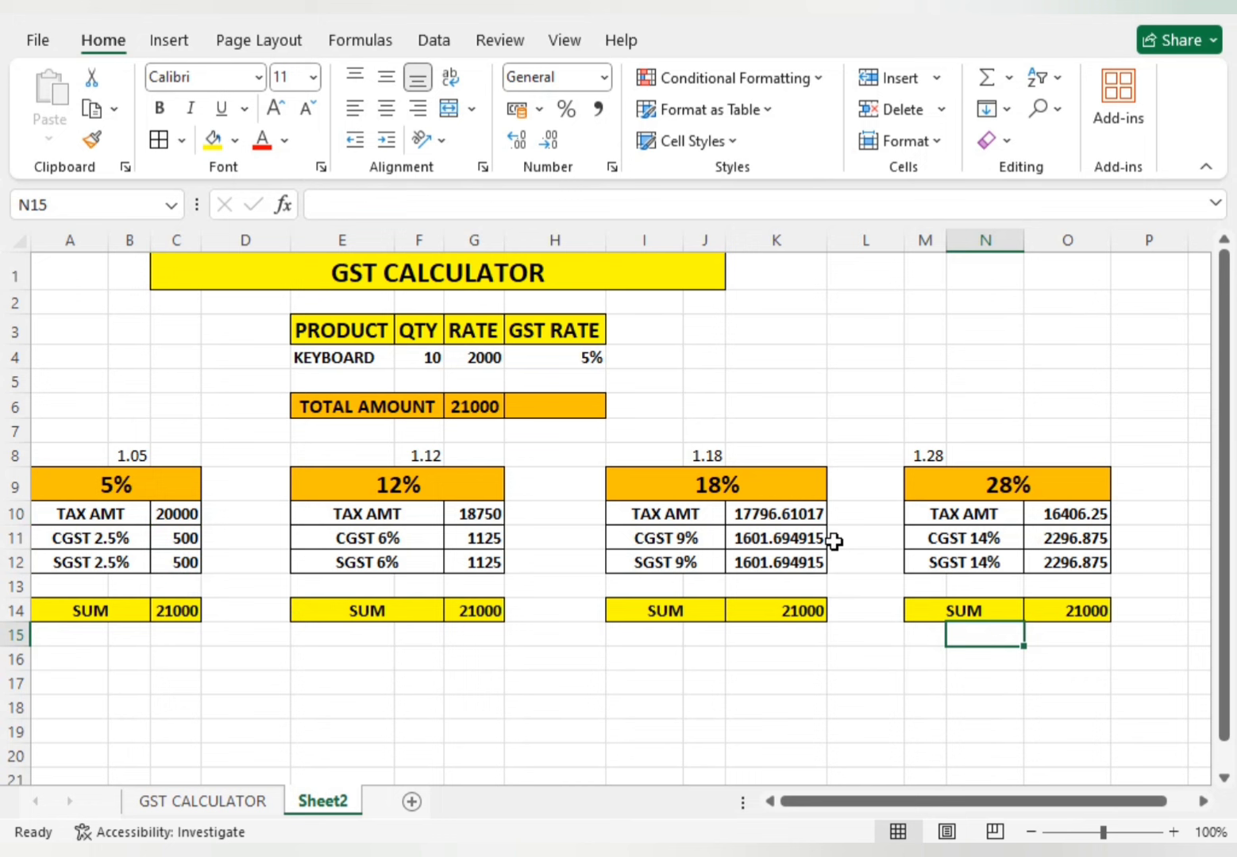
left_click(675, 560)
left_click(602, 651)
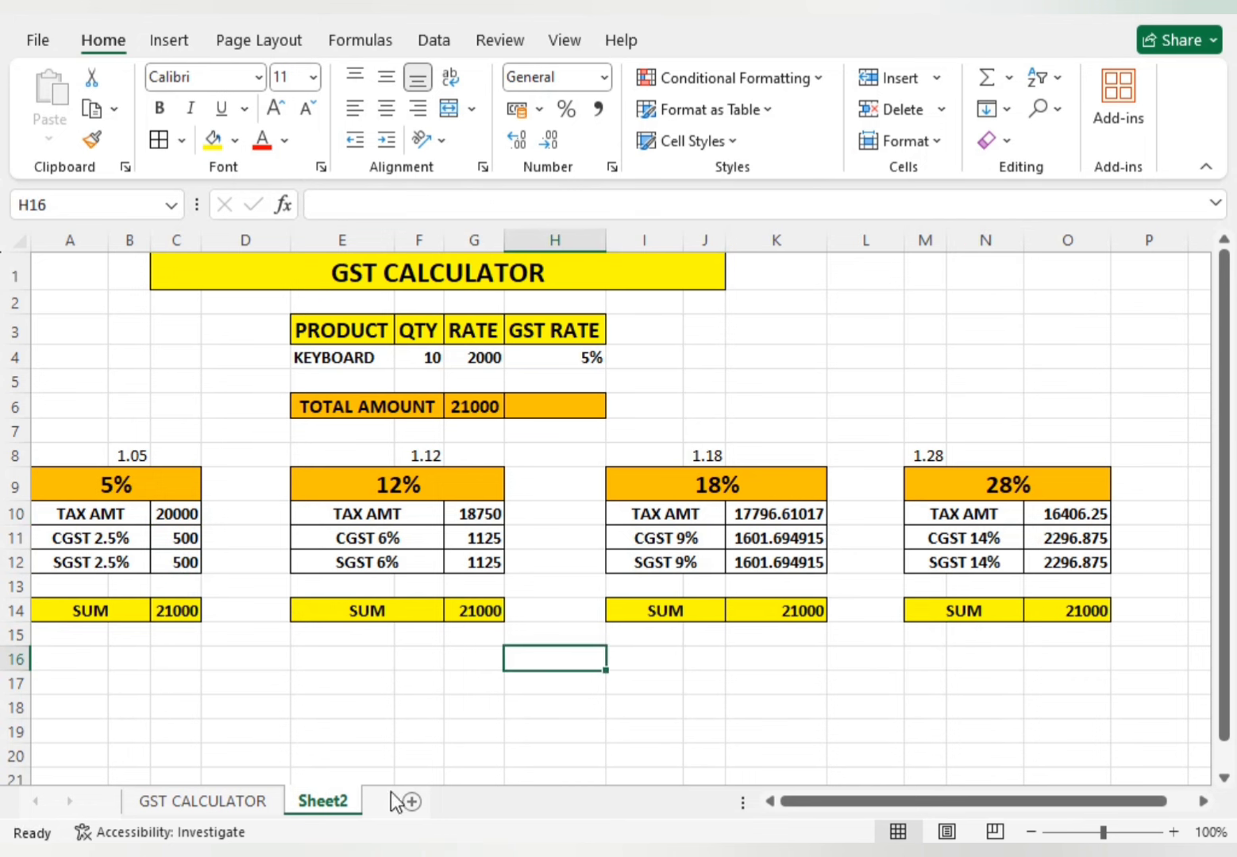
Step: Rename Sheet2 as GST CALCULATOR 2
right_click(354, 818)
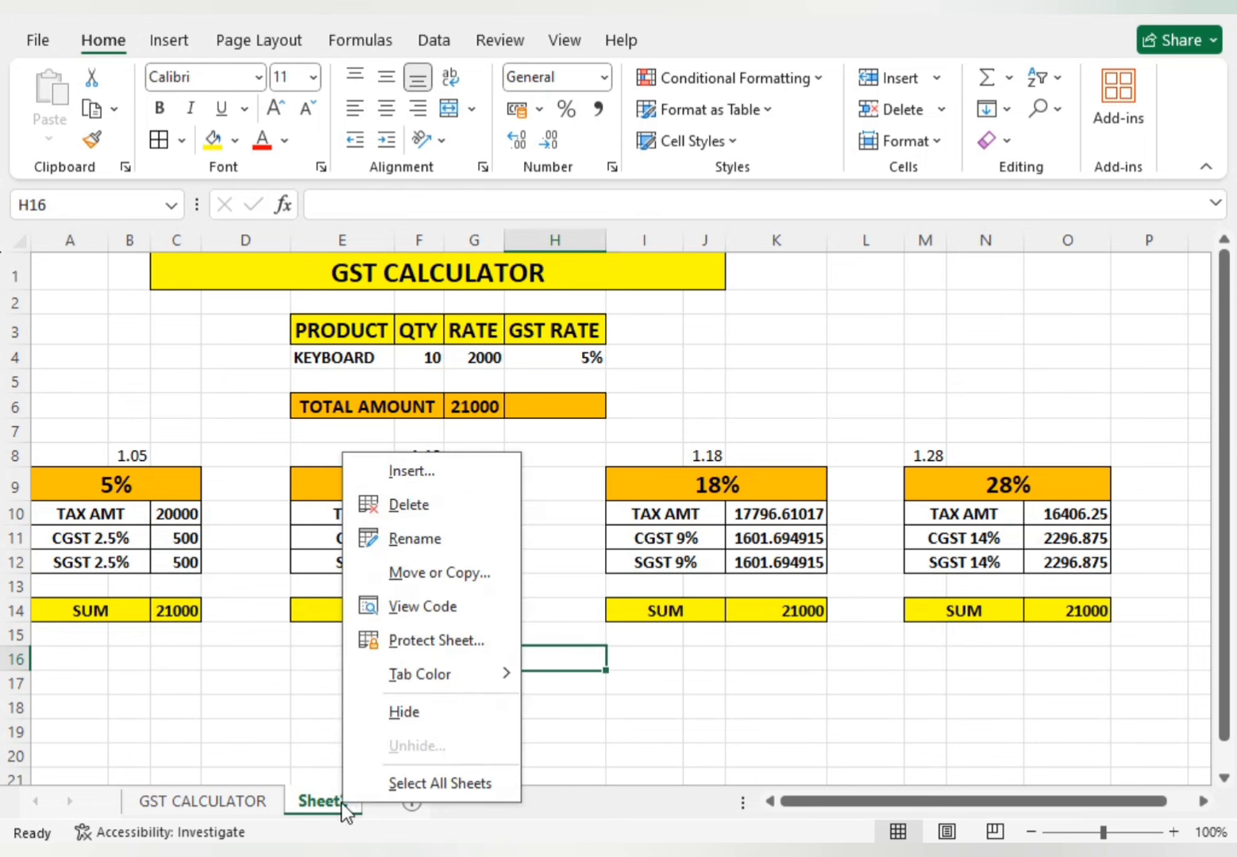
left_click(404, 539)
type("ST")
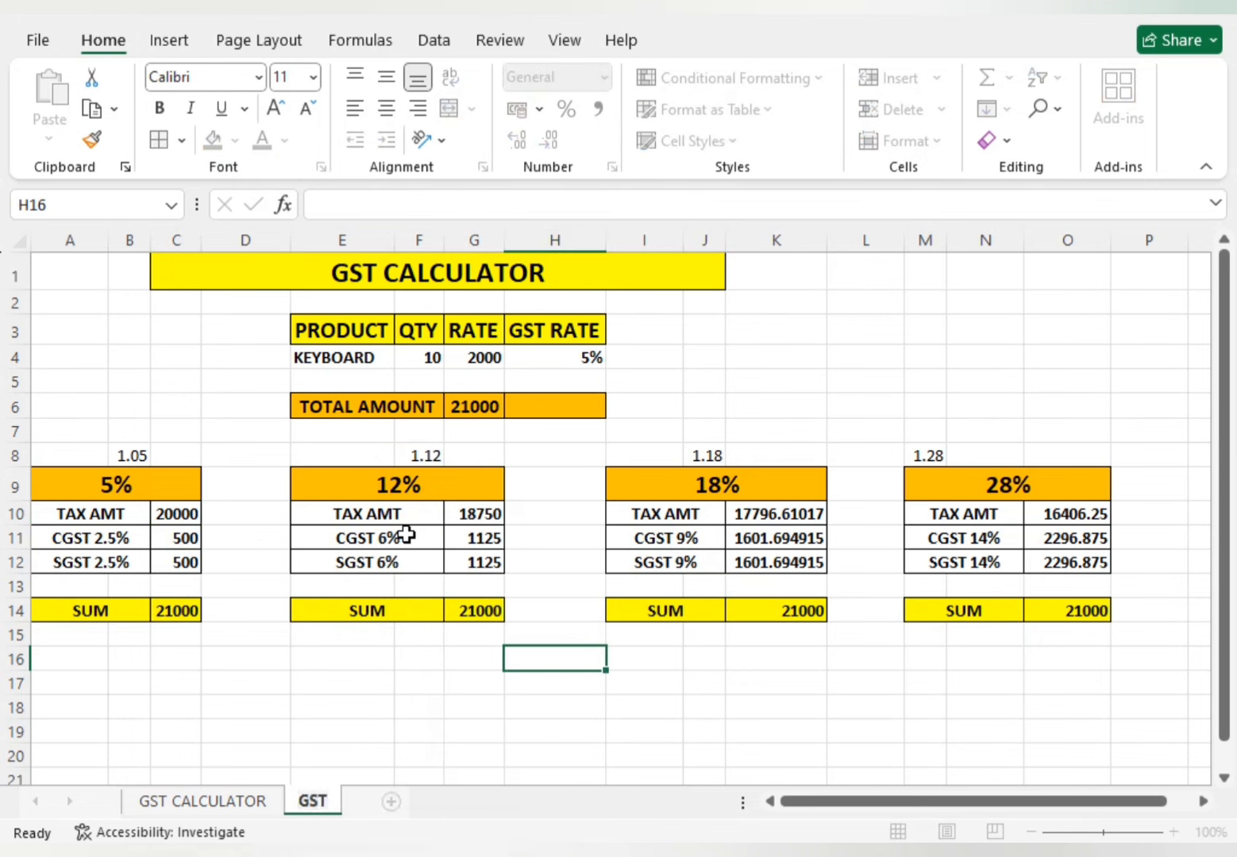
type(" CALCULATOR 2")
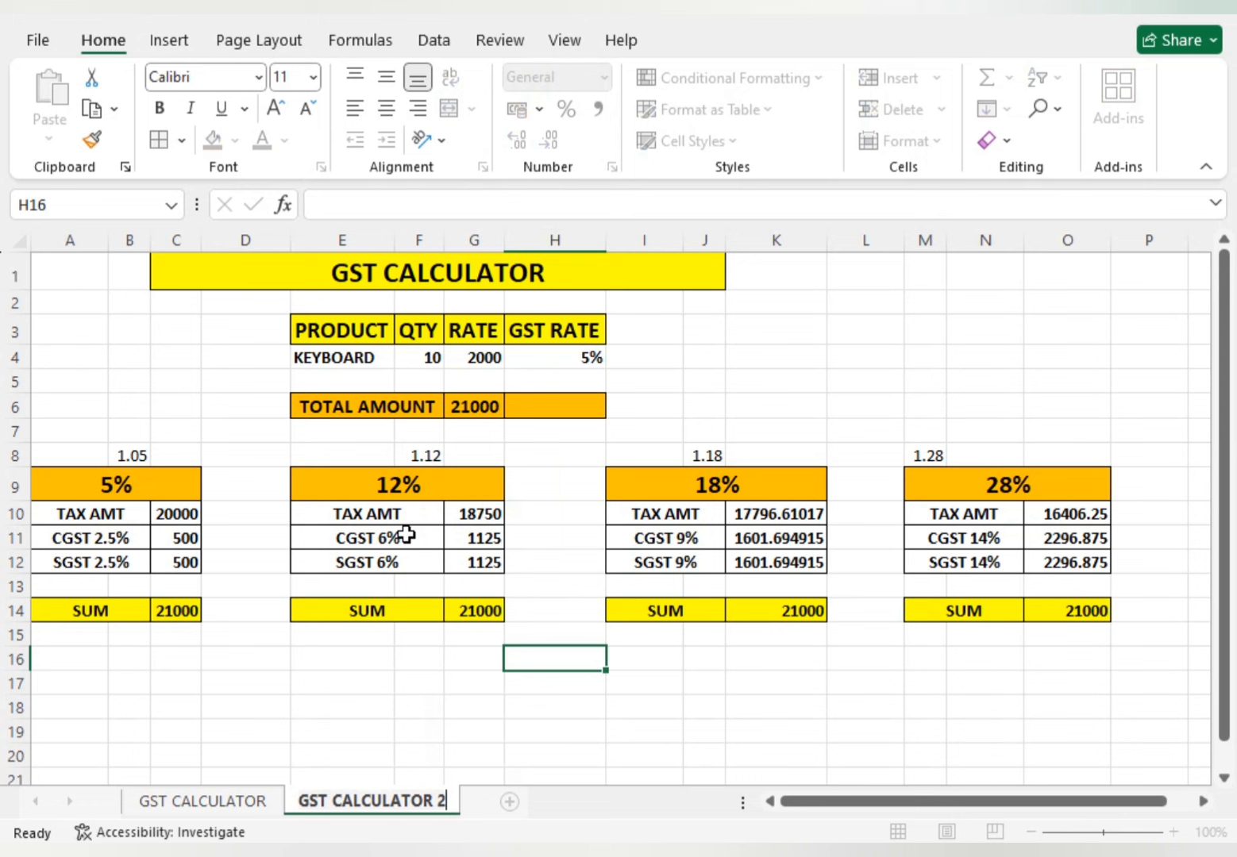
key("Return")
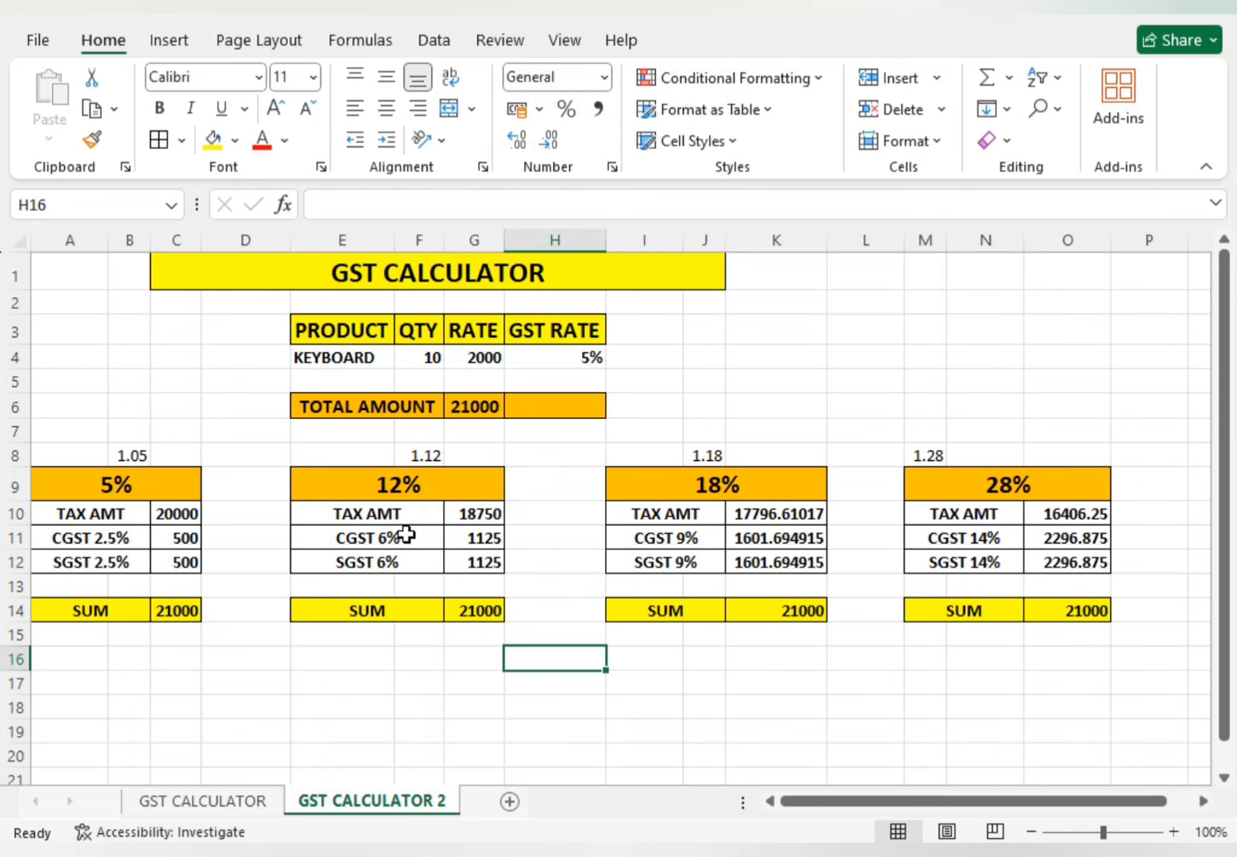
left_click(463, 666)
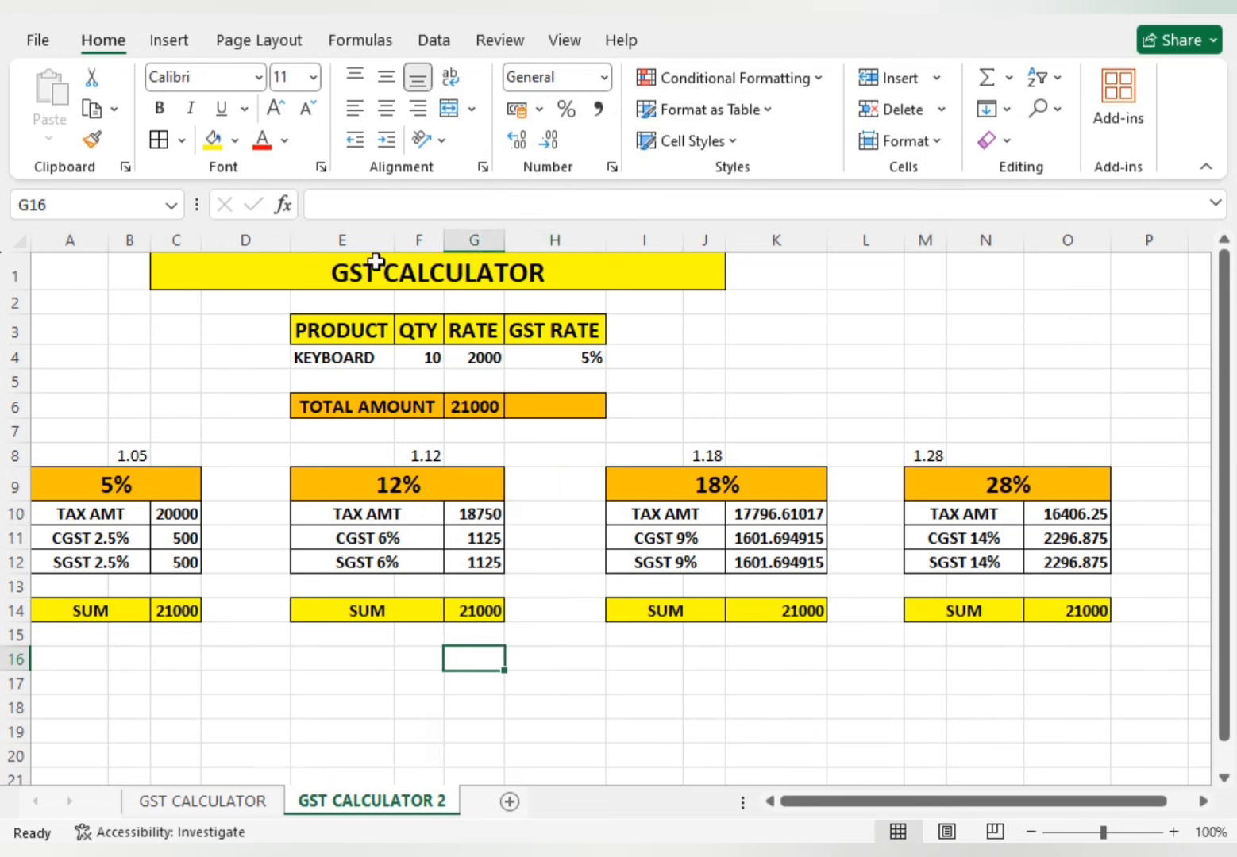
left_click(332, 273)
left_click(700, 661)
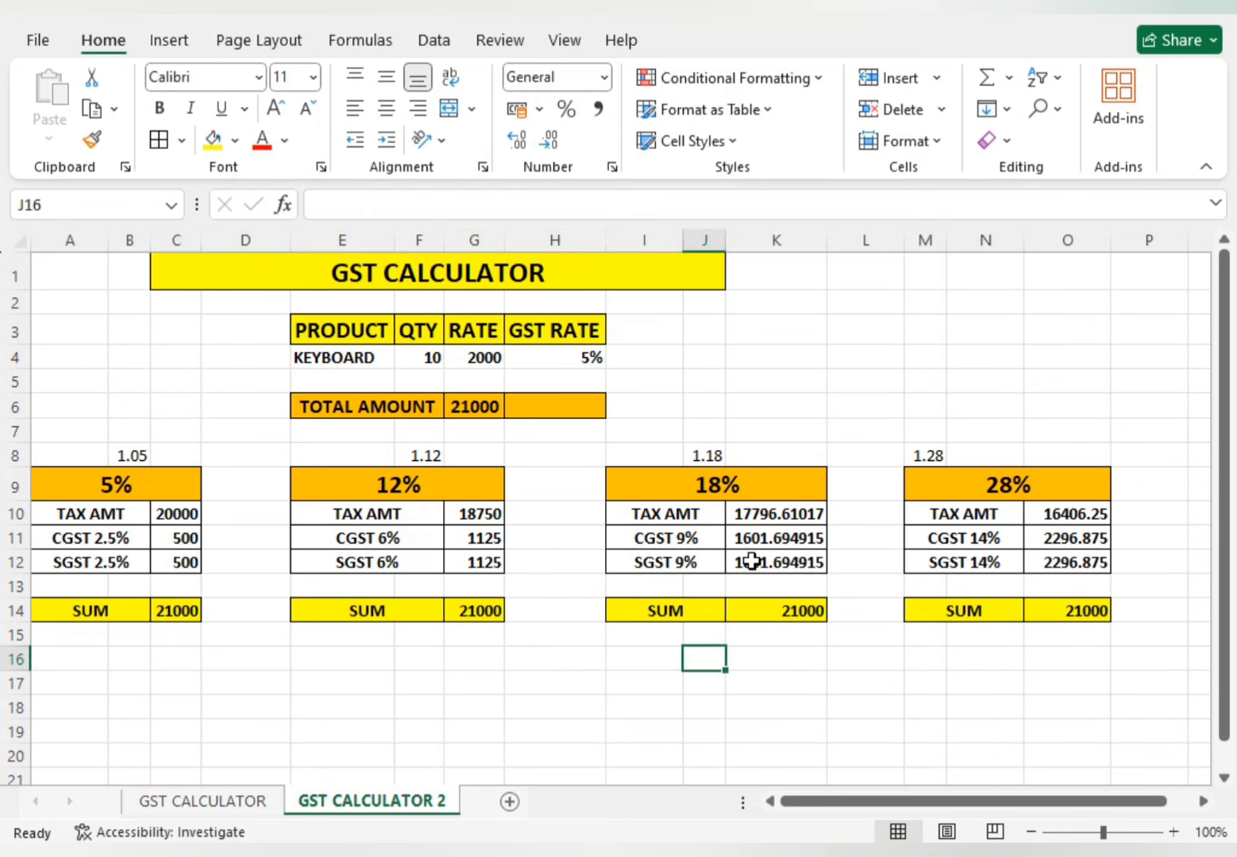
left_click(682, 566)
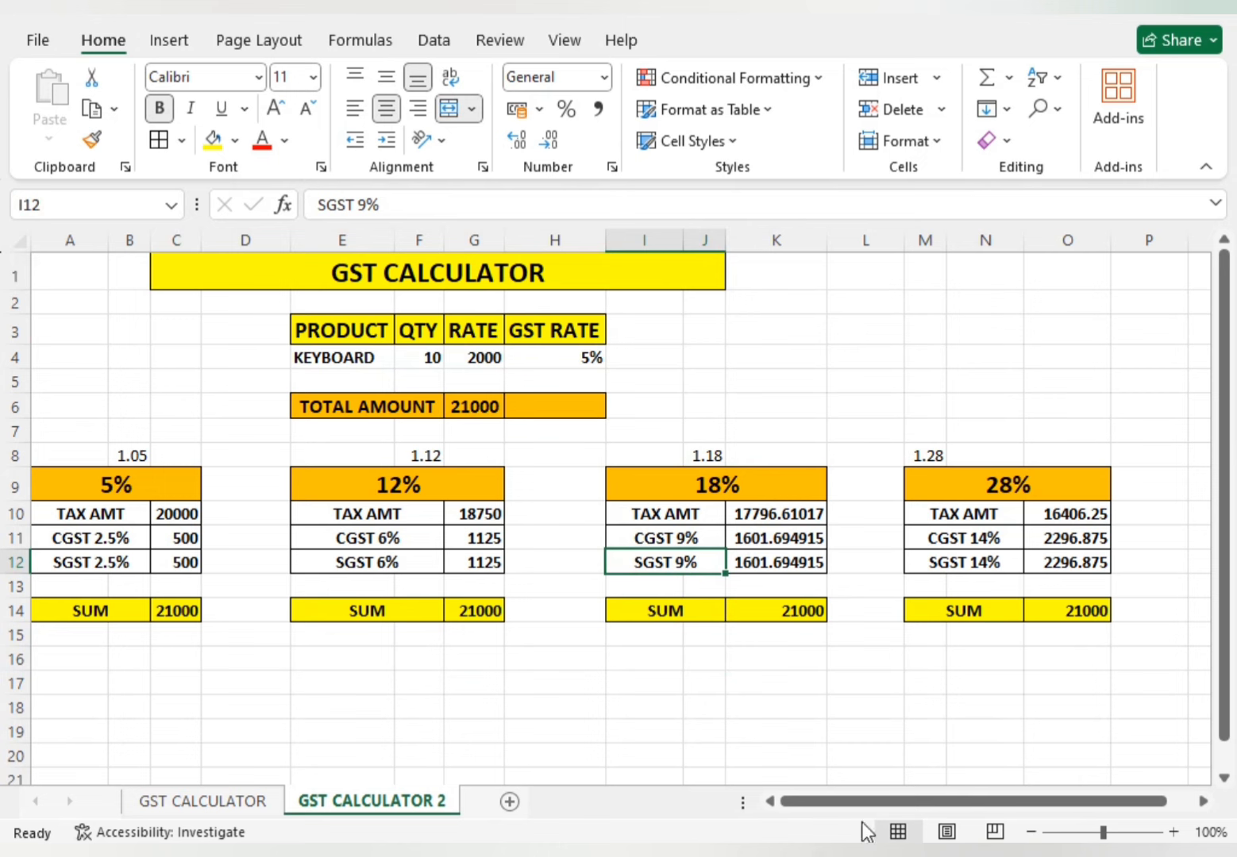
left_click(973, 854)
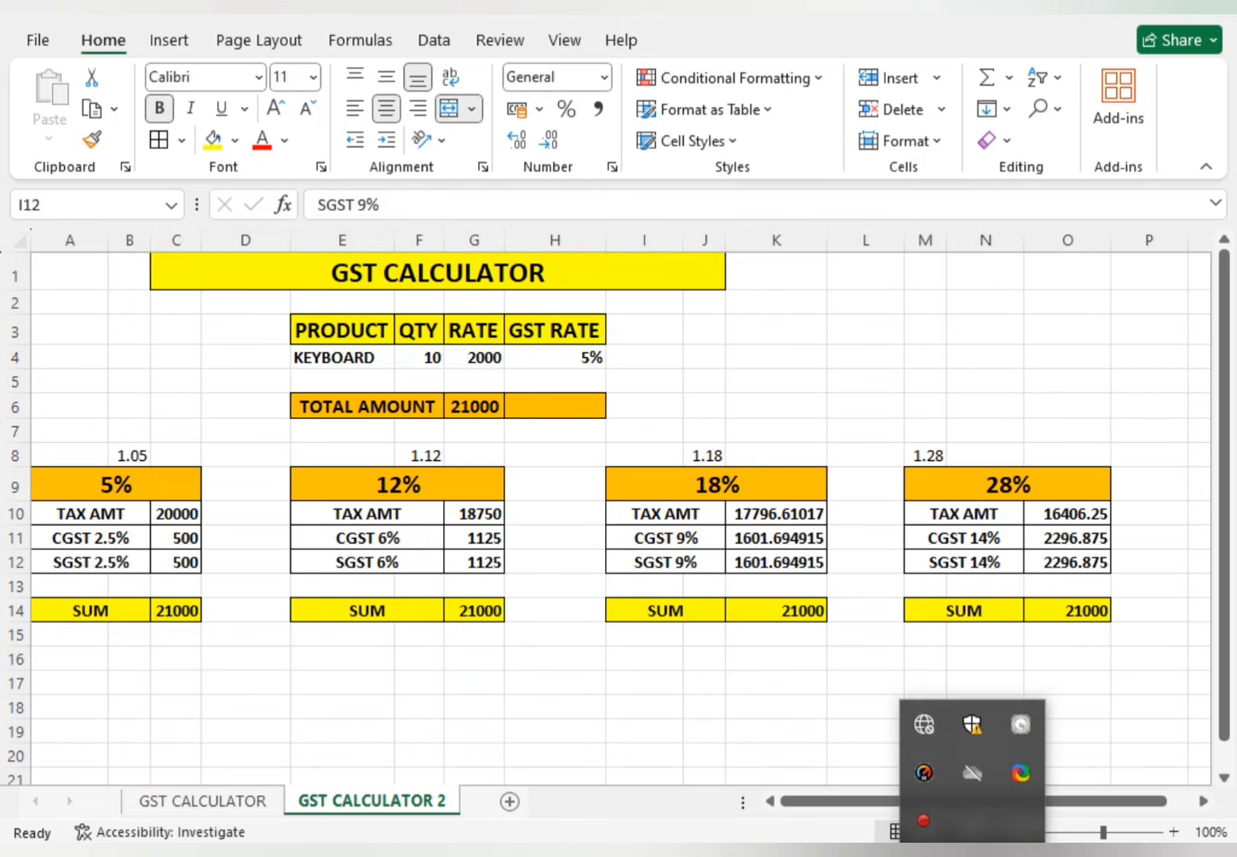